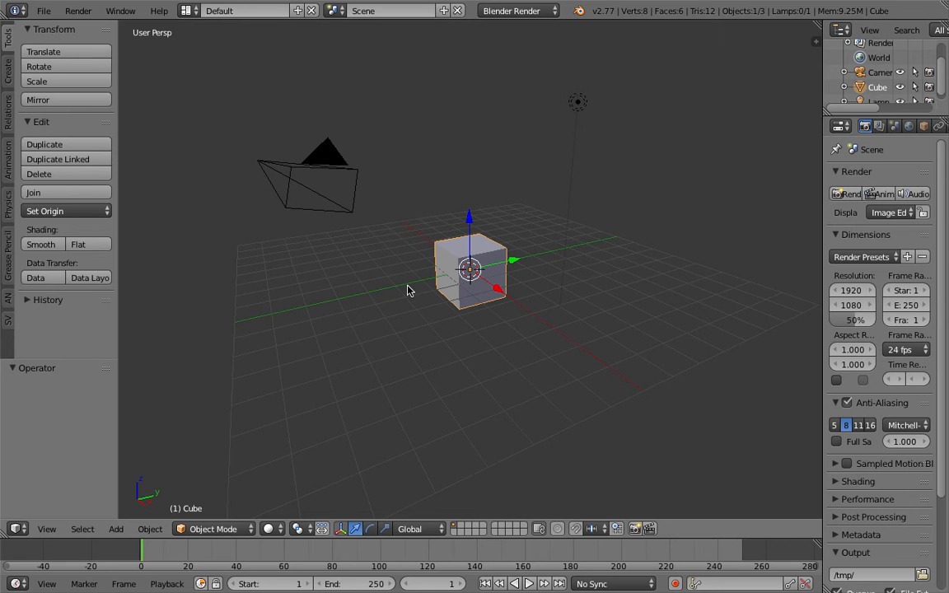
Switch to the Compositing screen layout and collapse the node editor's properties sidebar.
{"action": "middle_click_drag", "start_coordinate": [443, 275], "coordinate": [523, 237]}
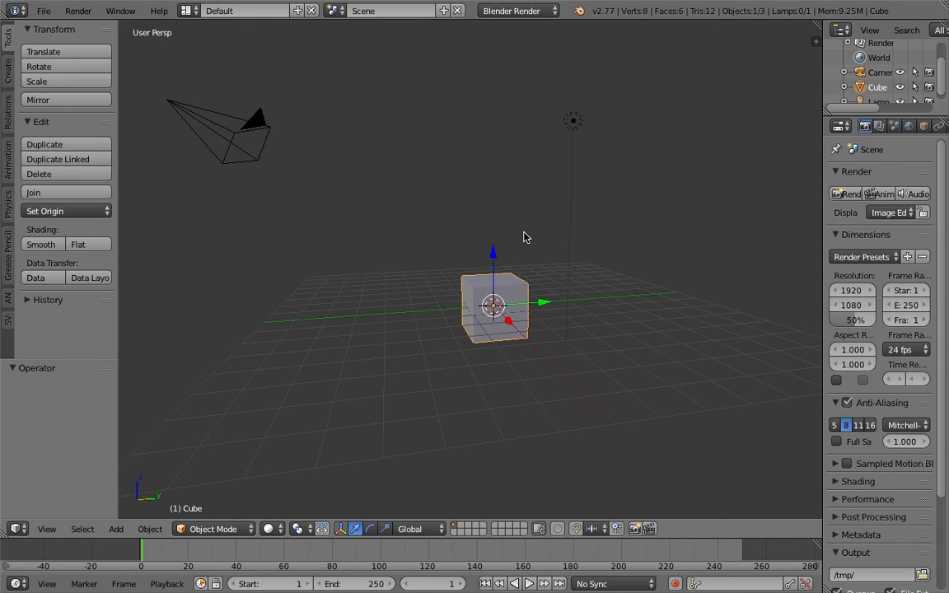
{"action": "middle_click_drag", "start_coordinate": [542, 249], "coordinate": [431, 167]}
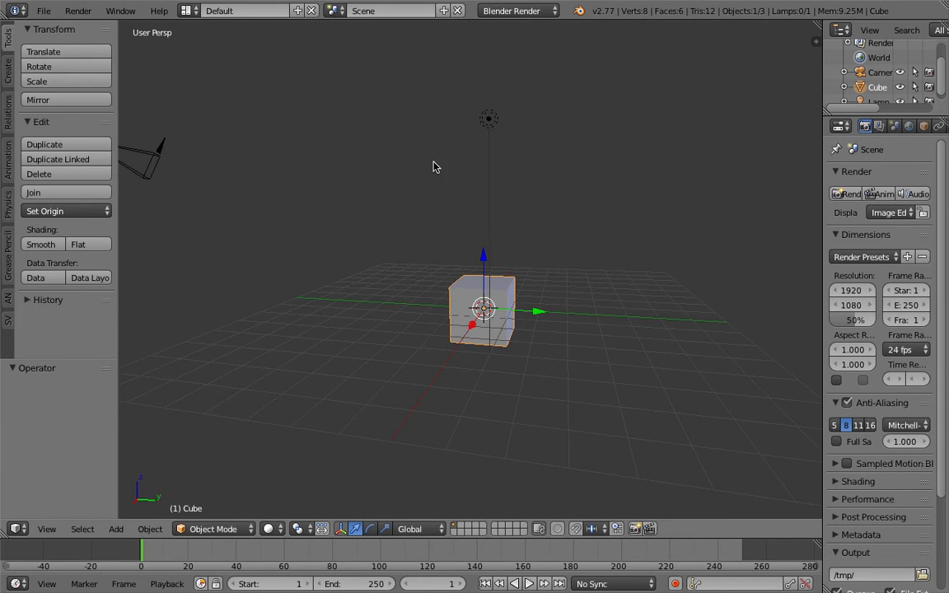
{"action": "middle_click_drag", "start_coordinate": [466, 217], "coordinate": [394, 174]}
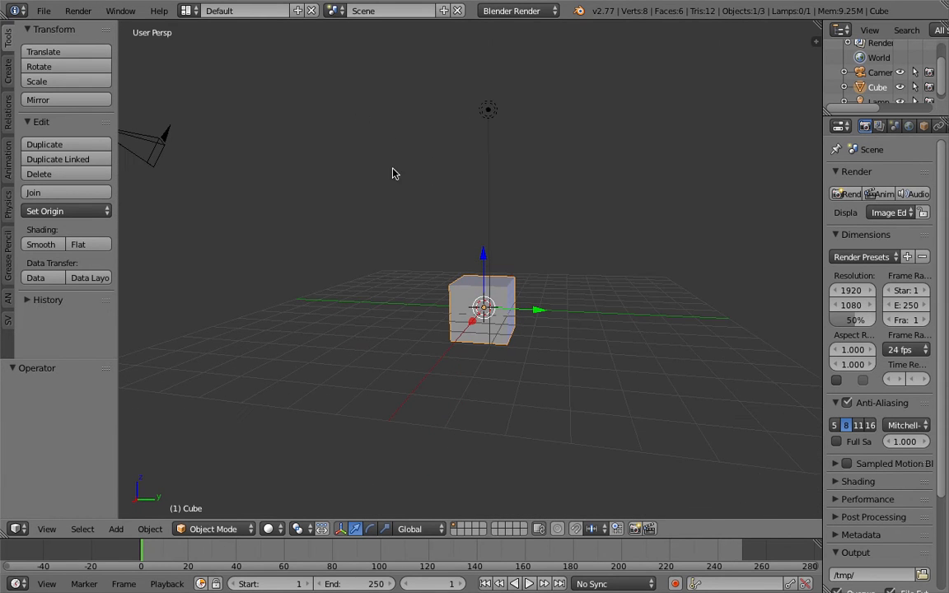
{"action": "left_click", "coordinate": [188, 11]}
{"action": "left_click", "coordinate": [206, 62]}
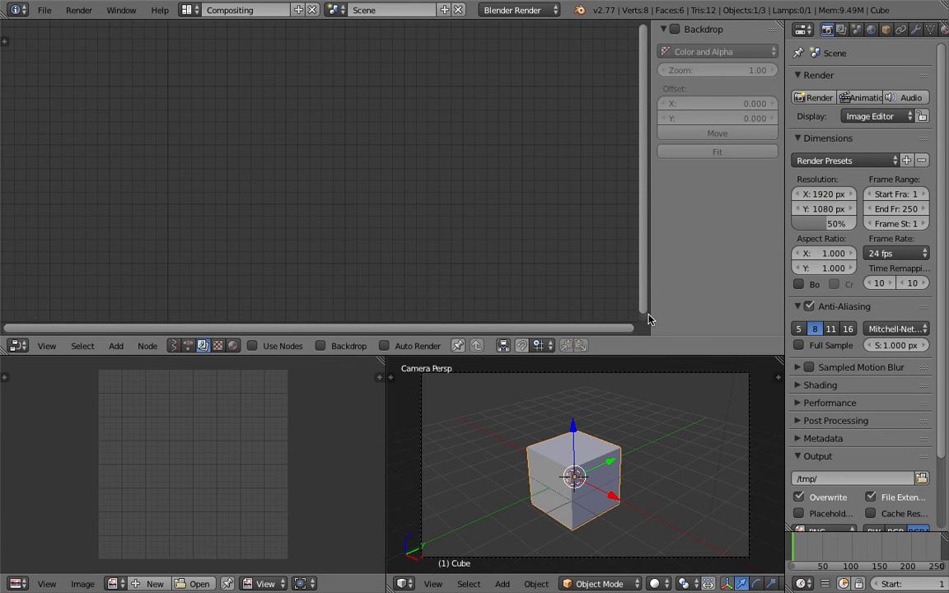
{"action": "left_click_drag", "start_coordinate": [652, 306], "coordinate": [746, 311]}
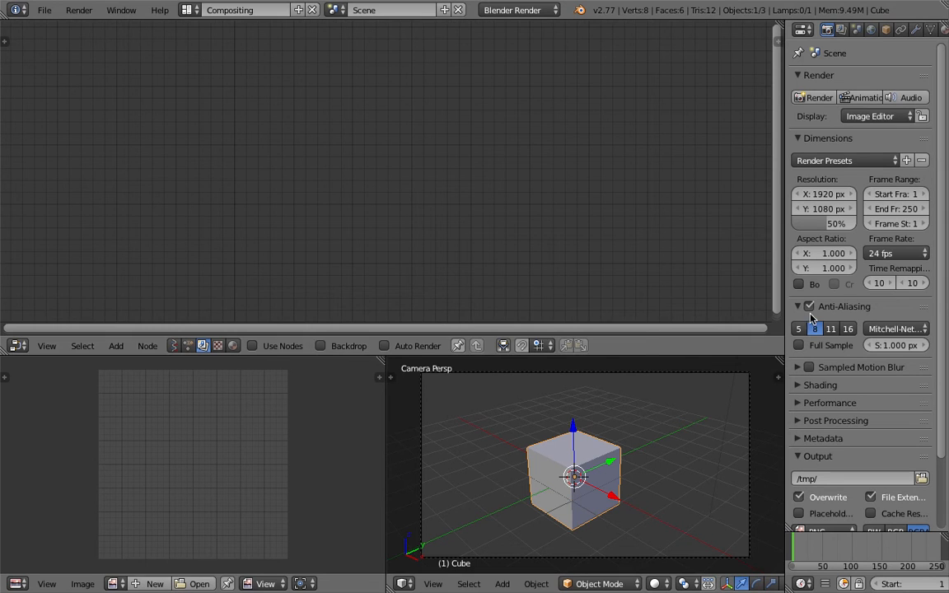
Maximize the 3D view and sketch several freehand grease pencil strokes beside the cube.
{"action": "middle_click_drag", "start_coordinate": [565, 475], "coordinate": [693, 435]}
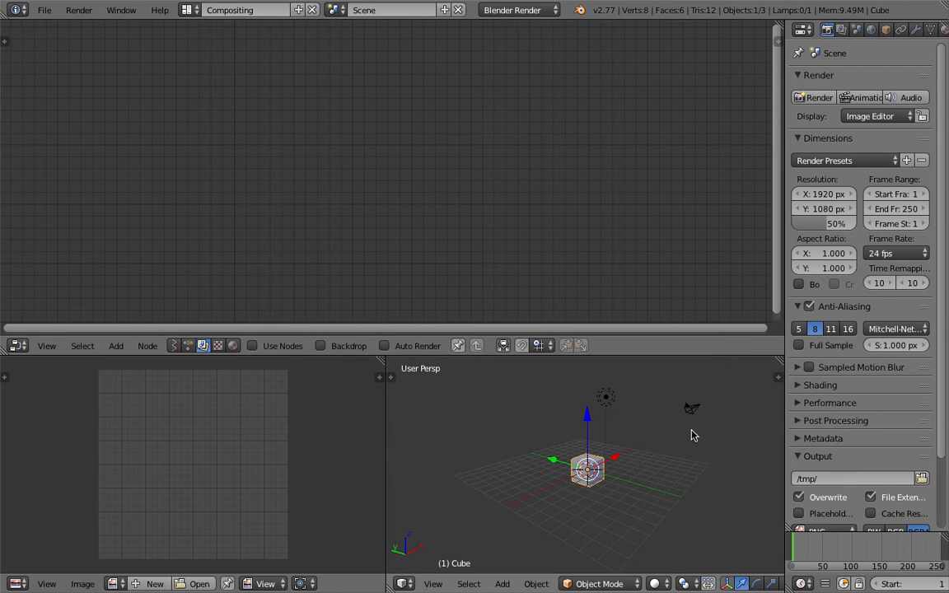
{"action": "middle_click_drag", "start_coordinate": [615, 419], "coordinate": [606, 452]}
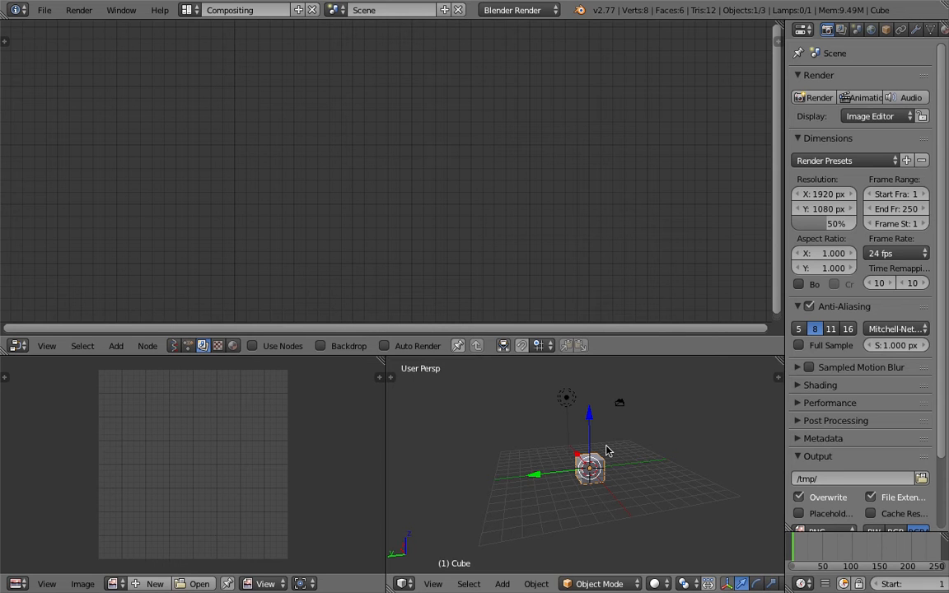
{"action": "middle_click_drag", "start_coordinate": [577, 458], "coordinate": [649, 445]}
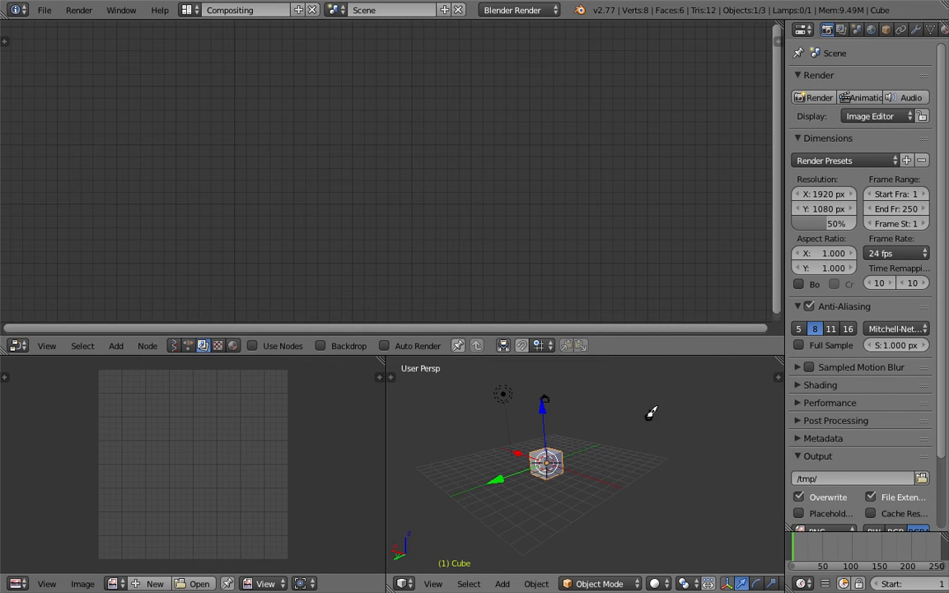
{"action": "key", "text": "ctrl+Up"}
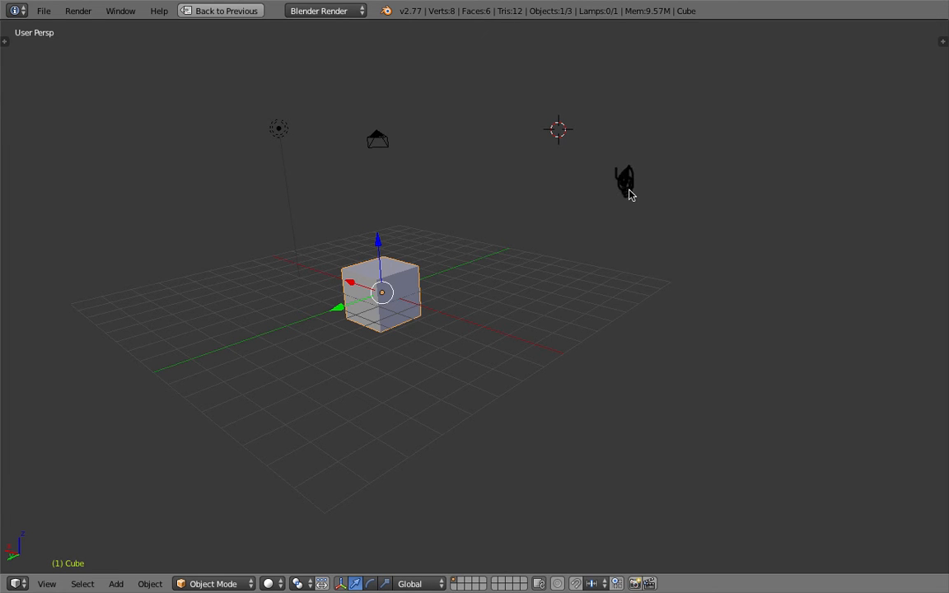
{"action": "mouse_move", "coordinate": [655, 158]}
{"action": "left_mouse_down"}
{"action": "mouse_move", "coordinate": [739, 193]}
{"action": "mouse_move", "coordinate": [604, 269]}
{"action": "mouse_move", "coordinate": [757, 333]}
{"action": "mouse_move", "coordinate": [816, 200]}
{"action": "mouse_move", "coordinate": [849, 237]}
{"action": "mouse_move", "coordinate": [778, 303]}
{"action": "mouse_move", "coordinate": [612, 283]}
{"action": "mouse_move", "coordinate": [746, 206]}
{"action": "mouse_move", "coordinate": [621, 160]}
{"action": "mouse_move", "coordinate": [653, 201]}
{"action": "mouse_move", "coordinate": [608, 159]}
{"action": "mouse_move", "coordinate": [659, 154]}
{"action": "left_mouse_up"}
{"action": "mouse_move", "coordinate": [668, 233]}
{"action": "middle_mouse_down"}
{"action": "mouse_move", "coordinate": [564, 218]}
{"action": "mouse_move", "coordinate": [520, 246]}
{"action": "mouse_move", "coordinate": [635, 260]}
{"action": "mouse_move", "coordinate": [561, 250]}
{"action": "mouse_move", "coordinate": [557, 223]}
{"action": "middle_mouse_up"}
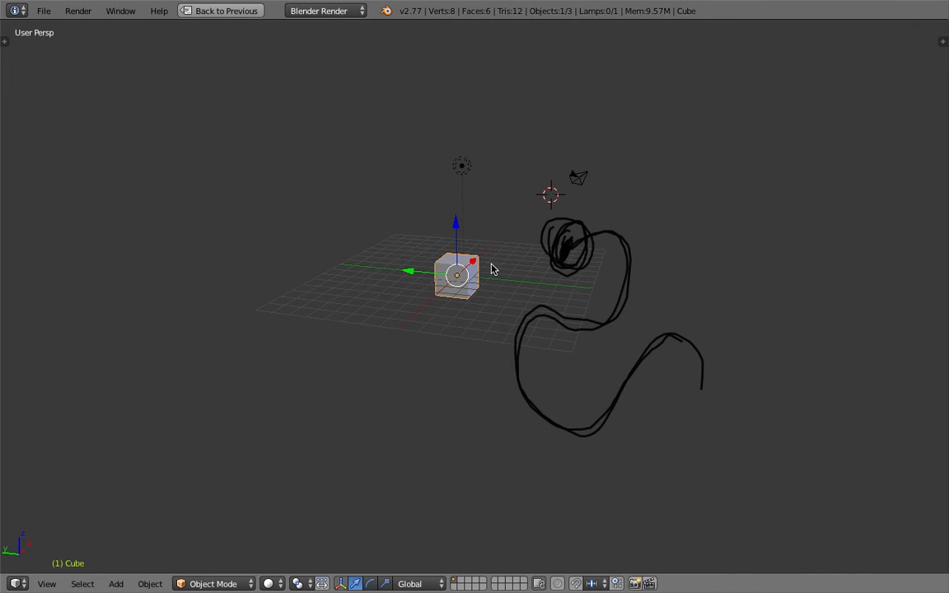
{"action": "middle_click_drag", "start_coordinate": [494, 269], "coordinate": [666, 282]}
{"action": "mouse_move", "coordinate": [487, 210]}
{"action": "middle_mouse_down"}
{"action": "mouse_move", "coordinate": [580, 241]}
{"action": "mouse_move", "coordinate": [505, 229]}
{"action": "mouse_move", "coordinate": [461, 293]}
{"action": "mouse_move", "coordinate": [380, 274]}
{"action": "middle_mouse_up"}
{"action": "middle_click_drag", "start_coordinate": [542, 271], "coordinate": [507, 331]}
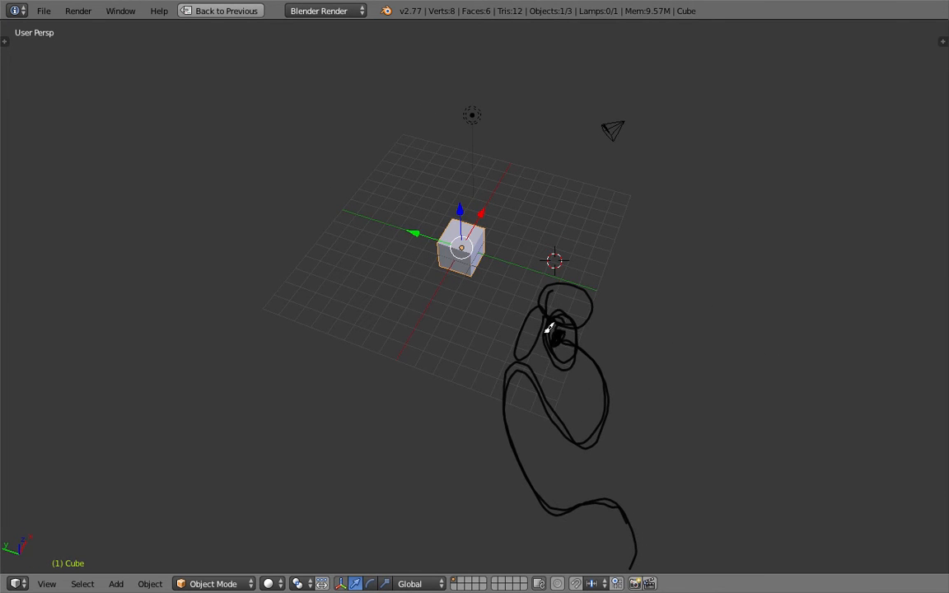
{"action": "mouse_move", "coordinate": [483, 334]}
{"action": "middle_mouse_down"}
{"action": "mouse_move", "coordinate": [648, 364]}
{"action": "mouse_move", "coordinate": [594, 303]}
{"action": "middle_mouse_up"}
{"action": "middle_click_drag", "start_coordinate": [595, 248], "coordinate": [607, 226]}
{"action": "mouse_move", "coordinate": [536, 381]}
{"action": "left_mouse_down"}
{"action": "mouse_move", "coordinate": [612, 387]}
{"action": "mouse_move", "coordinate": [697, 371]}
{"action": "mouse_move", "coordinate": [691, 336]}
{"action": "left_mouse_up"}
{"action": "left_click", "coordinate": [746, 302]}
{"action": "mouse_move", "coordinate": [725, 311]}
{"action": "left_mouse_down"}
{"action": "mouse_move", "coordinate": [725, 346]}
{"action": "mouse_move", "coordinate": [739, 330]}
{"action": "left_mouse_up"}
{"action": "middle_click_drag", "start_coordinate": [664, 315], "coordinate": [644, 289]}
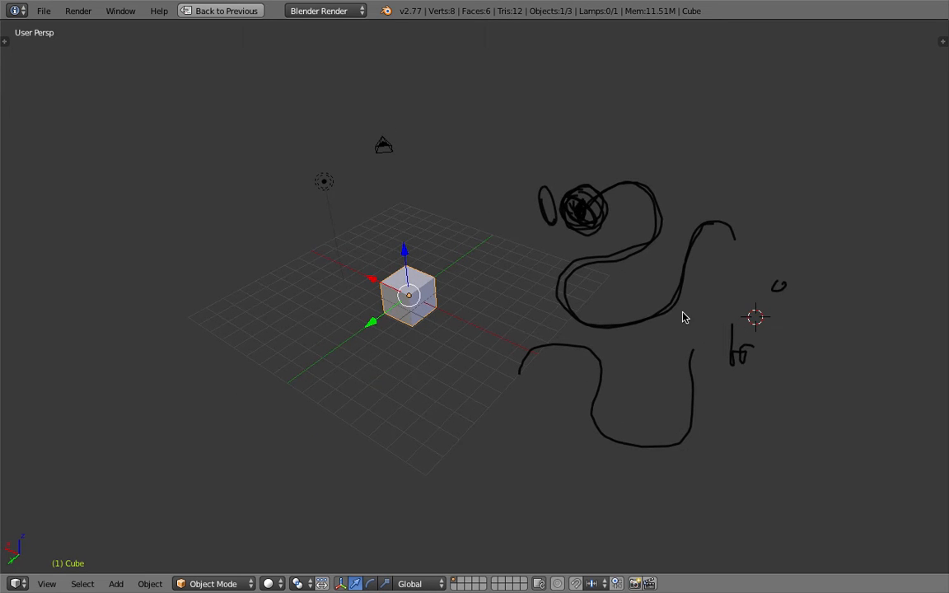
{"action": "mouse_move", "coordinate": [724, 333]}
{"action": "middle_mouse_down"}
{"action": "mouse_move", "coordinate": [712, 341]}
{"action": "mouse_move", "coordinate": [752, 324]}
{"action": "middle_mouse_up"}
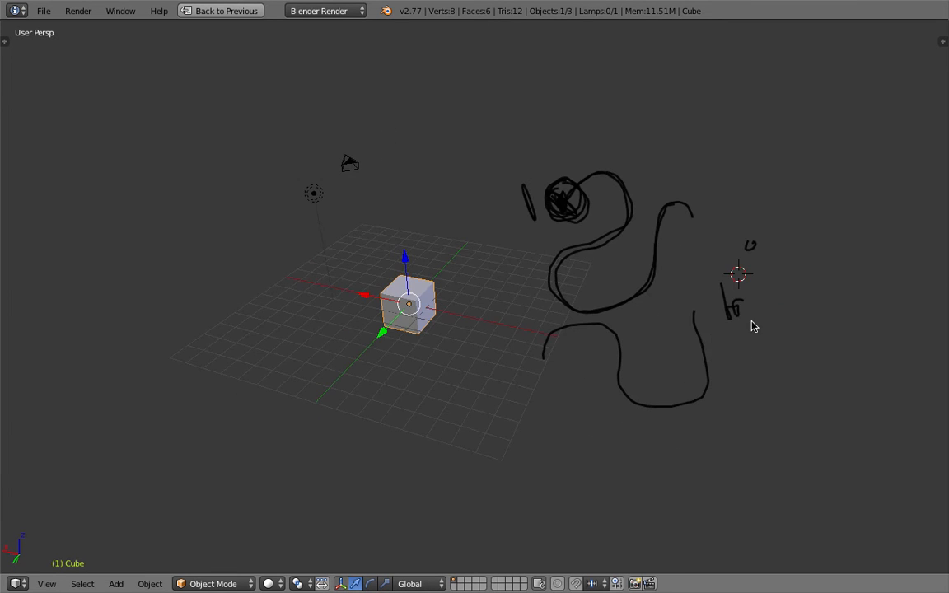
{"action": "middle_click_drag", "start_coordinate": [481, 415], "coordinate": [507, 413]}
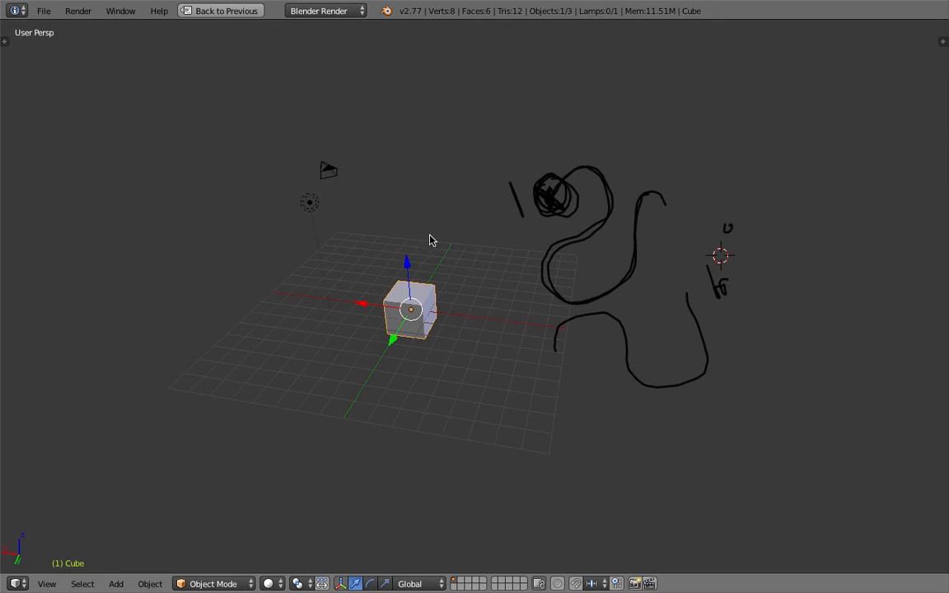
Restore the Compositing layout and delete the grease pencil layer holding the freehand strokes.
{"action": "left_click", "coordinate": [234, 12]}
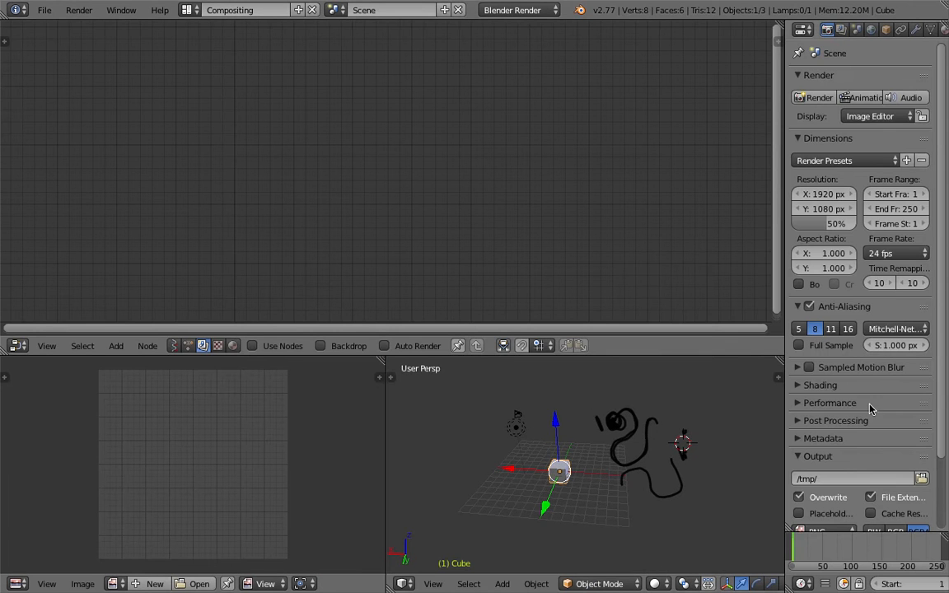
{"action": "left_click", "coordinate": [779, 378]}
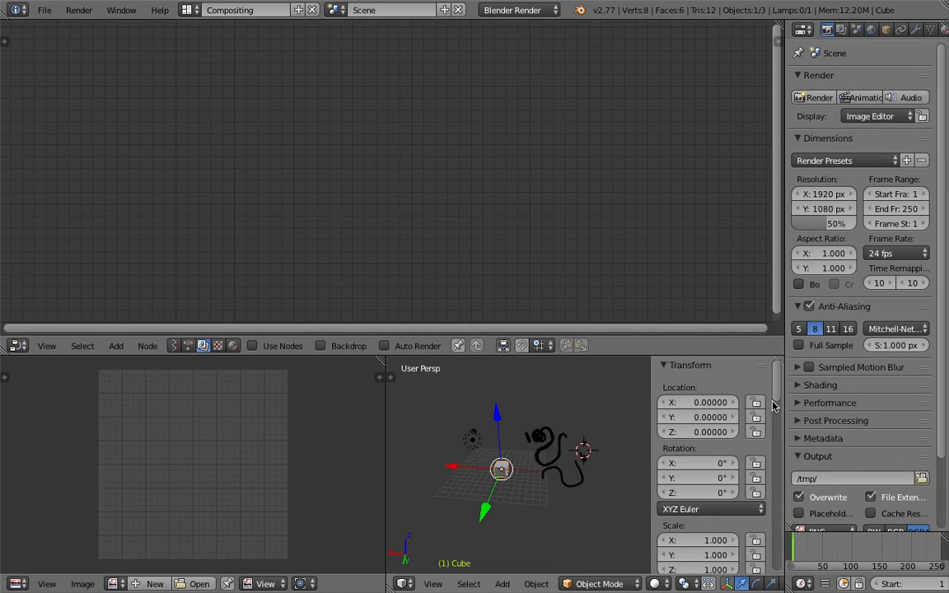
{"action": "scroll", "coordinate": [774, 420], "scroll_direction": "down", "scroll_amount": 5}
{"action": "scroll", "coordinate": [779, 445], "scroll_direction": "down", "scroll_amount": 5}
{"action": "scroll", "coordinate": [767, 469], "scroll_direction": "up", "scroll_amount": 5}
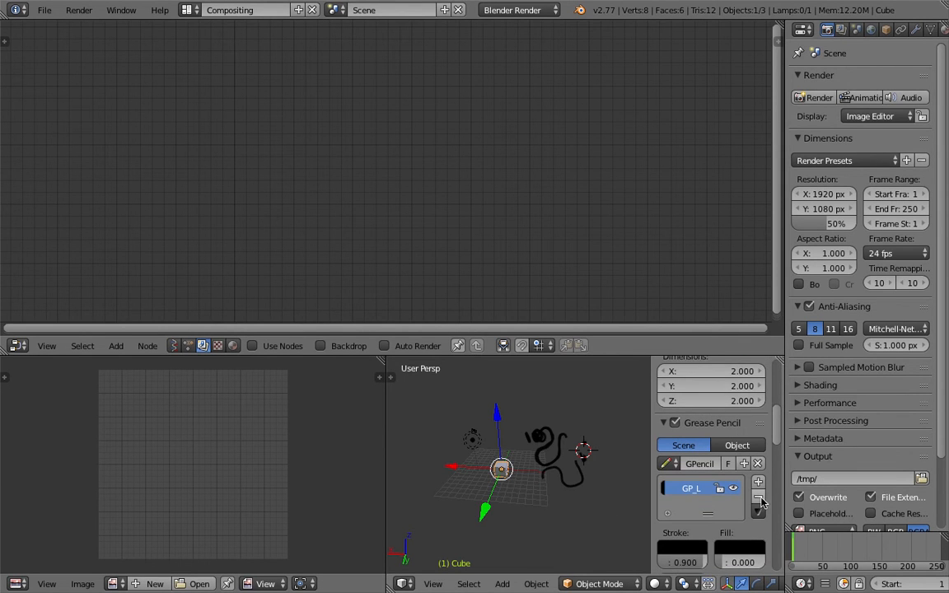
{"action": "left_click", "coordinate": [758, 497]}
{"action": "key", "text": "n"}
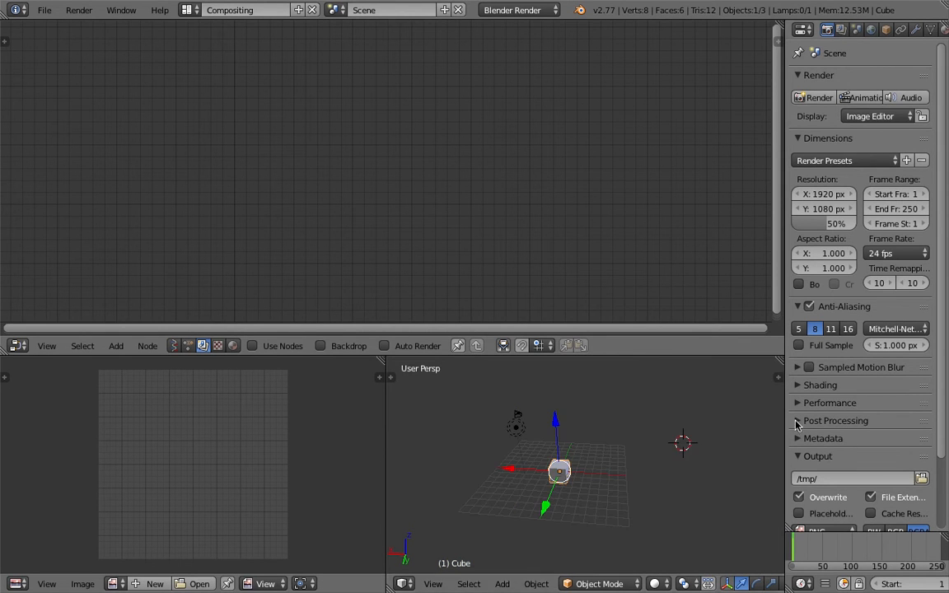
{"action": "middle_click_drag", "start_coordinate": [652, 431], "coordinate": [636, 455]}
{"action": "middle_click_drag", "start_coordinate": [561, 461], "coordinate": [568, 459]}
{"action": "key", "text": "g"}
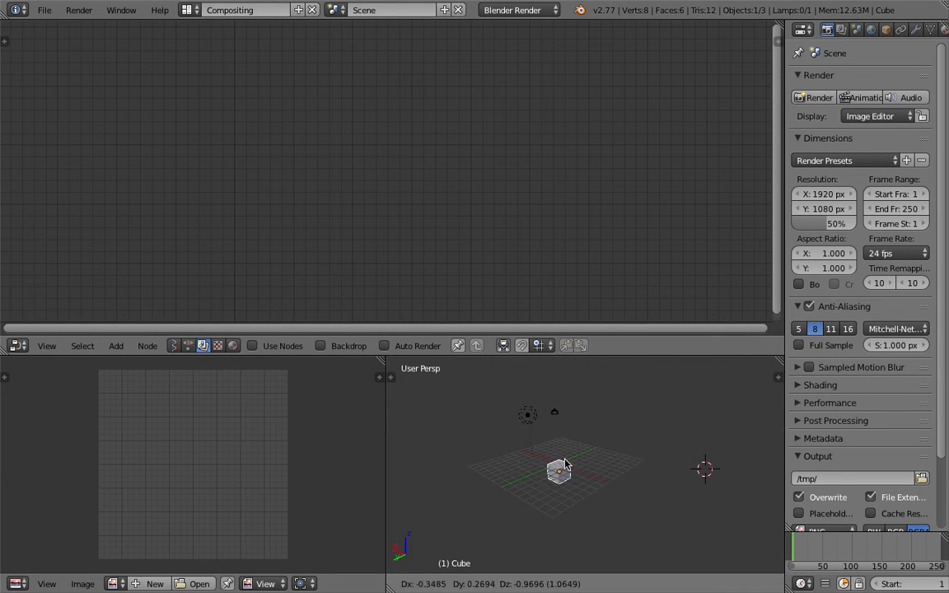
{"action": "right_click", "coordinate": [602, 446]}
Select the lamp and the camera together and move them to layer 2.
{"action": "scroll", "coordinate": [609, 443], "scroll_direction": "up", "scroll_amount": 1}
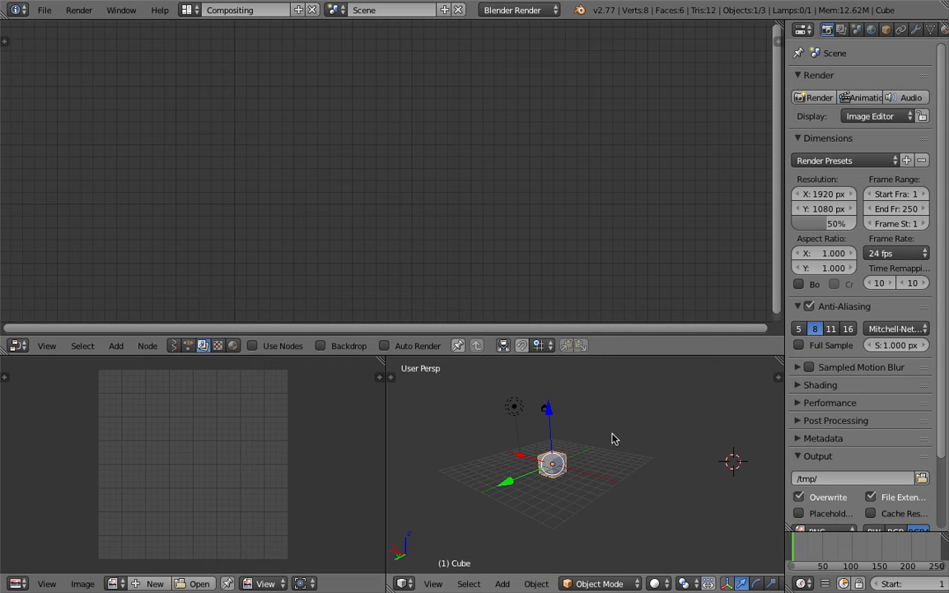
{"action": "middle_click_drag", "start_coordinate": [607, 441], "coordinate": [584, 453]}
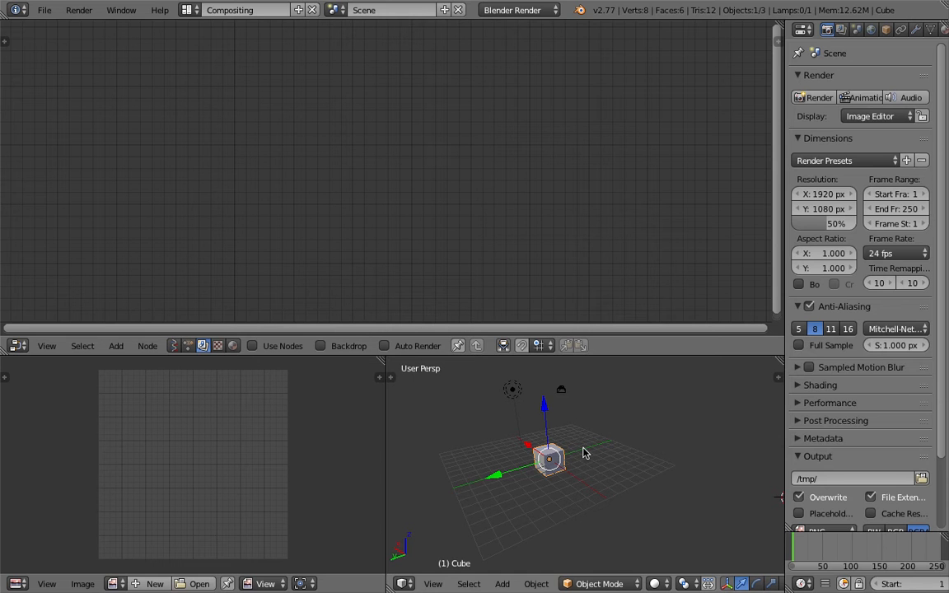
{"action": "mouse_move", "coordinate": [582, 453]}
{"action": "middle_mouse_down"}
{"action": "mouse_move", "coordinate": [542, 457]}
{"action": "mouse_move", "coordinate": [588, 467]}
{"action": "mouse_move", "coordinate": [616, 453]}
{"action": "mouse_move", "coordinate": [575, 466]}
{"action": "middle_mouse_up"}
{"action": "scroll", "coordinate": [608, 462], "scroll_direction": "up", "scroll_amount": 2}
{"action": "scroll", "coordinate": [593, 445], "scroll_direction": "up", "scroll_amount": 2}
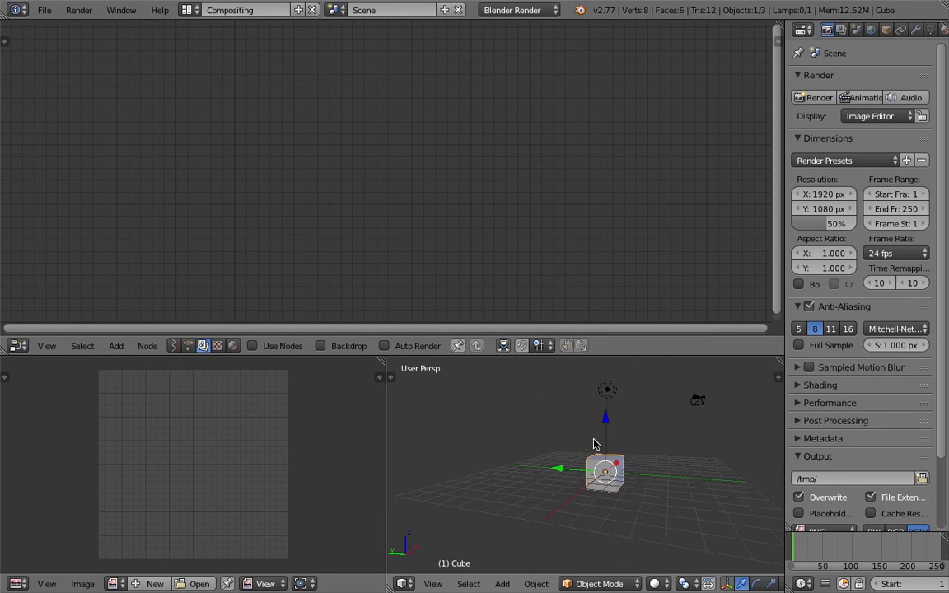
{"action": "middle_click_drag", "start_coordinate": [610, 441], "coordinate": [586, 434]}
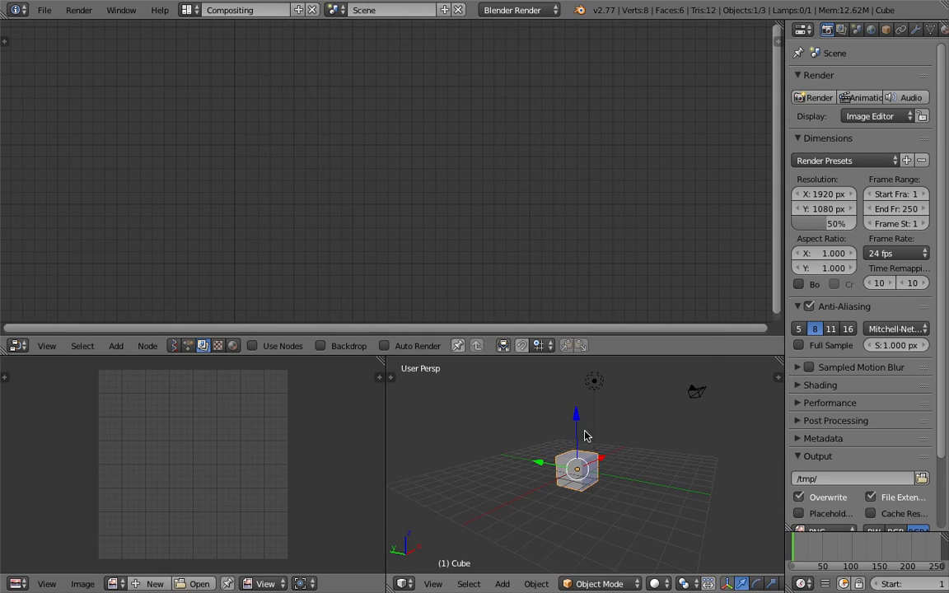
{"action": "right_click", "coordinate": [598, 384]}
{"action": "right_click", "coordinate": [697, 391], "text": "shift"}
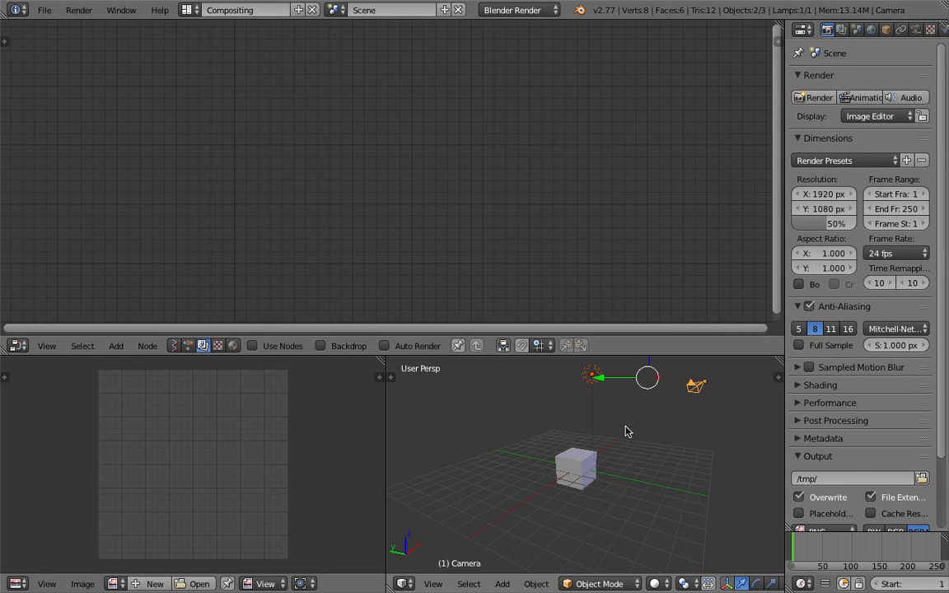
{"action": "key", "text": "m"}
{"action": "key", "text": "2"}
Delete the default cube from the scene.
{"action": "middle_click_drag", "start_coordinate": [593, 407], "coordinate": [614, 441]}
{"action": "right_click", "coordinate": [562, 453]}
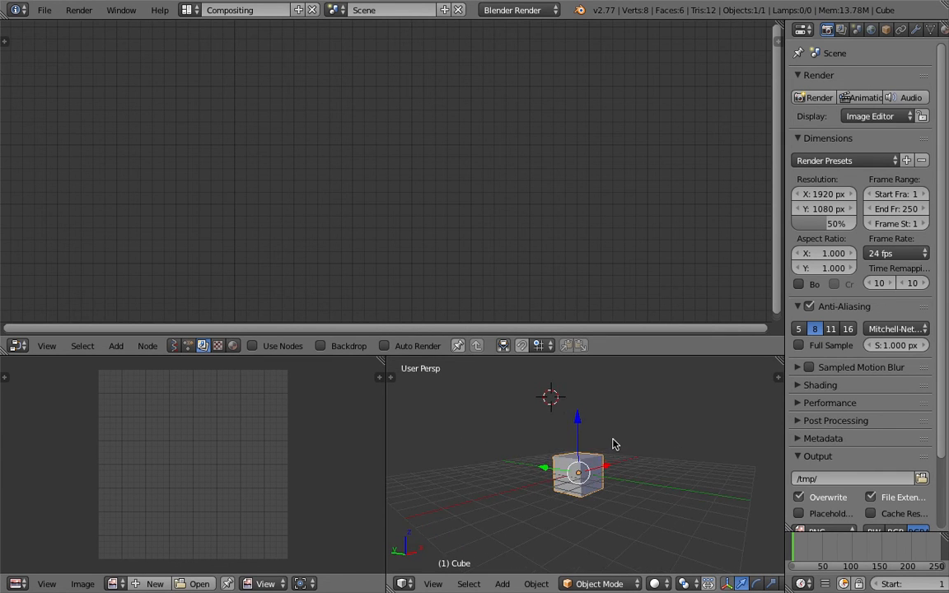
{"action": "key", "text": "x"}
{"action": "left_click", "coordinate": [614, 438]}
Add an Ico Sphere mesh and clear its location so it sits at the world origin.
{"action": "key", "text": "shift+a"}
{"action": "mouse_move", "coordinate": [609, 365]}
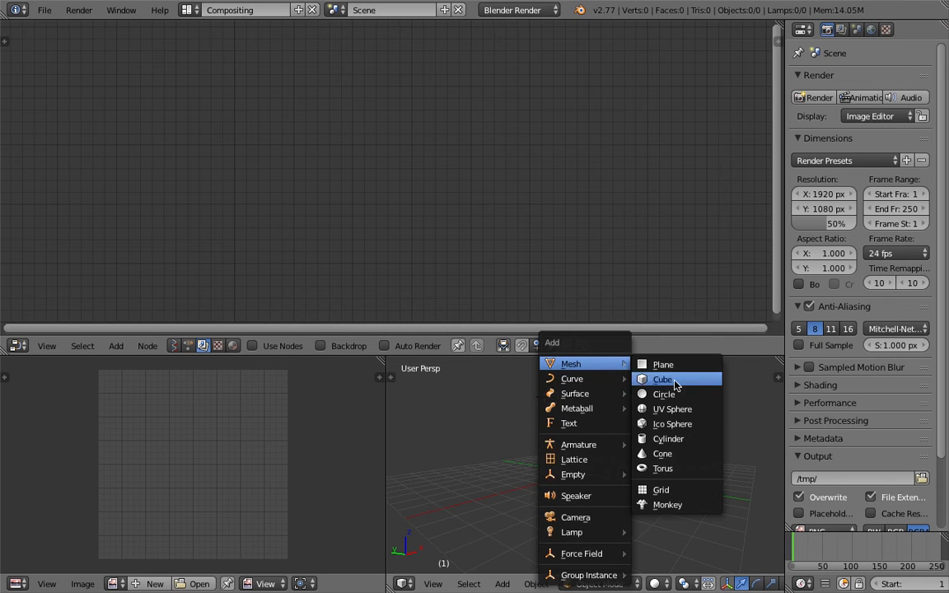
{"action": "left_click", "coordinate": [676, 422]}
{"action": "middle_click_drag", "start_coordinate": [619, 429], "coordinate": [579, 449]}
{"action": "key", "text": "alt+g"}
{"action": "scroll", "coordinate": [609, 442], "scroll_direction": "up", "scroll_amount": 2}
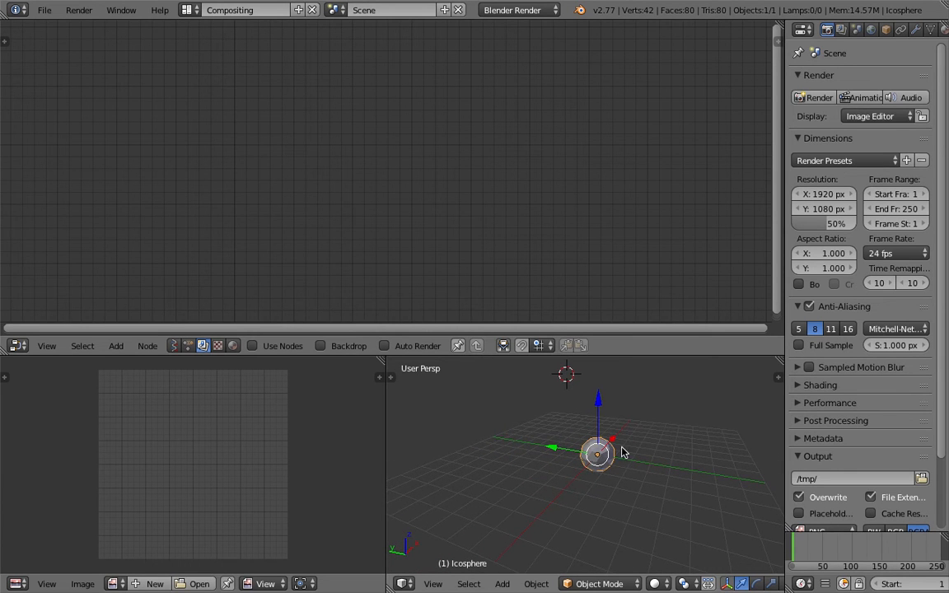
{"action": "middle_click_drag", "start_coordinate": [671, 436], "coordinate": [574, 424]}
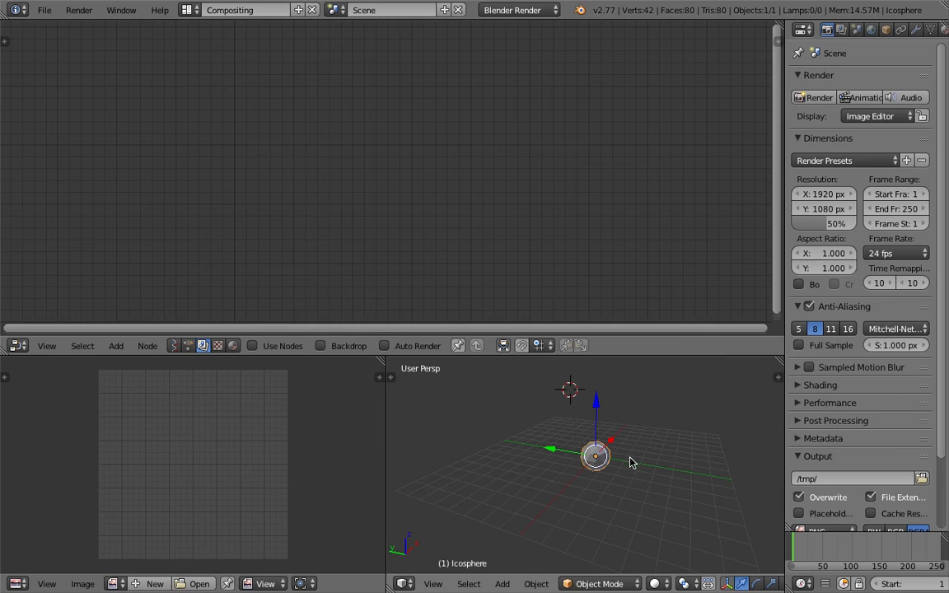
{"action": "middle_click_drag", "start_coordinate": [625, 434], "coordinate": [542, 414]}
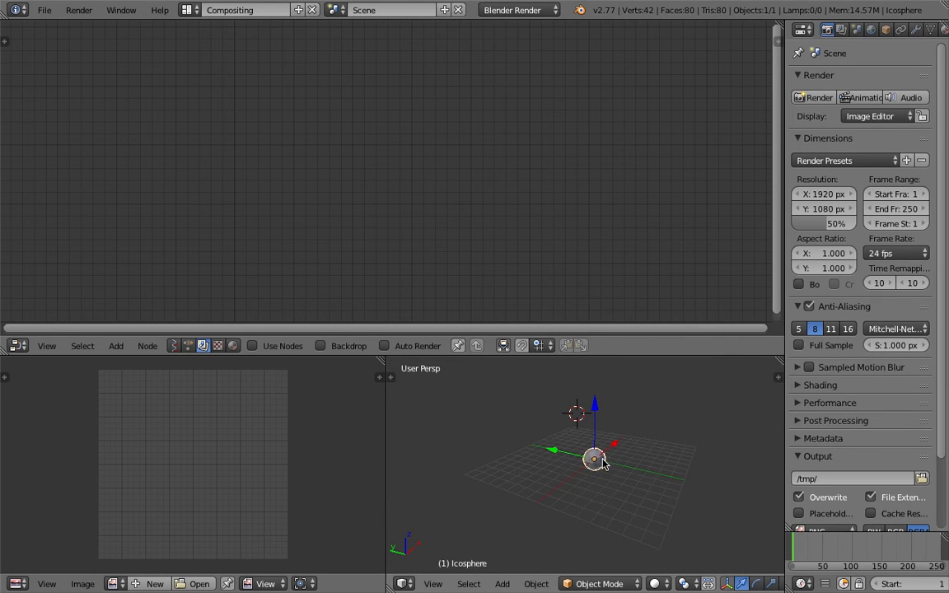
{"action": "key", "text": "g"}
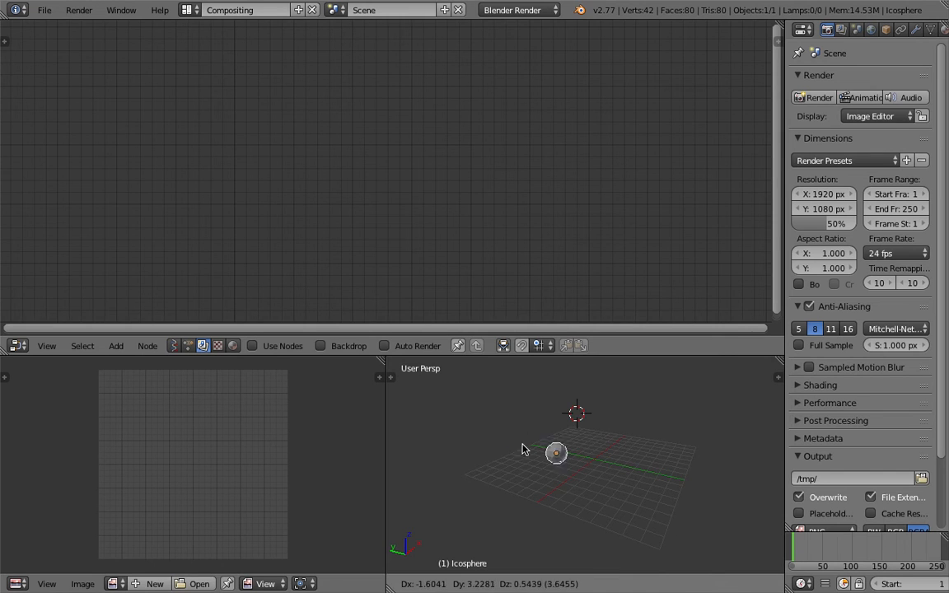
{"action": "left_click", "coordinate": [561, 445]}
{"action": "scroll", "coordinate": [567, 436], "scroll_direction": "up", "scroll_amount": 3}
{"action": "scroll", "coordinate": [566, 437], "scroll_direction": "down", "scroll_amount": 3}
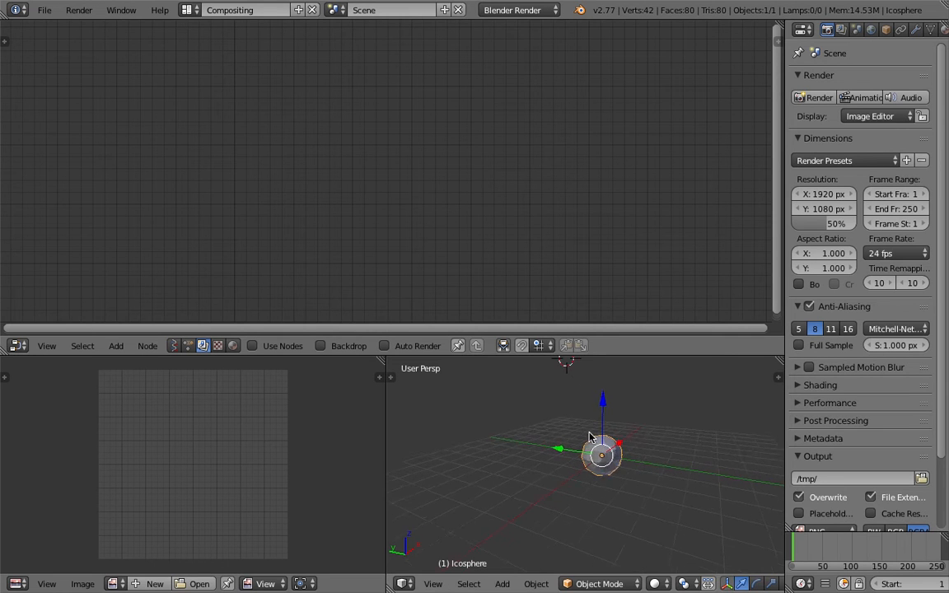
Switch the node editor to the Animation Nodes tree type and create a new node tree.
{"action": "left_click", "coordinate": [188, 346]}
{"action": "left_click_drag", "start_coordinate": [216, 356], "coordinate": [233, 333]}
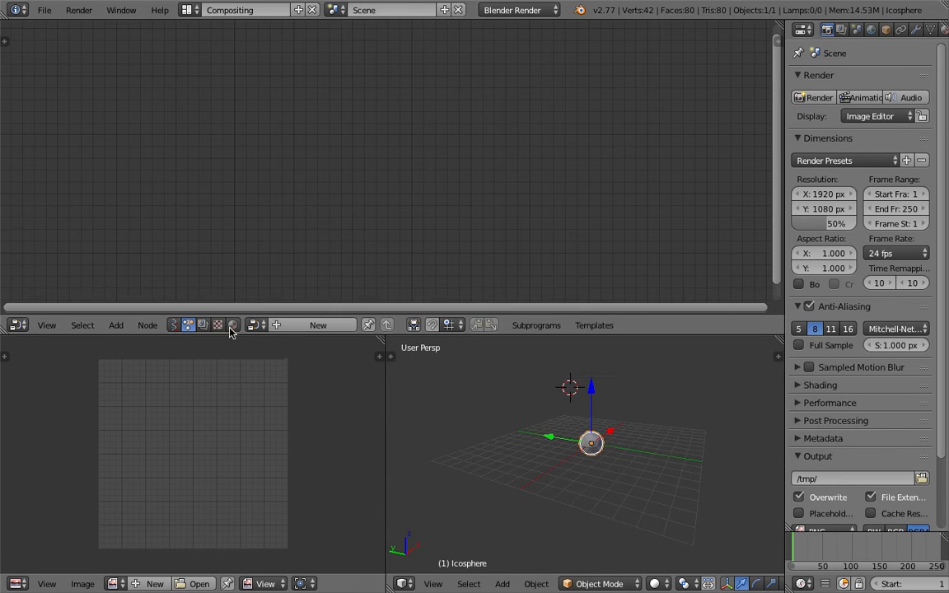
{"action": "left_click", "coordinate": [293, 322]}
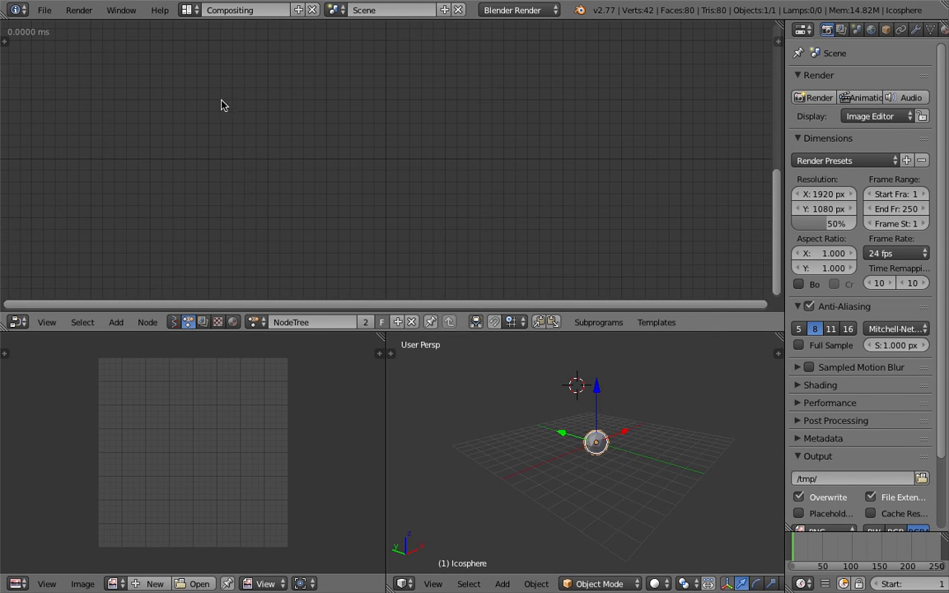
Add a Vector Wiggle node to the Animation Nodes tree by searching for "wiggle".
{"action": "key", "text": "shift+a"}
{"action": "mouse_move", "coordinate": [258, 132]}
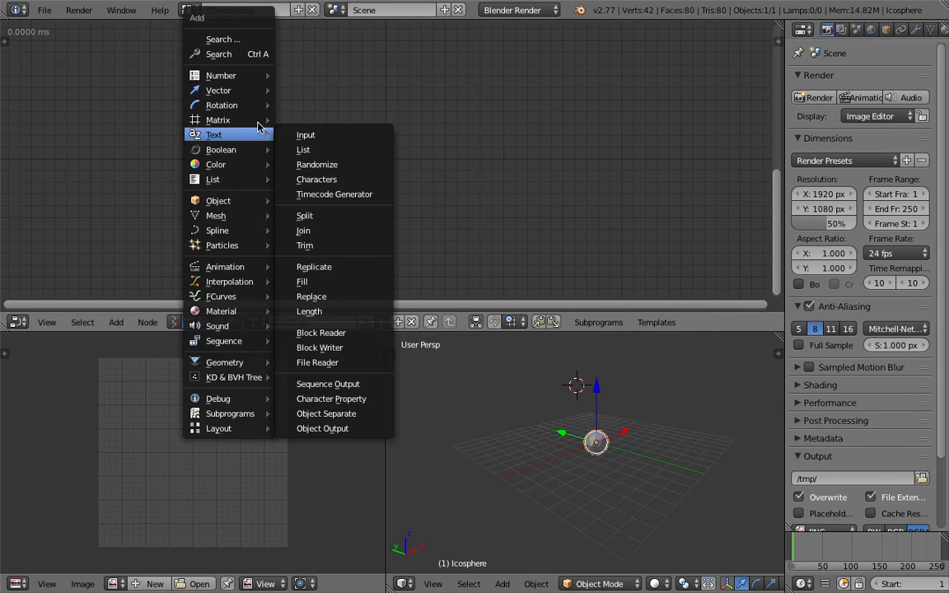
{"action": "left_click", "coordinate": [231, 52]}
{"action": "type", "text": "wiggle"}
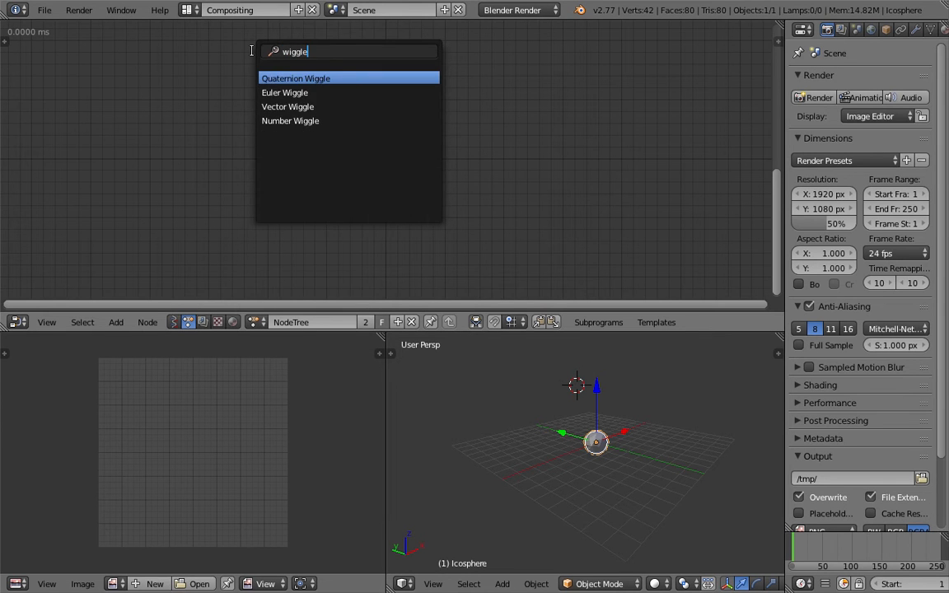
{"action": "key", "text": "Down"}
{"action": "key", "text": "Down"}
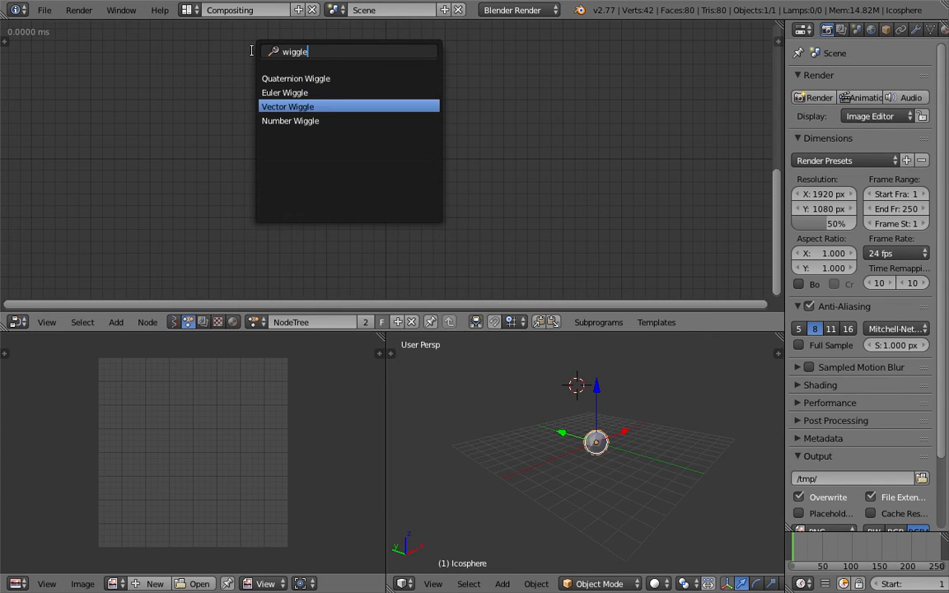
{"action": "key", "text": "Return"}
{"action": "left_click", "coordinate": [264, 311]}
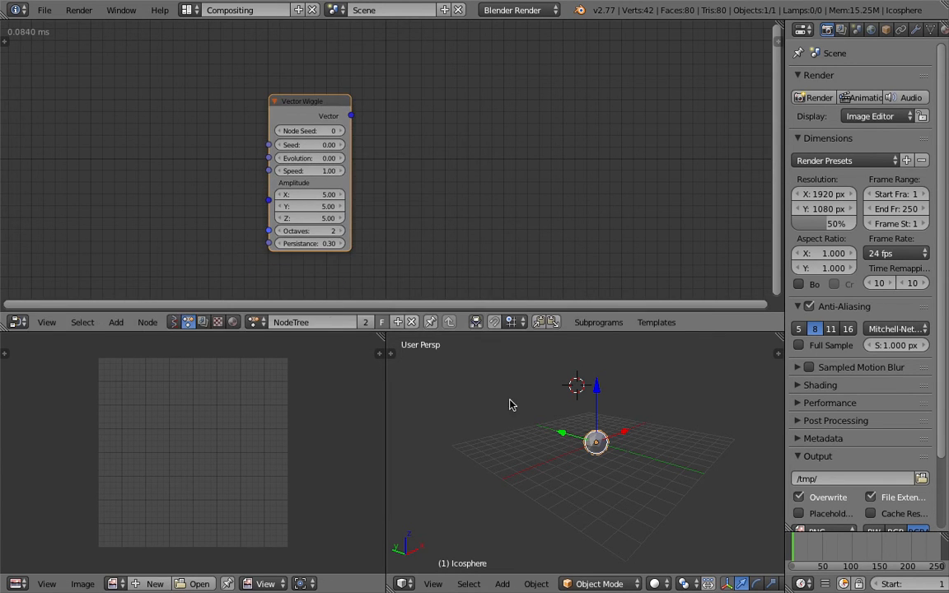
Try changing the icosphere's location in its transform properties, reset the value to 0 and hide the properties.
{"action": "middle_click_drag", "start_coordinate": [569, 446], "coordinate": [601, 453]}
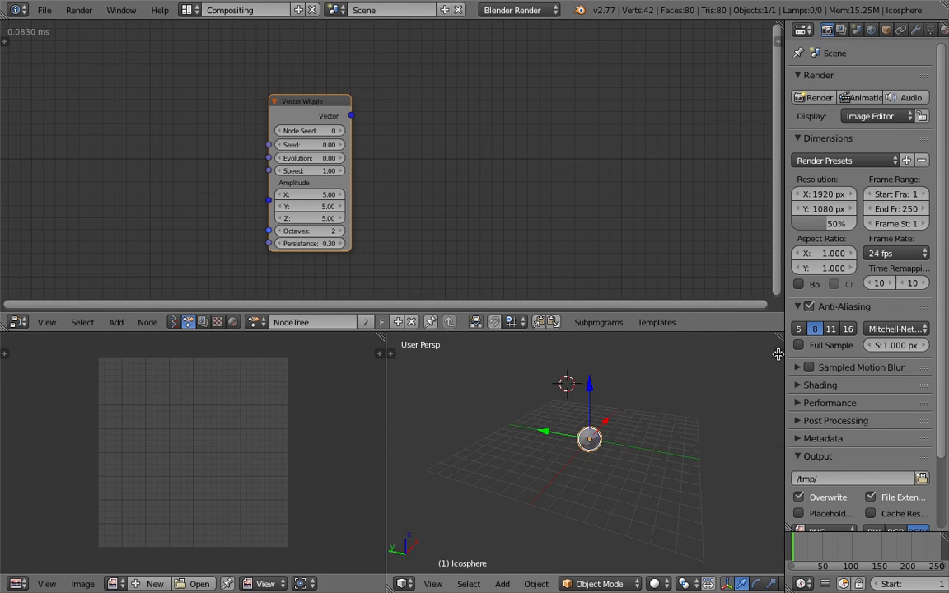
{"action": "key", "text": "n"}
{"action": "scroll", "coordinate": [704, 385], "scroll_direction": "up", "scroll_amount": 5}
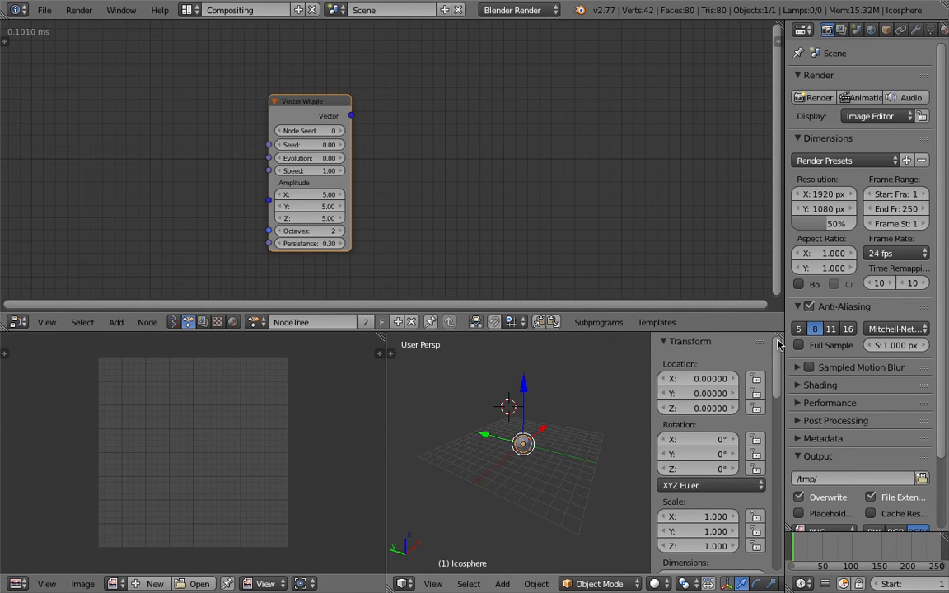
{"action": "mouse_move", "coordinate": [705, 385]}
{"action": "left_mouse_down"}
{"action": "mouse_move", "coordinate": [762, 385]}
{"action": "mouse_move", "coordinate": [637, 394]}
{"action": "mouse_move", "coordinate": [698, 408]}
{"action": "mouse_move", "coordinate": [710, 388]}
{"action": "left_mouse_up"}
{"action": "type", "text": "0"}
{"action": "key", "text": "Return"}
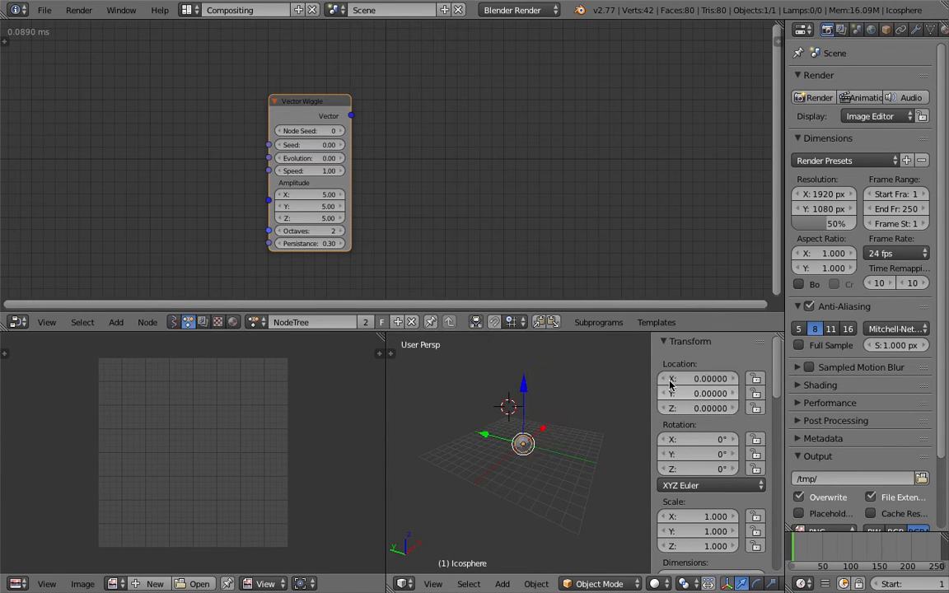
{"action": "scroll", "coordinate": [576, 424], "scroll_direction": "up", "scroll_amount": 1}
{"action": "middle_click_drag", "start_coordinate": [578, 424], "coordinate": [577, 414]}
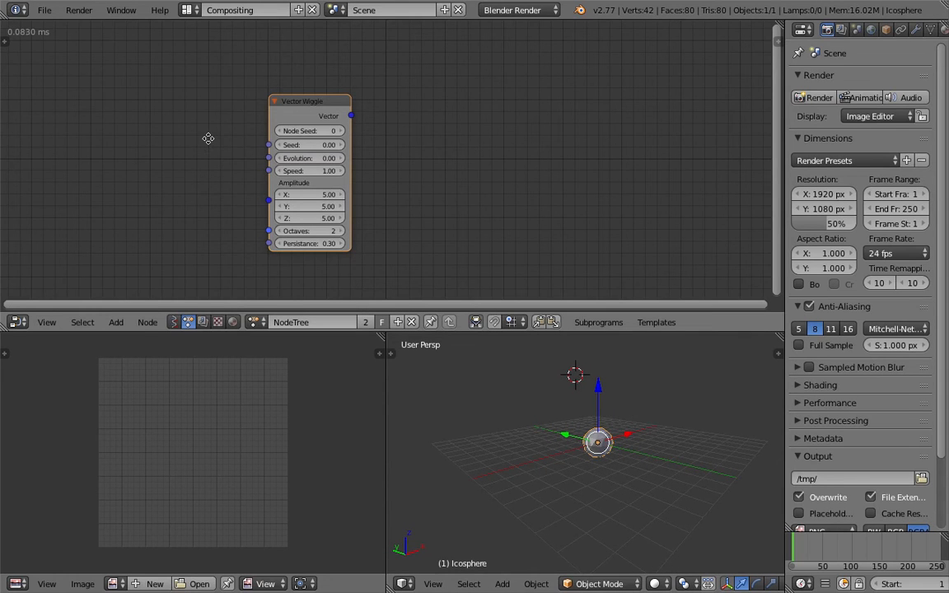
Search for "frame" to add a Time Info node and place it before the Vector Wiggle node.
{"action": "key", "text": "shift+a"}
{"action": "left_click", "coordinate": [178, 149]}
{"action": "type", "text": "framce"}
{"action": "key", "text": "BackSpace"}
{"action": "type", "text": "e"}
{"action": "key", "text": "Return"}
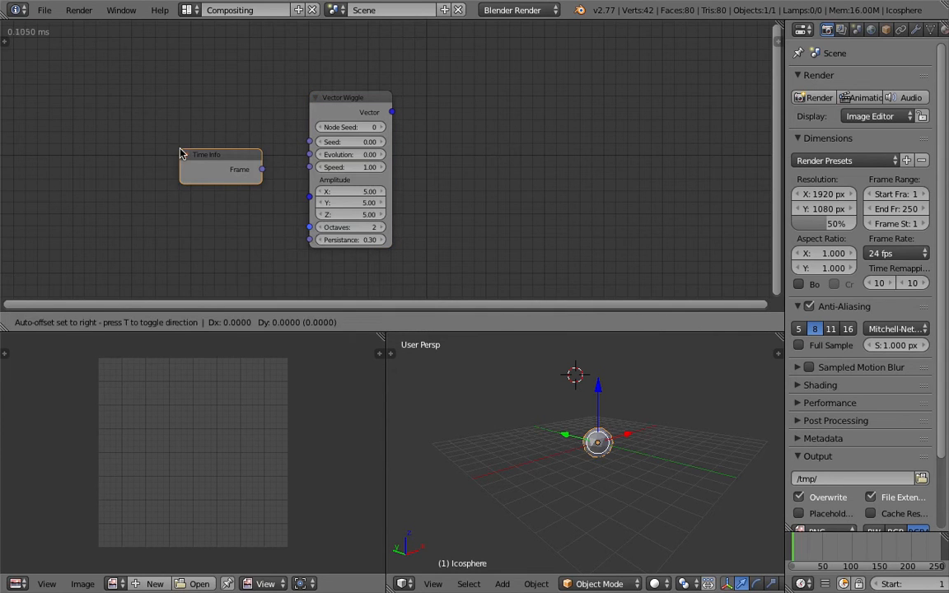
{"action": "left_click", "coordinate": [152, 137]}
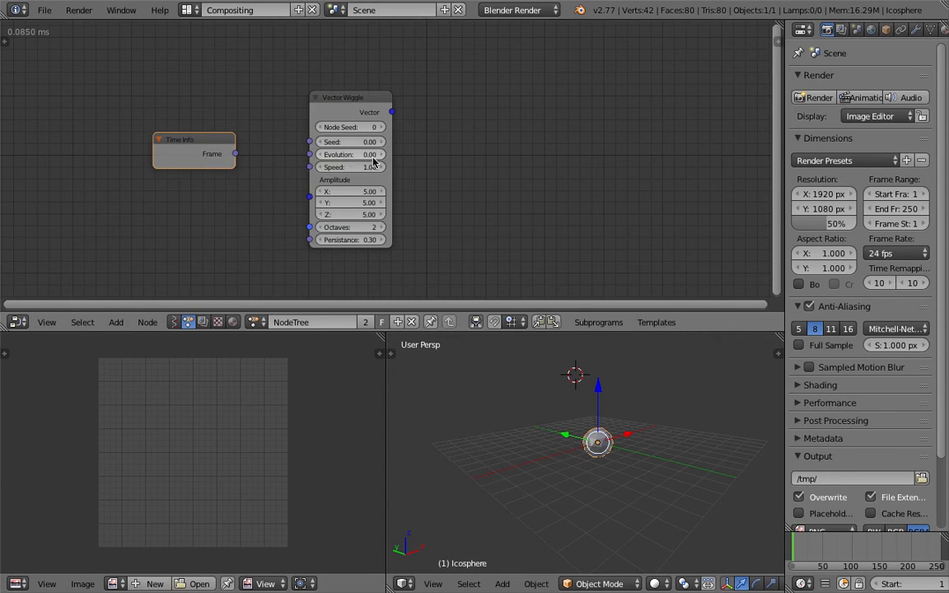
Add an Object Transforms Output node and place it after the Vector Wiggle node.
{"action": "middle_click_drag", "start_coordinate": [553, 279], "coordinate": [537, 286]}
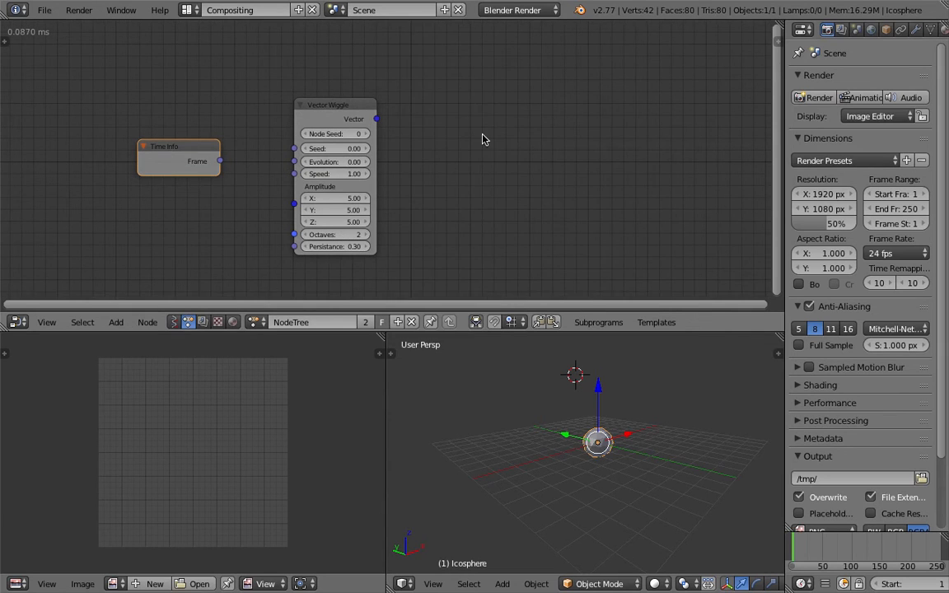
{"action": "key", "text": "ctrl+a"}
{"action": "type", "text": "obje"}
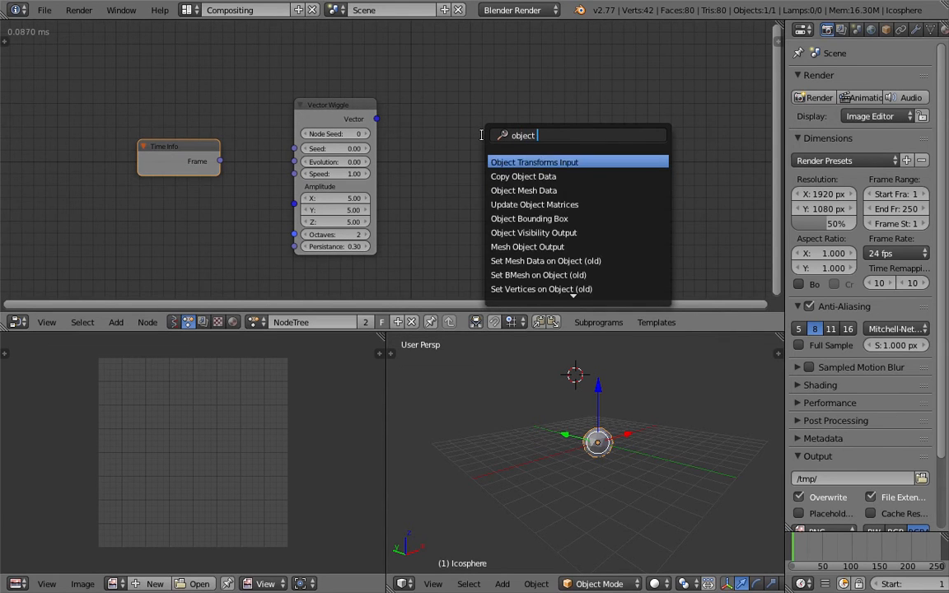
{"action": "type", "text": "ct transform"}
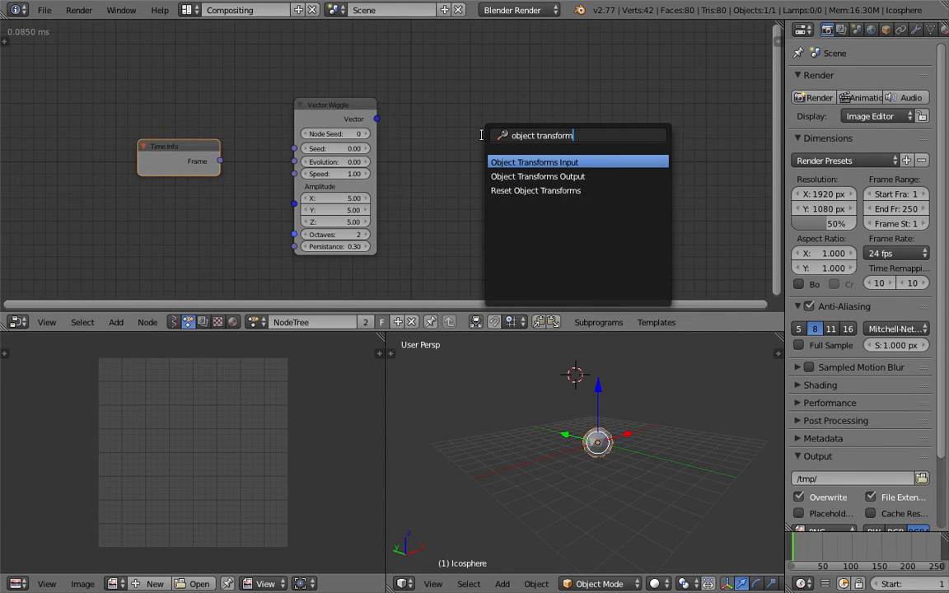
{"action": "key", "text": "Down"}
{"action": "key", "text": "Return"}
{"action": "left_click", "coordinate": [485, 139]}
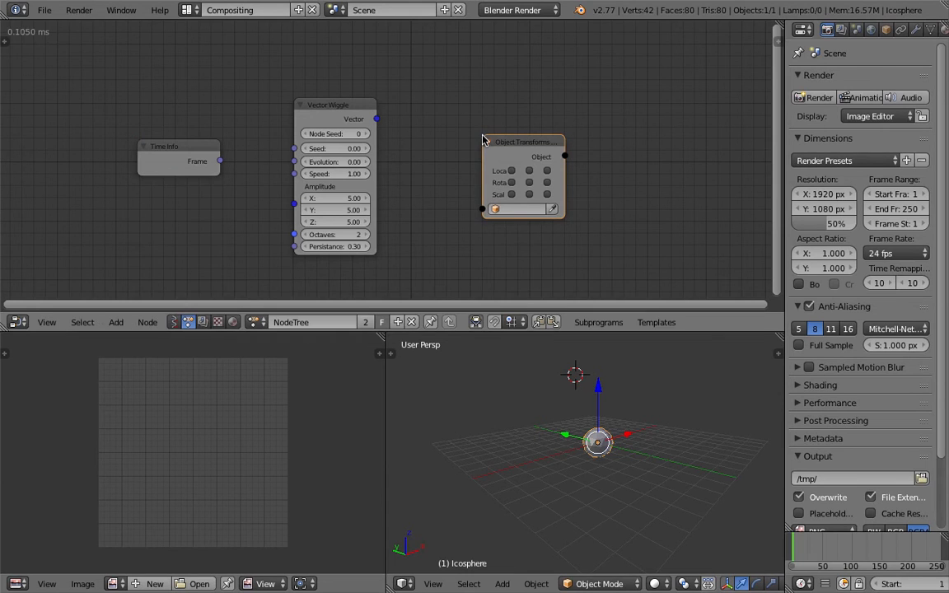
Assign the Icosphere to the Object Transforms Output node with X, Y and Z location enabled, and space the nodes apart.
{"action": "middle_click_drag", "start_coordinate": [599, 443], "coordinate": [598, 426]}
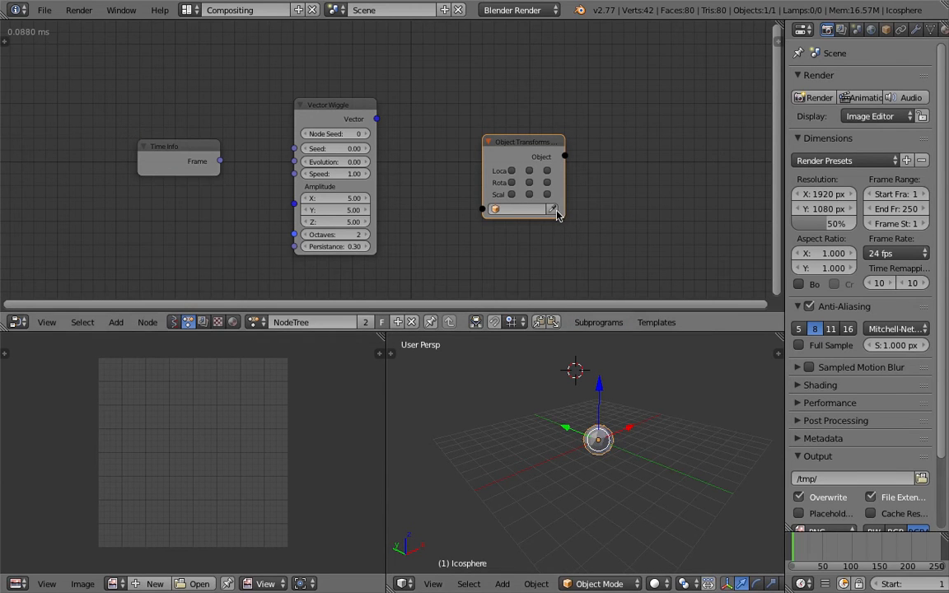
{"action": "left_click_drag", "start_coordinate": [512, 171], "coordinate": [596, 125]}
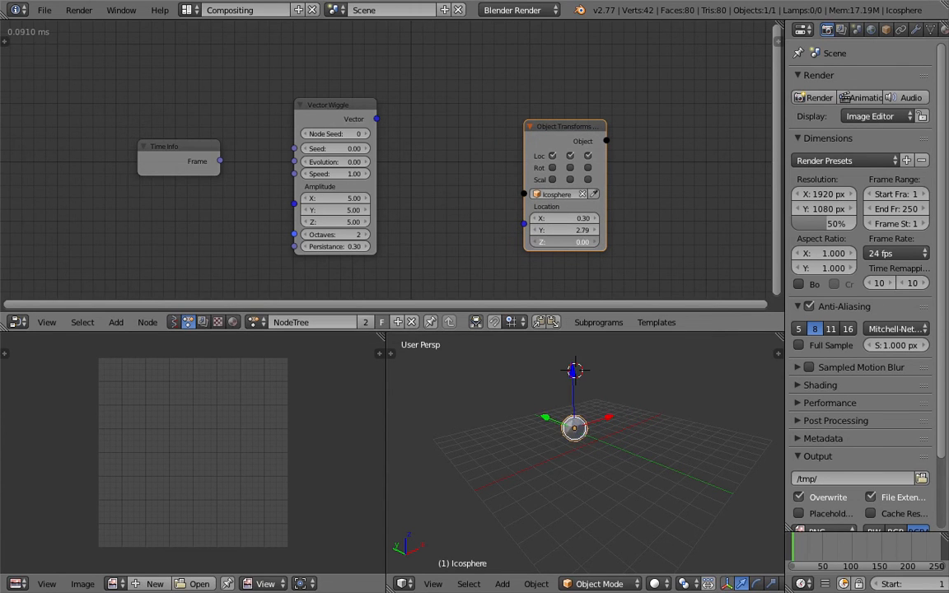
{"action": "left_click_drag", "start_coordinate": [356, 107], "coordinate": [363, 95]}
{"action": "left_click_drag", "start_coordinate": [562, 132], "coordinate": [580, 145]}
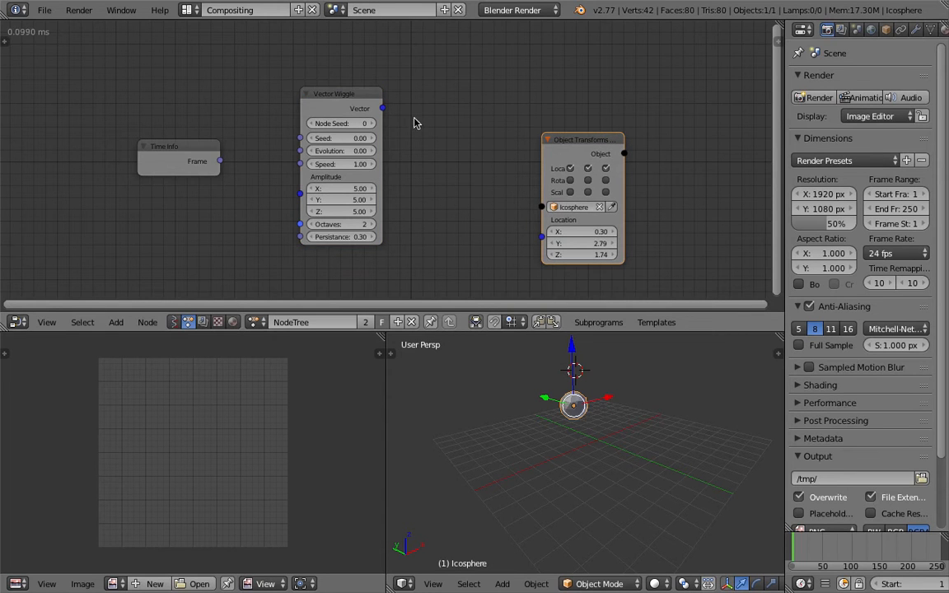
Add a Debug Drawer node and connect the Vector Wiggle's Vector output to its Data input.
{"action": "left_click", "coordinate": [374, 98]}
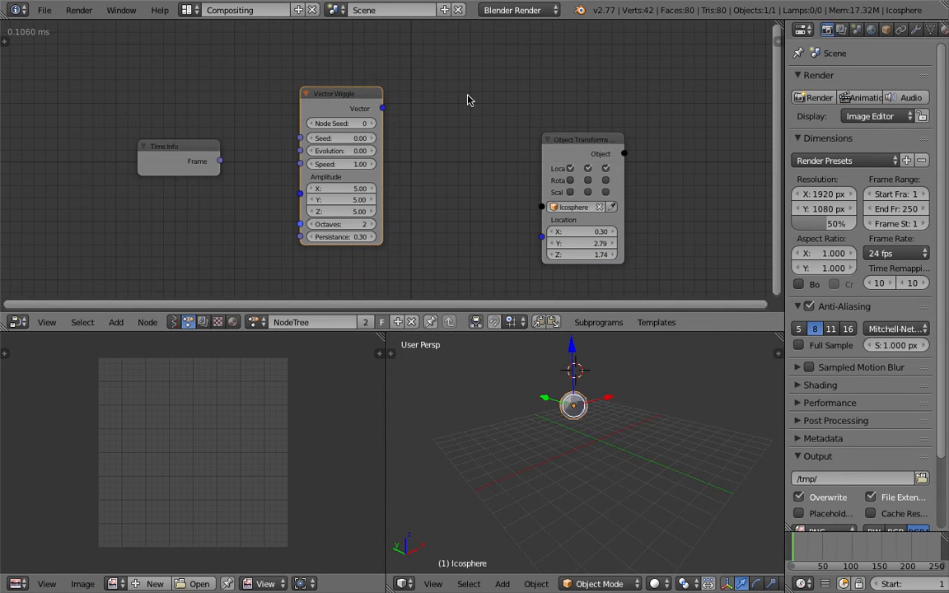
{"action": "key", "text": "shift+a"}
{"action": "mouse_move", "coordinate": [464, 441]}
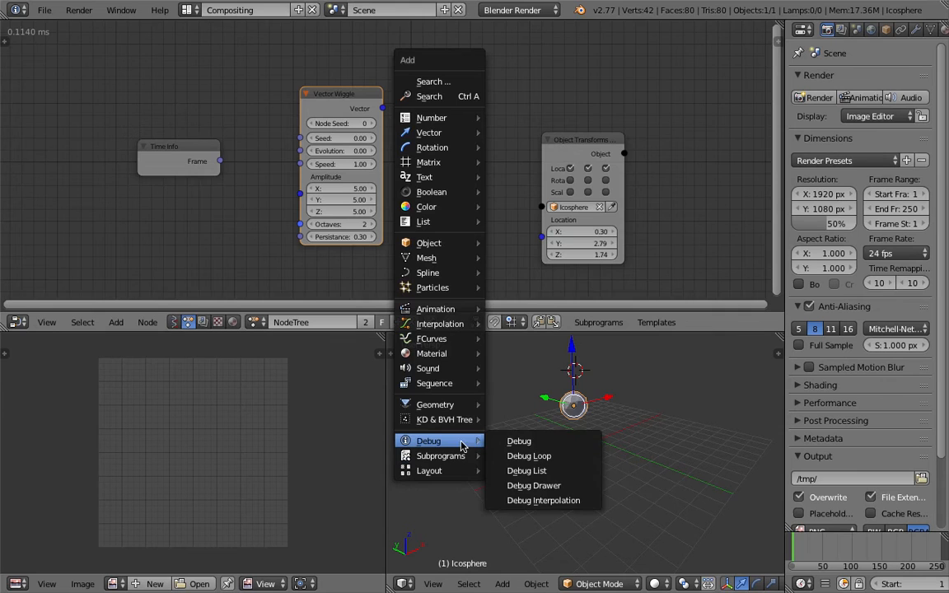
{"action": "left_click", "coordinate": [534, 485]}
{"action": "left_click", "coordinate": [459, 77]}
{"action": "left_click_drag", "start_coordinate": [404, 106], "coordinate": [452, 100]}
Move the Object Transforms Output node below the Debug Drawer and connect the Vector Wiggle's output to its Location input.
{"action": "left_click_drag", "start_coordinate": [585, 148], "coordinate": [531, 159]}
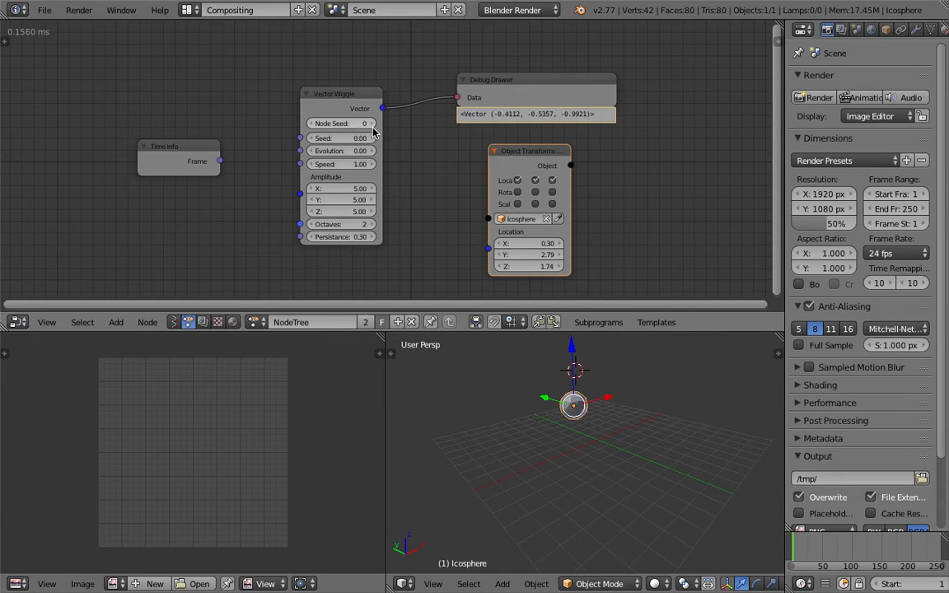
{"action": "left_click_drag", "start_coordinate": [384, 109], "coordinate": [417, 174]}
{"action": "left_click_drag", "start_coordinate": [449, 224], "coordinate": [488, 248]}
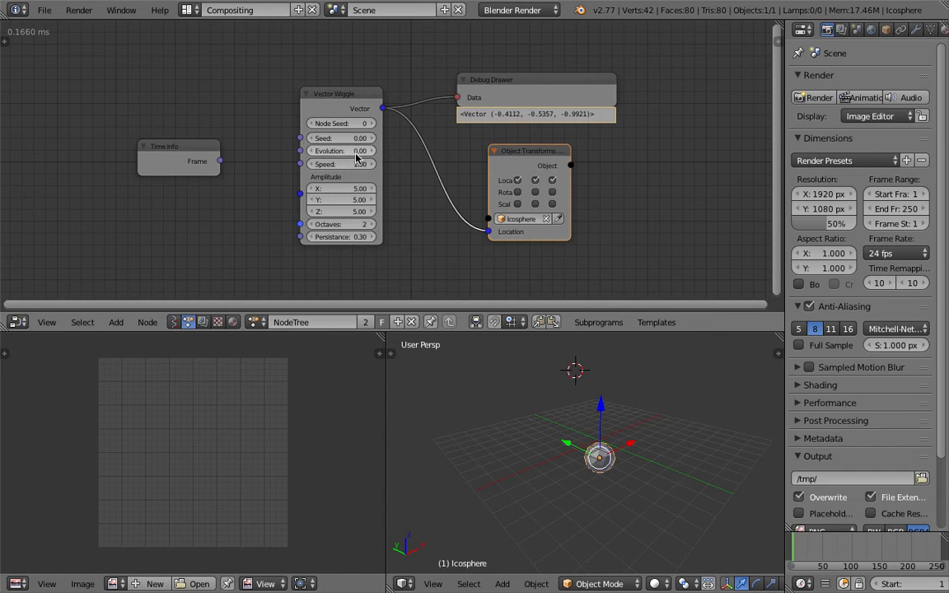
Vary the Vector Wiggle node's Evolution up to 217.98 and set its Seed to 1.02.
{"action": "scroll", "coordinate": [356, 157], "scroll_direction": "up", "scroll_amount": 2}
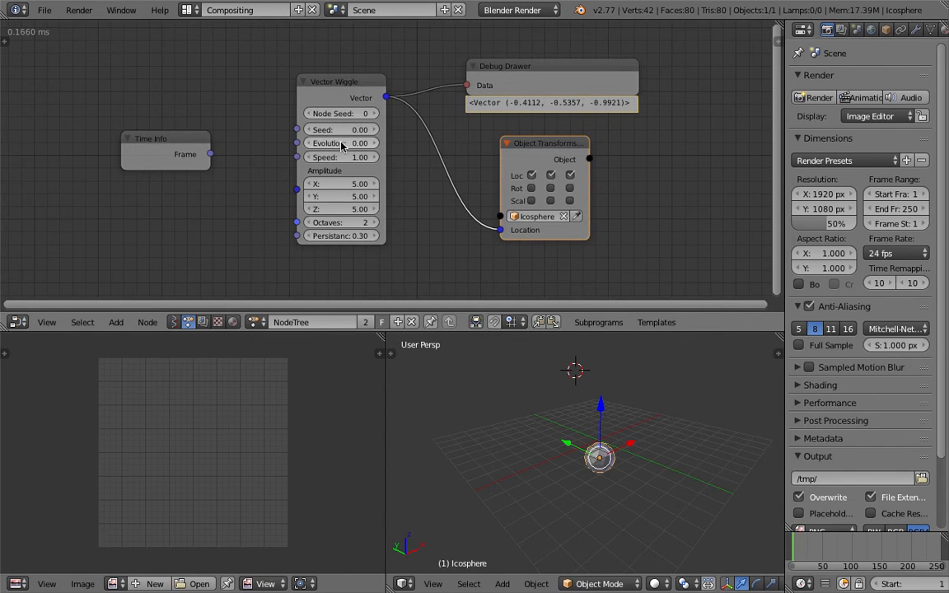
{"action": "left_click_drag", "start_coordinate": [345, 145], "coordinate": [448, 87]}
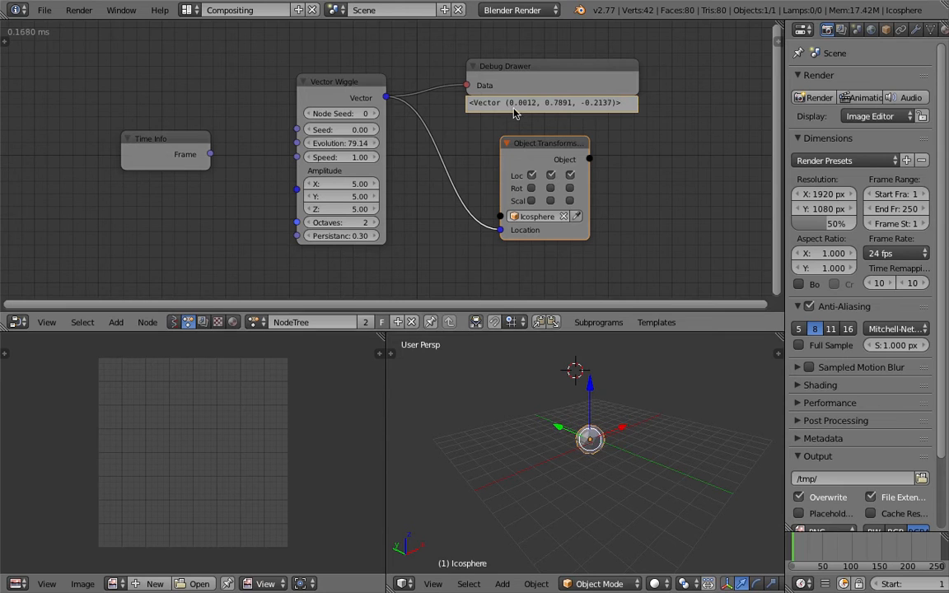
{"action": "left_click_drag", "start_coordinate": [337, 148], "coordinate": [577, 147]}
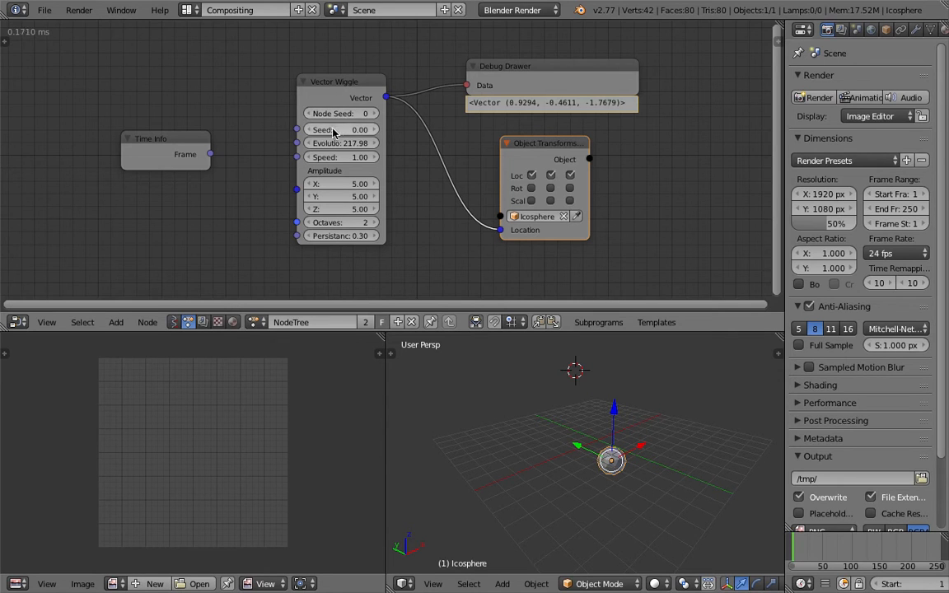
{"action": "mouse_move", "coordinate": [346, 130]}
{"action": "left_mouse_down"}
{"action": "mouse_move", "coordinate": [379, 130]}
{"action": "mouse_move", "coordinate": [336, 133]}
{"action": "mouse_move", "coordinate": [353, 131]}
{"action": "left_mouse_up"}
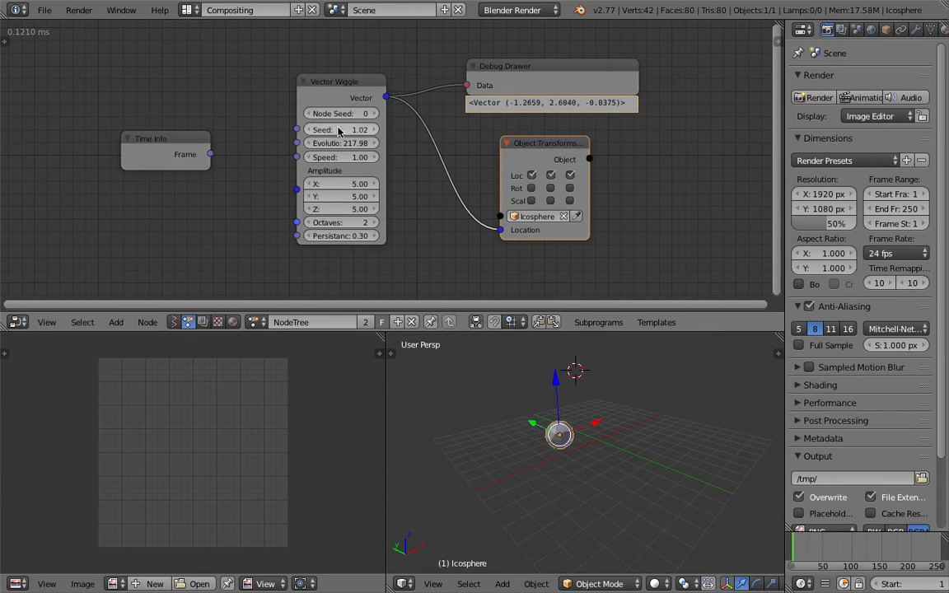
Connect the Time Info node's Frame output to the Vector Wiggle's Evolution input and play the animation.
{"action": "left_click_drag", "start_coordinate": [210, 154], "coordinate": [297, 144]}
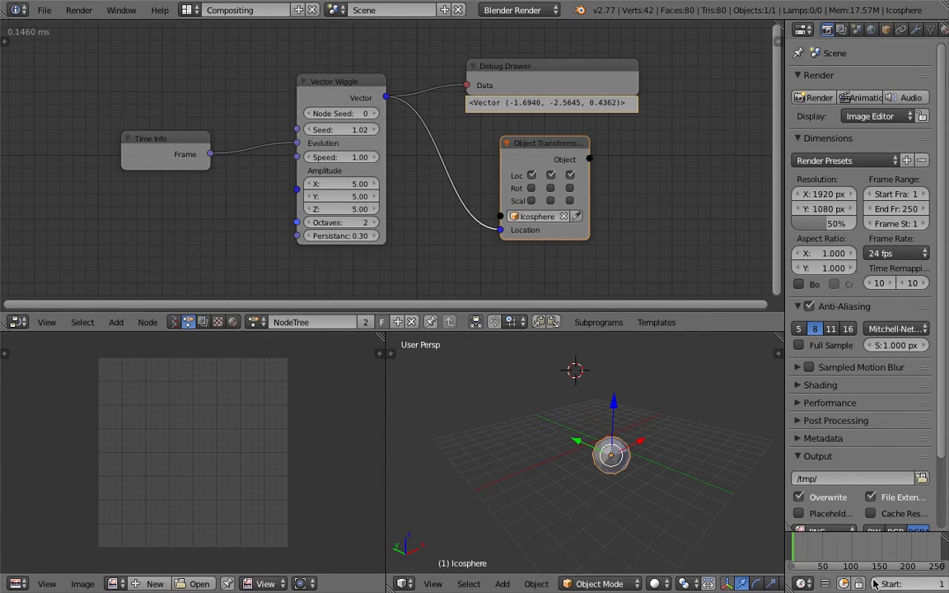
{"action": "scroll", "coordinate": [881, 588], "scroll_direction": "down", "scroll_amount": 2}
{"action": "scroll", "coordinate": [880, 588], "scroll_direction": "down", "scroll_amount": 2}
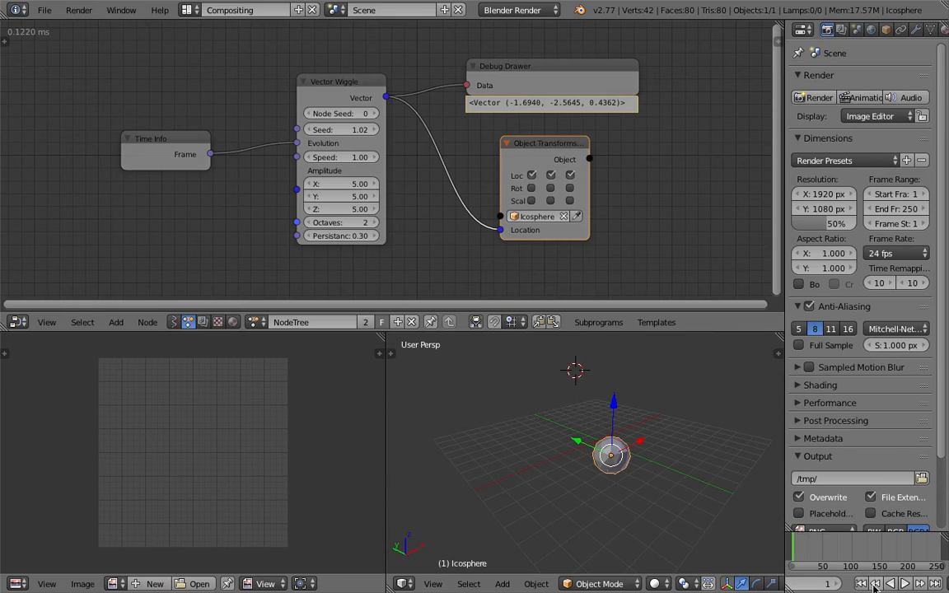
{"action": "left_click", "coordinate": [904, 583]}
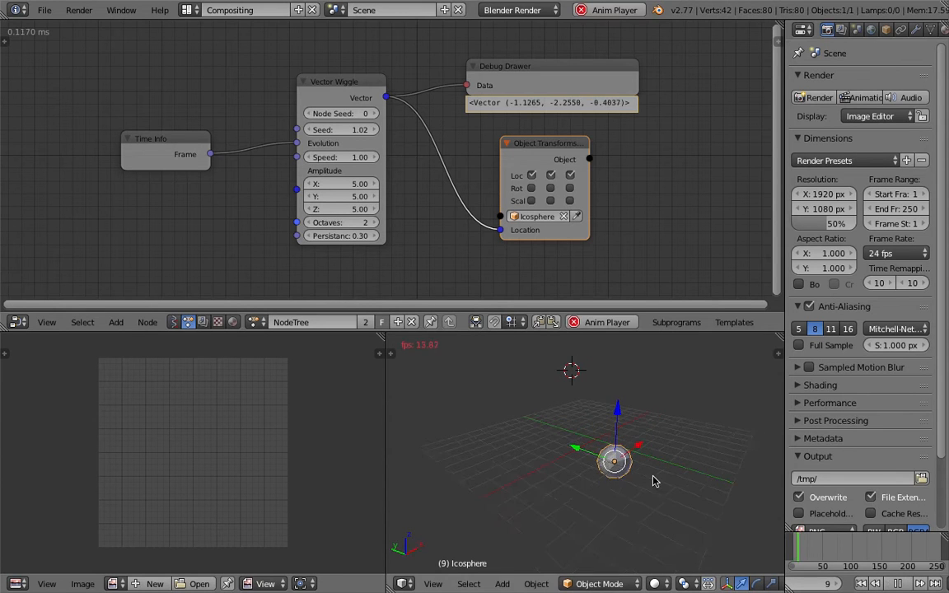
Spread out the Vector Wiggle, Time Info and Object Transforms nodes, and delete the Debug Drawer node.
{"action": "left_click_drag", "start_coordinate": [346, 87], "coordinate": [311, 85]}
{"action": "left_click_drag", "start_coordinate": [189, 140], "coordinate": [152, 136]}
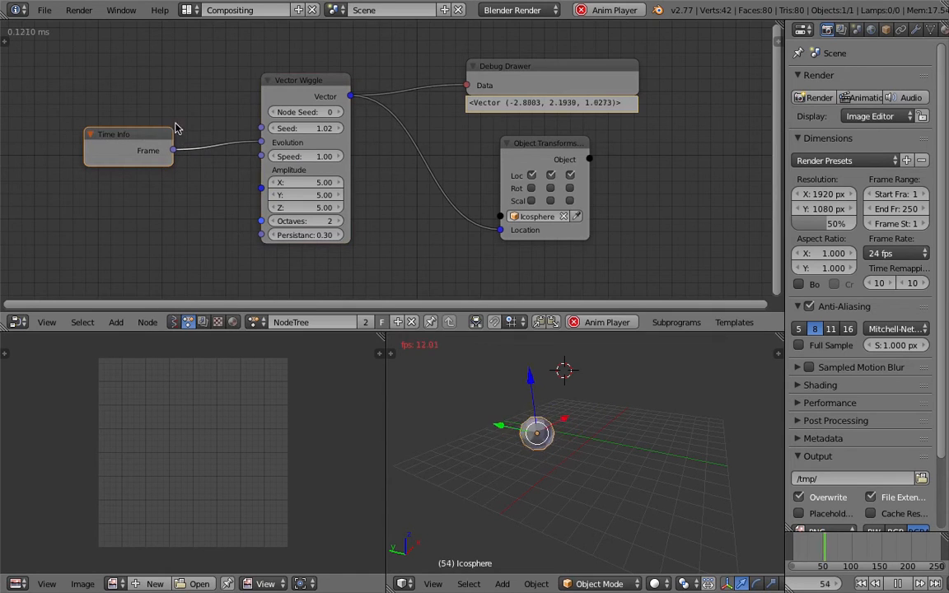
{"action": "left_click_drag", "start_coordinate": [543, 157], "coordinate": [529, 168]}
{"action": "left_click_drag", "start_coordinate": [543, 79], "coordinate": [513, 70]}
{"action": "key", "text": "x"}
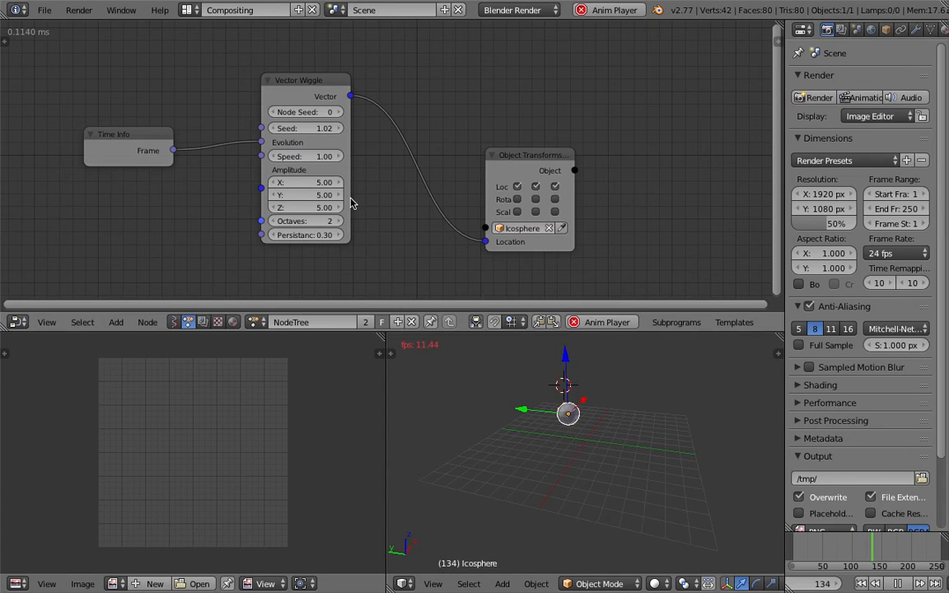
Set the Vector Wiggle node's Speed to 2 and stop the animation playback.
{"action": "left_click", "coordinate": [330, 157]}
{"action": "type", "text": "2"}
{"action": "key", "text": "Return"}
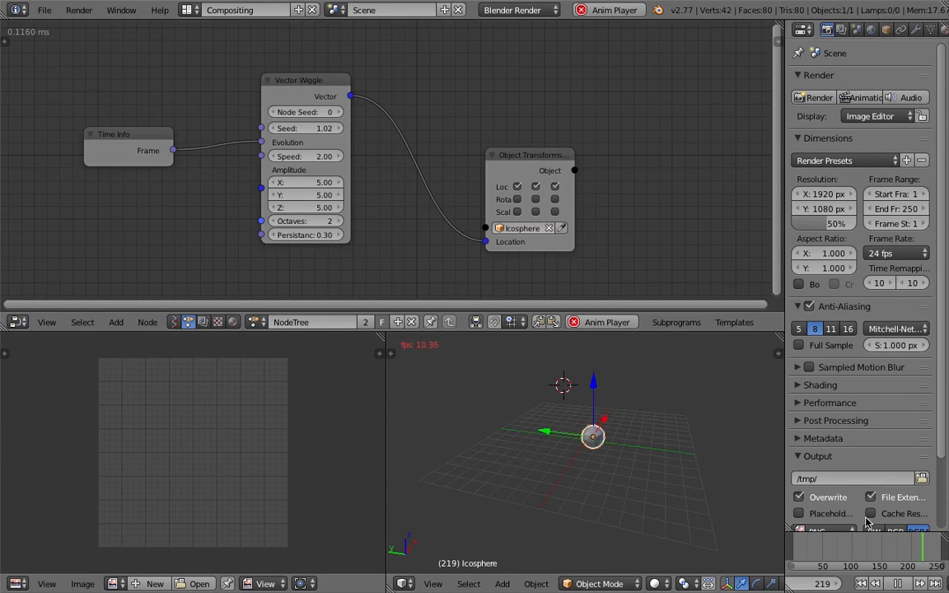
{"action": "left_click", "coordinate": [898, 584]}
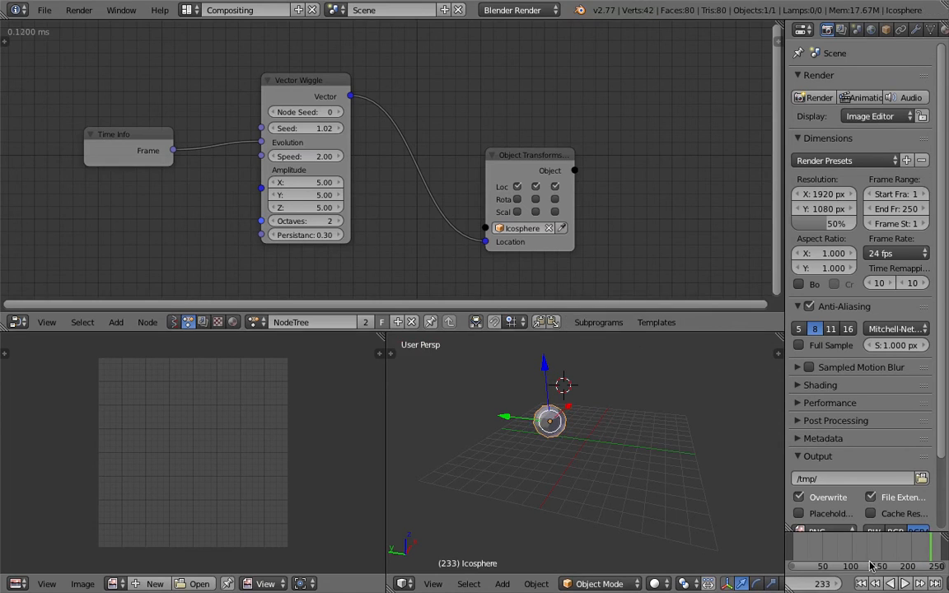
Save the scene under the next incremented version number after AN_motion_trace_002.blend.
{"action": "left_click", "coordinate": [52, 10]}
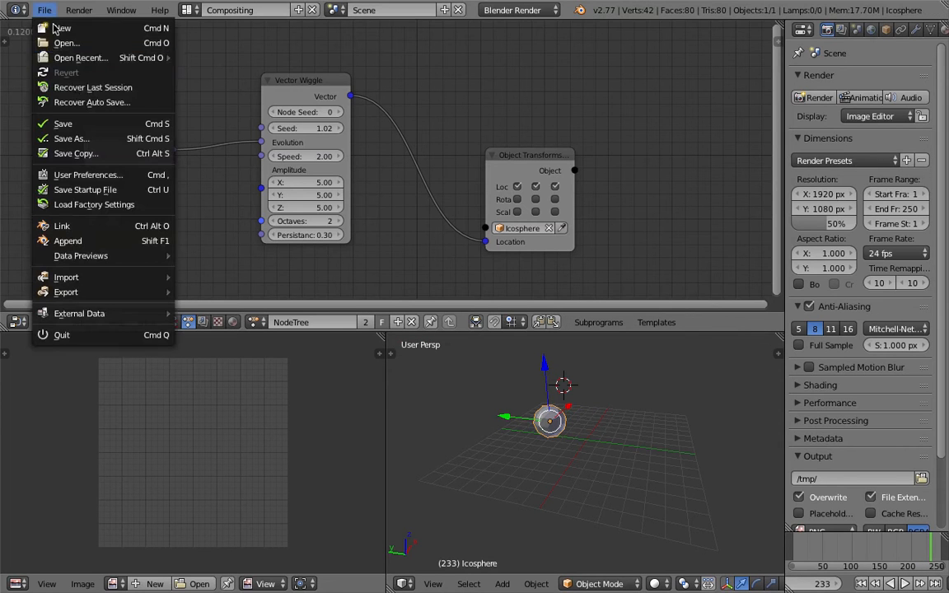
{"action": "left_click", "coordinate": [68, 139]}
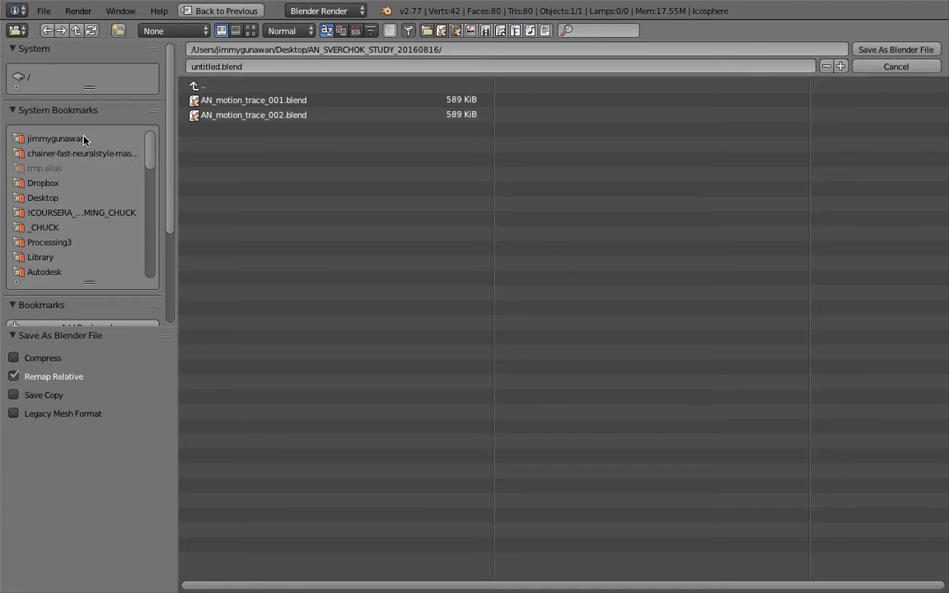
{"action": "left_click", "coordinate": [261, 116]}
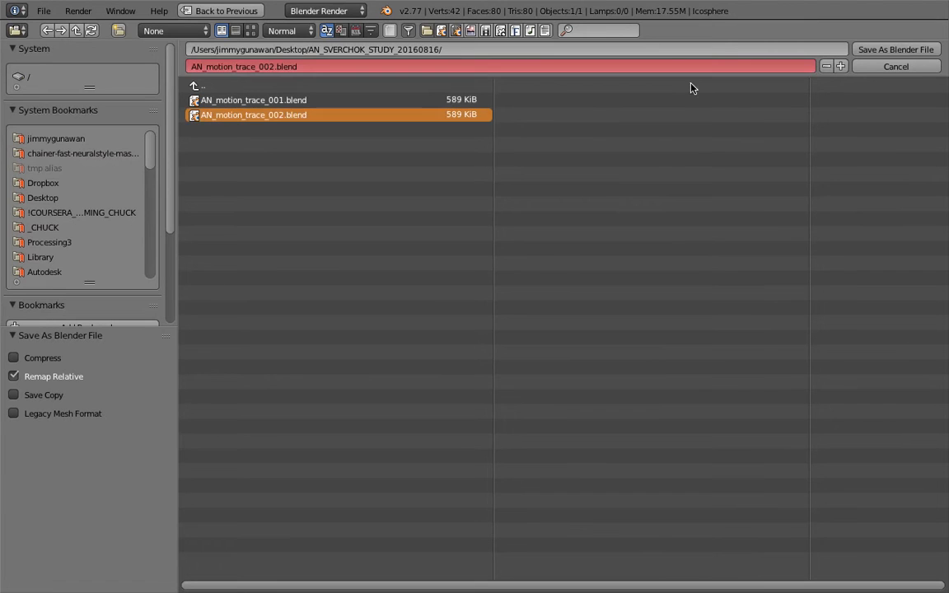
{"action": "left_click", "coordinate": [842, 67]}
{"action": "left_click", "coordinate": [895, 49]}
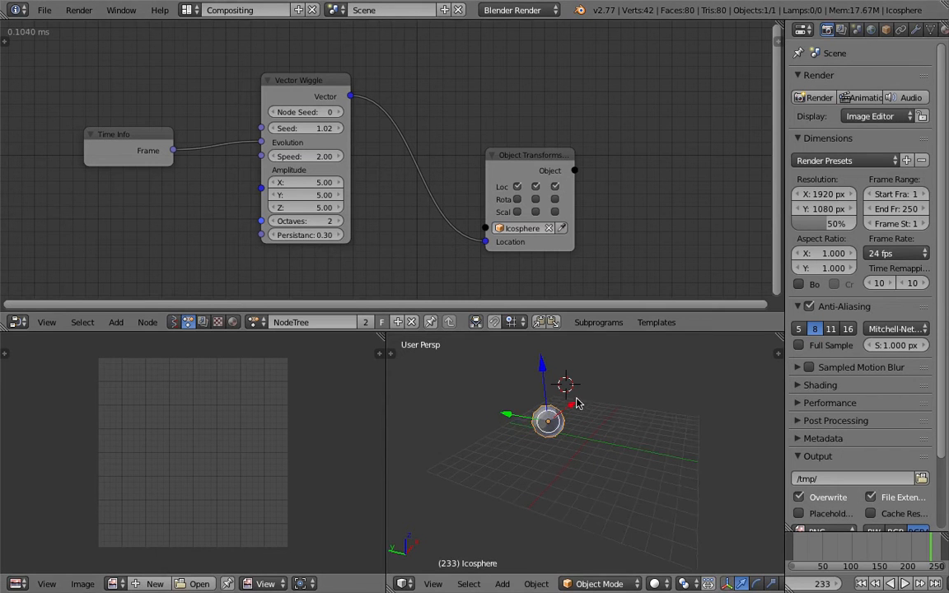
Make the lower editors slightly taller and move the Object Transforms and Time Info nodes closer to the Vector Wiggle node.
{"action": "left_click_drag", "start_coordinate": [575, 332], "coordinate": [574, 308]}
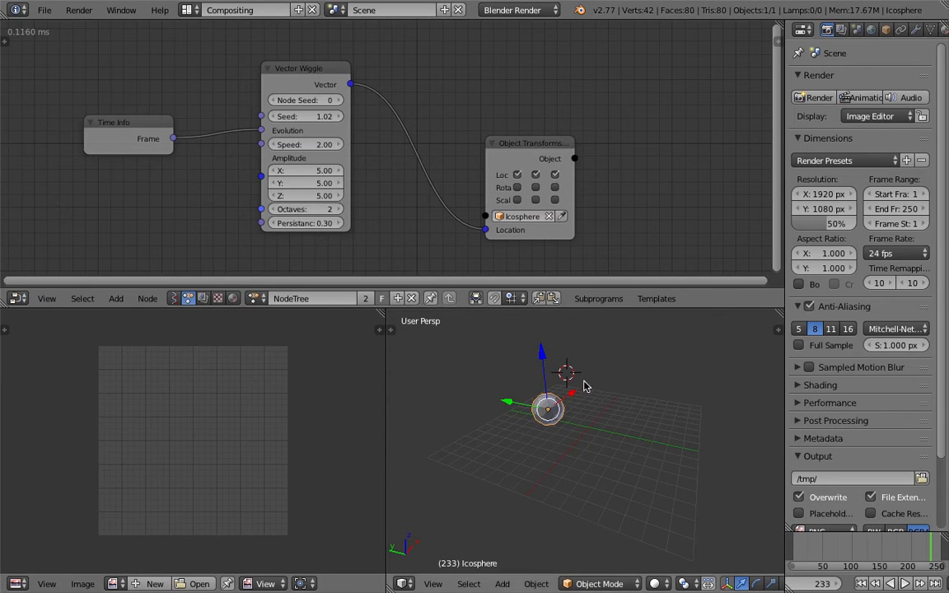
{"action": "left_click_drag", "start_coordinate": [494, 143], "coordinate": [408, 126]}
{"action": "left_click_drag", "start_coordinate": [143, 121], "coordinate": [164, 108]}
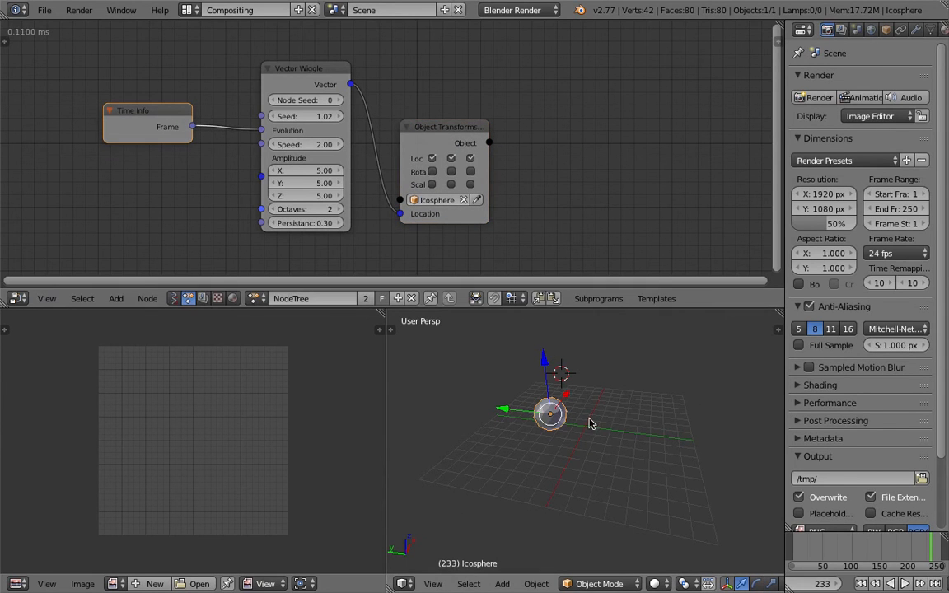
Widen the object properties and calculate the icosphere's motion path for frames 1 to 250.
{"action": "left_click", "coordinate": [886, 31]}
{"action": "scroll", "coordinate": [940, 336], "scroll_direction": "down", "scroll_amount": 3}
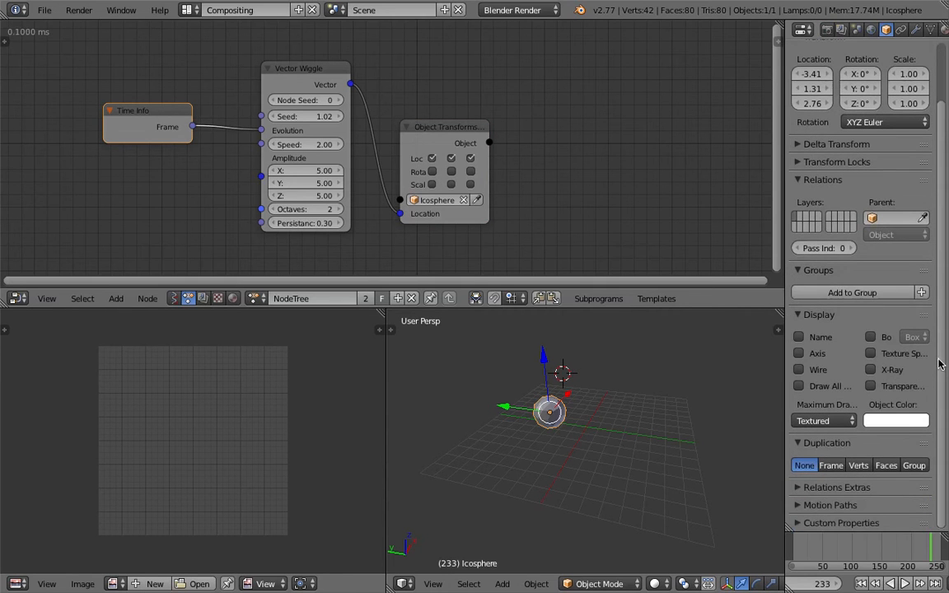
{"action": "left_click", "coordinate": [805, 506]}
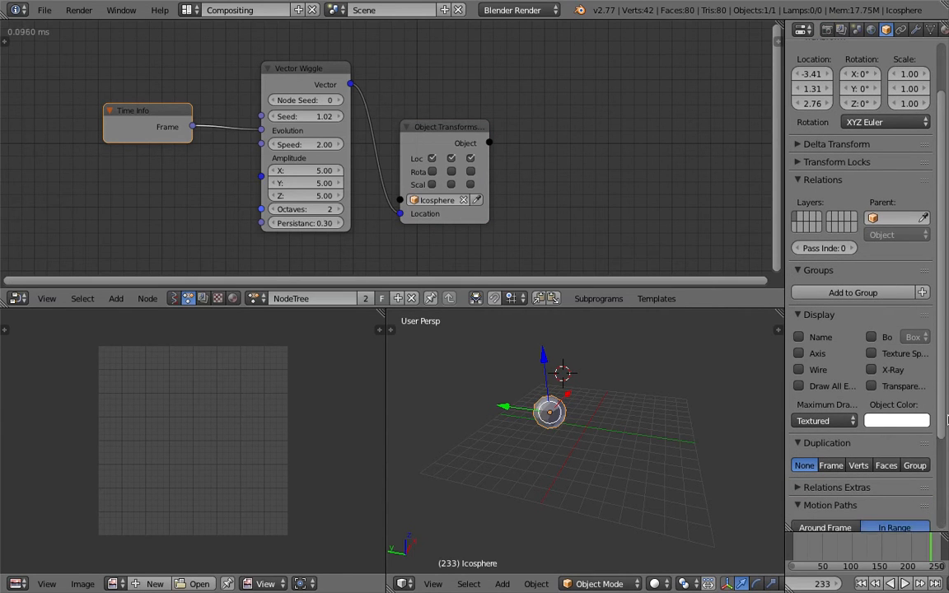
{"action": "scroll", "coordinate": [944, 420], "scroll_direction": "down", "scroll_amount": 4}
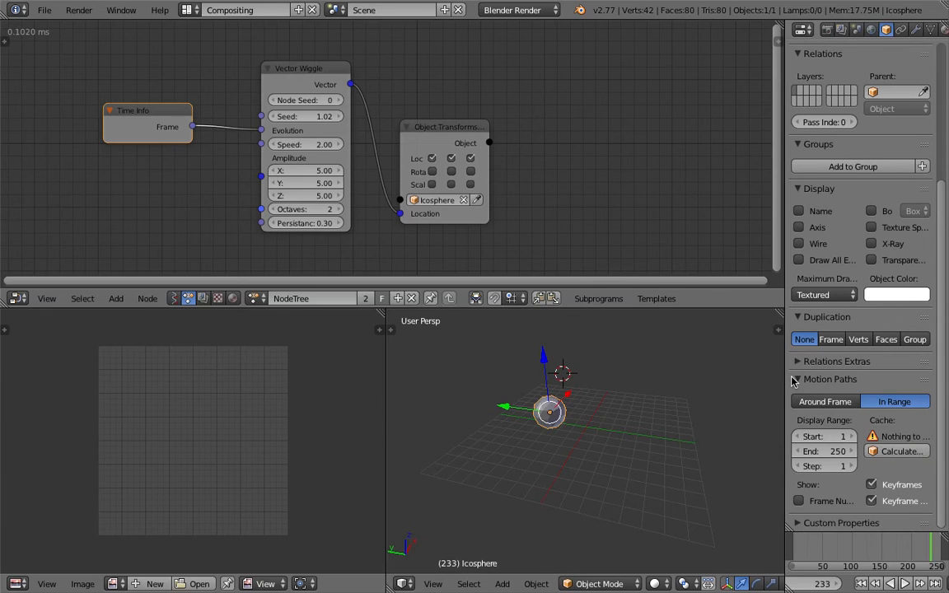
{"action": "left_click_drag", "start_coordinate": [784, 376], "coordinate": [722, 377]}
{"action": "left_click", "coordinate": [857, 456]}
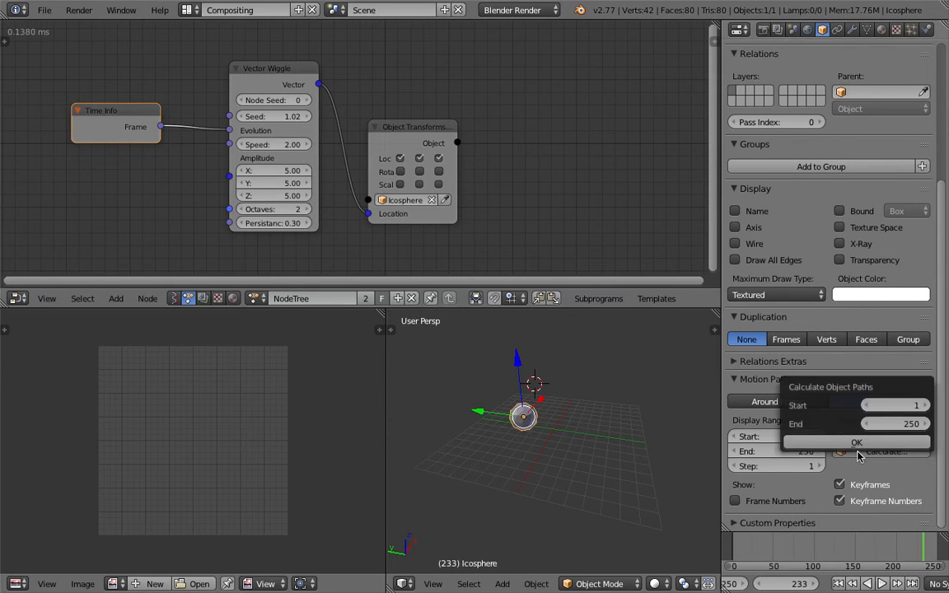
{"action": "left_click", "coordinate": [856, 445]}
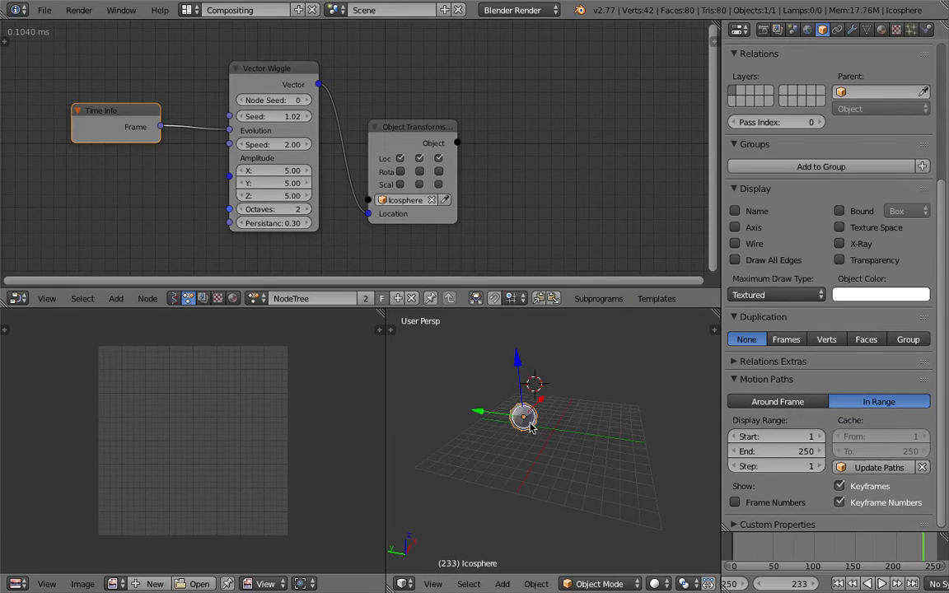
Play and scrub the animation, return to frame 1 and examine the icosphere and its motion path from several angles.
{"action": "key", "text": "alt+a"}
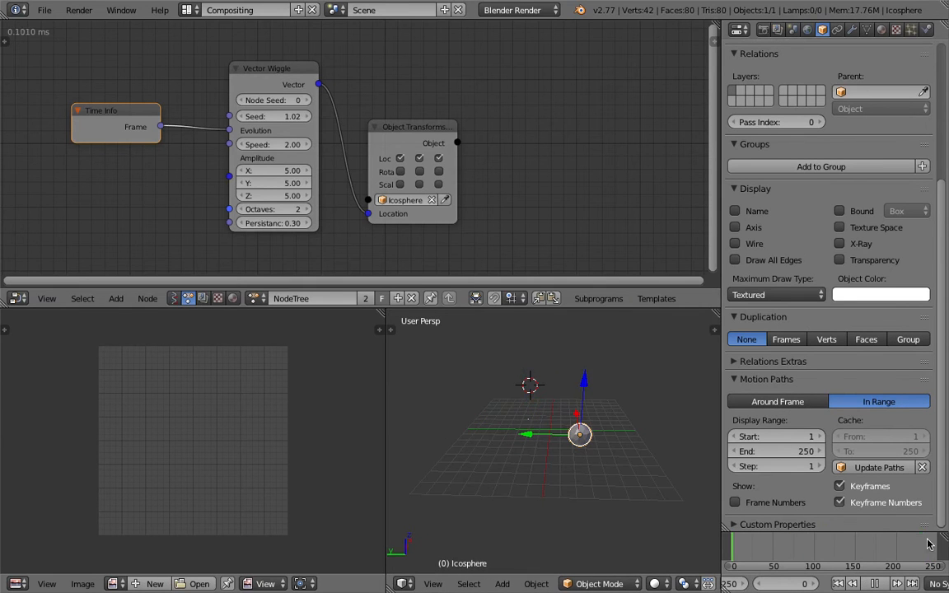
{"action": "left_click_drag", "start_coordinate": [747, 548], "coordinate": [832, 549]}
{"action": "key", "text": "Escape"}
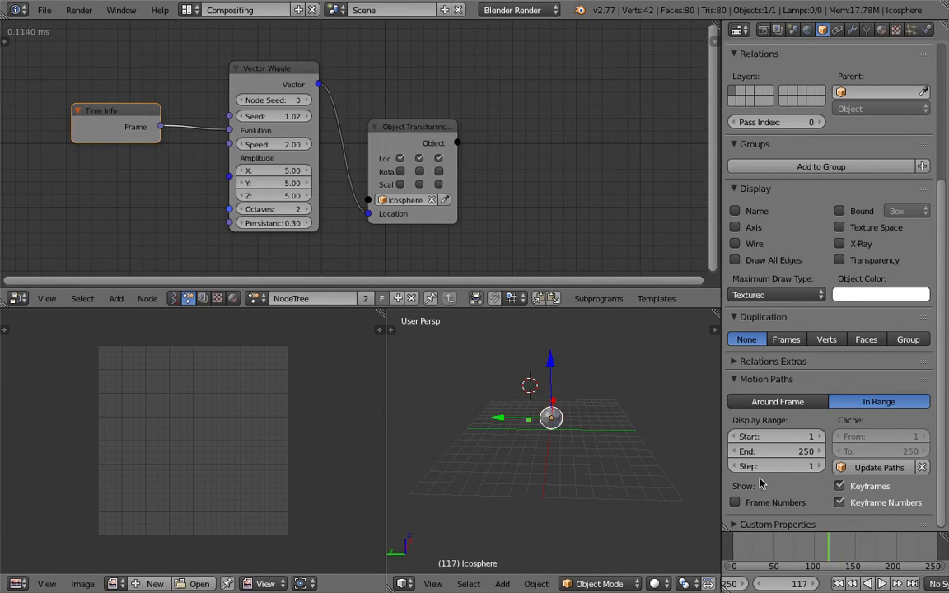
{"action": "left_click", "coordinate": [838, 584]}
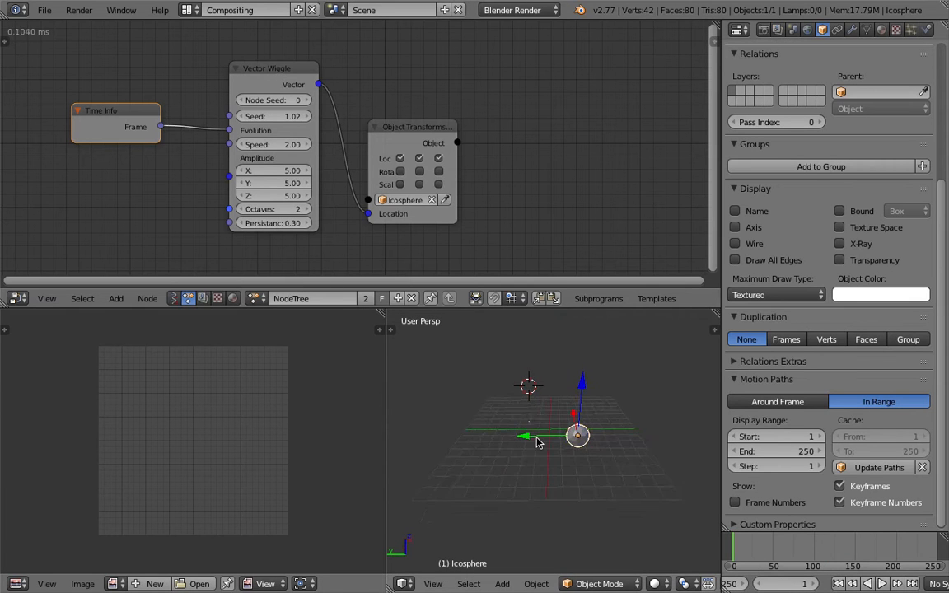
{"action": "middle_click_drag", "start_coordinate": [530, 402], "coordinate": [480, 407]}
{"action": "middle_click_drag", "start_coordinate": [563, 427], "coordinate": [532, 426]}
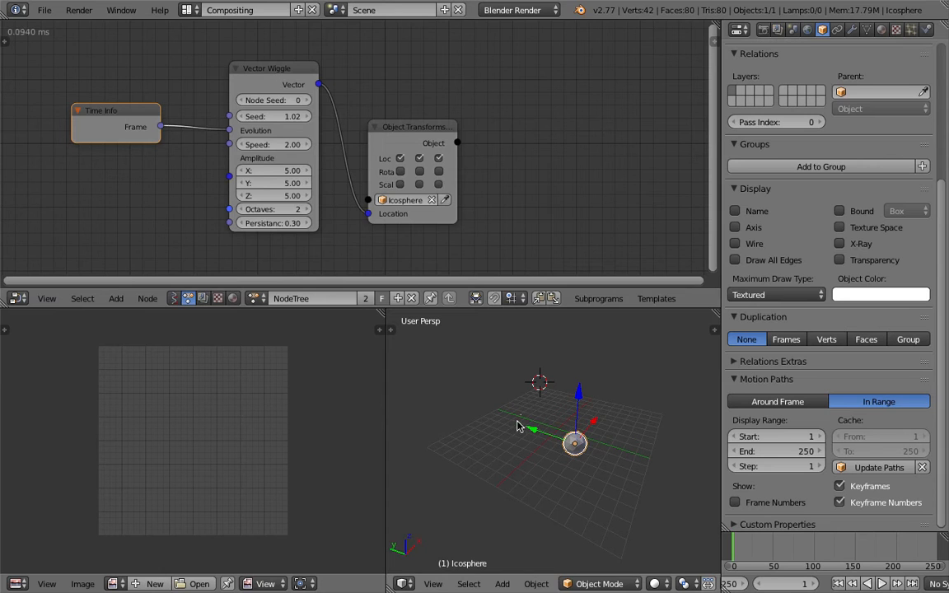
{"action": "middle_click_drag", "start_coordinate": [413, 100], "coordinate": [354, 105]}
{"action": "scroll", "coordinate": [334, 99], "scroll_direction": "down", "scroll_amount": 1}
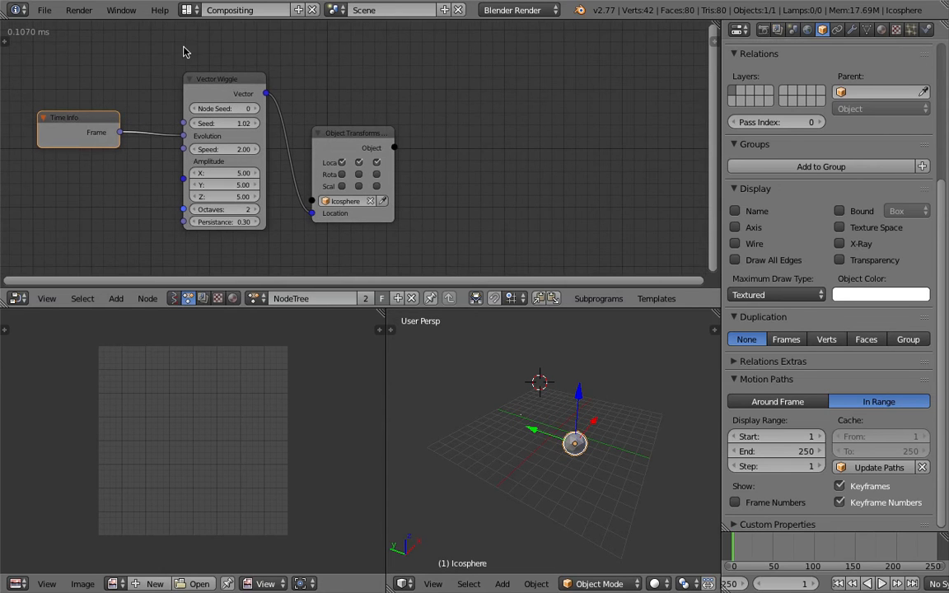
{"action": "middle_click_drag", "start_coordinate": [572, 447], "coordinate": [632, 486]}
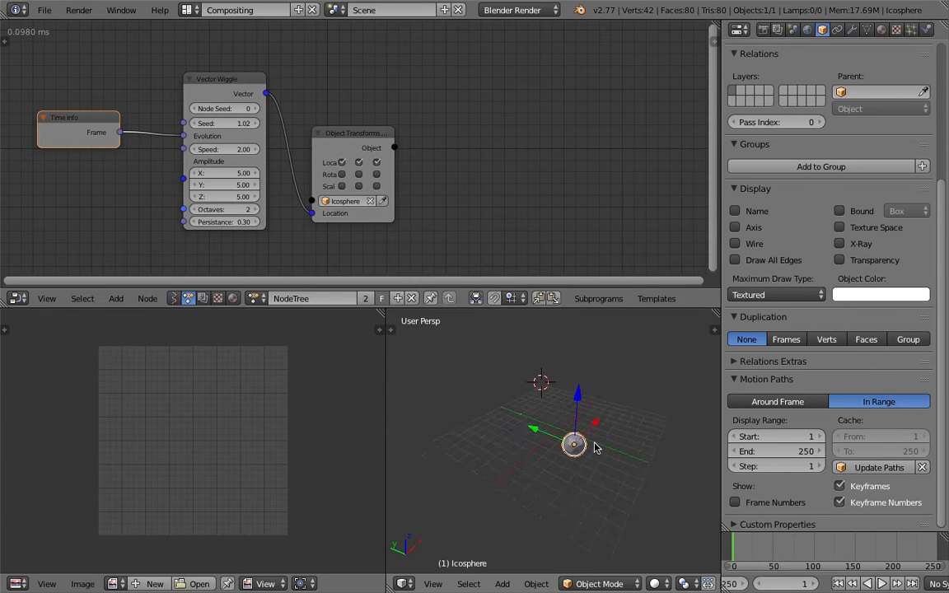
{"action": "middle_click_drag", "start_coordinate": [577, 424], "coordinate": [607, 427]}
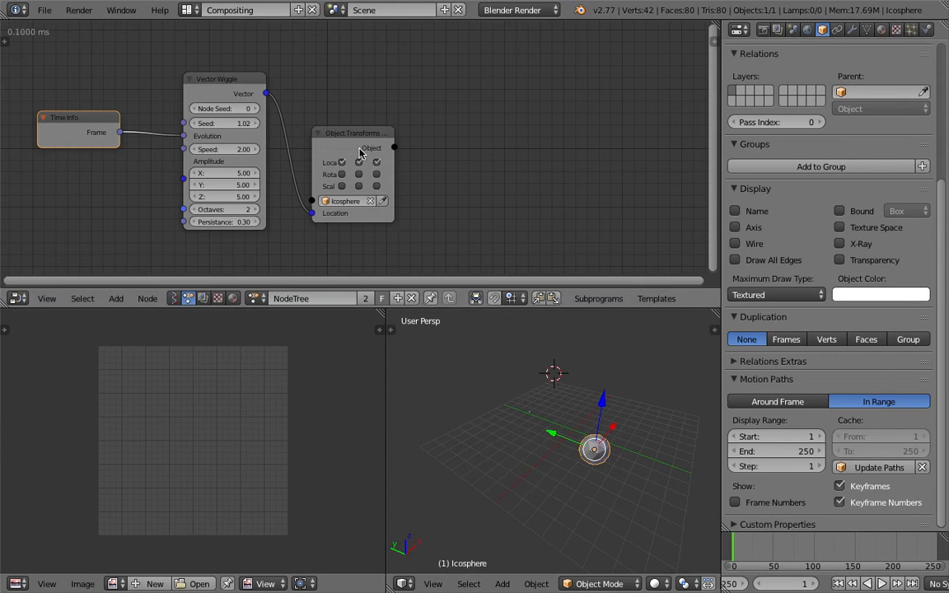
Search for the Set Keyframes node and place it beyond the Object Transforms node.
{"action": "key", "text": "shift+a"}
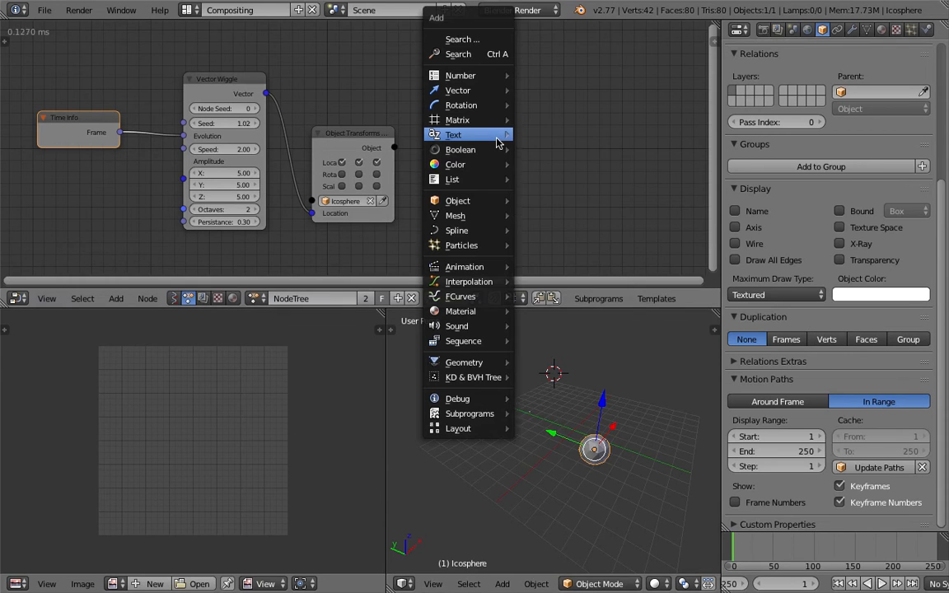
{"action": "mouse_move", "coordinate": [496, 138]}
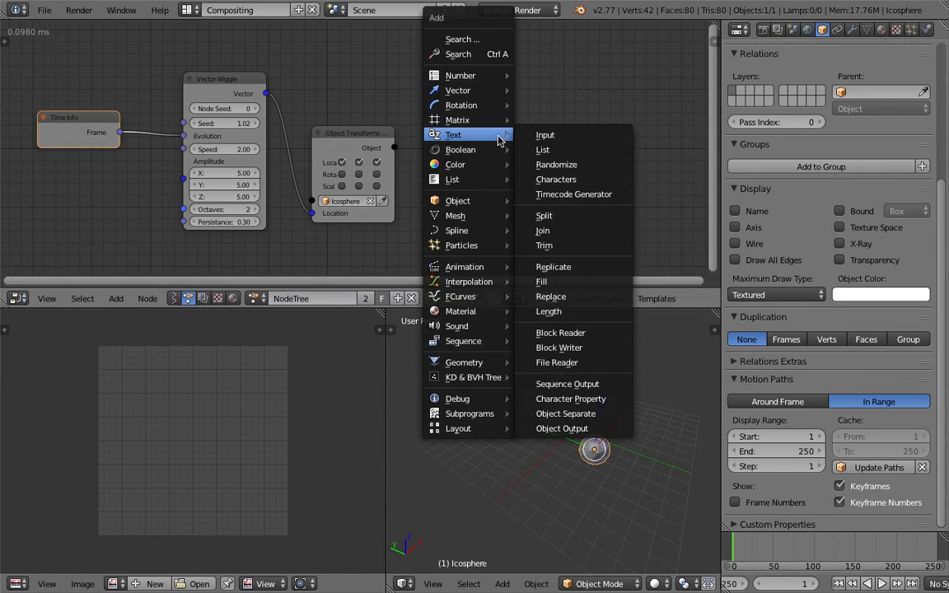
{"action": "left_click", "coordinate": [492, 54]}
{"action": "type", "text": "set e"}
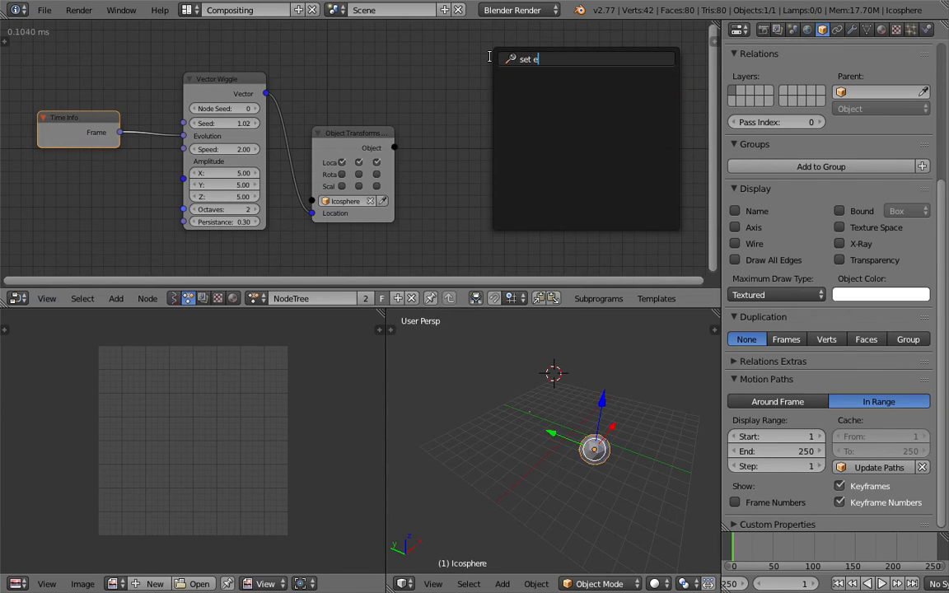
{"action": "key", "text": "BackSpace"}
{"action": "type", "text": "key"}
{"action": "key", "text": "Return"}
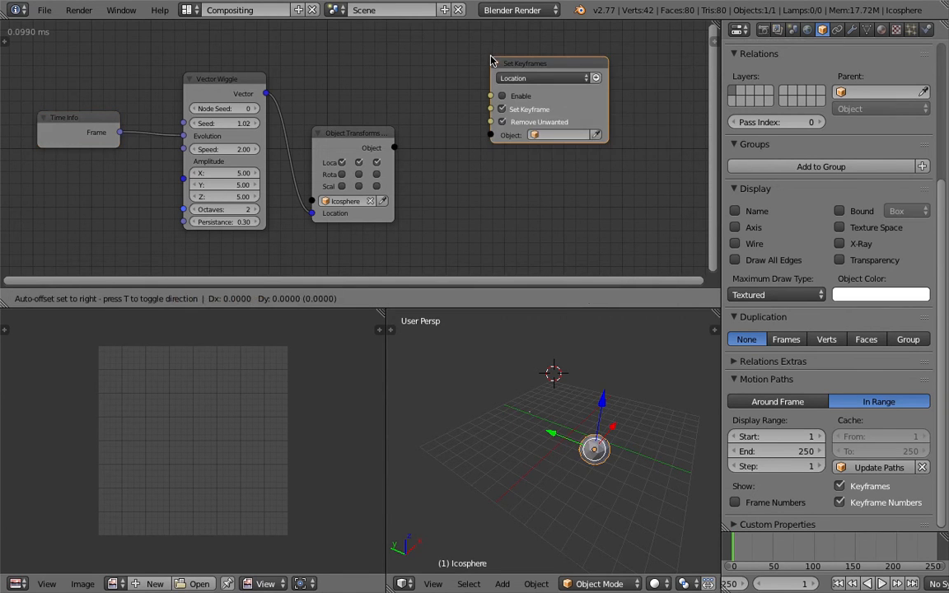
{"action": "left_click", "coordinate": [492, 100]}
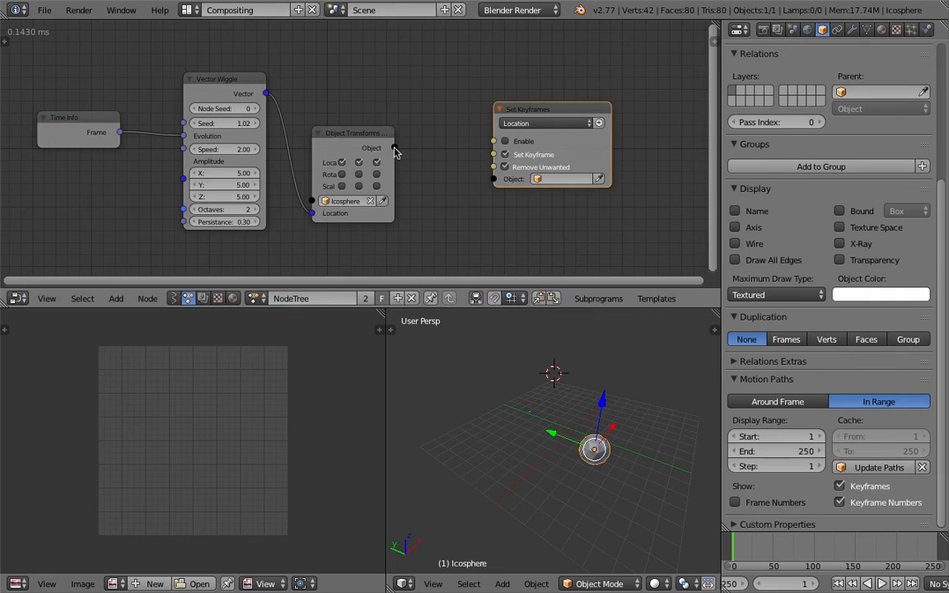
Connect the Object Transforms node's Object output to the Set Keyframes node's Object input and turn on Enable.
{"action": "left_click_drag", "start_coordinate": [395, 150], "coordinate": [435, 160]}
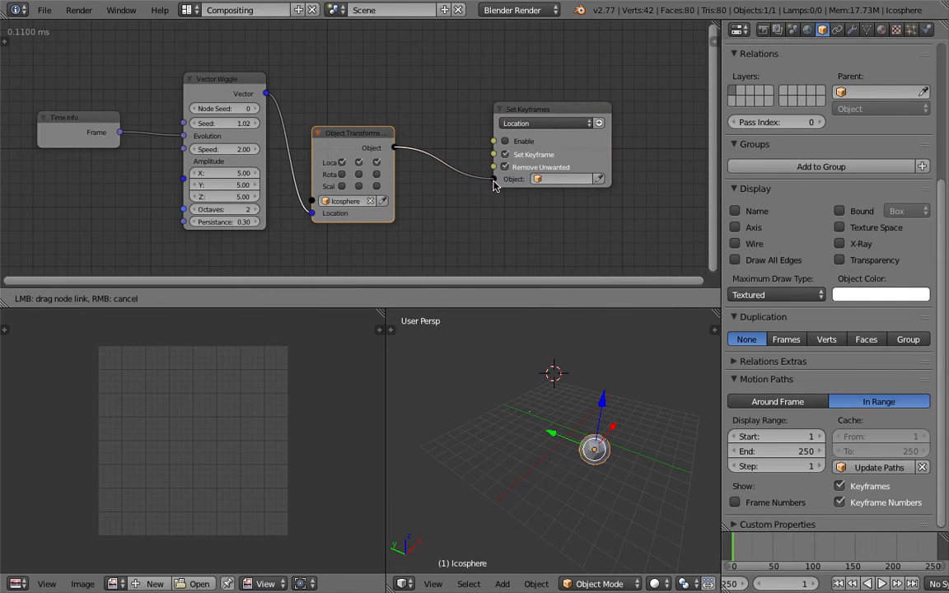
{"action": "left_click_drag", "start_coordinate": [495, 185], "coordinate": [493, 181]}
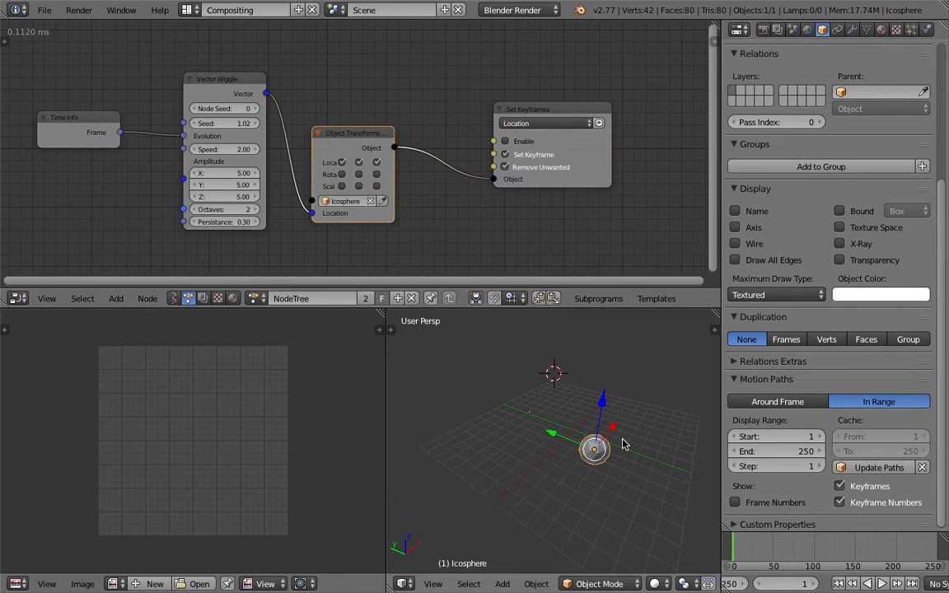
{"action": "scroll", "coordinate": [558, 149], "scroll_direction": "up", "scroll_amount": 1}
{"action": "left_click", "coordinate": [546, 144]}
Keep Location as the Set Keyframes node's path type and add a location path entry.
{"action": "left_click", "coordinate": [577, 124]}
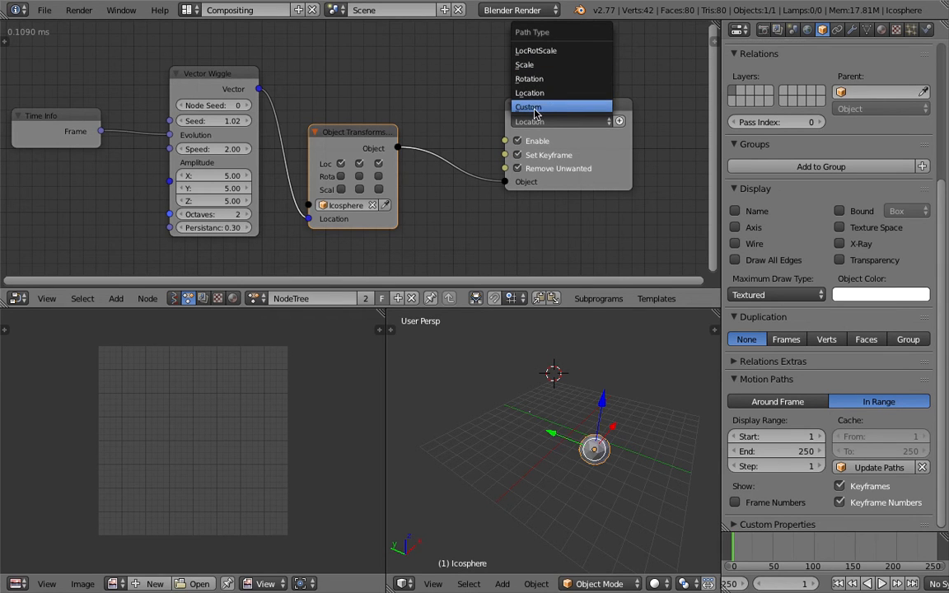
{"action": "left_click", "coordinate": [576, 100]}
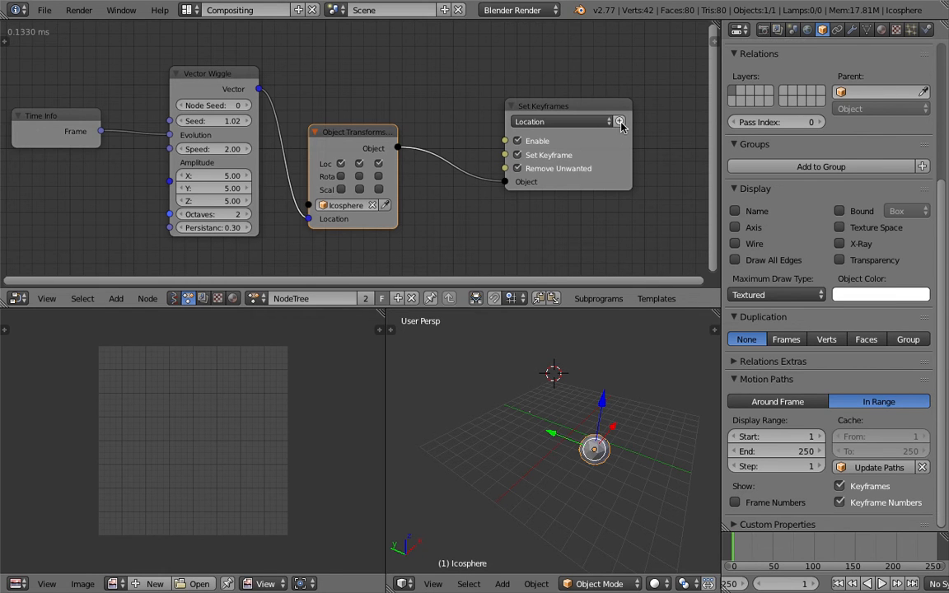
{"action": "left_click", "coordinate": [619, 122]}
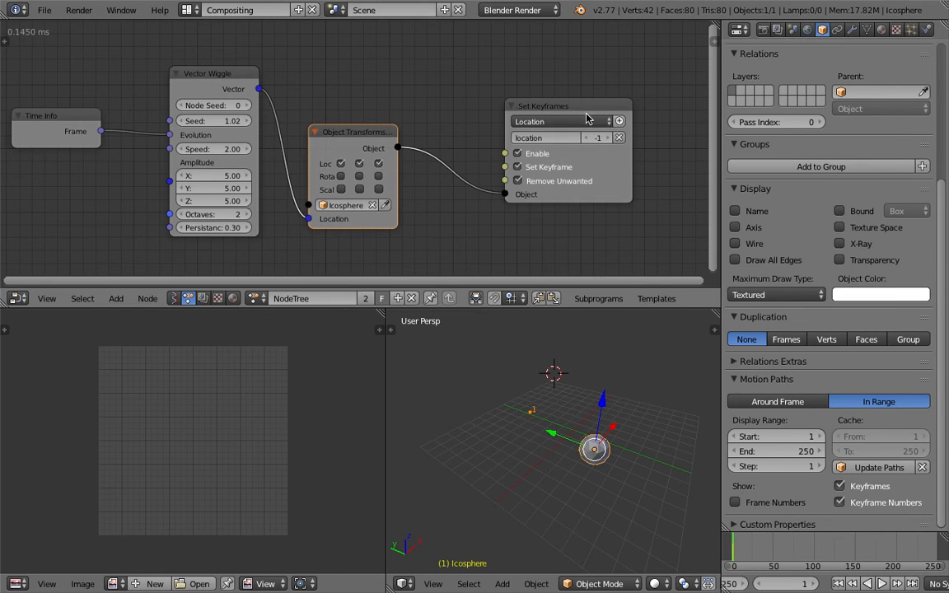
{"action": "middle_click_drag", "start_coordinate": [571, 128], "coordinate": [539, 131]}
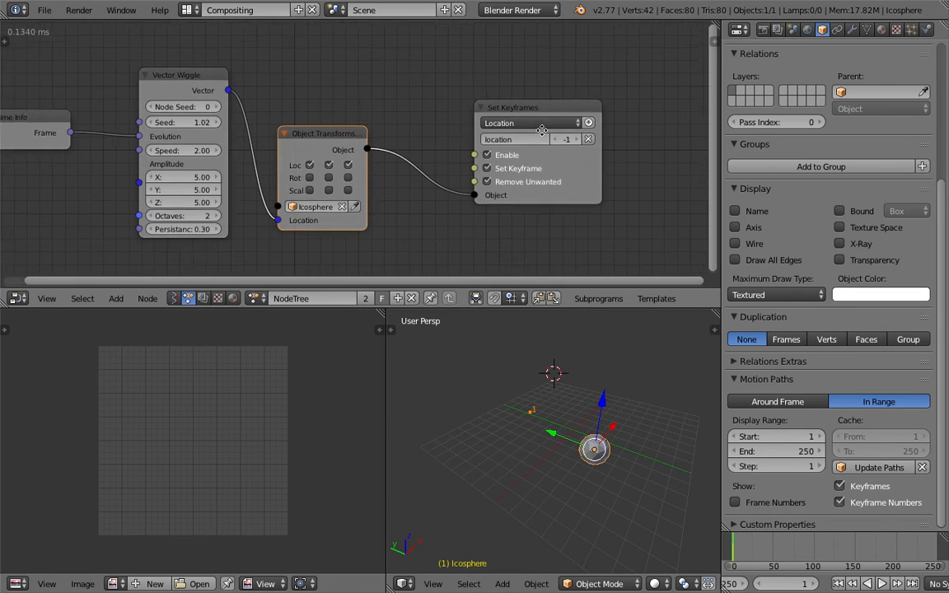
{"action": "scroll", "coordinate": [541, 135], "scroll_direction": "up", "scroll_amount": 1}
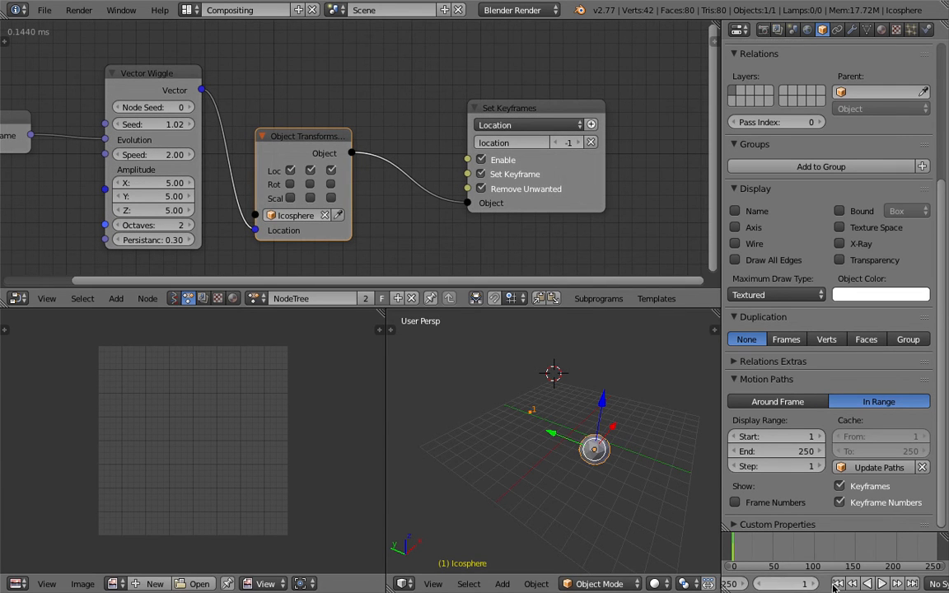
Show the icosphere's transform values in the 3D view and set the Set Keyframes node's location index to -1.
{"action": "left_click", "coordinate": [716, 332]}
{"action": "mouse_move", "coordinate": [715, 369]}
{"action": "left_mouse_down"}
{"action": "mouse_move", "coordinate": [715, 389]}
{"action": "mouse_move", "coordinate": [715, 368]}
{"action": "left_mouse_up"}
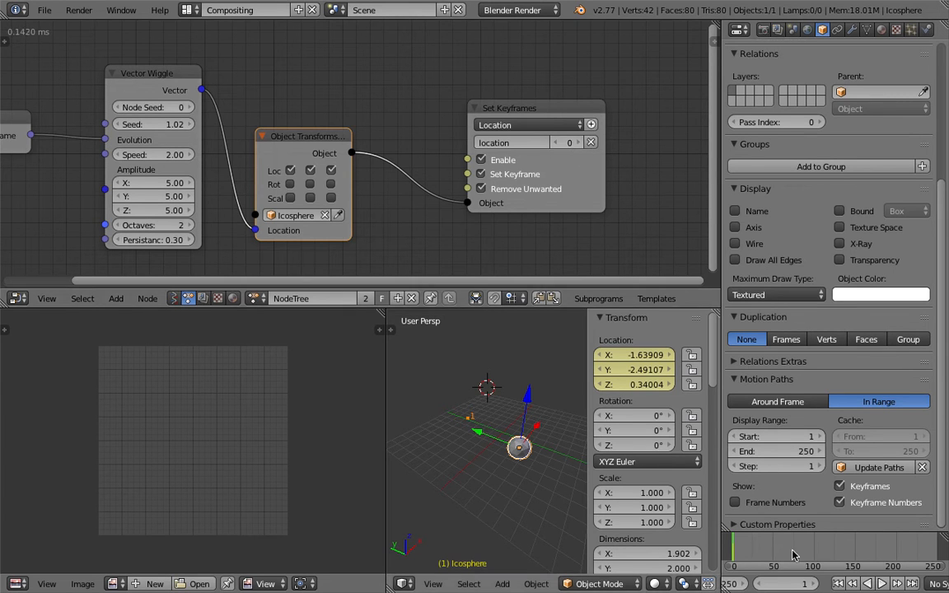
{"action": "left_click", "coordinate": [581, 143]}
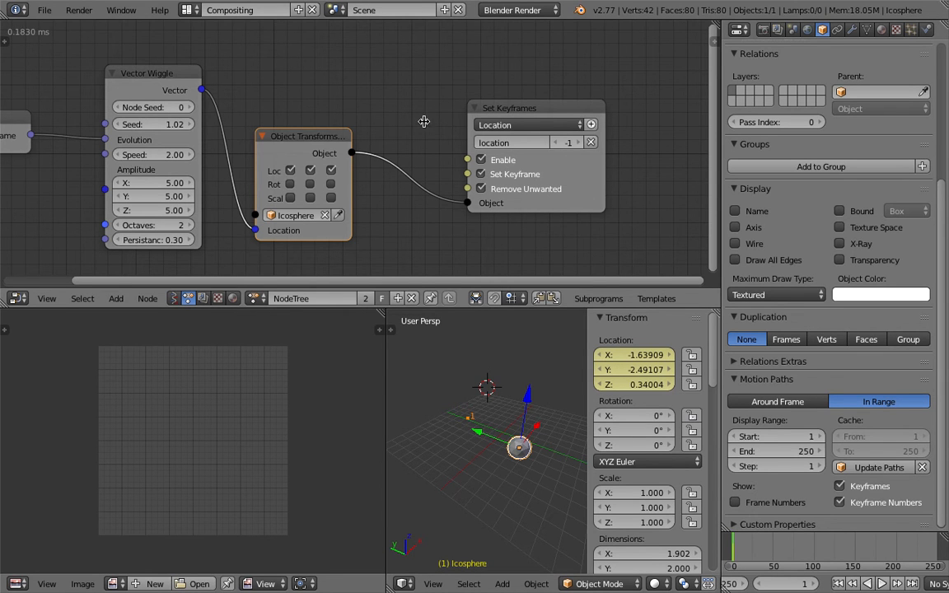
Play the animation across the full timeline to record the icosphere's location keyframes, and stop playback.
{"action": "middle_click_drag", "start_coordinate": [424, 121], "coordinate": [461, 108]}
{"action": "scroll", "coordinate": [449, 108], "scroll_direction": "down", "scroll_amount": 1}
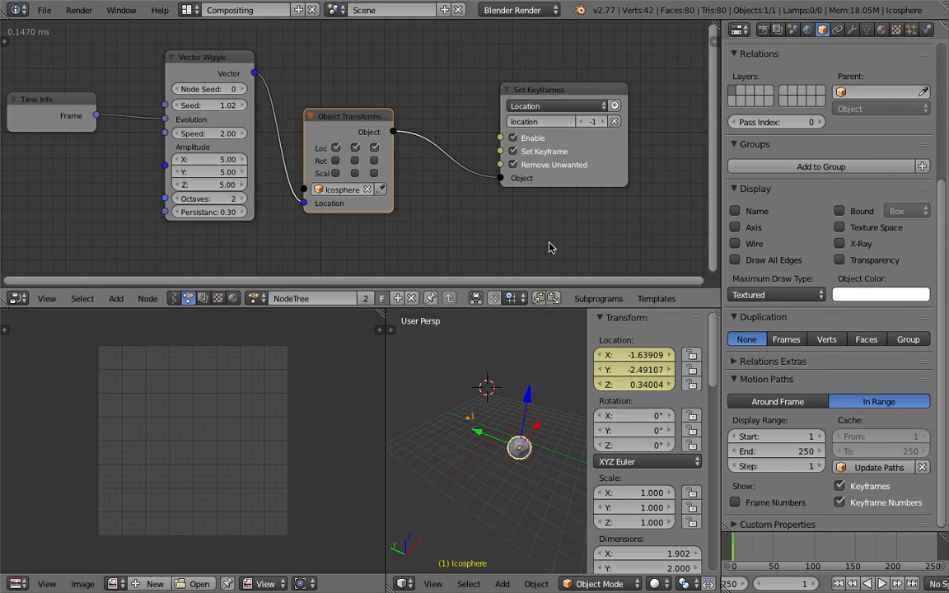
{"action": "left_click", "coordinate": [882, 583]}
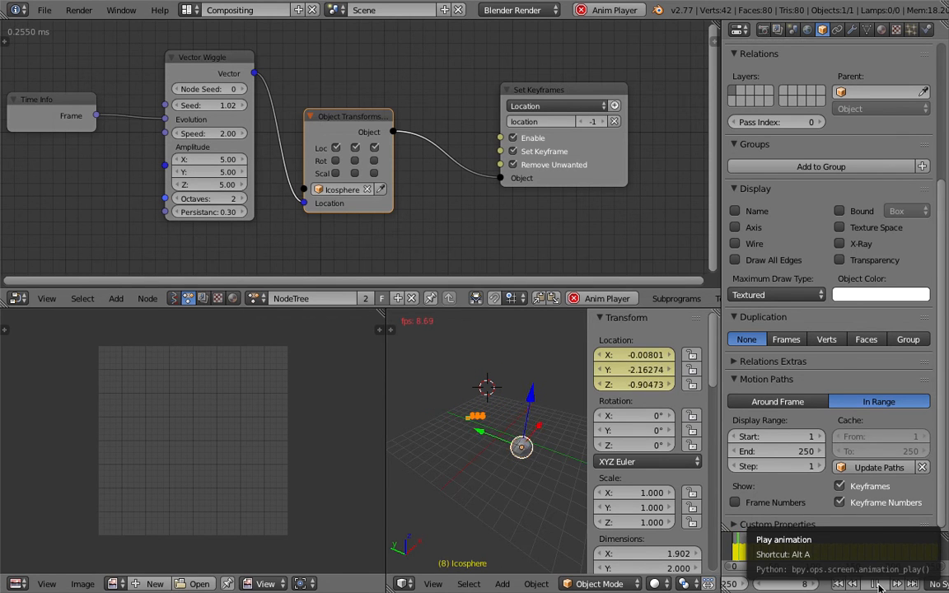
{"action": "left_click", "coordinate": [875, 584]}
{"action": "middle_click_drag", "start_coordinate": [554, 440], "coordinate": [574, 447]}
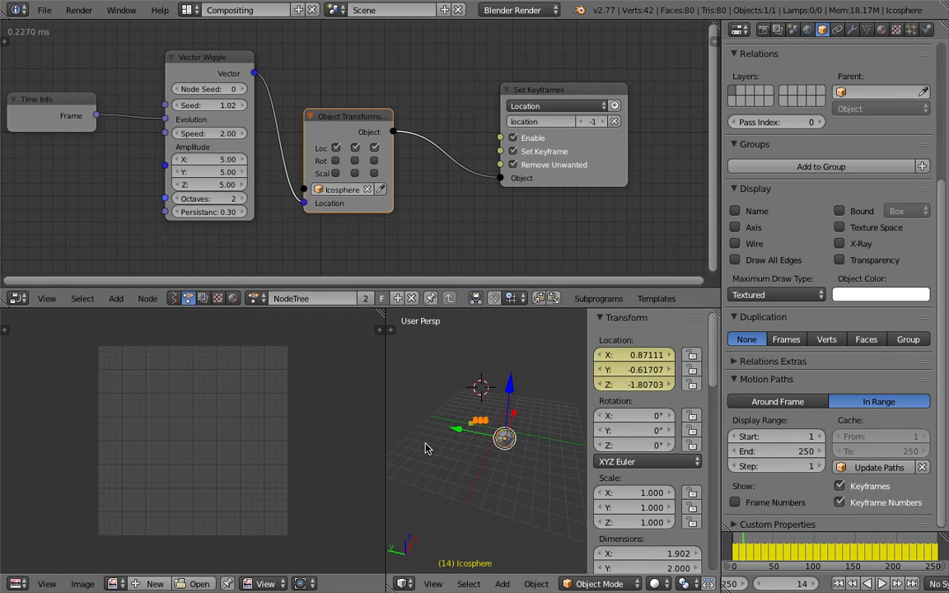
Widen the 3D view and update the icosphere's motion path.
{"action": "middle_click_drag", "start_coordinate": [428, 445], "coordinate": [438, 417]}
{"action": "left_click_drag", "start_coordinate": [385, 390], "coordinate": [291, 355]}
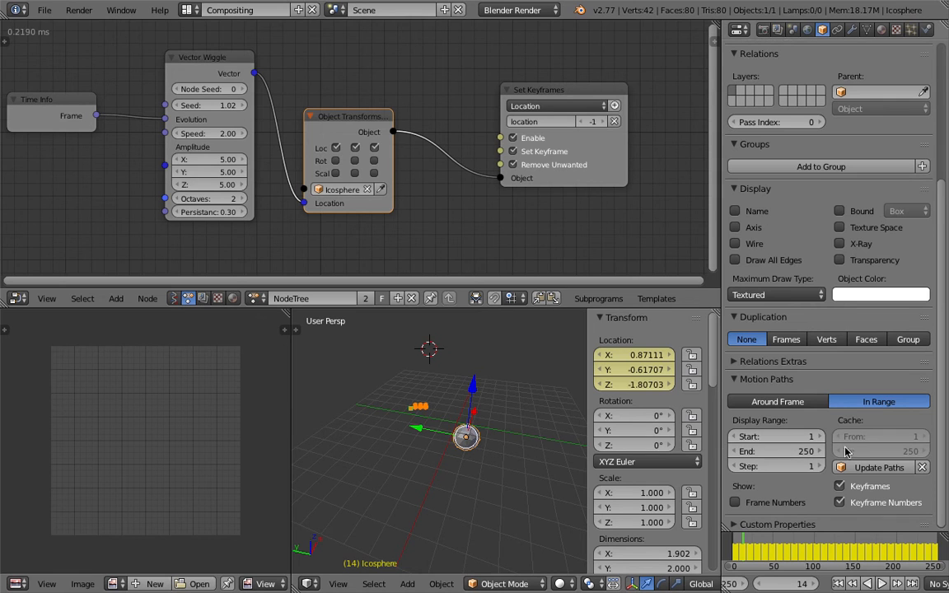
{"action": "left_click", "coordinate": [878, 467]}
{"action": "mouse_move", "coordinate": [581, 393]}
{"action": "middle_mouse_down"}
{"action": "mouse_move", "coordinate": [520, 386]}
{"action": "mouse_move", "coordinate": [568, 400]}
{"action": "middle_mouse_up"}
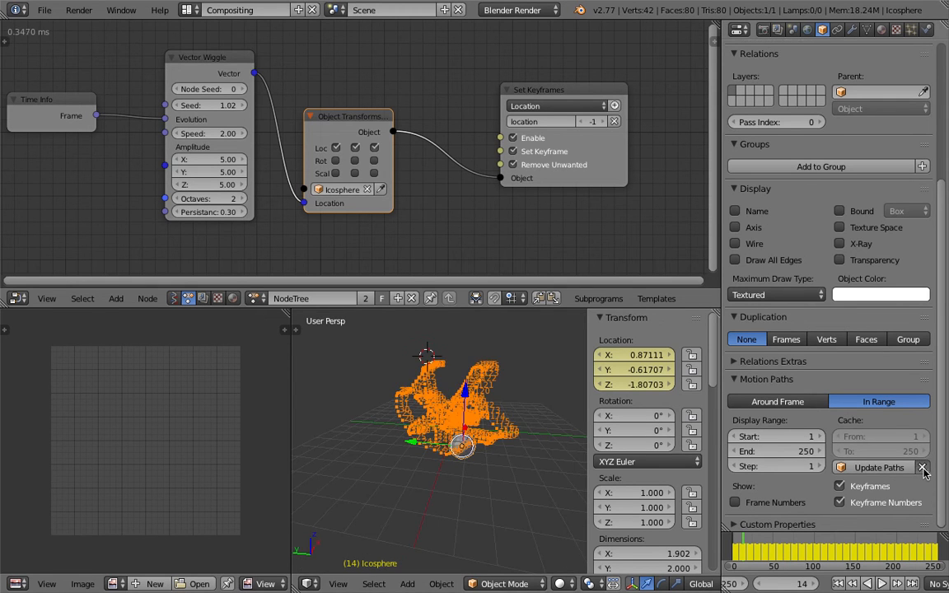
Clear the icosphere's motion path and run through the keyframed animation on the timeline.
{"action": "left_click", "coordinate": [923, 467]}
{"action": "middle_click_drag", "start_coordinate": [479, 500], "coordinate": [416, 528]}
{"action": "key", "text": "Home"}
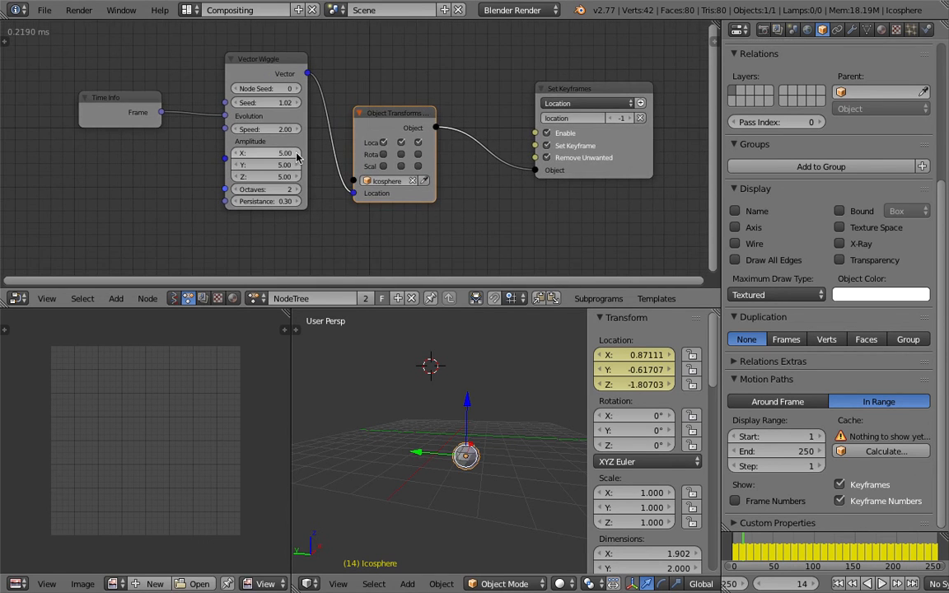
{"action": "scroll", "coordinate": [296, 156], "scroll_direction": "down", "scroll_amount": 1}
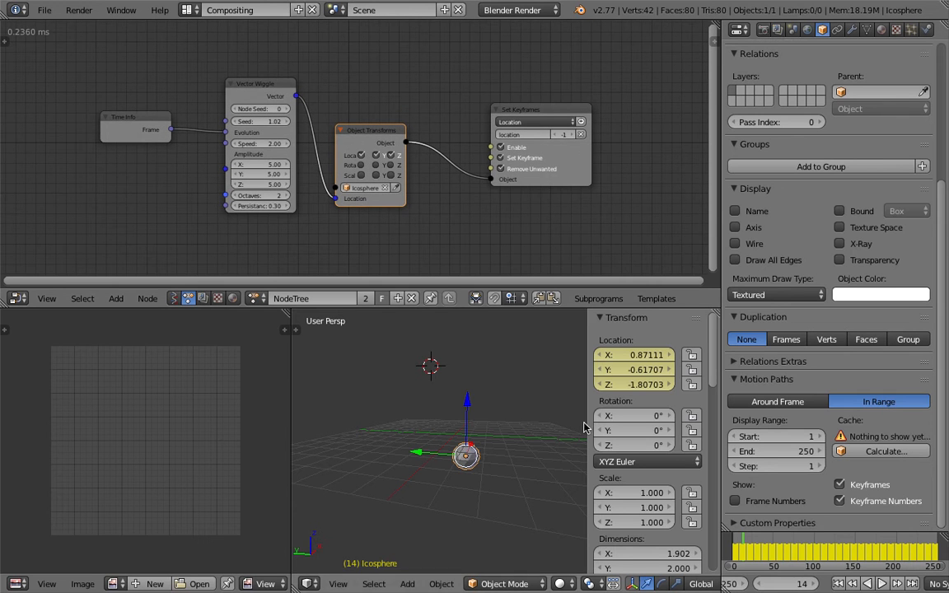
{"action": "left_click_drag", "start_coordinate": [774, 551], "coordinate": [794, 550]}
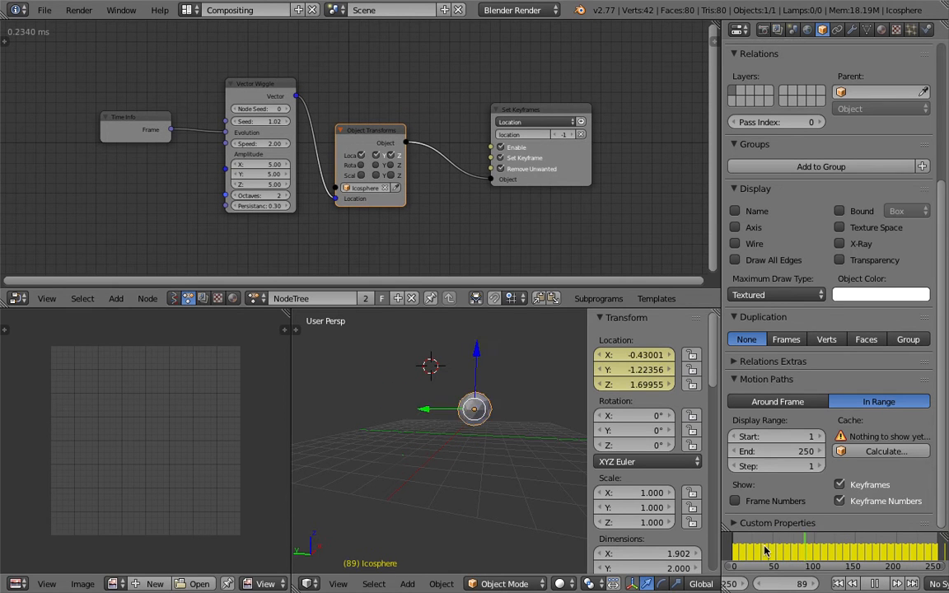
{"action": "key", "text": "Escape"}
Delete all nodes from the node tree and play the animation to check the icosphere's baked keyframes.
{"action": "key", "text": "a"}
{"action": "key", "text": "a"}
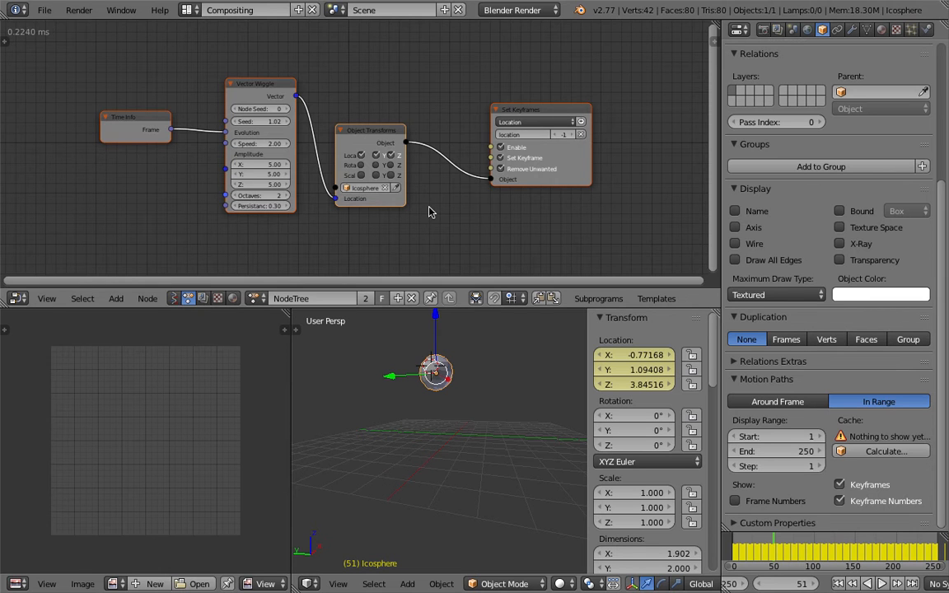
{"action": "key", "text": "x"}
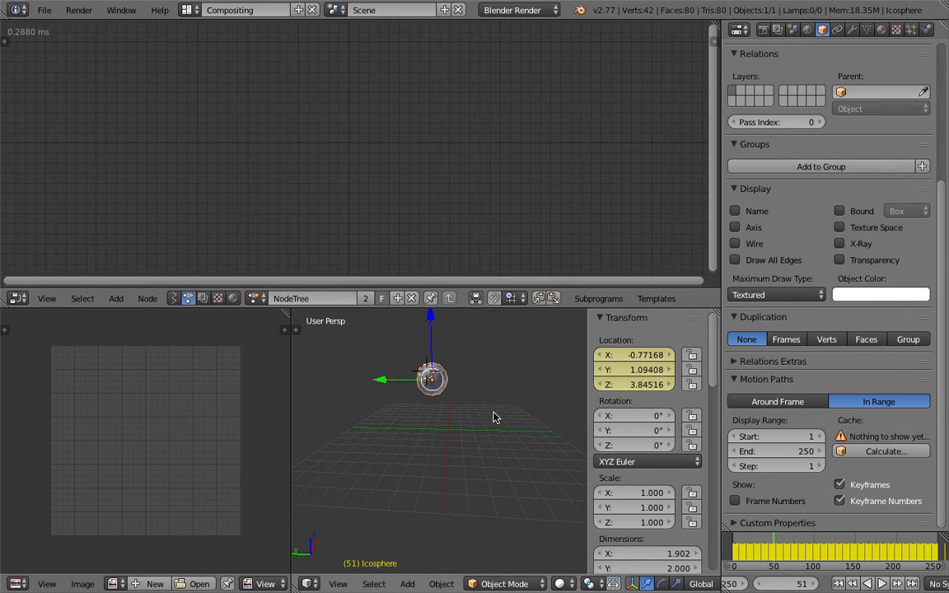
{"action": "key", "text": "alt+a"}
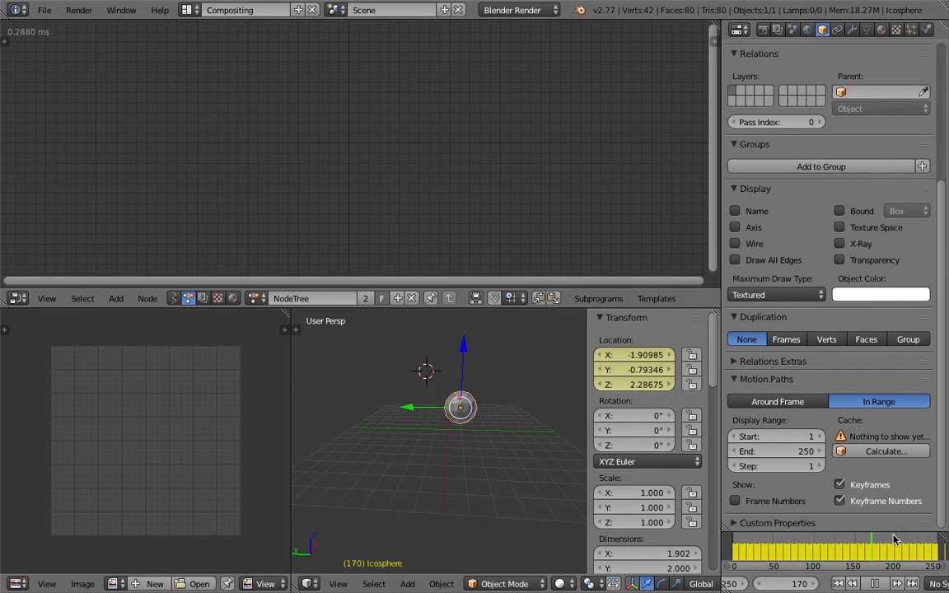
{"action": "key", "text": "alt+a"}
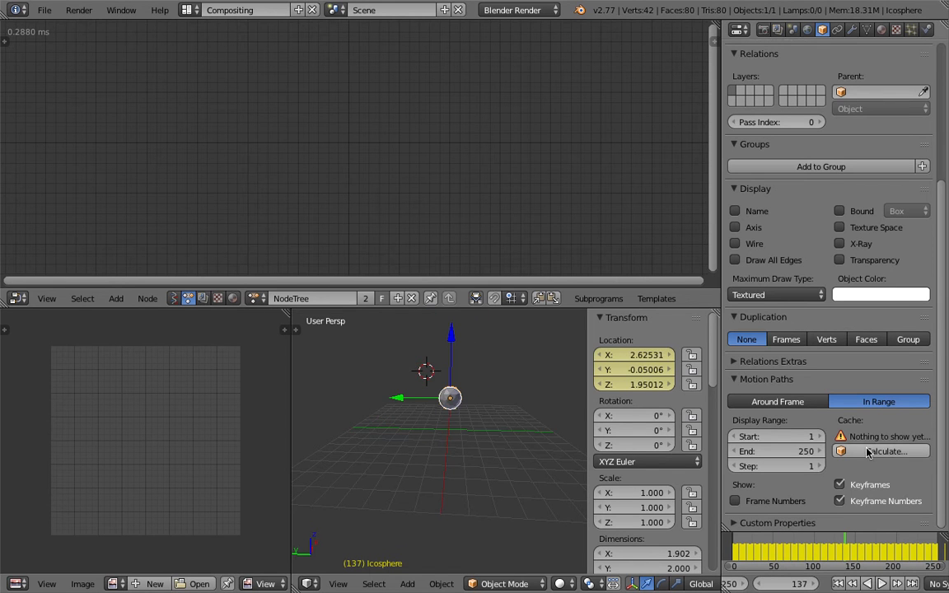
Calculate the icosphere's motion path for frames 1 to 250 and turn off its keyframe display.
{"action": "left_click", "coordinate": [871, 452]}
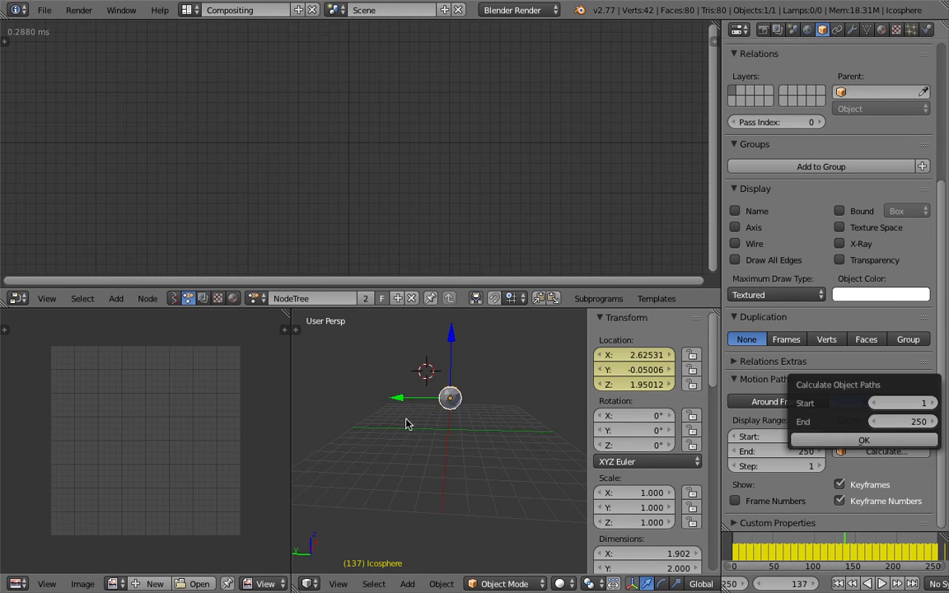
{"action": "left_click", "coordinate": [862, 442]}
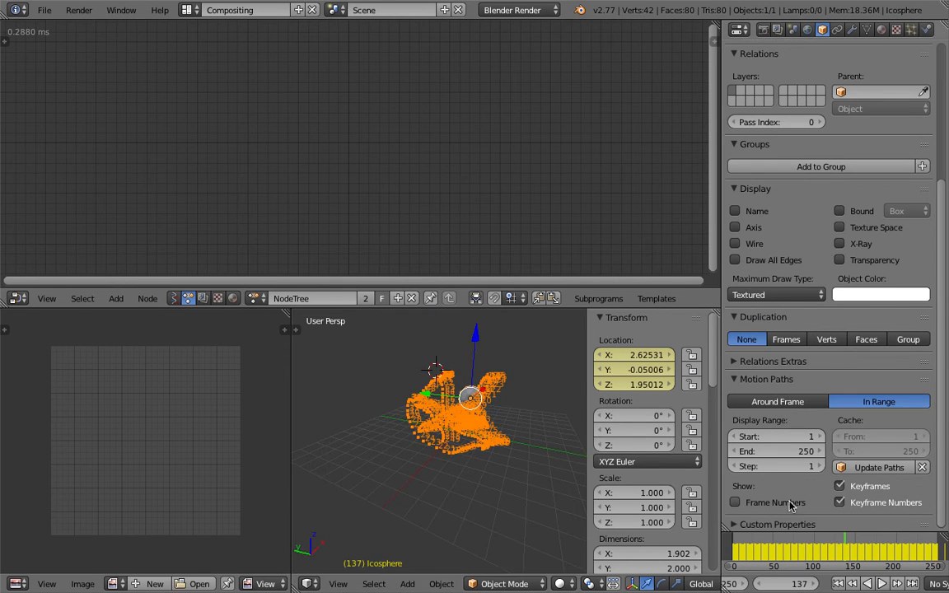
{"action": "left_click", "coordinate": [852, 492]}
{"action": "middle_click_drag", "start_coordinate": [476, 413], "coordinate": [432, 428]}
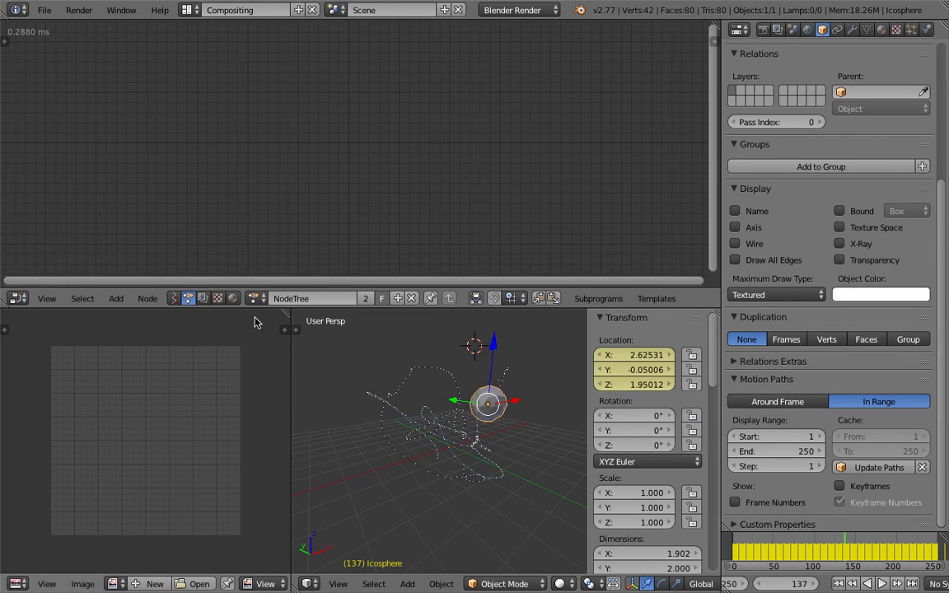
Merge the image editor's area into the 3D view and play the animation to watch the icosphere follow its path.
{"action": "left_click_drag", "start_coordinate": [285, 313], "coordinate": [268, 375]}
{"action": "middle_click_drag", "start_coordinate": [288, 401], "coordinate": [364, 423]}
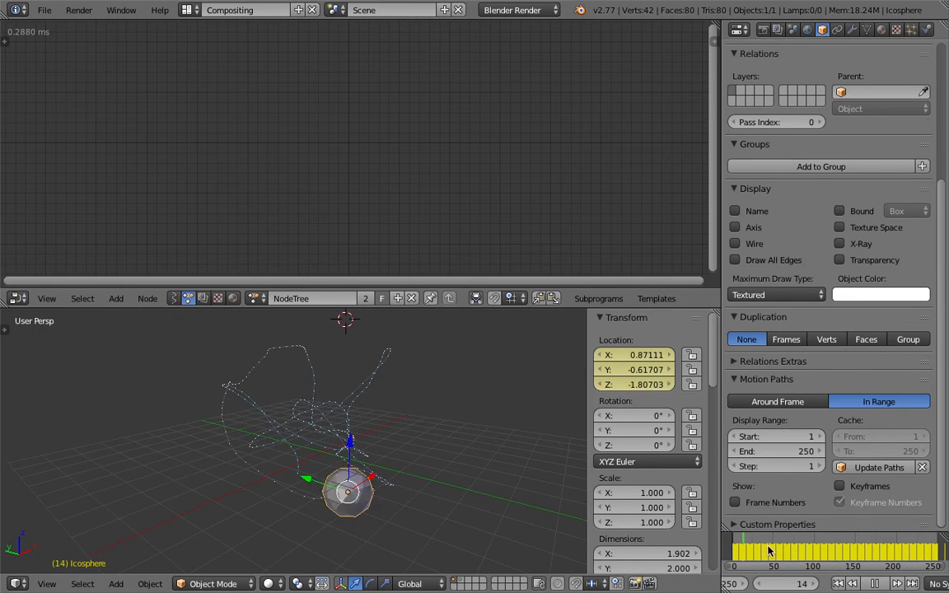
{"action": "left_click", "coordinate": [857, 585]}
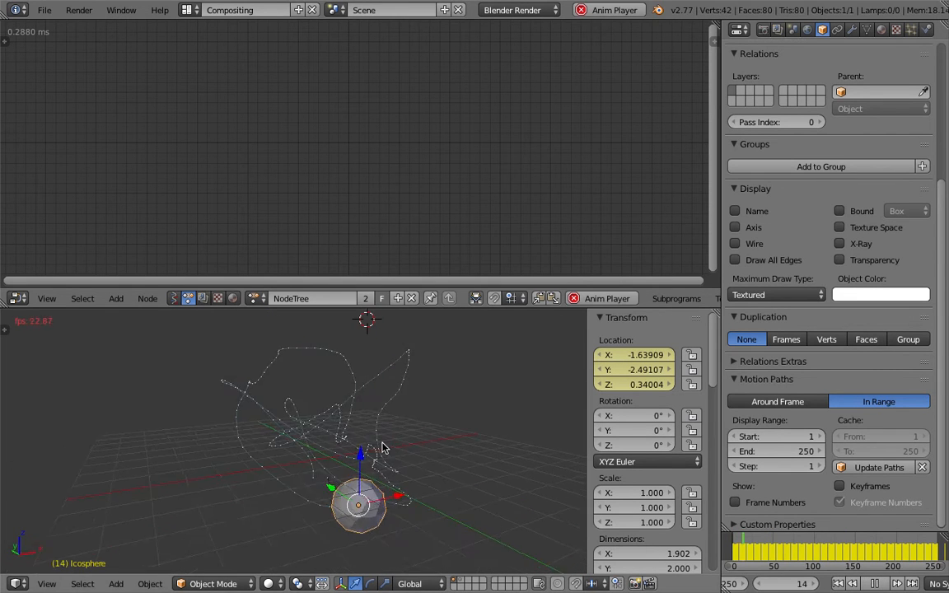
{"action": "middle_click_drag", "start_coordinate": [364, 445], "coordinate": [591, 478]}
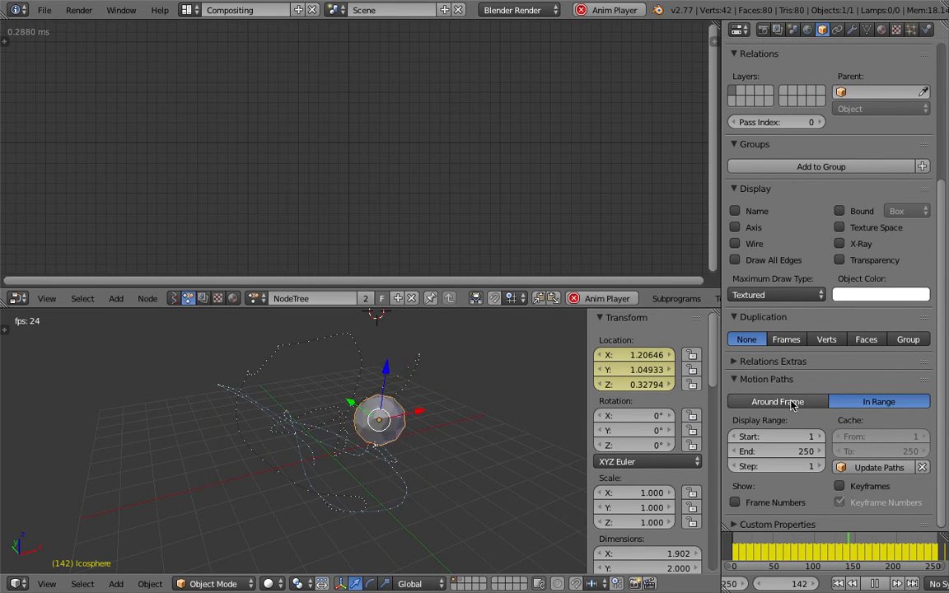
Switch the motion path display to Around Frame and set the After range to 1 frame.
{"action": "left_click", "coordinate": [783, 402]}
{"action": "middle_click_drag", "start_coordinate": [481, 424], "coordinate": [532, 441]}
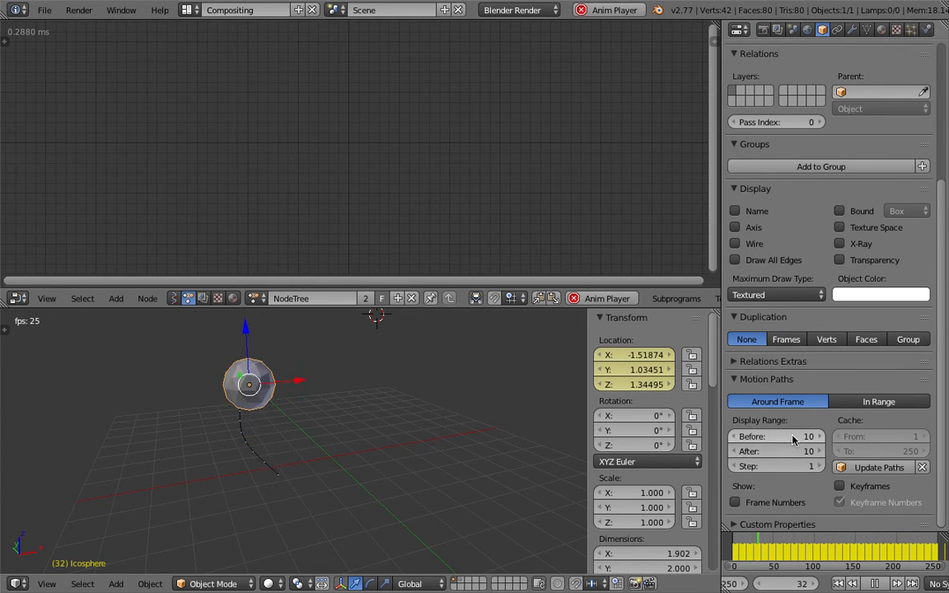
{"action": "left_click", "coordinate": [791, 451]}
{"action": "type", "text": "1"}
{"action": "key", "text": "Return"}
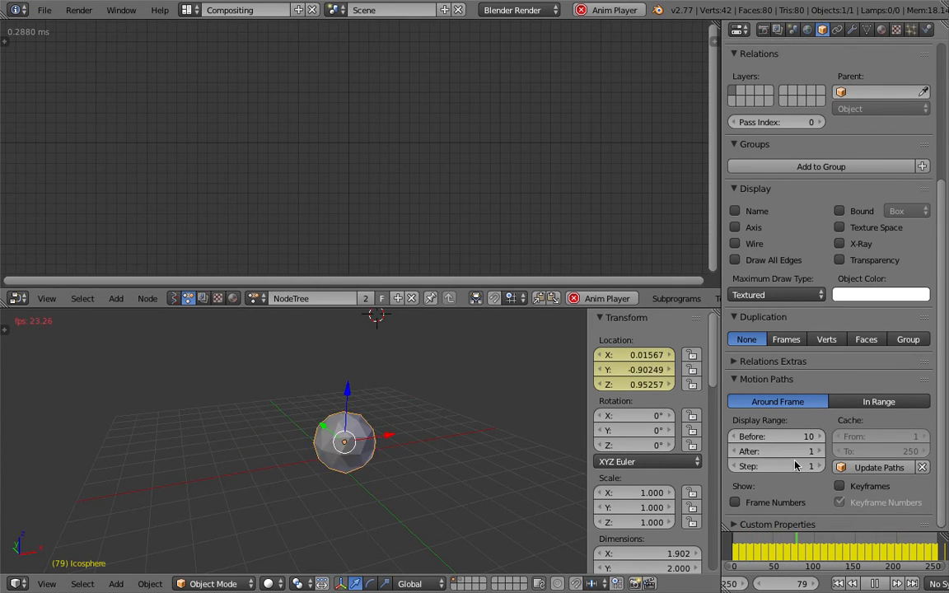
{"action": "middle_click_drag", "start_coordinate": [300, 413], "coordinate": [378, 425]}
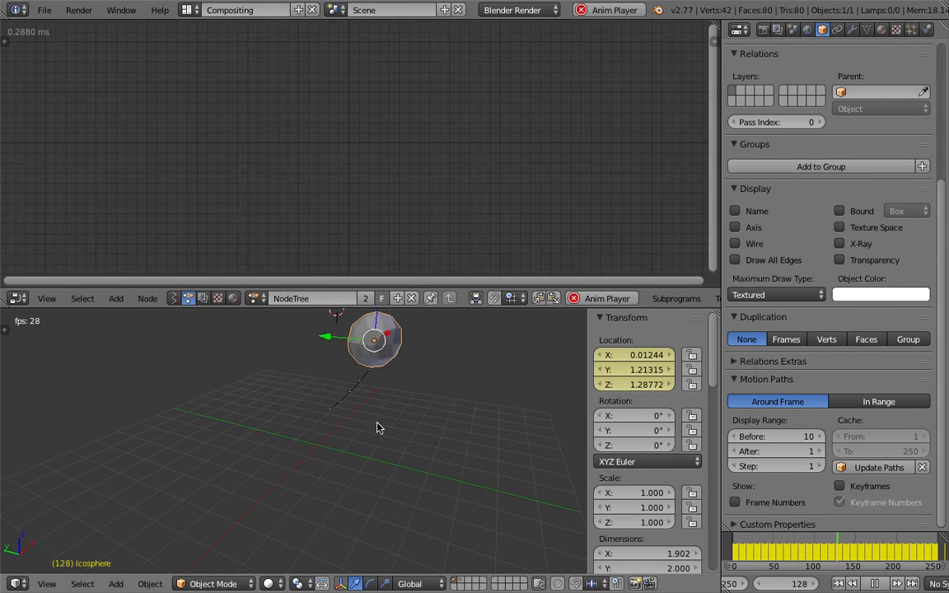
Set the motion path's Before range to 20 frames.
{"action": "left_click", "coordinate": [789, 437]}
{"action": "type", "text": "20"}
{"action": "key", "text": "Return"}
{"action": "middle_click_drag", "start_coordinate": [313, 416], "coordinate": [432, 441]}
Scale the icosphere down to about 0.405 while the animation plays.
{"action": "key", "text": "s"}
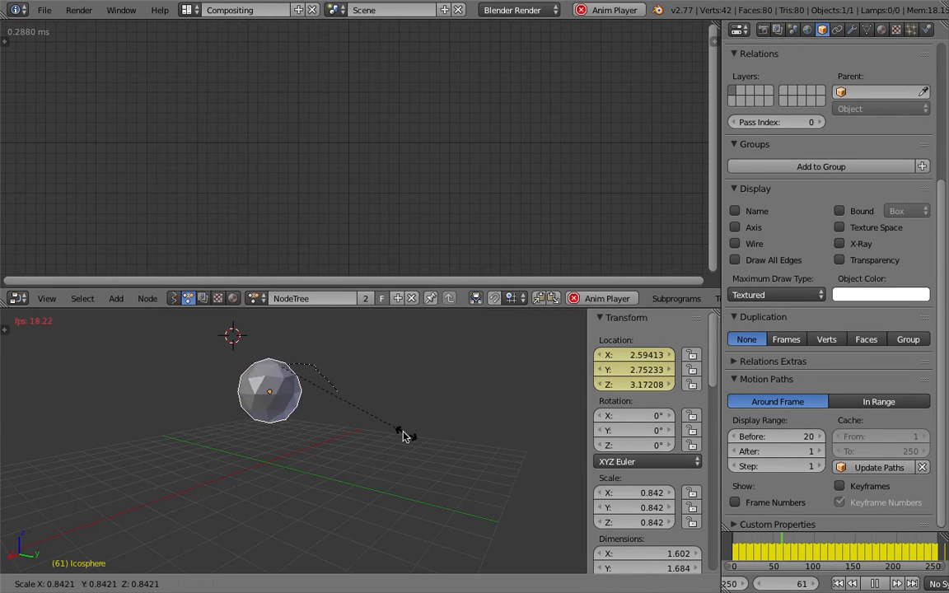
{"action": "left_click", "coordinate": [328, 441]}
{"action": "middle_click_drag", "start_coordinate": [328, 441], "coordinate": [356, 460]}
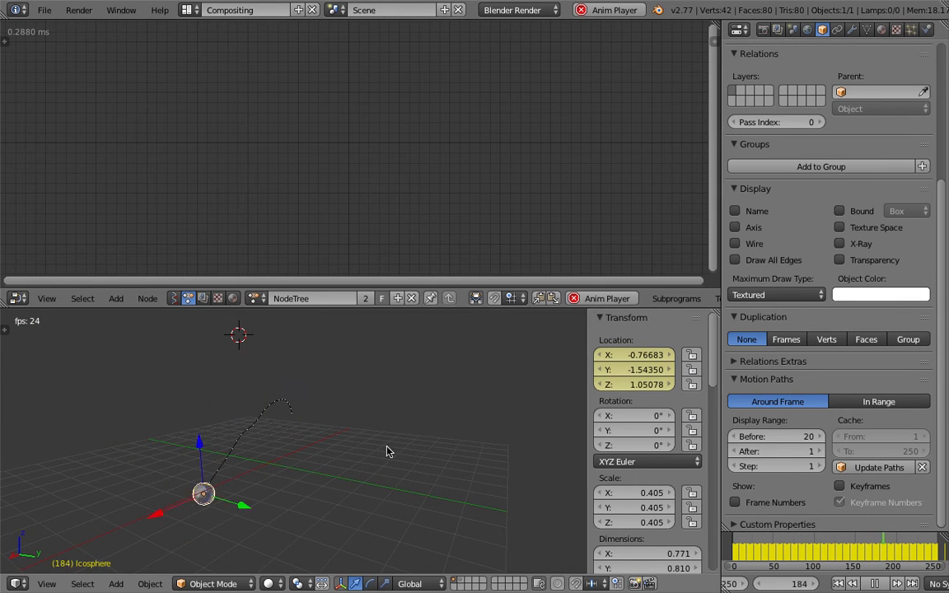
{"action": "middle_click_drag", "start_coordinate": [290, 456], "coordinate": [348, 467]}
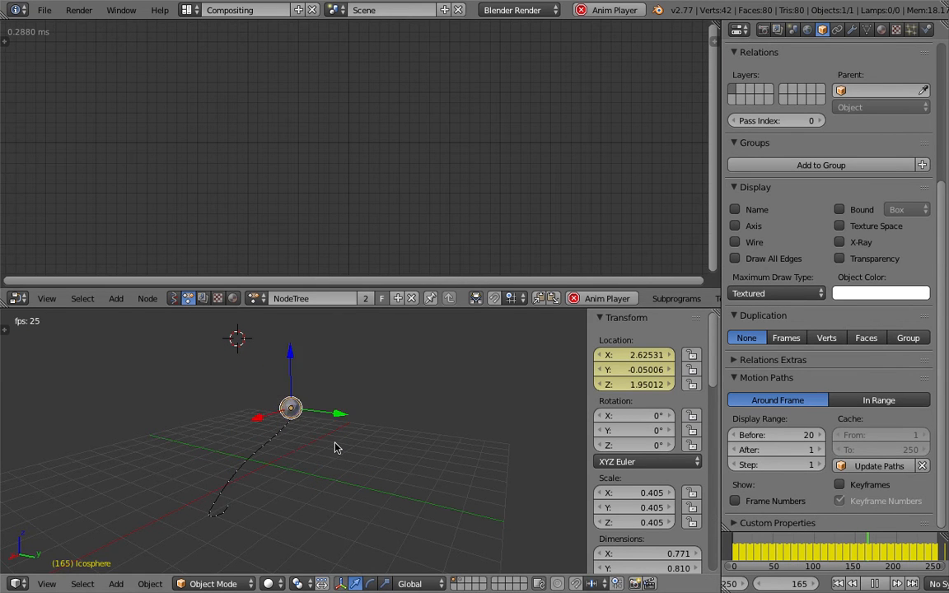
Stop the playback and scrub the timeline to frame 131.
{"action": "left_click", "coordinate": [873, 583]}
{"action": "mouse_move", "coordinate": [825, 553]}
{"action": "left_mouse_down"}
{"action": "mouse_move", "coordinate": [784, 552]}
{"action": "mouse_move", "coordinate": [839, 540]}
{"action": "left_mouse_up"}
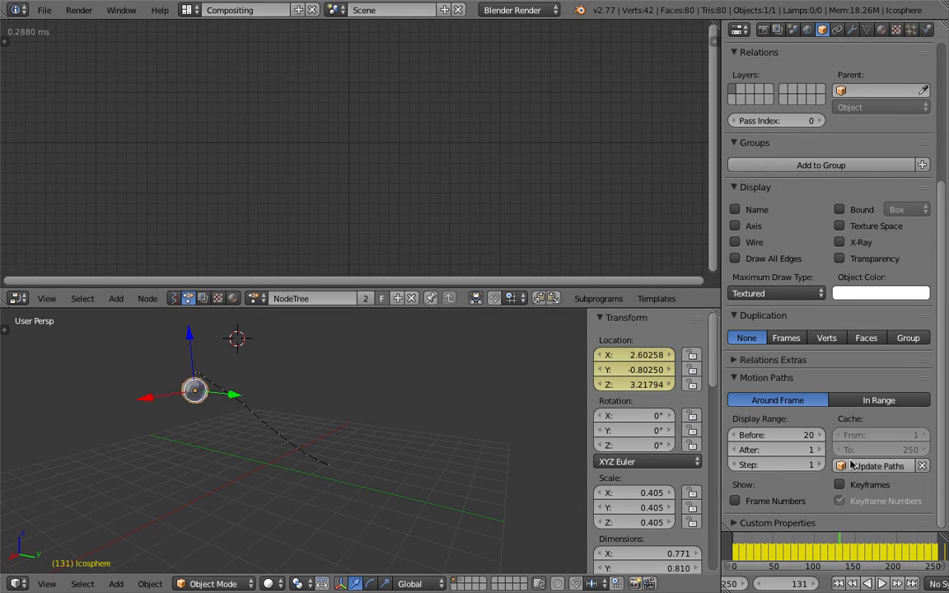
{"action": "middle_click_drag", "start_coordinate": [386, 415], "coordinate": [441, 419]}
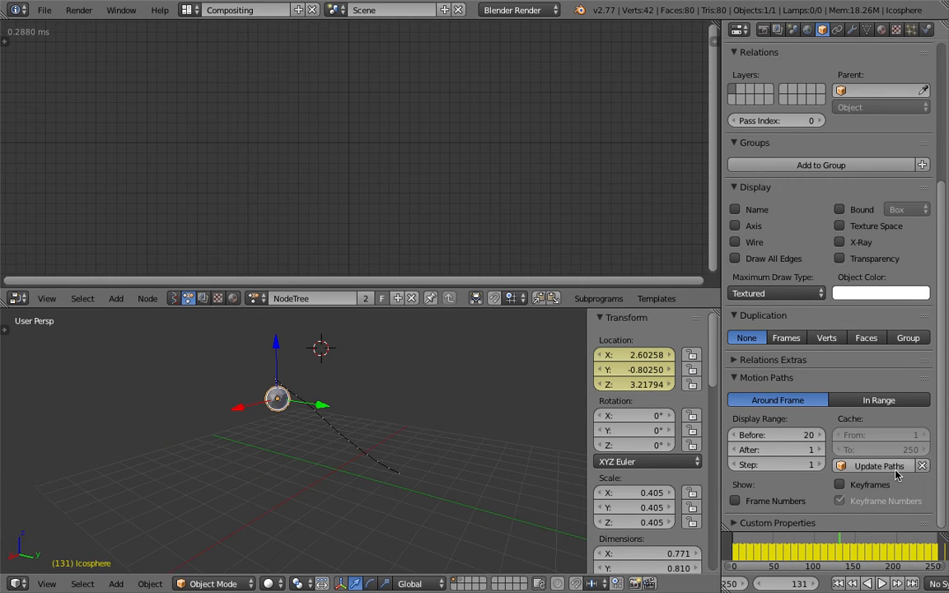
Set the motion path's step to 5 and turn on its frame numbers.
{"action": "left_click", "coordinate": [818, 465]}
{"action": "left_click", "coordinate": [818, 465]}
{"action": "left_click", "coordinate": [818, 466]}
{"action": "left_click", "coordinate": [818, 466]}
{"action": "left_click", "coordinate": [783, 499]}
{"action": "middle_click_drag", "start_coordinate": [501, 446], "coordinate": [387, 449]}
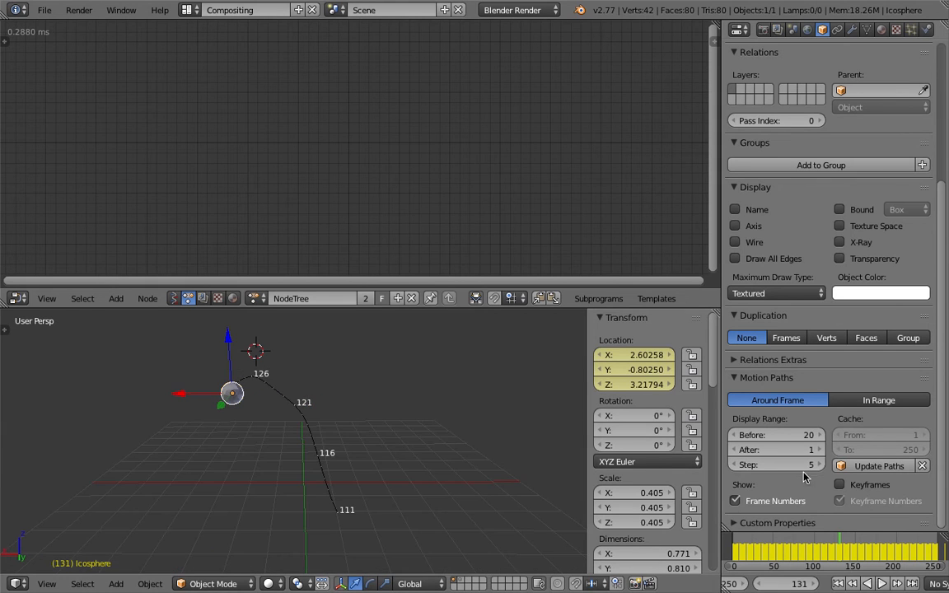
Reduce the motion path's step to 3 and play the animation.
{"action": "left_click", "coordinate": [737, 466]}
{"action": "left_click", "coordinate": [736, 466]}
{"action": "mouse_move", "coordinate": [307, 418]}
{"action": "middle_mouse_down"}
{"action": "mouse_move", "coordinate": [263, 415]}
{"action": "mouse_move", "coordinate": [323, 411]}
{"action": "middle_mouse_up"}
{"action": "key", "text": "alt+a"}
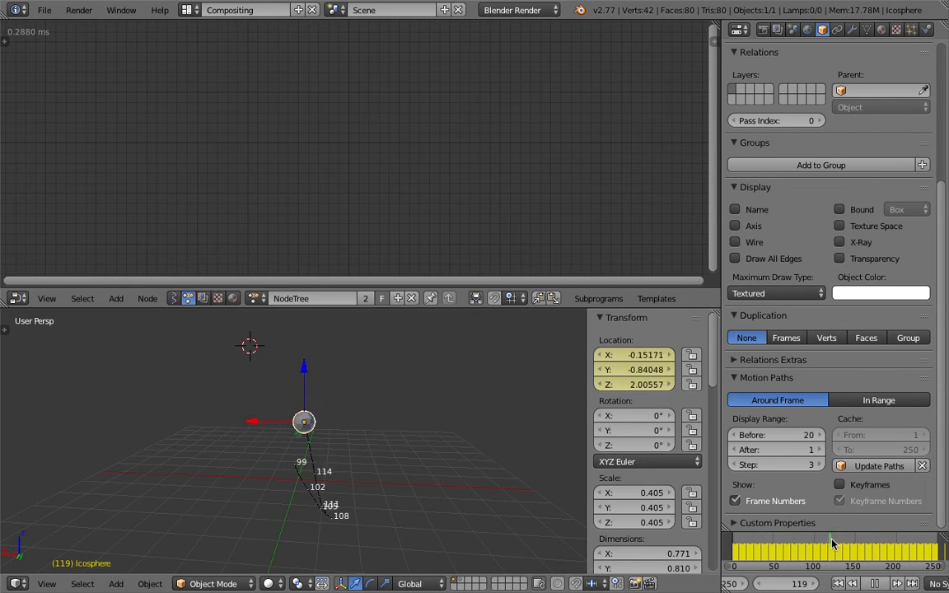
Examine the numbered motion path from several angles while scrubbing the timeline to frames 58 and 112.
{"action": "left_click_drag", "start_coordinate": [848, 540], "coordinate": [778, 542]}
{"action": "key", "text": "alt+a"}
{"action": "middle_click_drag", "start_coordinate": [392, 460], "coordinate": [402, 434]}
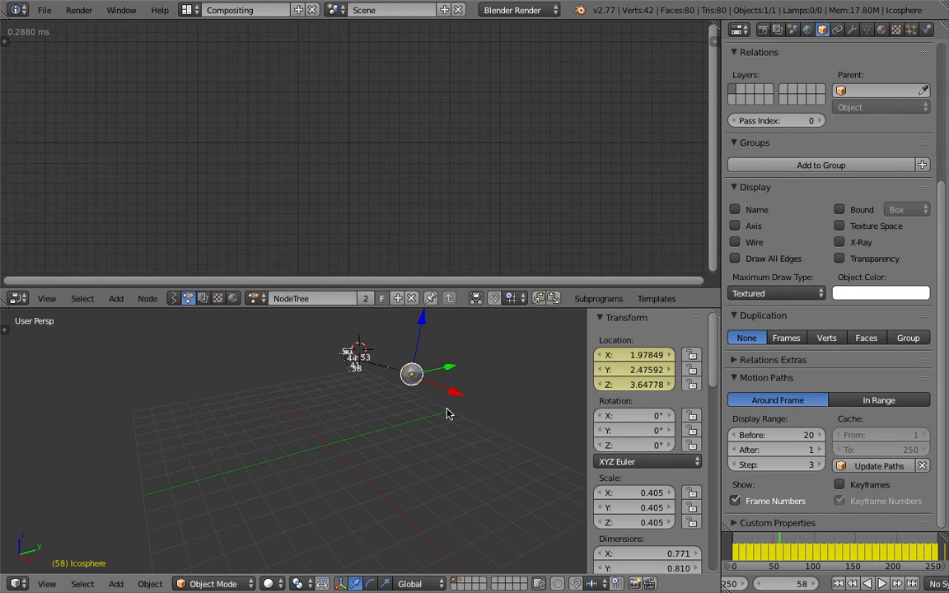
{"action": "middle_click_drag", "start_coordinate": [434, 432], "coordinate": [403, 402]}
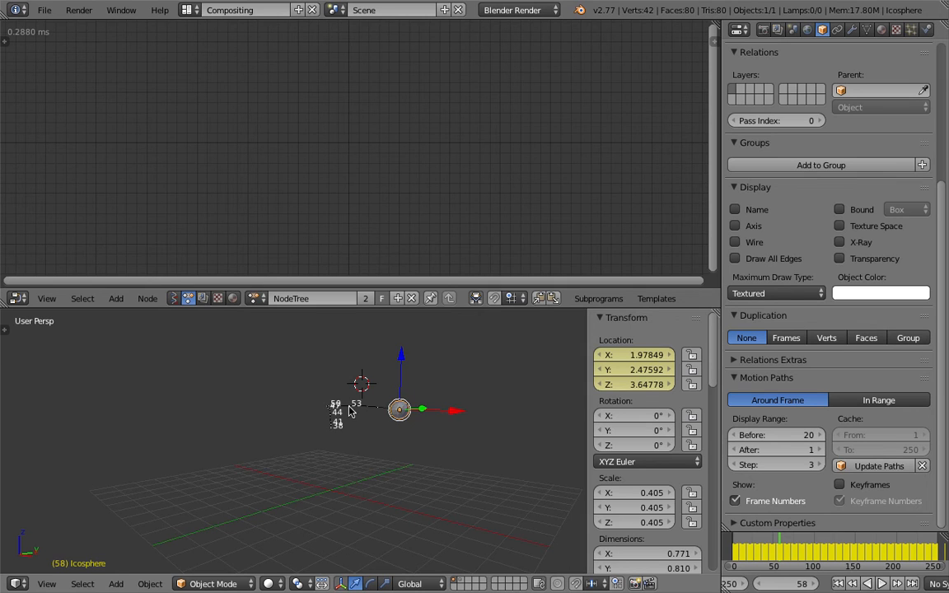
{"action": "middle_click_drag", "start_coordinate": [480, 432], "coordinate": [464, 418]}
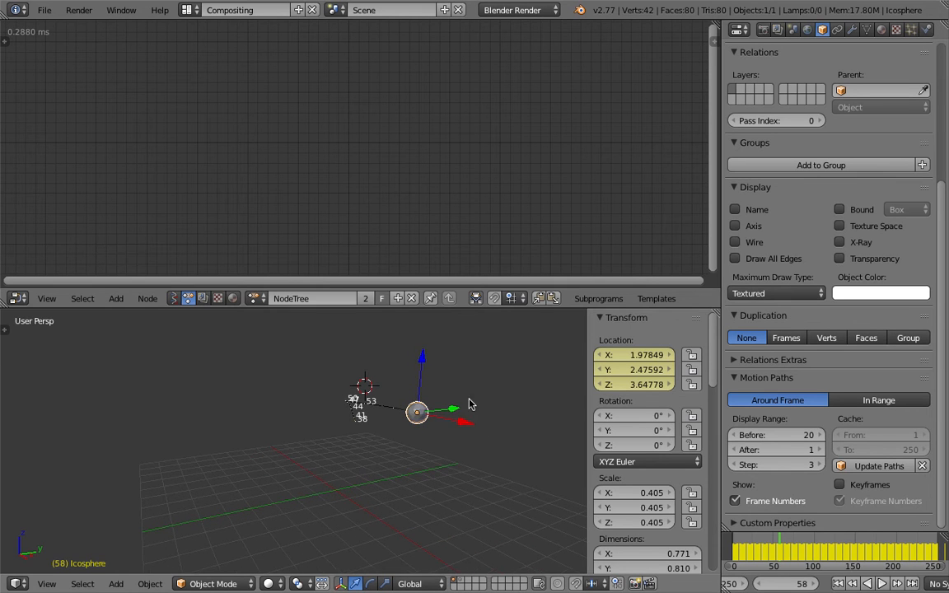
{"action": "middle_click_drag", "start_coordinate": [425, 427], "coordinate": [345, 435]}
{"action": "left_click_drag", "start_coordinate": [747, 543], "coordinate": [822, 558]}
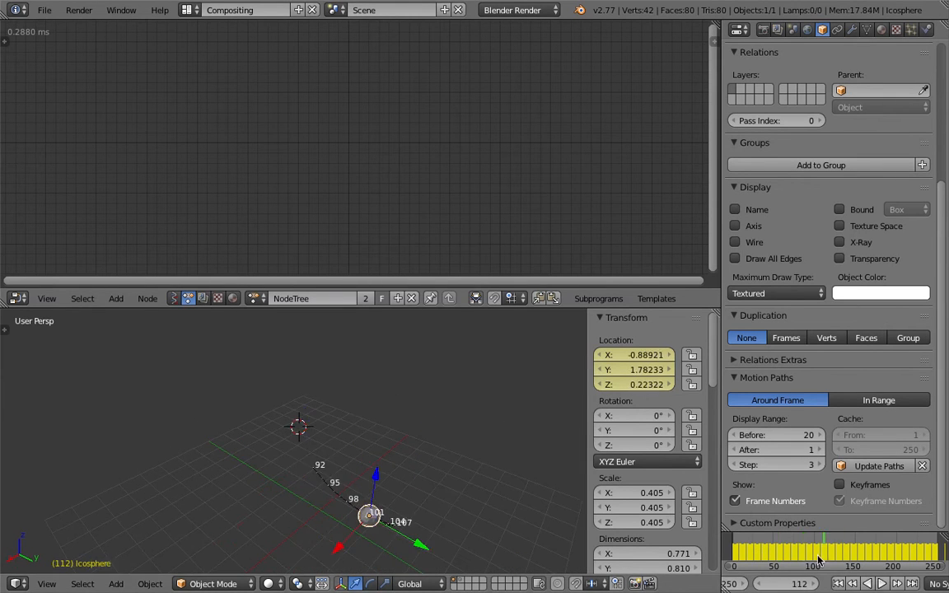
Clear the icosphere's motion path, replay the keyframed animation, and scrub to frame 115.
{"action": "left_click", "coordinate": [923, 467]}
{"action": "middle_click_drag", "start_coordinate": [218, 422], "coordinate": [310, 433]}
{"action": "left_click_drag", "start_coordinate": [756, 556], "coordinate": [744, 532]}
{"action": "left_click", "coordinate": [875, 583]}
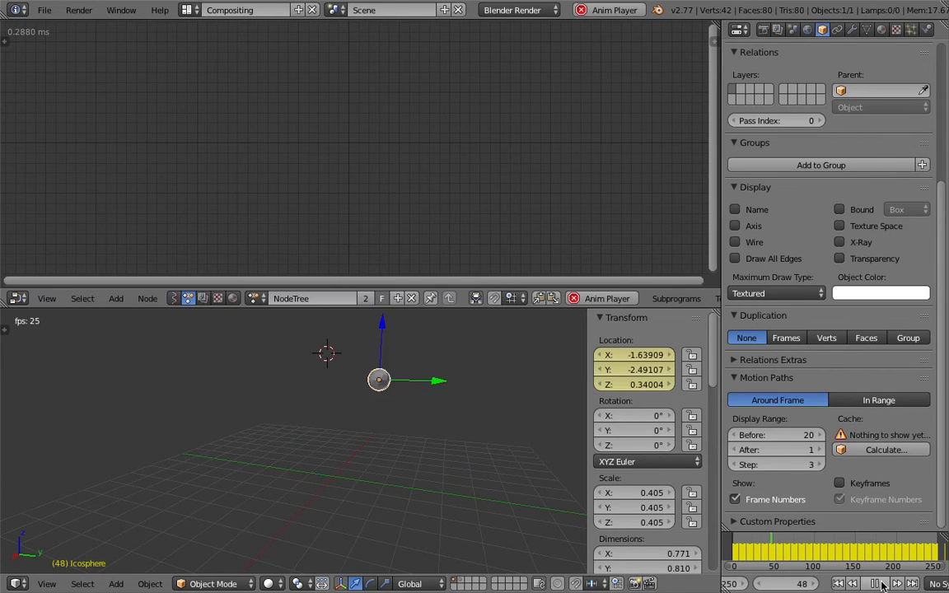
{"action": "left_click", "coordinate": [882, 585]}
{"action": "middle_click_drag", "start_coordinate": [348, 331], "coordinate": [363, 350]}
{"action": "left_click_drag", "start_coordinate": [797, 550], "coordinate": [826, 549]}
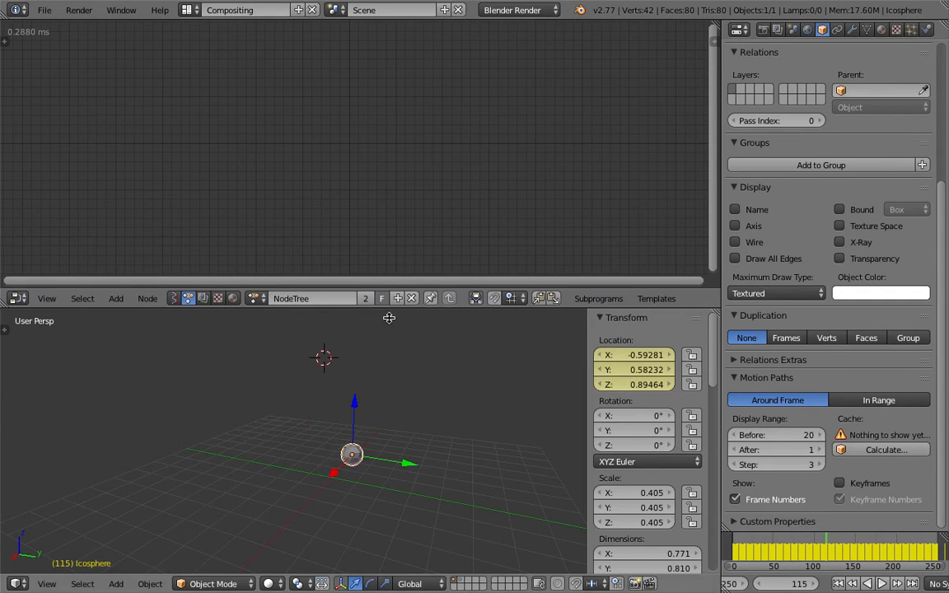
{"action": "key", "text": "shift+a"}
{"action": "left_click", "coordinate": [287, 202]}
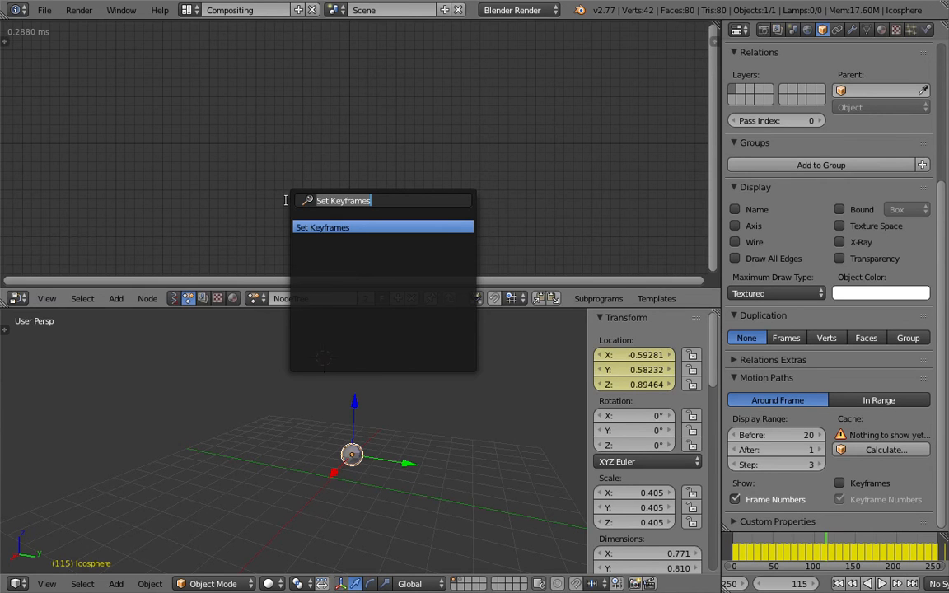
{"action": "key", "text": "Return"}
Scrub the timeline to frame 72 and view the icosphere's position from another angle.
{"action": "mouse_move", "coordinate": [767, 553]}
{"action": "left_mouse_down"}
{"action": "mouse_move", "coordinate": [787, 553]}
{"action": "mouse_move", "coordinate": [767, 549]}
{"action": "left_mouse_up"}
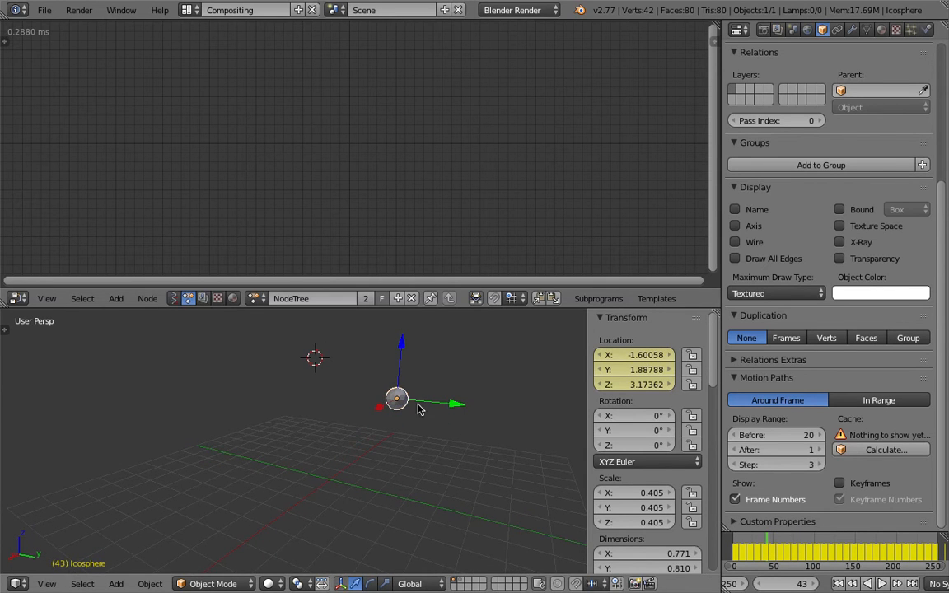
{"action": "left_click_drag", "start_coordinate": [772, 551], "coordinate": [792, 550]}
{"action": "middle_click_drag", "start_coordinate": [435, 437], "coordinate": [496, 435]}
Add an Object Instancer node to the empty node tree and frame it in the node editor.
{"action": "key", "text": "shift+a"}
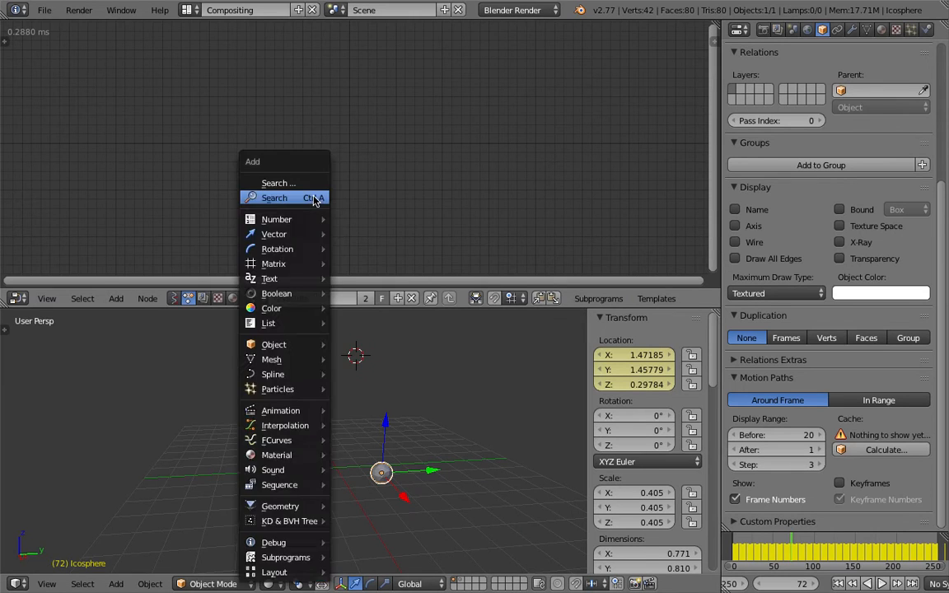
{"action": "left_click", "coordinate": [313, 195]}
{"action": "type", "text": "object inst"}
{"action": "key", "text": "Return"}
{"action": "left_click", "coordinate": [212, 140]}
{"action": "scroll", "coordinate": [212, 140], "scroll_direction": "up", "scroll_amount": 2}
{"action": "middle_click_drag", "start_coordinate": [214, 134], "coordinate": [205, 89]}
{"action": "middle_click_drag", "start_coordinate": [334, 174], "coordinate": [334, 171]}
{"action": "mouse_move", "coordinate": [449, 311]}
{"action": "left_mouse_down"}
{"action": "mouse_move", "coordinate": [408, 239]}
{"action": "mouse_move", "coordinate": [412, 209]}
{"action": "mouse_move", "coordinate": [445, 244]}
{"action": "mouse_move", "coordinate": [445, 298]}
{"action": "left_mouse_up"}
{"action": "key", "text": "shift+a"}
{"action": "left_click", "coordinate": [396, 160]}
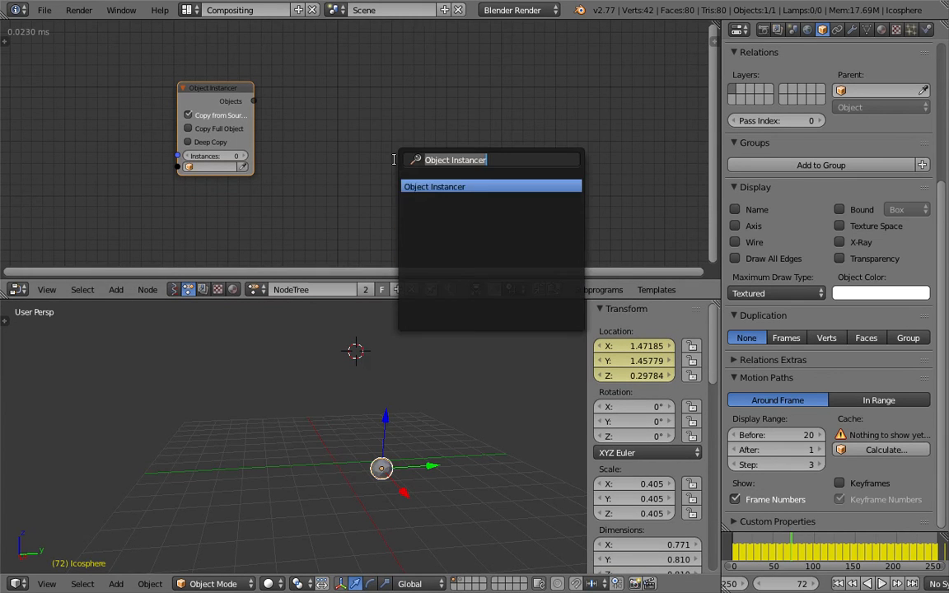
{"action": "type", "text": "lop"}
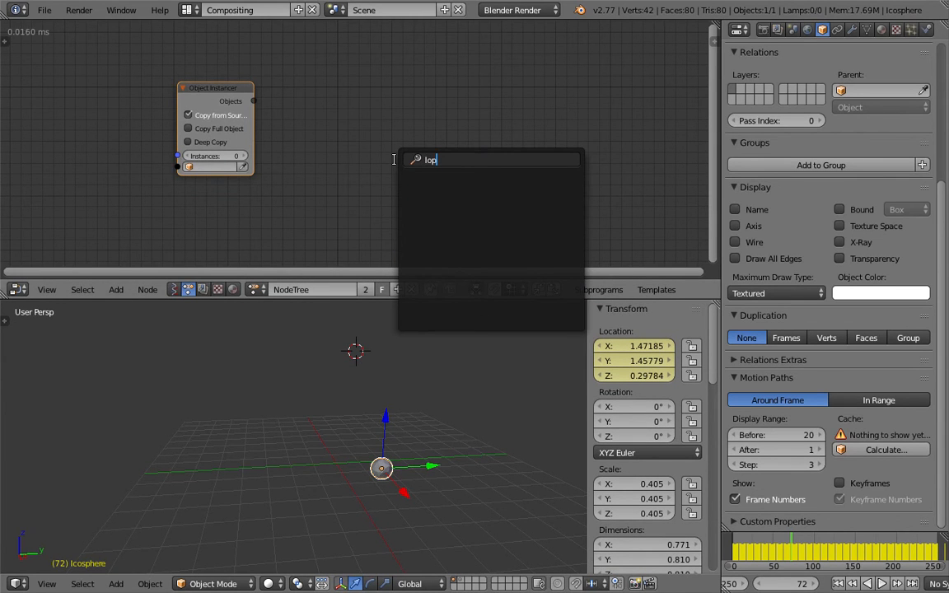
{"action": "key", "text": "Escape"}
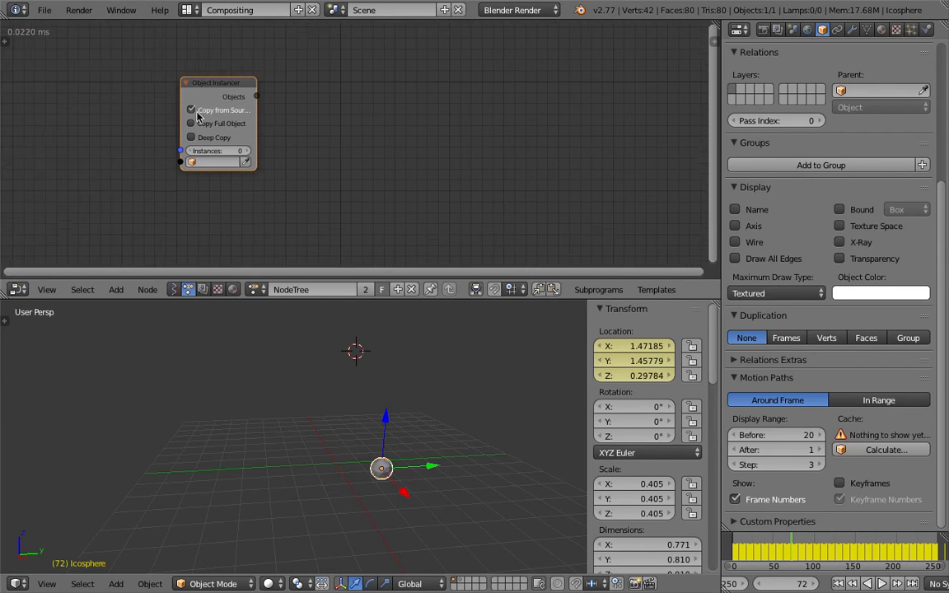
Move the Object Instancer node aside and add a Time Info node in front of it.
{"action": "left_click_drag", "start_coordinate": [219, 89], "coordinate": [231, 91]}
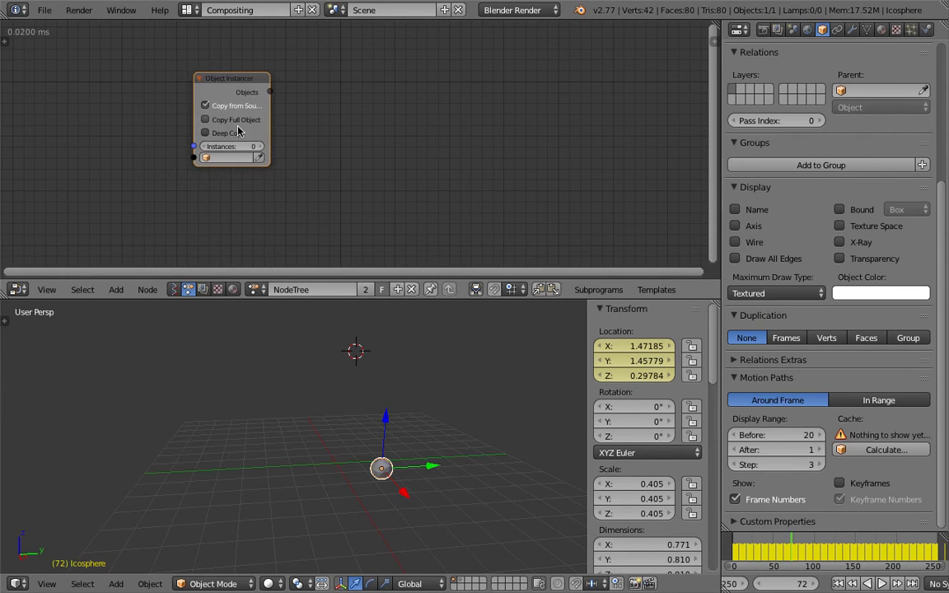
{"action": "key", "text": "shift+a"}
{"action": "left_click", "coordinate": [129, 137]}
{"action": "type", "text": "frame"}
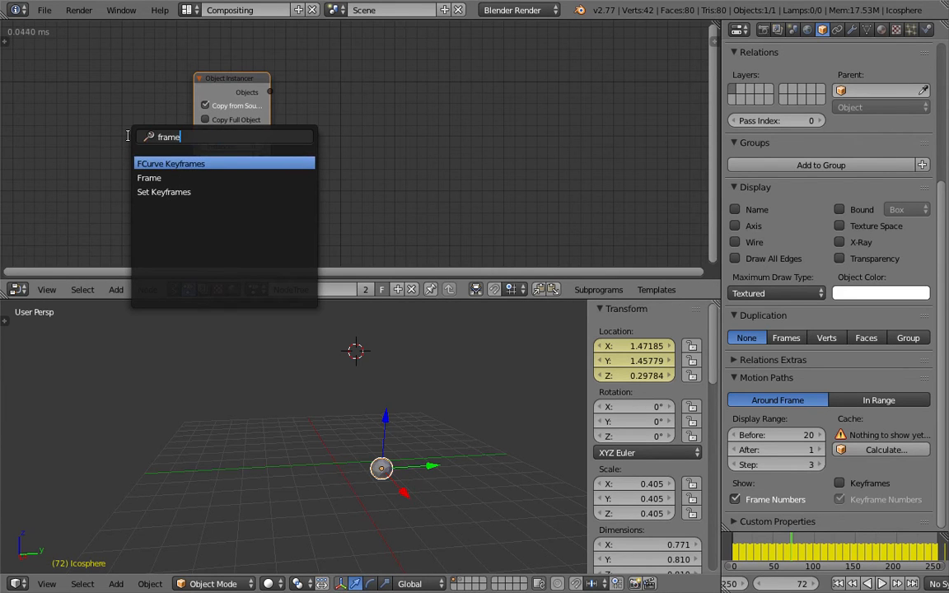
{"action": "key", "text": "Down"}
{"action": "type", "text": "e"}
{"action": "key", "text": "Return"}
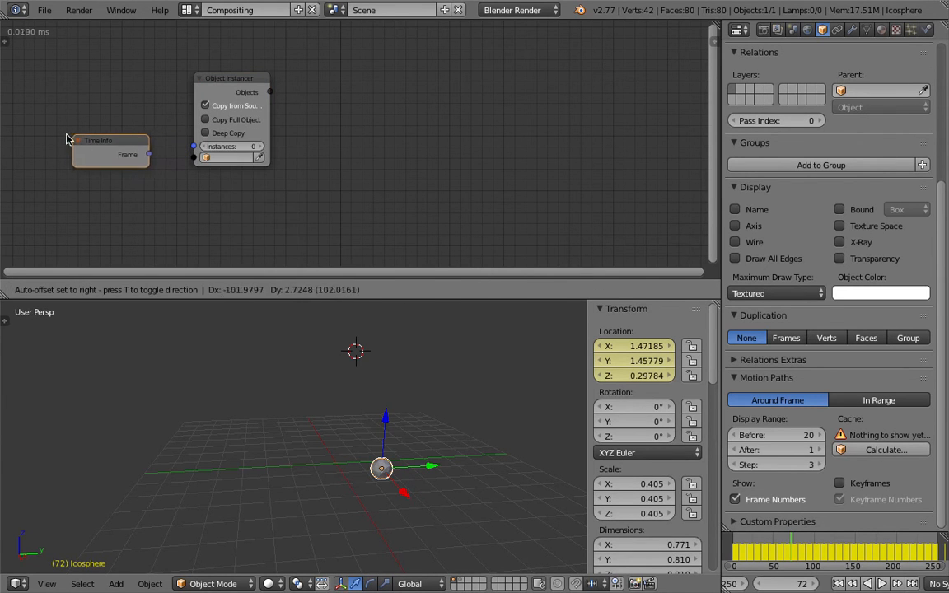
{"action": "left_click", "coordinate": [114, 145]}
Link the Time Info frame output to the Object Instancer's Instances input and spread out the nodes with the integer conversion between them.
{"action": "left_click_drag", "start_coordinate": [142, 155], "coordinate": [162, 159]}
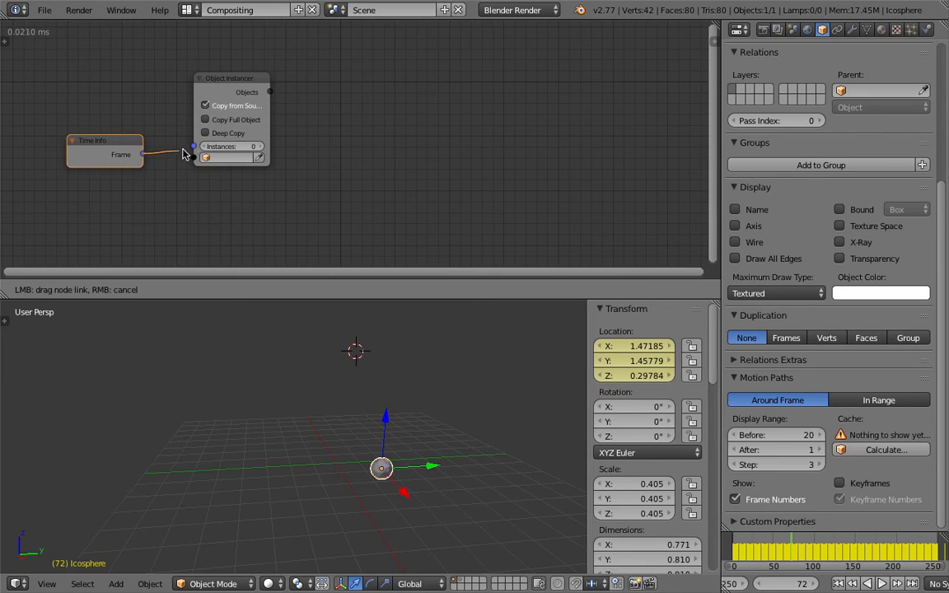
{"action": "left_click_drag", "start_coordinate": [196, 148], "coordinate": [196, 148]}
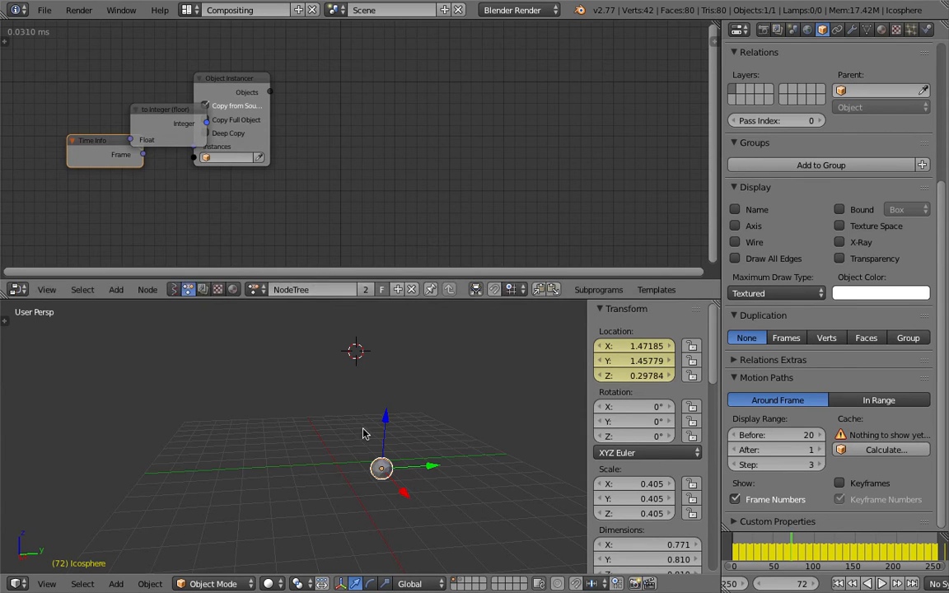
{"action": "left_click_drag", "start_coordinate": [104, 153], "coordinate": [43, 169]}
{"action": "left_click_drag", "start_coordinate": [177, 114], "coordinate": [141, 121]}
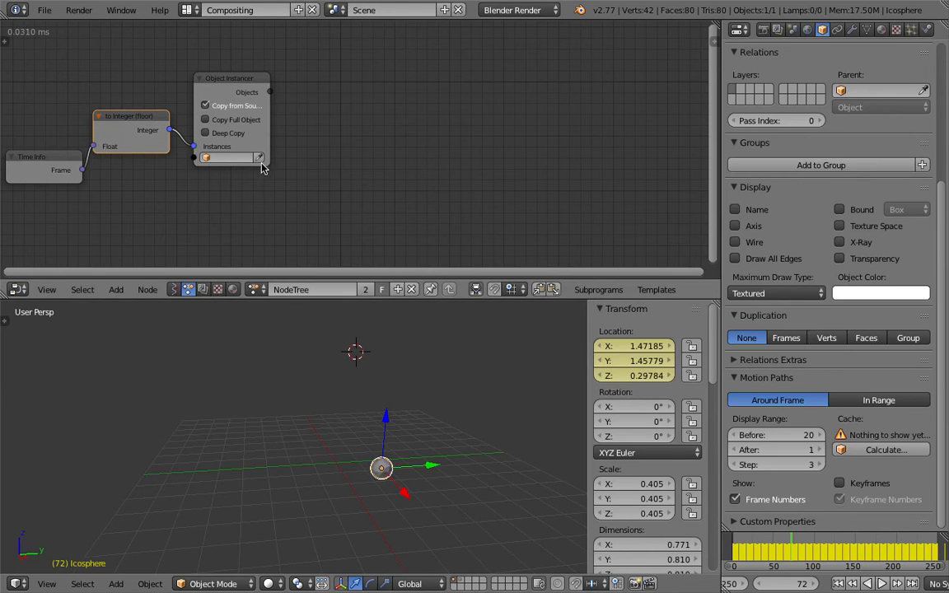
Assign the icosphere as the Object Instancer's source object.
{"action": "left_click", "coordinate": [259, 159]}
{"action": "middle_click_drag", "start_coordinate": [348, 176], "coordinate": [399, 158]}
{"action": "scroll", "coordinate": [396, 169], "scroll_direction": "up", "scroll_amount": 1}
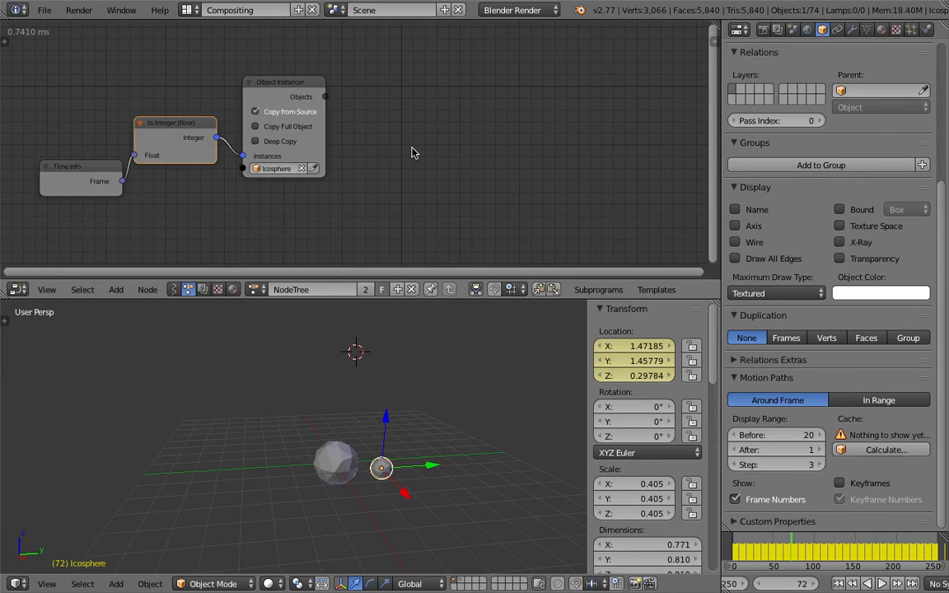
{"action": "key", "text": "shift+a"}
{"action": "left_click", "coordinate": [412, 149]}
{"action": "type", "text": "Frame"}
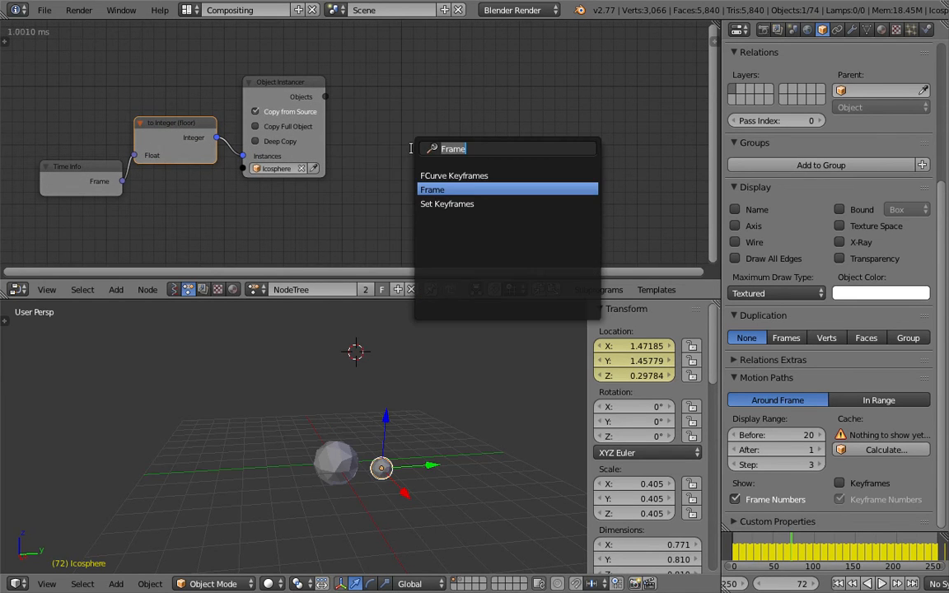
{"action": "key", "text": "Return"}
Turn off Frame Numbers in the icosphere's motion path display.
{"action": "left_click", "coordinate": [752, 500]}
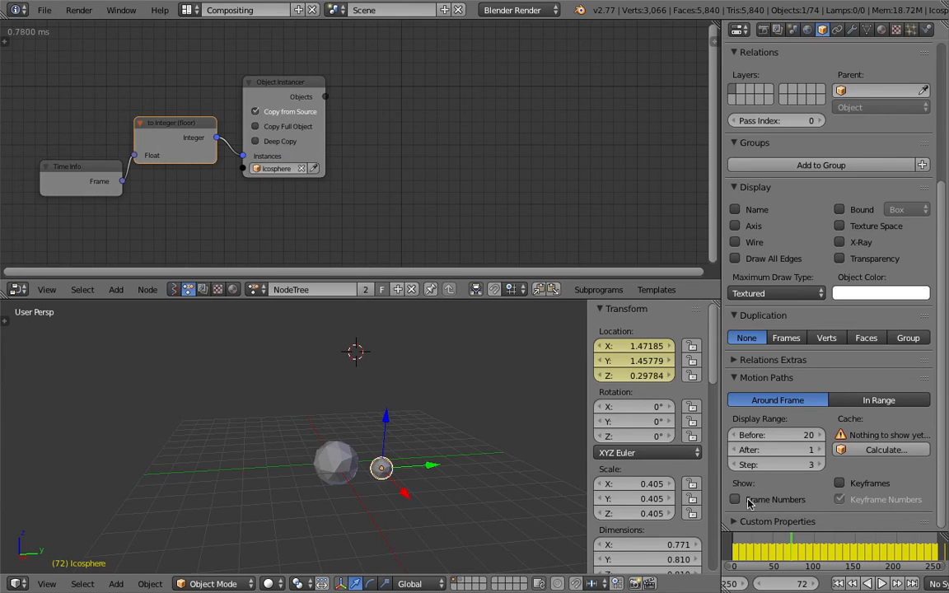
{"action": "scroll", "coordinate": [880, 445], "scroll_direction": "up", "scroll_amount": 4}
{"action": "scroll", "coordinate": [877, 445], "scroll_direction": "down", "scroll_amount": 4}
{"action": "scroll", "coordinate": [881, 436], "scroll_direction": "up", "scroll_amount": 2}
{"action": "scroll", "coordinate": [881, 437], "scroll_direction": "down", "scroll_amount": 2}
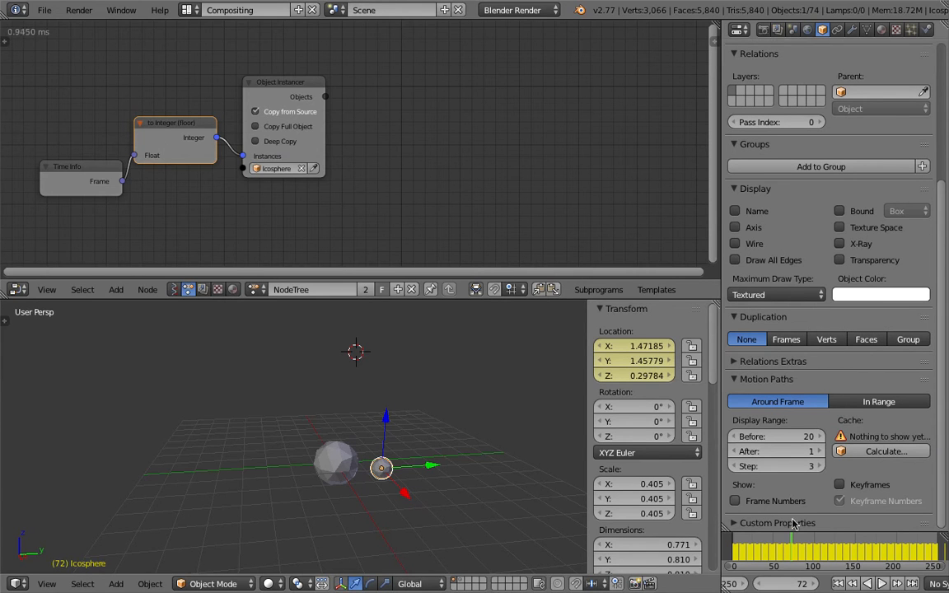
Switch the 3D view to another scene layer and view it from farther away.
{"action": "middle_click_drag", "start_coordinate": [377, 379], "coordinate": [464, 467]}
{"action": "left_click", "coordinate": [461, 583]}
{"action": "scroll", "coordinate": [366, 435], "scroll_direction": "down", "scroll_amount": 4}
Start a new file by reloading the start-up file and delete the default cube.
{"action": "left_click", "coordinate": [44, 10]}
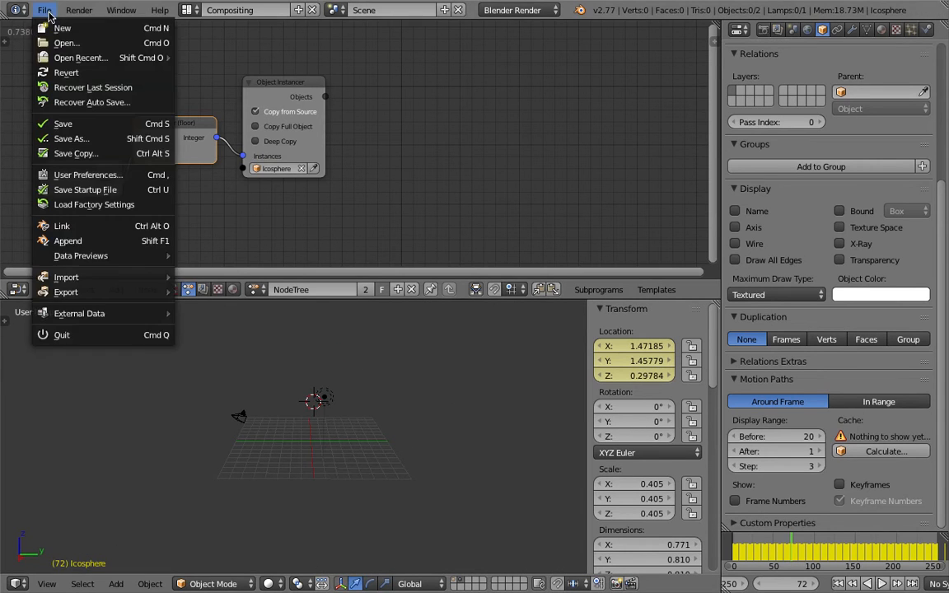
{"action": "left_click", "coordinate": [56, 30]}
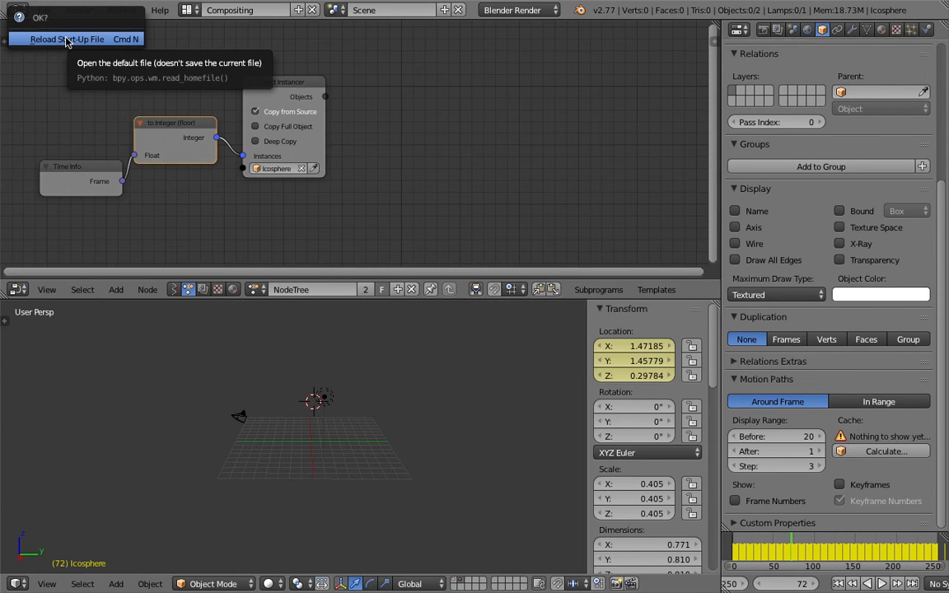
{"action": "left_click", "coordinate": [66, 39]}
{"action": "middle_click_drag", "start_coordinate": [414, 232], "coordinate": [339, 239]}
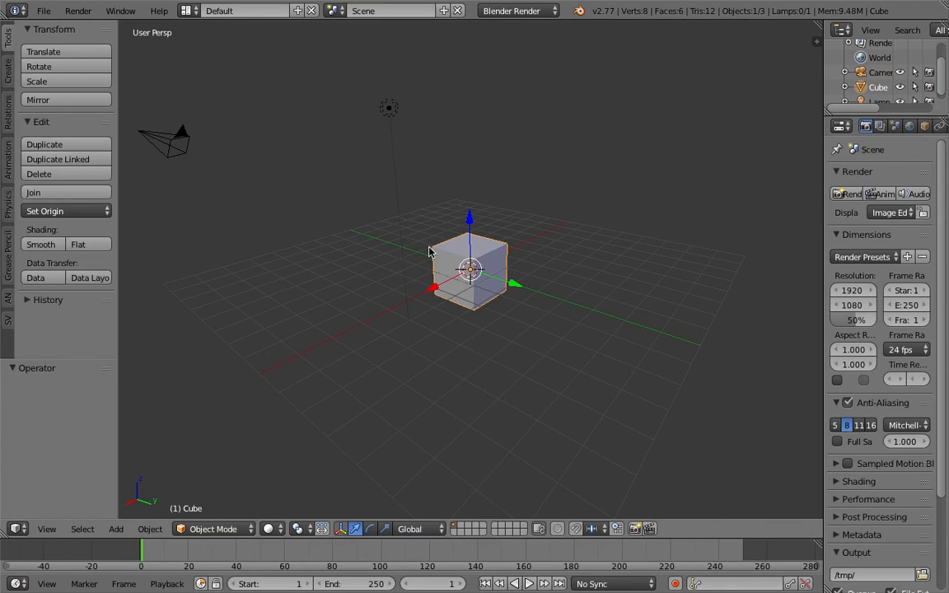
{"action": "key", "text": "Delete"}
Switch to the Compositing screen layout and add an Ico Sphere mesh to the scene.
{"action": "left_click", "coordinate": [187, 11]}
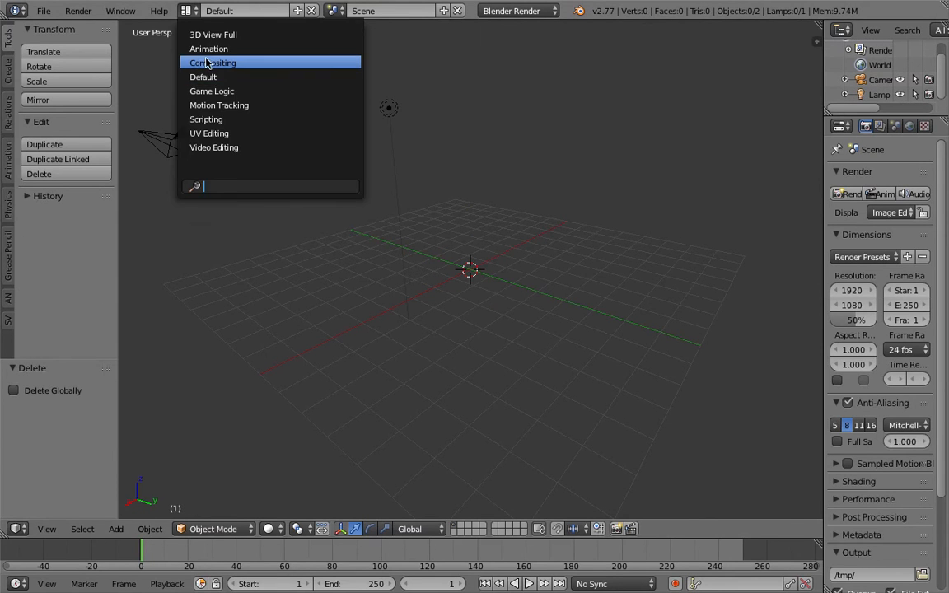
{"action": "left_click", "coordinate": [208, 64]}
{"action": "middle_click_drag", "start_coordinate": [579, 358], "coordinate": [567, 420]}
{"action": "key", "text": "shift+a"}
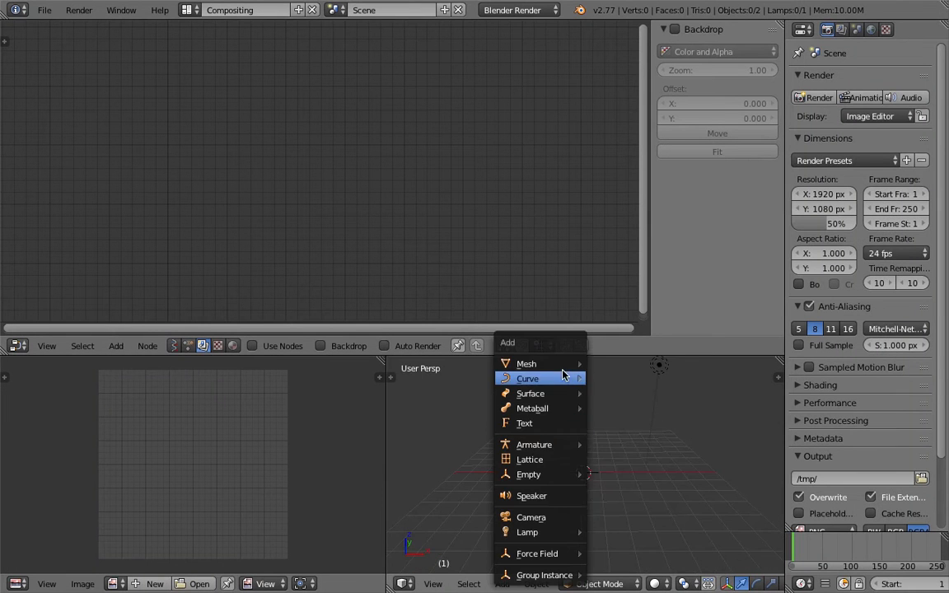
{"action": "mouse_move", "coordinate": [573, 364]}
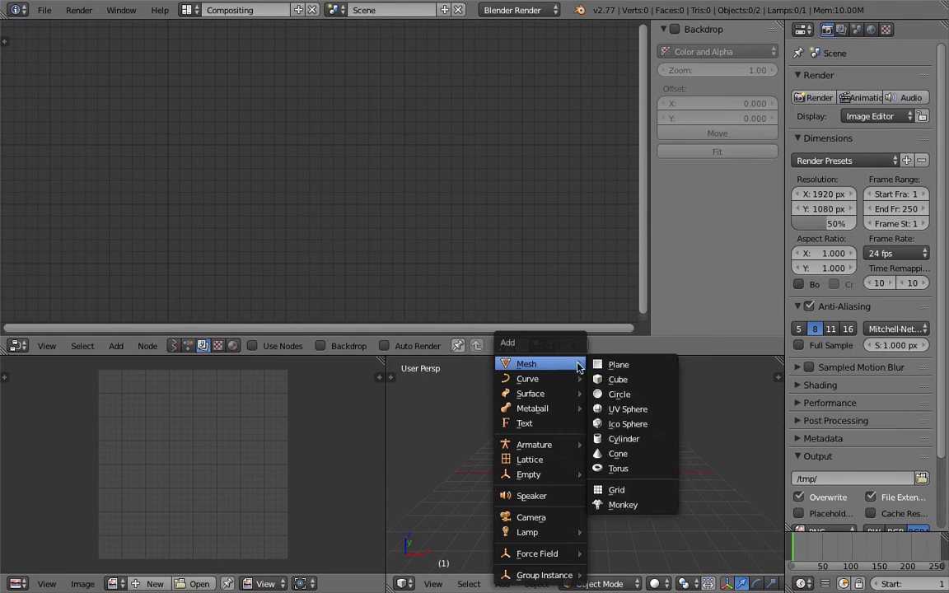
{"action": "left_click", "coordinate": [628, 425]}
Create a new Animation Nodes tree and add an Object Transforms Output node to it.
{"action": "left_click", "coordinate": [193, 345]}
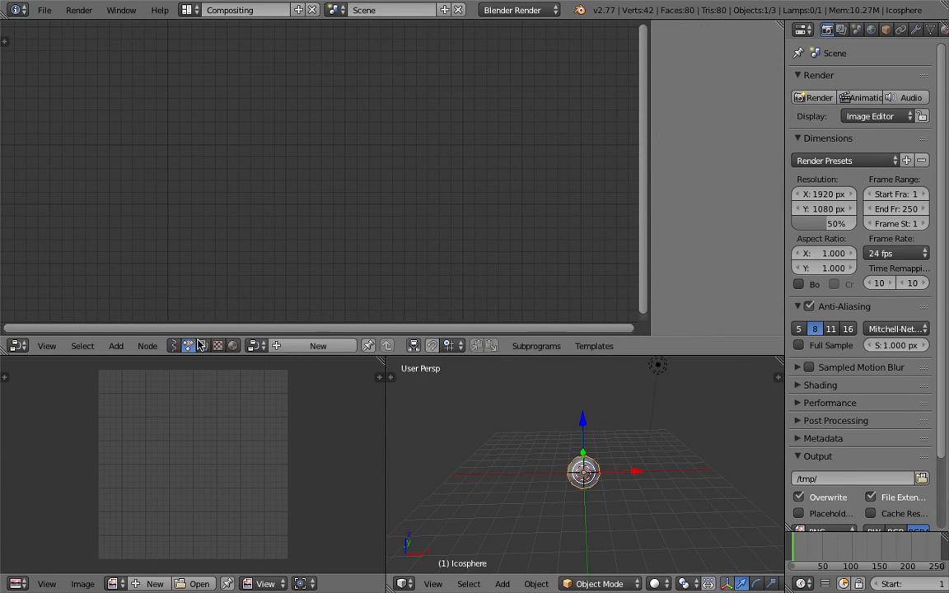
{"action": "left_click", "coordinate": [315, 346]}
{"action": "key", "text": "shift+a"}
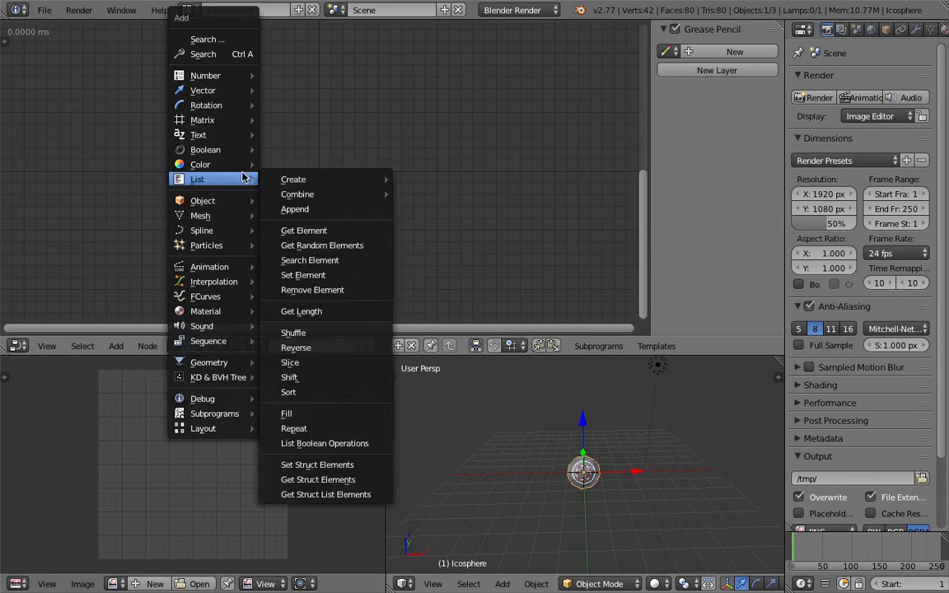
{"action": "left_click", "coordinate": [236, 51]}
{"action": "type", "text": "object tr"}
{"action": "key", "text": "Down"}
{"action": "key", "text": "Return"}
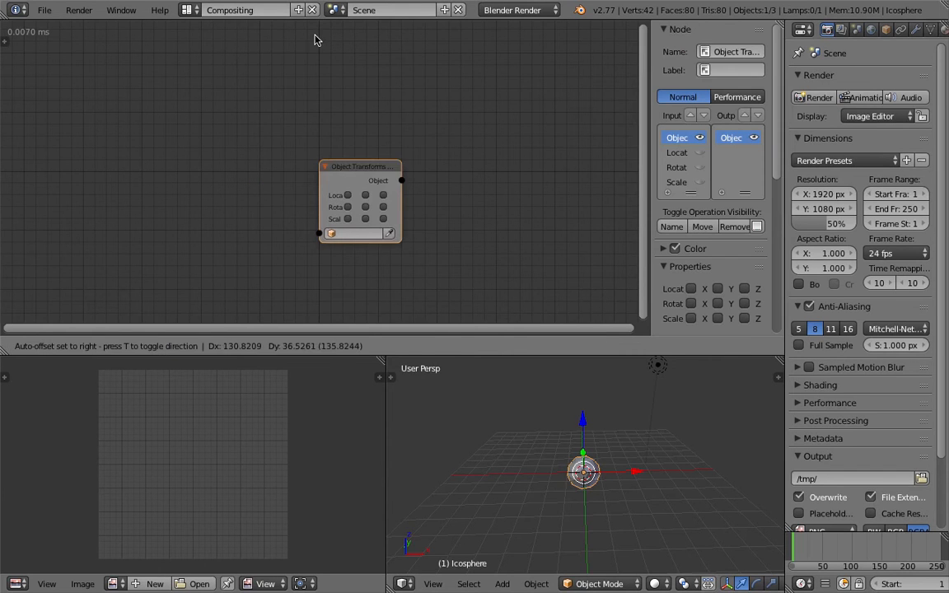
{"action": "left_click", "coordinate": [370, 169]}
Enable X, Y and Z location on the Object Transforms Output node and assign the icosphere as its object.
{"action": "left_click_drag", "start_coordinate": [355, 187], "coordinate": [445, 136]}
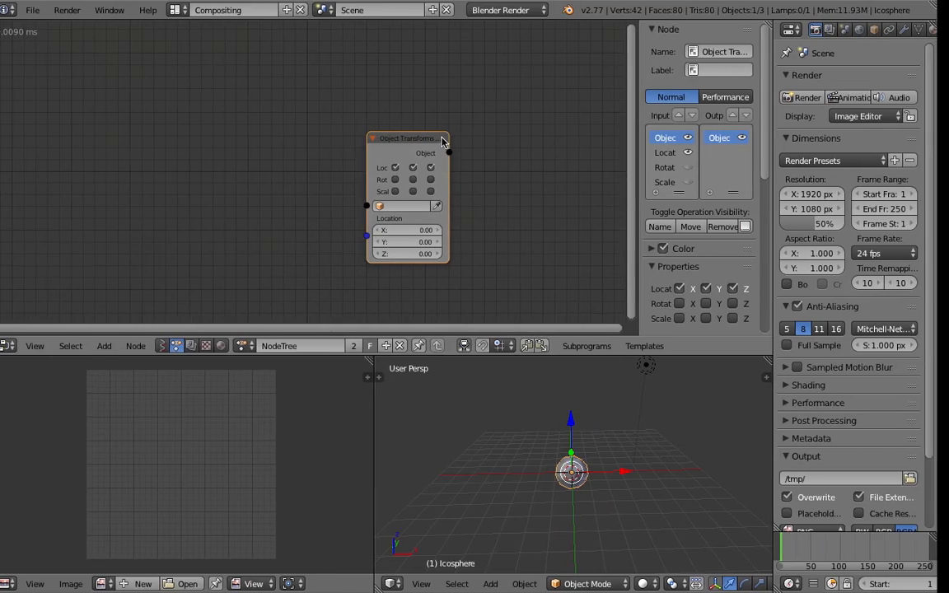
{"action": "key", "text": "ctrl+Left"}
{"action": "key", "text": "ctrl+Right"}
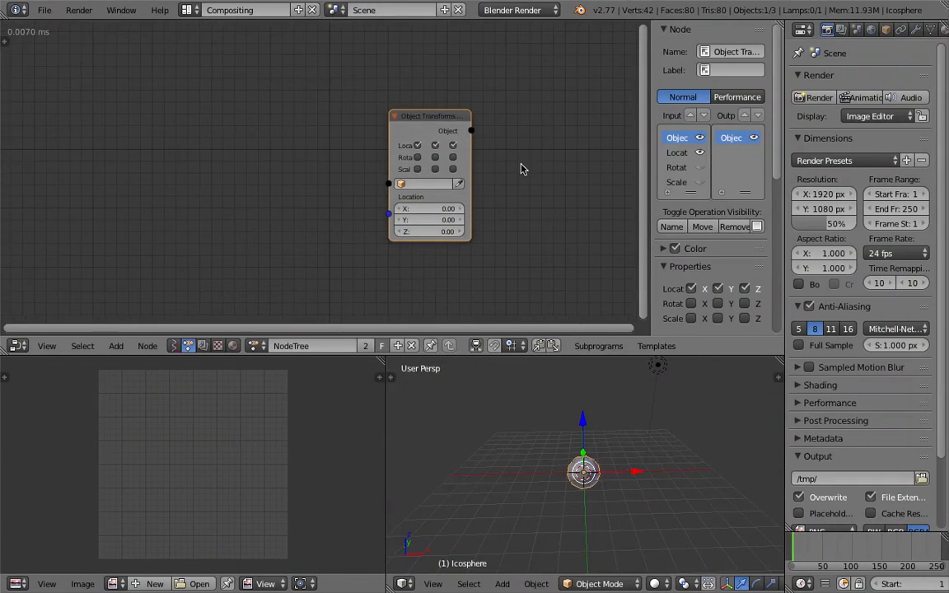
{"action": "left_click", "coordinate": [462, 177]}
Add a Vector Wiggle node and link its vector output to the Location input of Object Transforms Output.
{"action": "key", "text": "ctrl+a"}
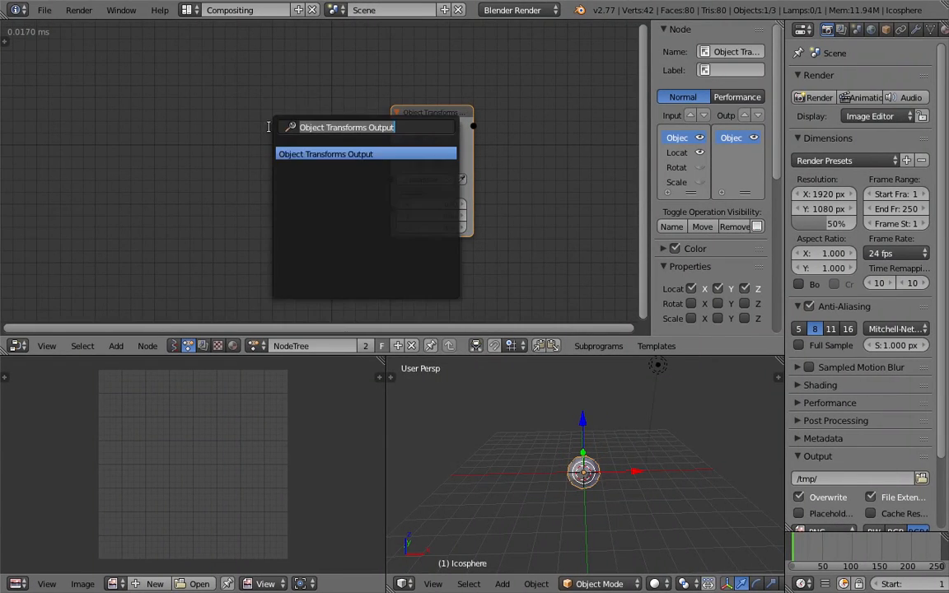
{"action": "type", "text": "wigg"}
{"action": "key", "text": "Down"}
{"action": "key", "text": "Down"}
{"action": "key", "text": "Down"}
{"action": "key", "text": "Up"}
{"action": "key", "text": "Return"}
{"action": "left_click", "coordinate": [270, 132]}
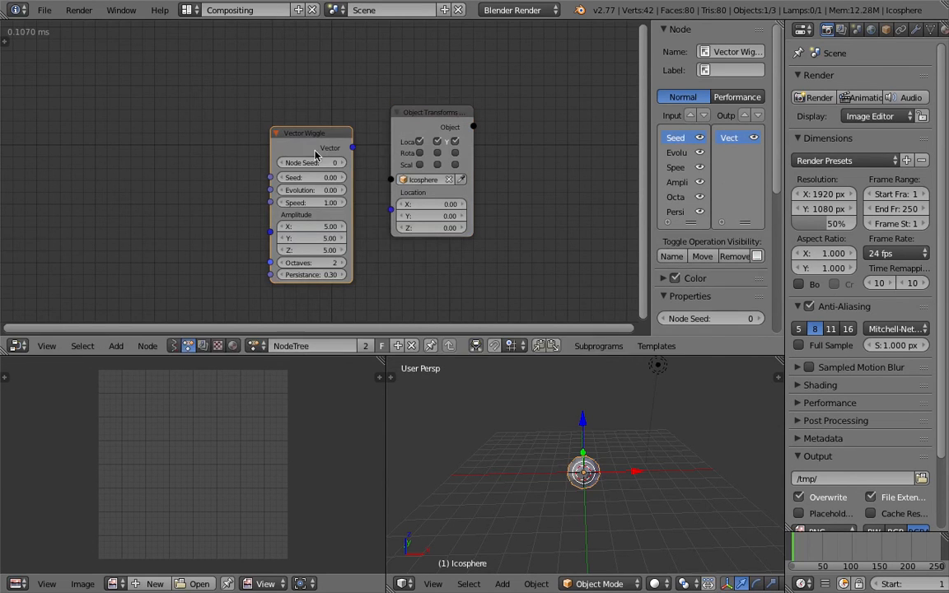
{"action": "left_click_drag", "start_coordinate": [353, 147], "coordinate": [390, 209]}
{"action": "left_click", "coordinate": [282, 203]}
{"action": "type", "text": "2"}
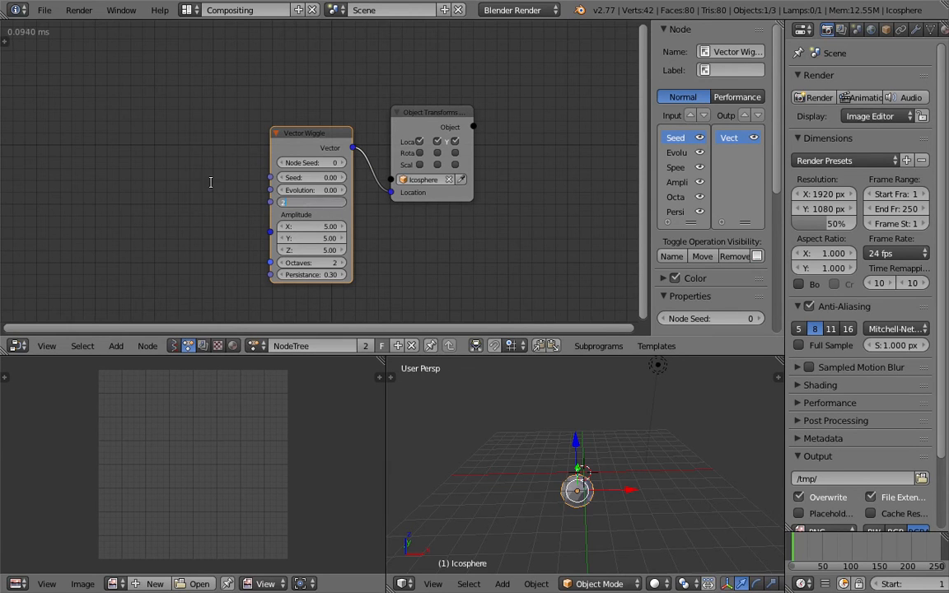
{"action": "key", "text": "Return"}
Set the Vector Wiggle's X, Y and Z amplitude to 6.
{"action": "middle_click_drag", "start_coordinate": [168, 178], "coordinate": [186, 173]}
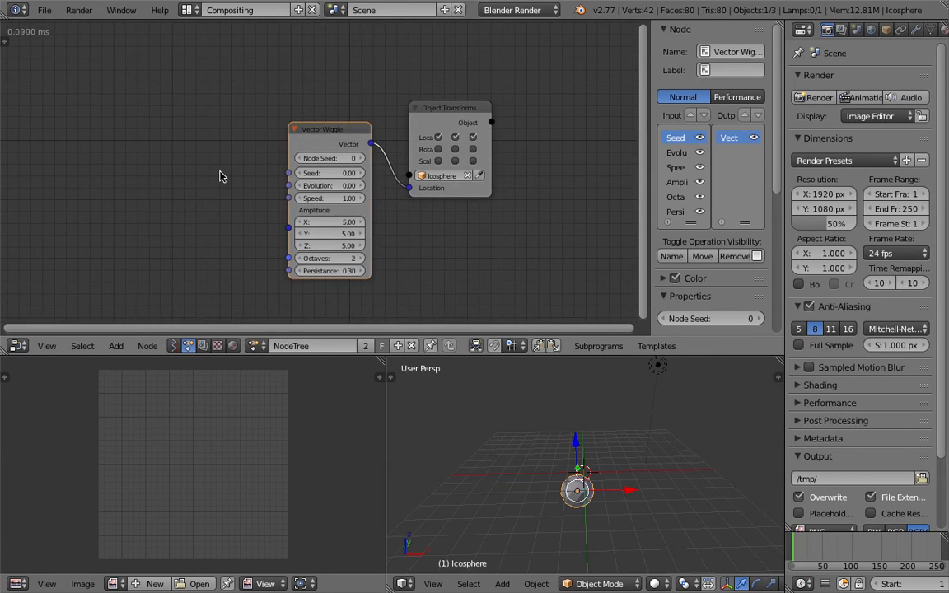
{"action": "left_click_drag", "start_coordinate": [345, 220], "coordinate": [346, 246]}
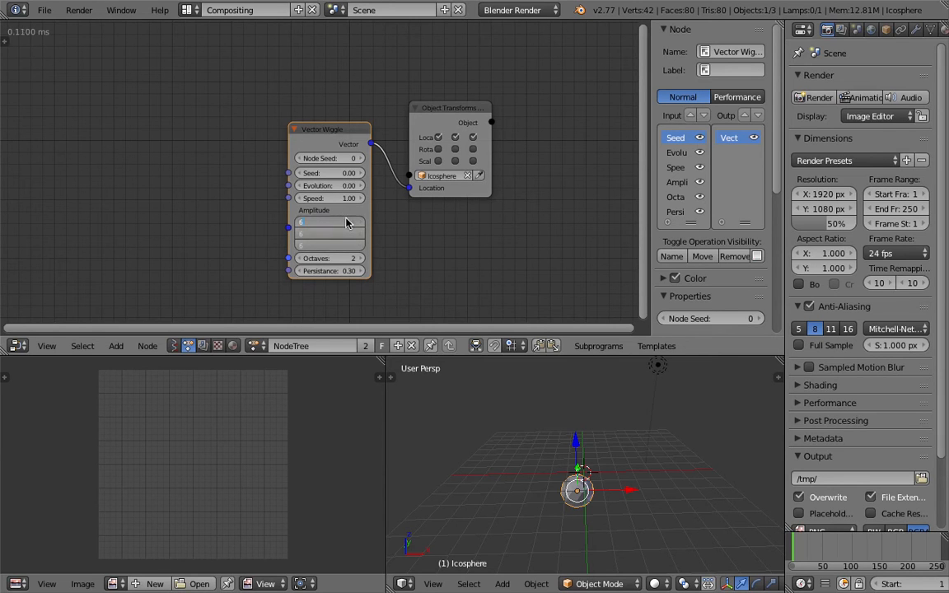
{"action": "type", "text": "6"}
{"action": "key", "text": "Return"}
Add a Time Info node, link its frame output to the Vector Wiggle's Evolution input, and space out the nodes.
{"action": "key", "text": "shift+a"}
{"action": "left_click", "coordinate": [199, 158]}
{"action": "type", "text": "frame"}
{"action": "key", "text": "Down"}
{"action": "key", "text": "Return"}
{"action": "left_click", "coordinate": [140, 144]}
{"action": "left_click_drag", "start_coordinate": [211, 171], "coordinate": [289, 187]}
{"action": "left_click_drag", "start_coordinate": [311, 129], "coordinate": [284, 116]}
{"action": "middle_click_drag", "start_coordinate": [473, 94], "coordinate": [438, 93]}
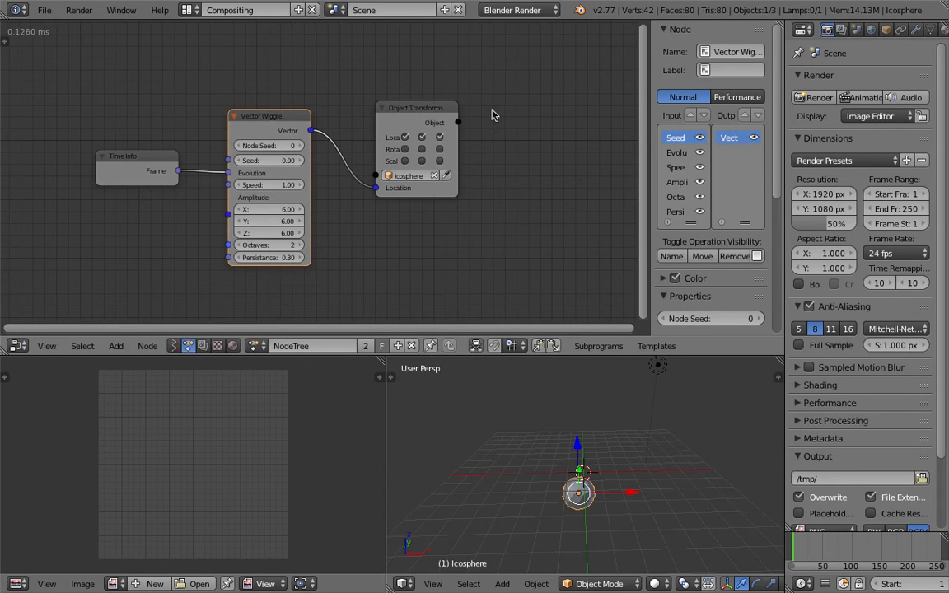
Add a Set Keyframes node and link the Object Transforms Output's object to its Object input.
{"action": "key", "text": "shift+a"}
{"action": "left_click", "coordinate": [494, 113]}
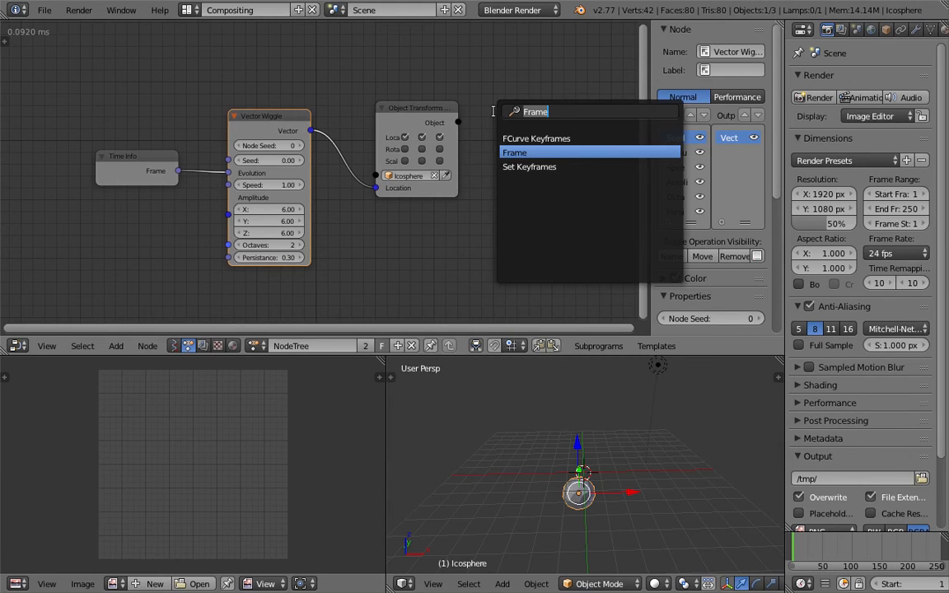
{"action": "key", "text": "Down"}
{"action": "key", "text": "Return"}
{"action": "left_click", "coordinate": [491, 121]}
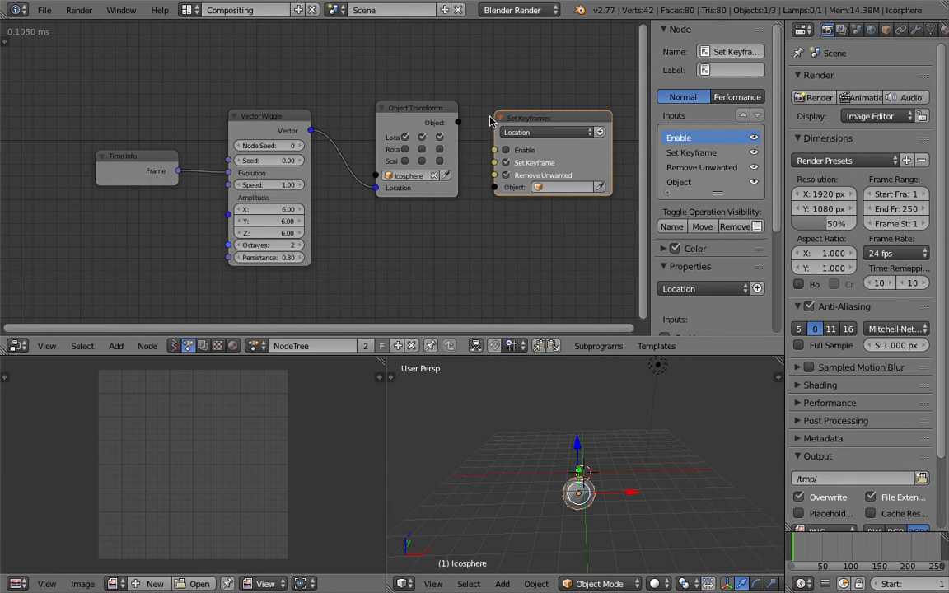
{"action": "left_click_drag", "start_coordinate": [458, 122], "coordinate": [495, 187]}
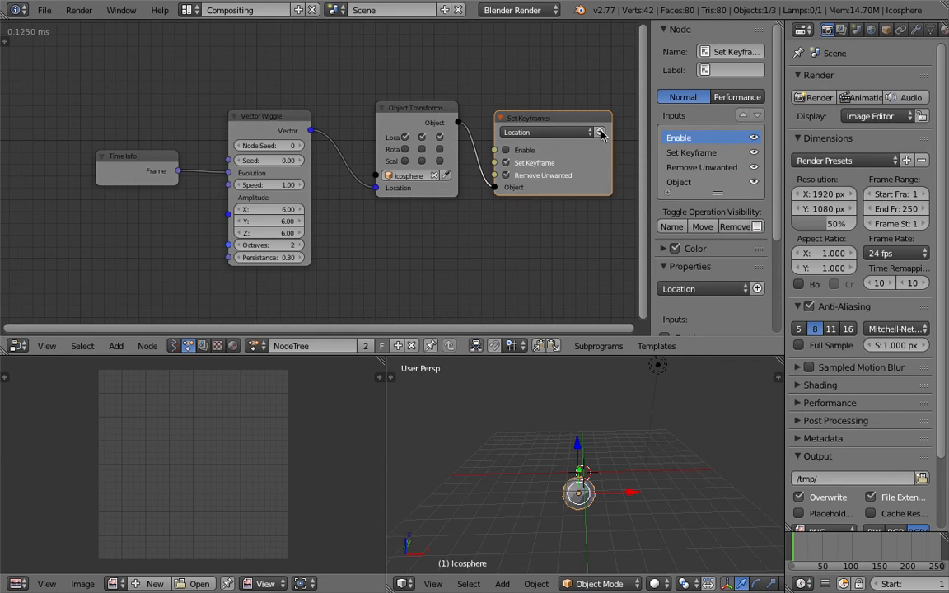
Add the Location path to the Set Keyframes node and enable keyframing.
{"action": "left_click", "coordinate": [601, 132]}
{"action": "left_click", "coordinate": [509, 164]}
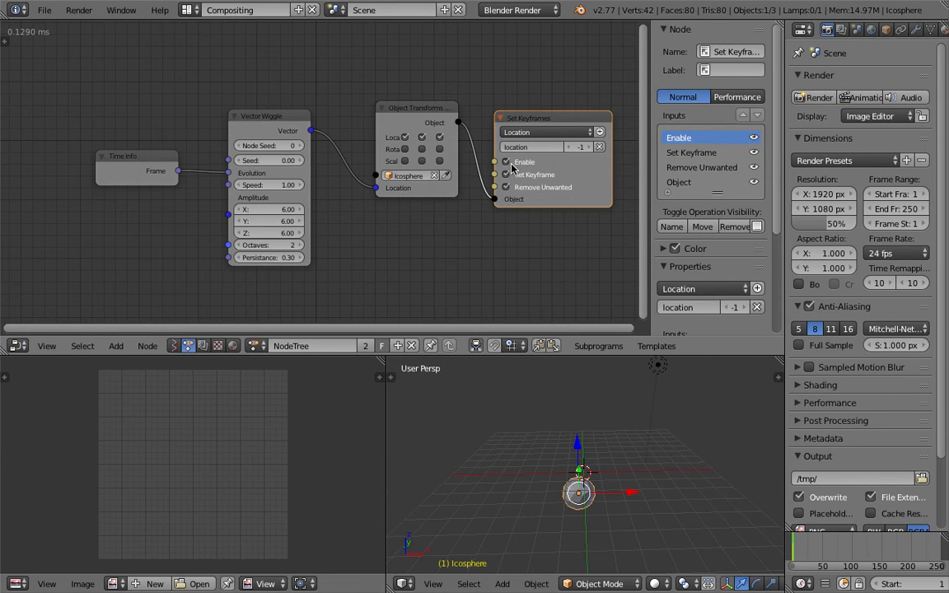
{"action": "scroll", "coordinate": [914, 583], "scroll_direction": "down", "scroll_amount": 5}
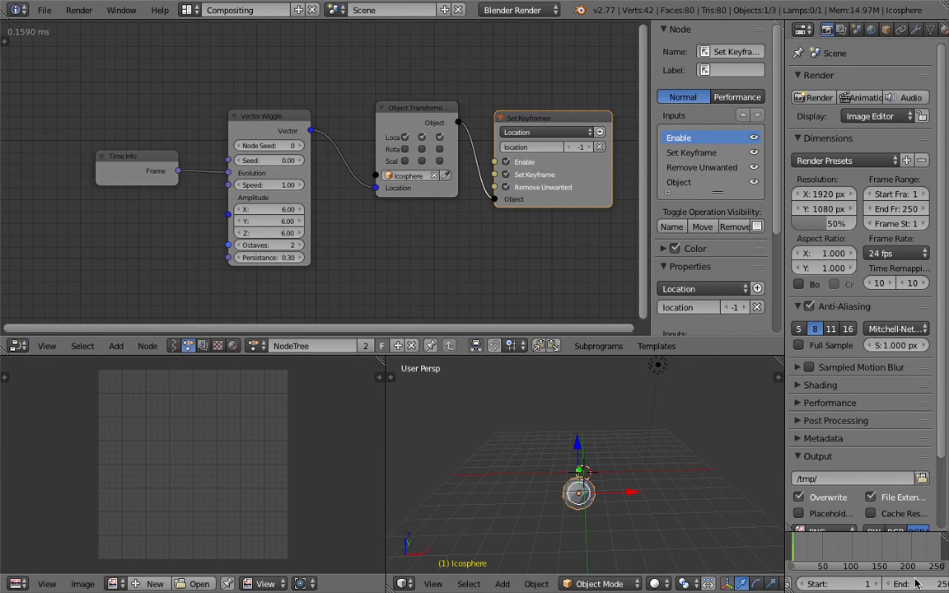
Play the animation through the full frame range to bake the icosphere's location keyframes, then preview the motion.
{"action": "scroll", "coordinate": [924, 584], "scroll_direction": "down", "scroll_amount": 3}
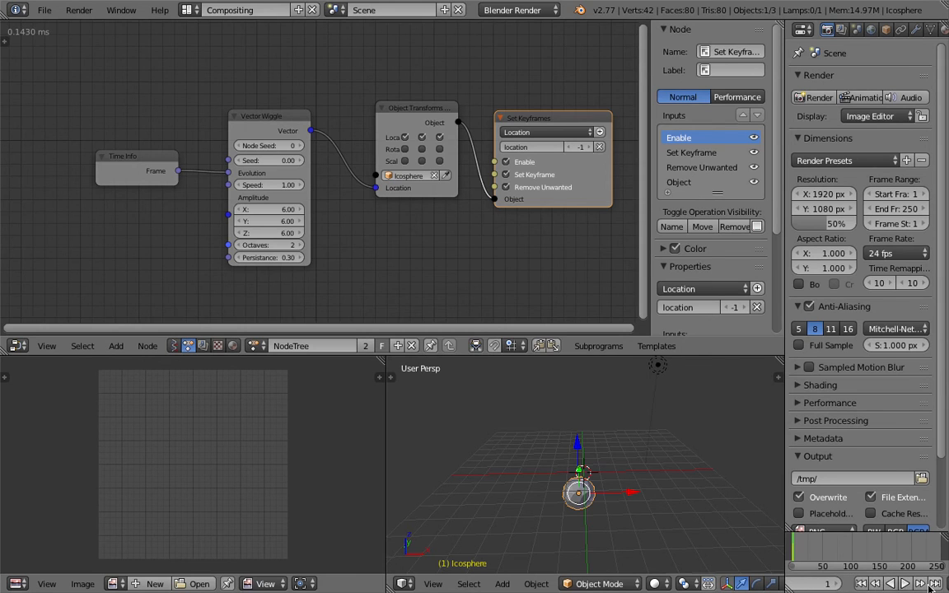
{"action": "left_click", "coordinate": [907, 583]}
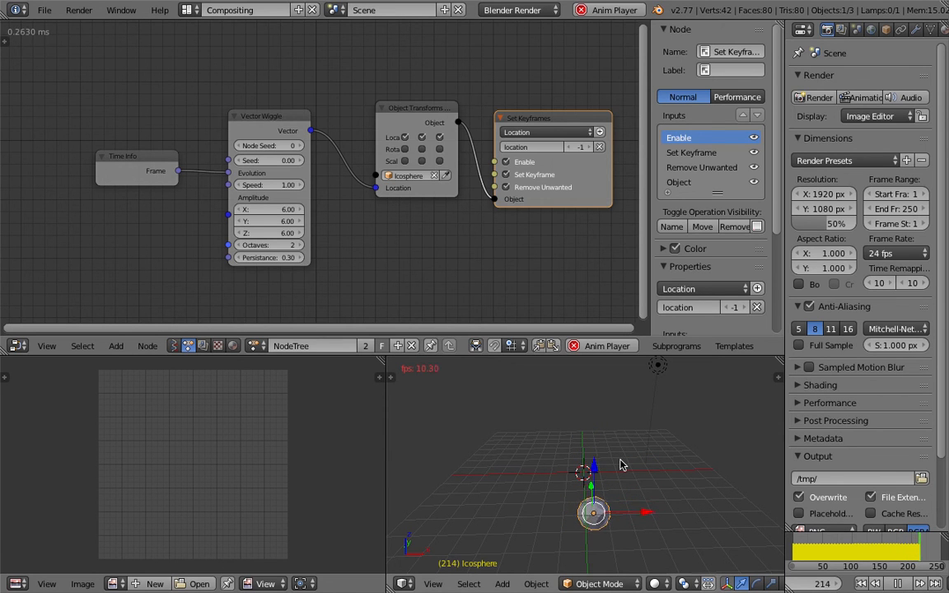
{"action": "left_click", "coordinate": [899, 585]}
{"action": "key", "text": "alt+a"}
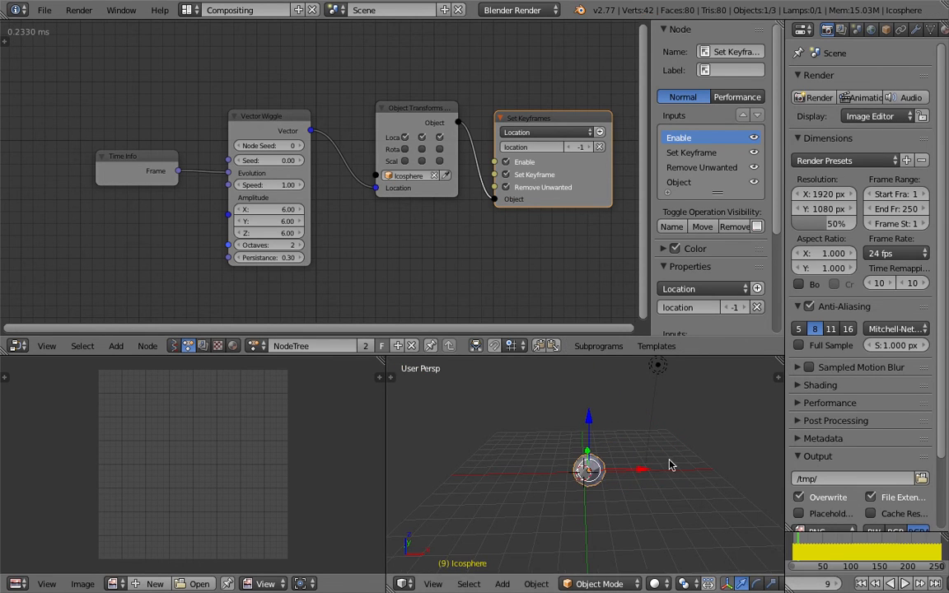
{"action": "key", "text": "alt+a"}
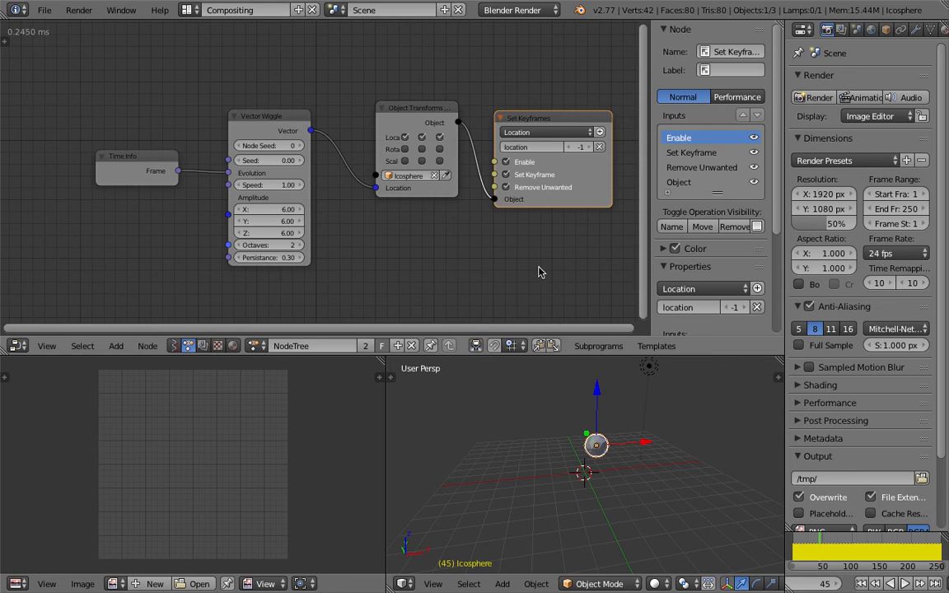
Select all nodes in the node tree and delete them.
{"action": "left_click", "coordinate": [537, 270]}
{"action": "key", "text": "a"}
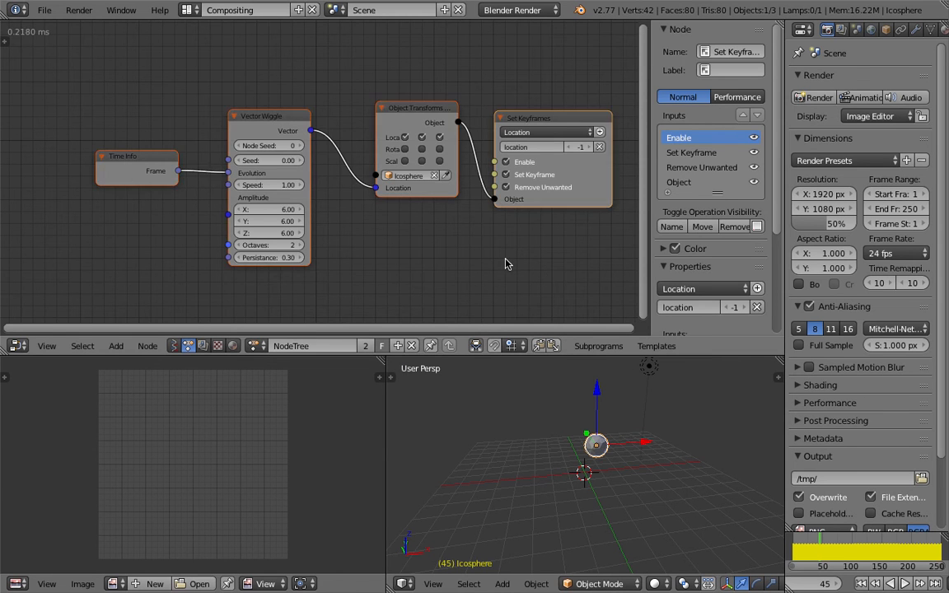
{"action": "key", "text": "x"}
Save the Blender file with the baked icosphere animation.
{"action": "left_click", "coordinate": [45, 11]}
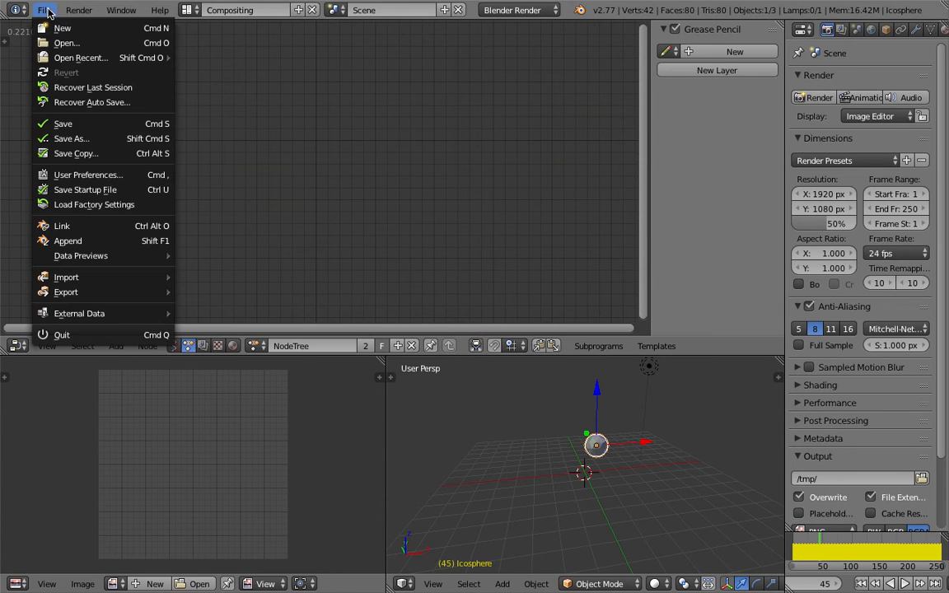
{"action": "left_click", "coordinate": [74, 124]}
{"action": "left_click", "coordinate": [268, 129]}
{"action": "left_click", "coordinate": [840, 66]}
{"action": "left_click", "coordinate": [895, 49]}
Play back the baked icosphere animation with the node tree empty and check the motion.
{"action": "key", "text": "alt+a"}
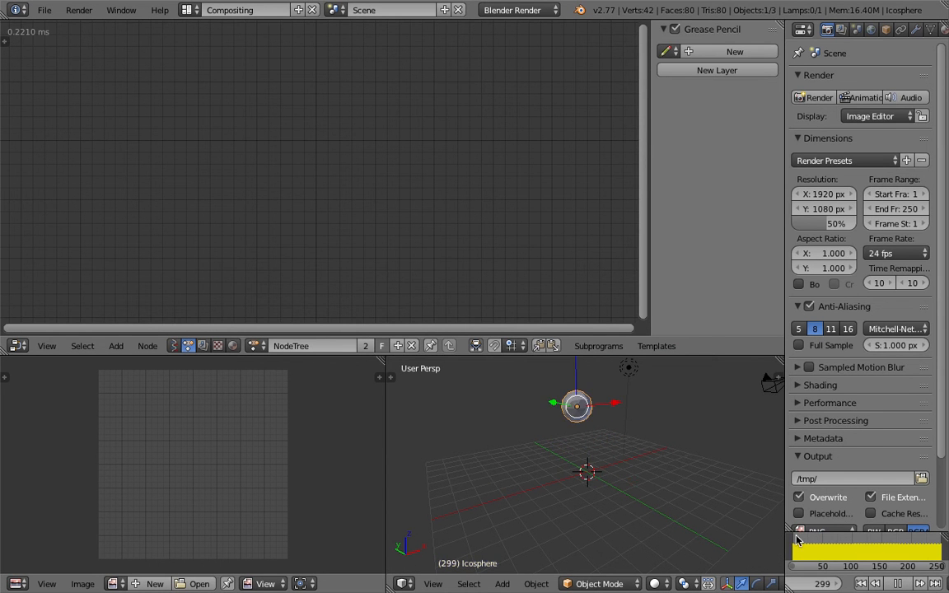
{"action": "left_click", "coordinate": [898, 583]}
{"action": "middle_click_drag", "start_coordinate": [672, 473], "coordinate": [677, 472]}
Scale down the icosphere's mesh in Edit Mode, return to Object Mode and scrub the timeline to frame 231.
{"action": "key", "text": "Tab"}
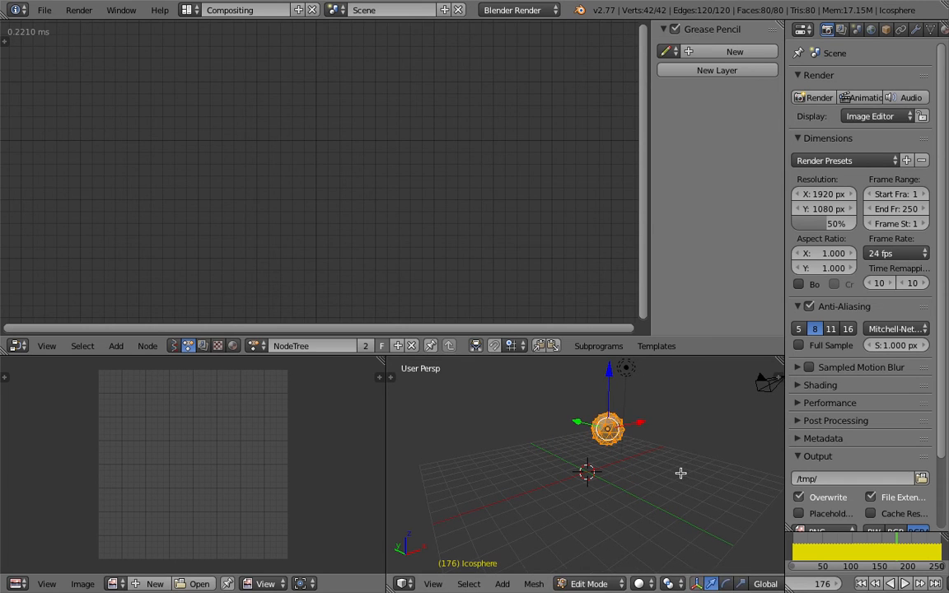
{"action": "key", "text": "s"}
{"action": "left_click", "coordinate": [649, 461]}
{"action": "key", "text": "Tab"}
{"action": "left_click", "coordinate": [799, 549]}
{"action": "left_click_drag", "start_coordinate": [817, 549], "coordinate": [929, 550]}
{"action": "middle_click_drag", "start_coordinate": [561, 468], "coordinate": [595, 468]}
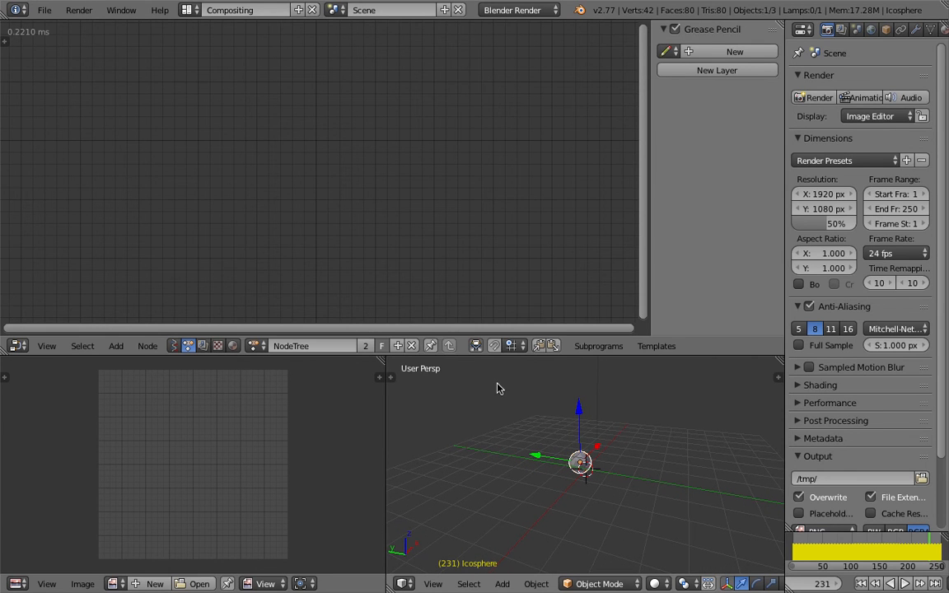
Add an Object Instancer node to the empty node tree.
{"action": "key", "text": "shift+a"}
{"action": "left_click", "coordinate": [216, 197]}
{"action": "type", "text": "object ins"}
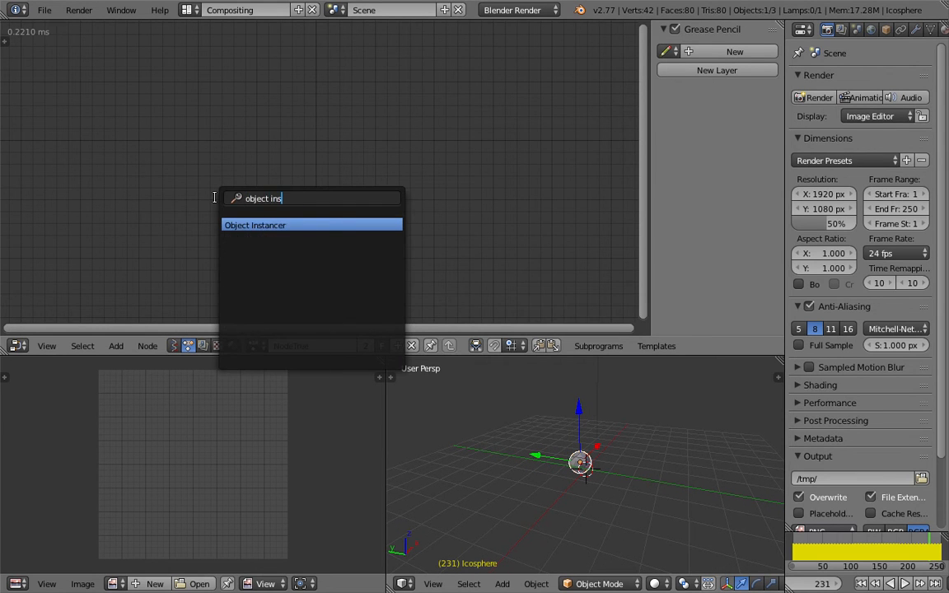
{"action": "key", "text": "Return"}
{"action": "left_click", "coordinate": [210, 107]}
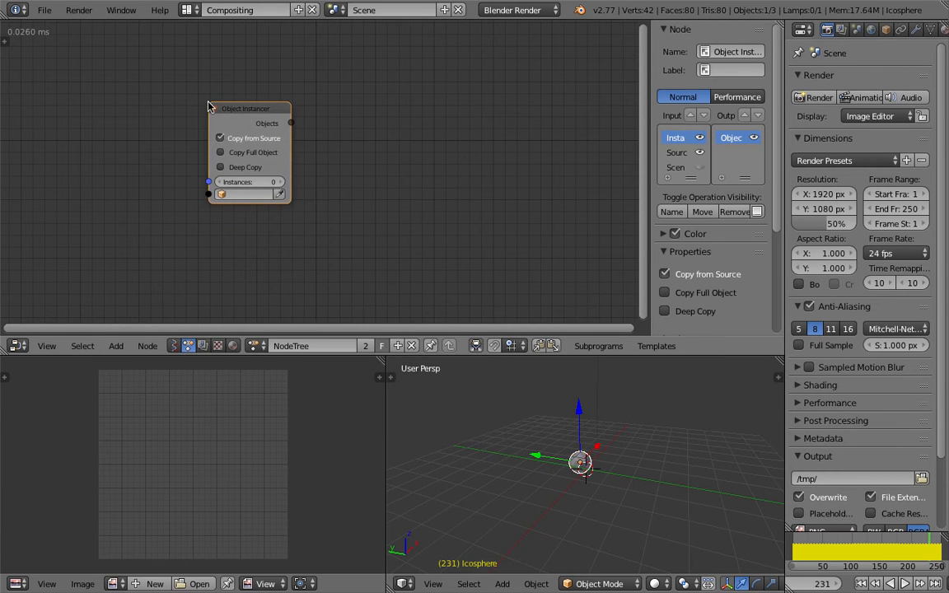
Add a Time Info node and link its Frame output to the Object Instancer's Instances input.
{"action": "key", "text": "shift+a"}
{"action": "left_click", "coordinate": [144, 175]}
{"action": "type", "text": "frame"}
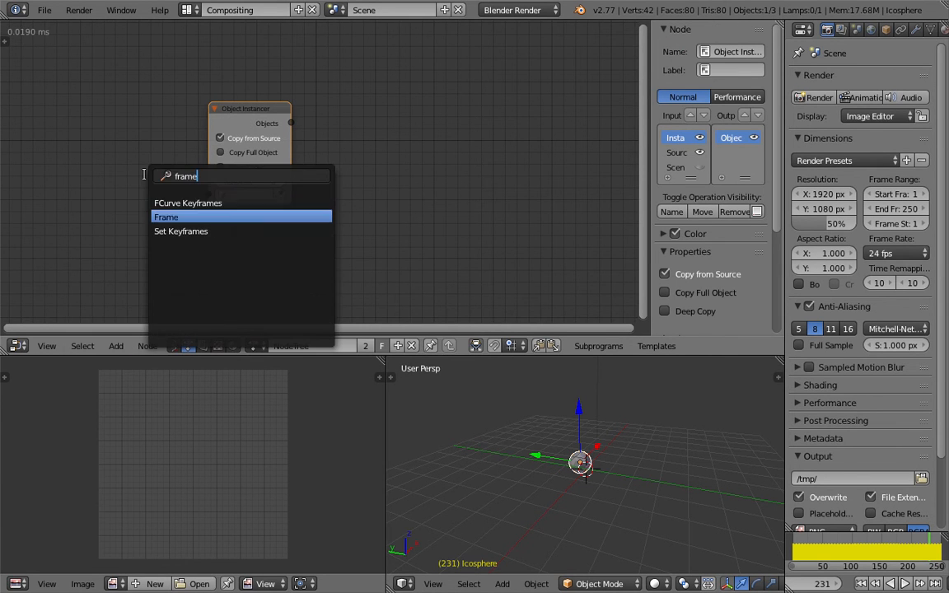
{"action": "key", "text": "Return"}
{"action": "left_click", "coordinate": [60, 176]}
{"action": "left_click_drag", "start_coordinate": [143, 192], "coordinate": [214, 187]}
Space the Object Instancer away from the conversion node and assign the Icosphere as its source object.
{"action": "left_click_drag", "start_coordinate": [254, 118], "coordinate": [297, 113]}
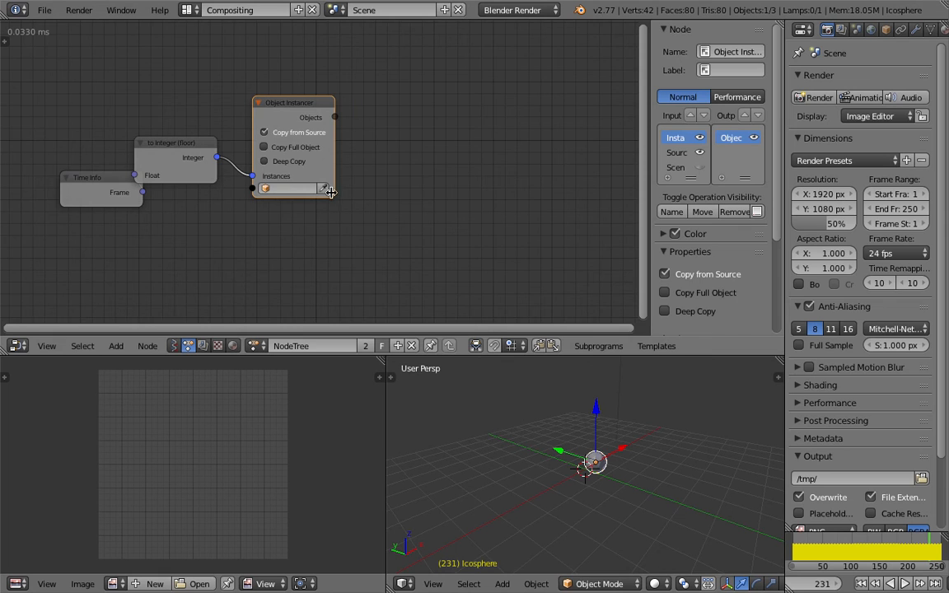
{"action": "left_click", "coordinate": [323, 187]}
{"action": "middle_click_drag", "start_coordinate": [350, 141], "coordinate": [337, 133]}
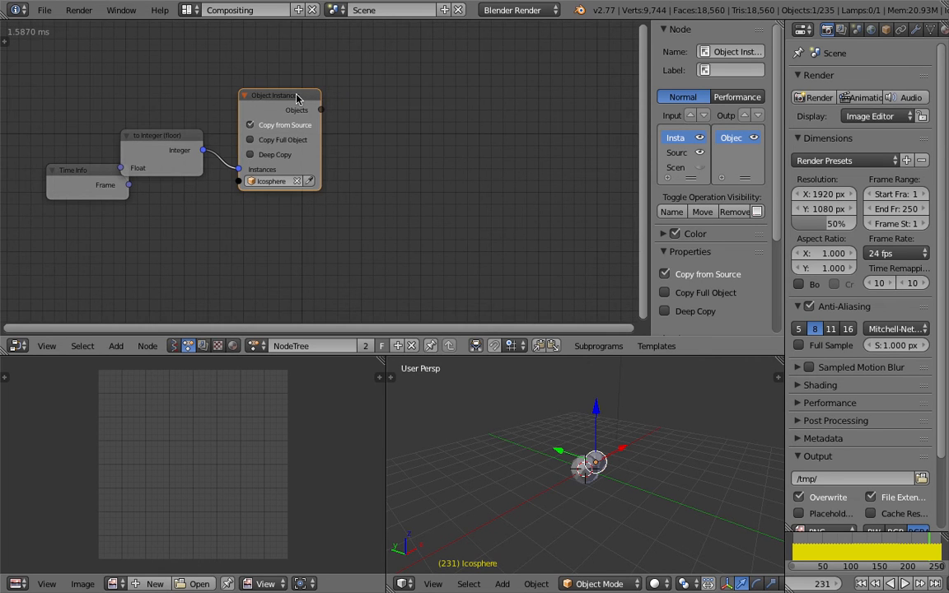
Create a loop through the Object Instancer's Objects output and place its nodes beside the instancer.
{"action": "key", "text": "w"}
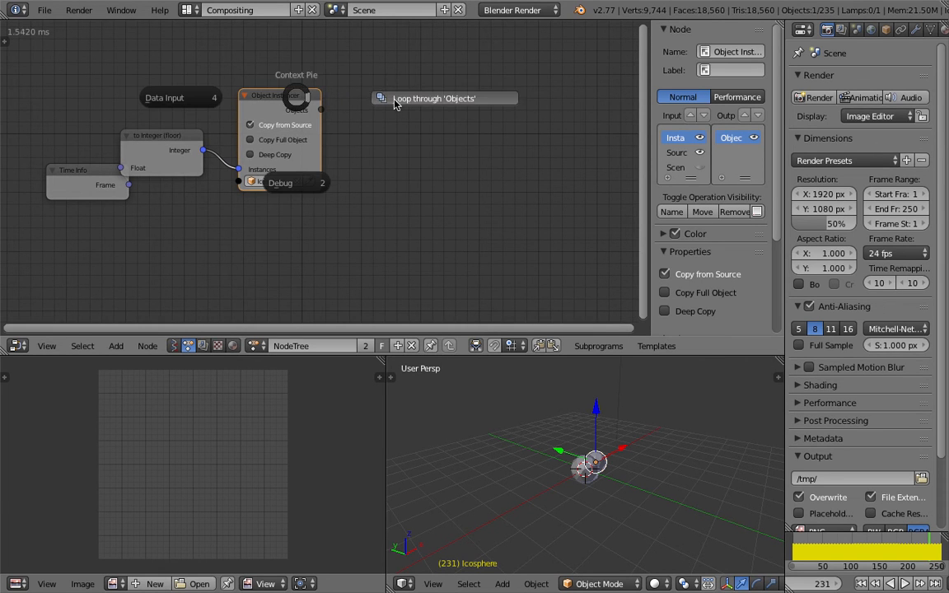
{"action": "left_click", "coordinate": [395, 102]}
{"action": "left_click", "coordinate": [506, 100]}
{"action": "middle_click_drag", "start_coordinate": [451, 100], "coordinate": [383, 93]}
Rename the Loop Input's object iterator to "Object Instance Copy".
{"action": "double_click", "coordinate": [480, 129]}
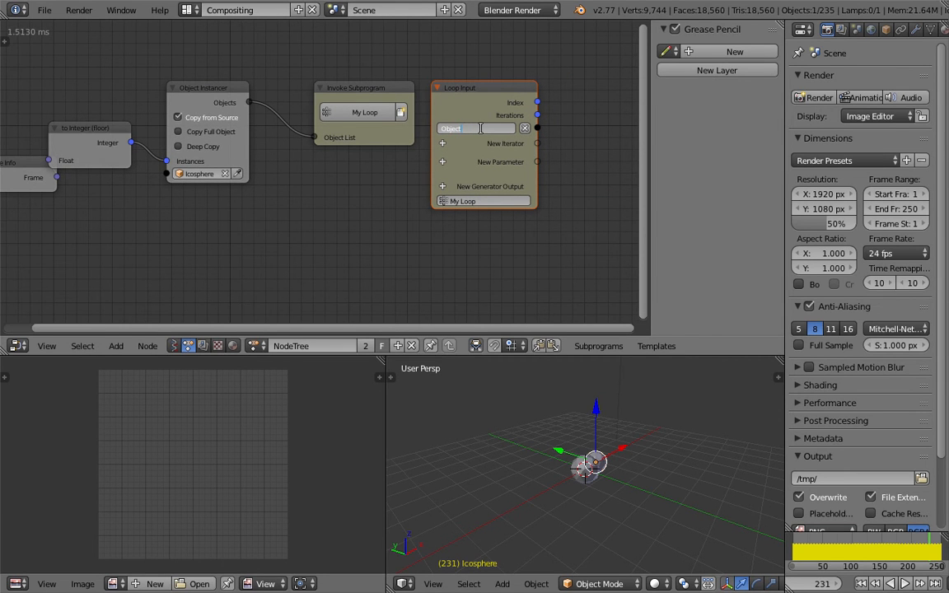
{"action": "type", "text": "Object Instance Copy"}
{"action": "key", "text": "Return"}
Hide the node editor's properties sidebar and scrub the timeline to frame 131.
{"action": "scroll", "coordinate": [473, 102], "scroll_direction": "down", "scroll_amount": 1}
{"action": "middle_click_drag", "start_coordinate": [438, 93], "coordinate": [392, 82]}
{"action": "left_click_drag", "start_coordinate": [708, 92], "coordinate": [725, 111]}
{"action": "middle_click_drag", "start_coordinate": [618, 133], "coordinate": [609, 136]}
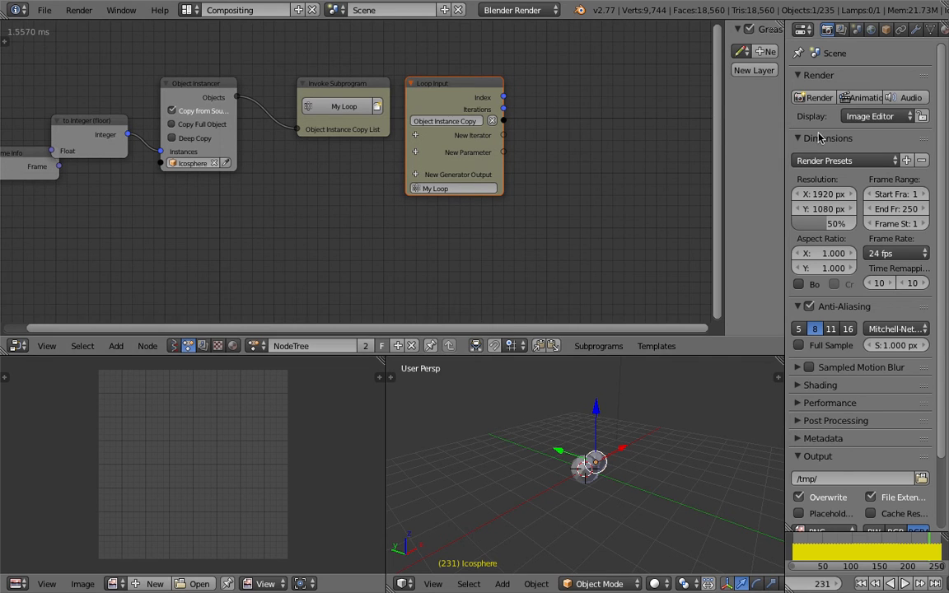
{"action": "key", "text": "n"}
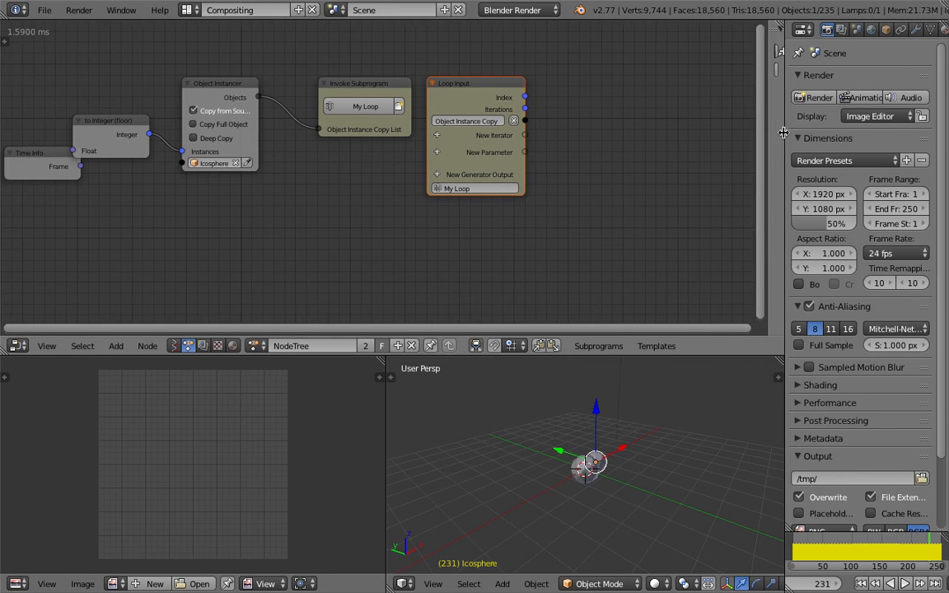
{"action": "scroll", "coordinate": [569, 173], "scroll_direction": "down", "scroll_amount": 1}
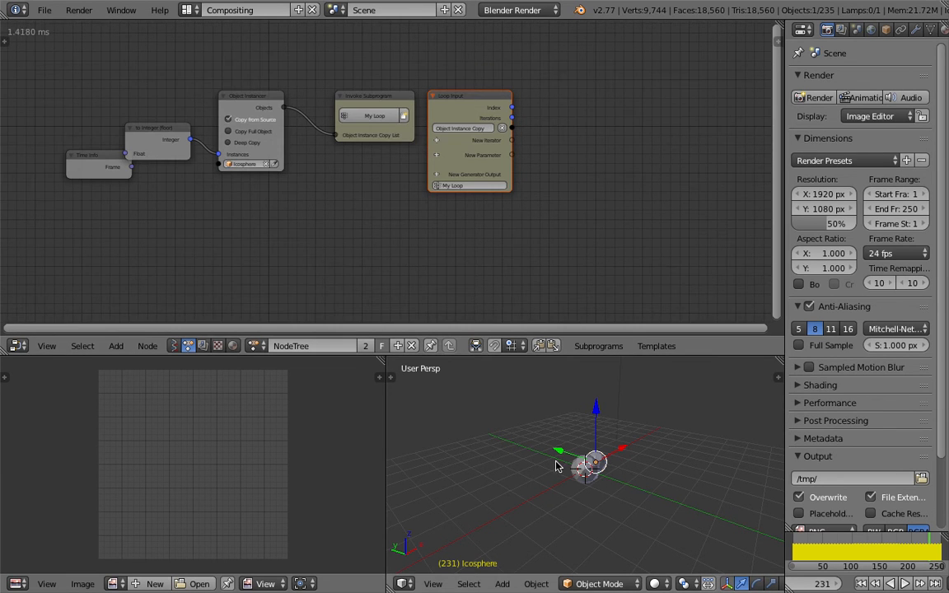
{"action": "left_click_drag", "start_coordinate": [815, 552], "coordinate": [869, 553]}
Add an Object Input node below the Object Instancer and assign the Icosphere to it.
{"action": "key", "text": "shift+a"}
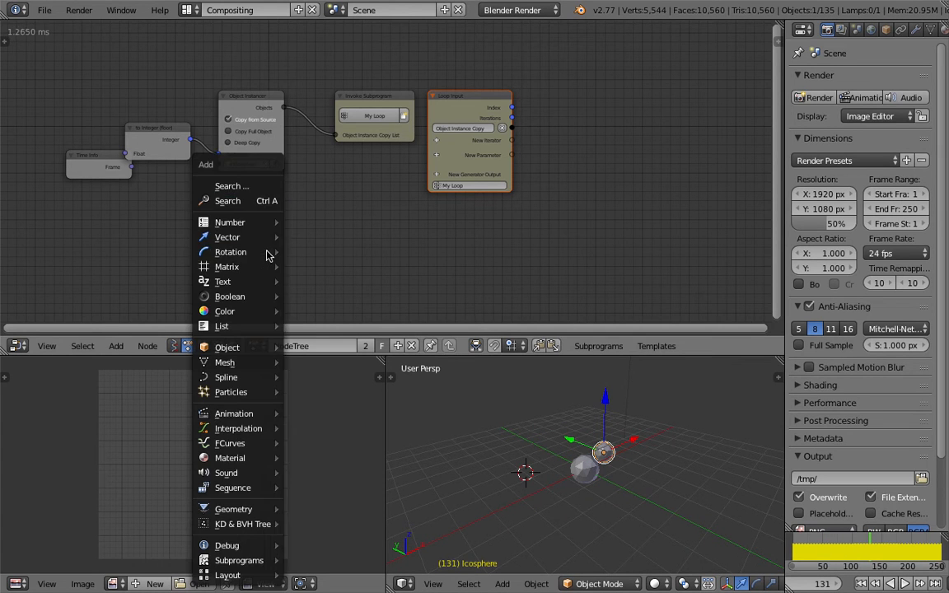
{"action": "left_click", "coordinate": [265, 202]}
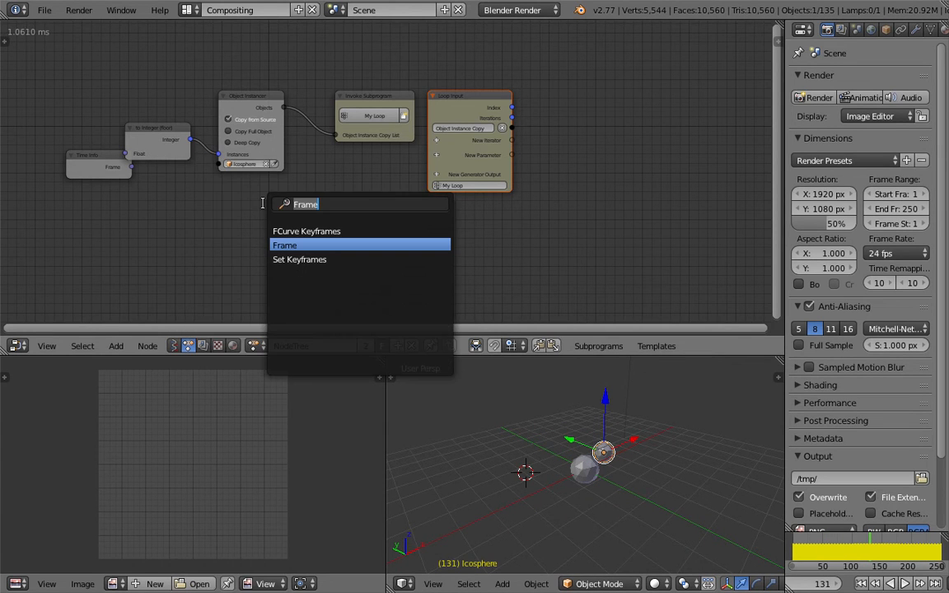
{"action": "key", "text": "BackSpace"}
{"action": "type", "text": "object in"}
{"action": "key", "text": "Down"}
{"action": "key", "text": "Return"}
{"action": "left_click", "coordinate": [265, 204]}
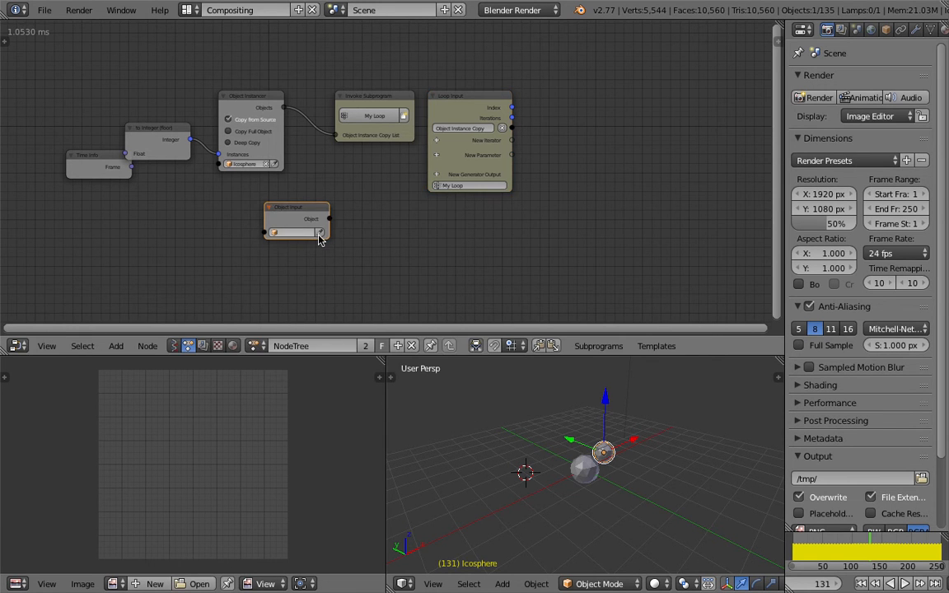
{"action": "left_click", "coordinate": [320, 234]}
Add an Object parameter to the Loop Input and link the Object Input node to the Invoke Subprogram's Object input.
{"action": "scroll", "coordinate": [479, 205], "scroll_direction": "up", "scroll_amount": 2}
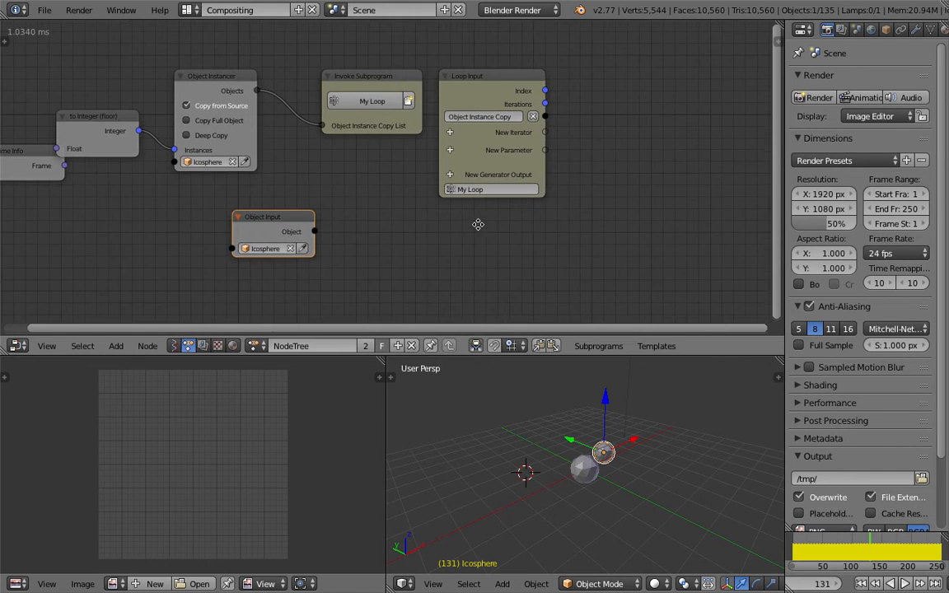
{"action": "left_click", "coordinate": [467, 159]}
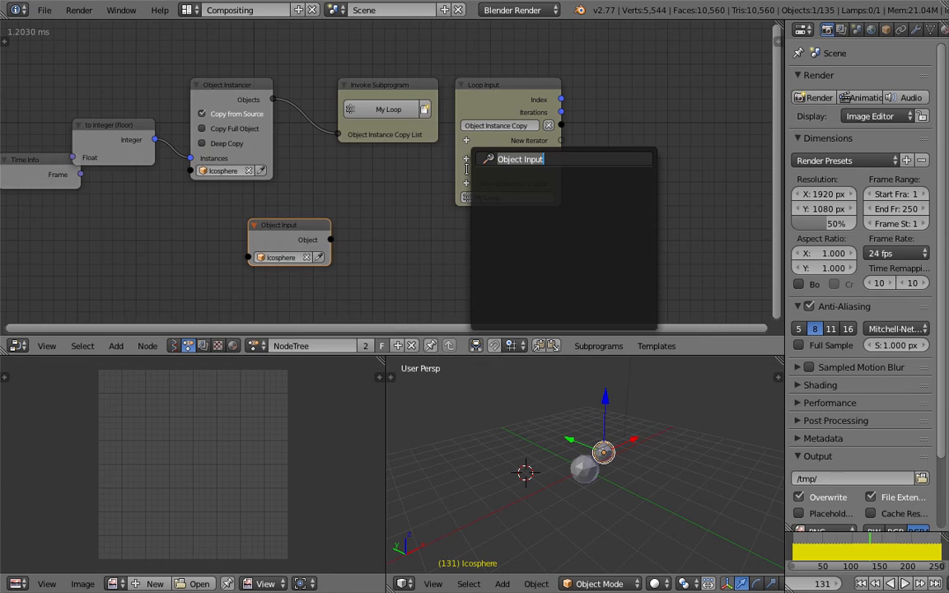
{"action": "type", "text": "object"}
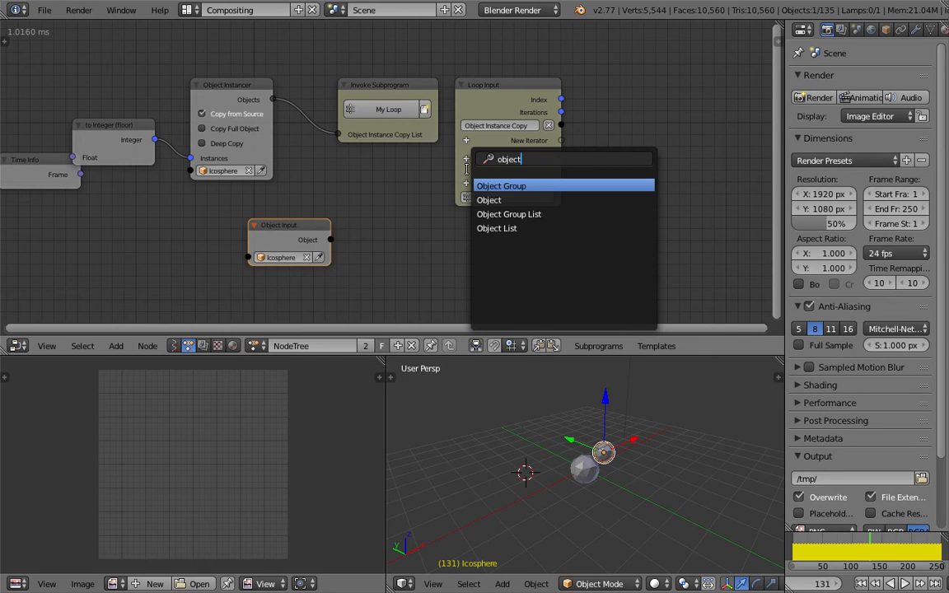
{"action": "key", "text": "Down"}
{"action": "key", "text": "Return"}
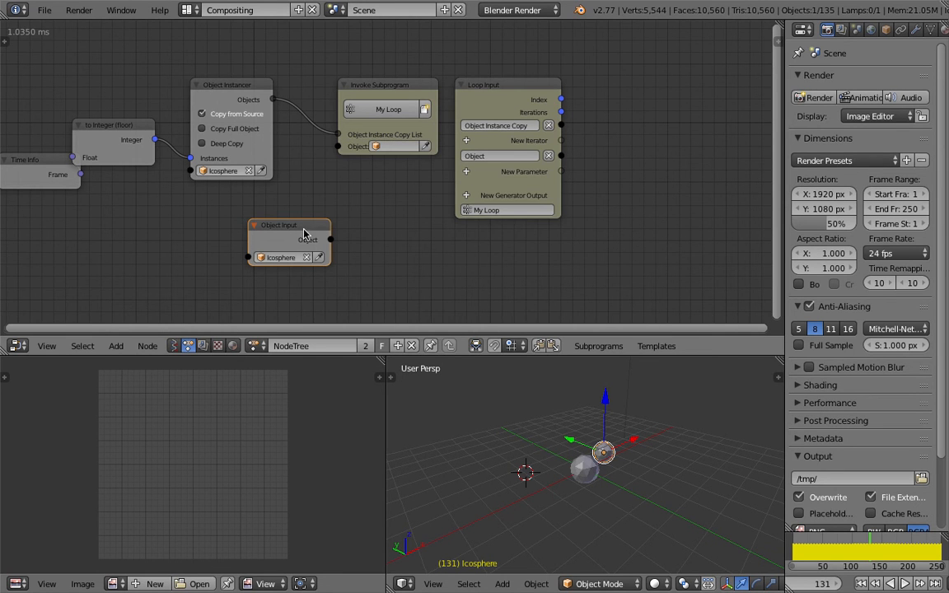
{"action": "left_click_drag", "start_coordinate": [251, 225], "coordinate": [235, 226]}
{"action": "left_click_drag", "start_coordinate": [314, 240], "coordinate": [313, 137]}
Add an Object Transforms Output node well beyond the Loop Input, leaving room between them.
{"action": "scroll", "coordinate": [581, 190], "scroll_direction": "down", "scroll_amount": 1}
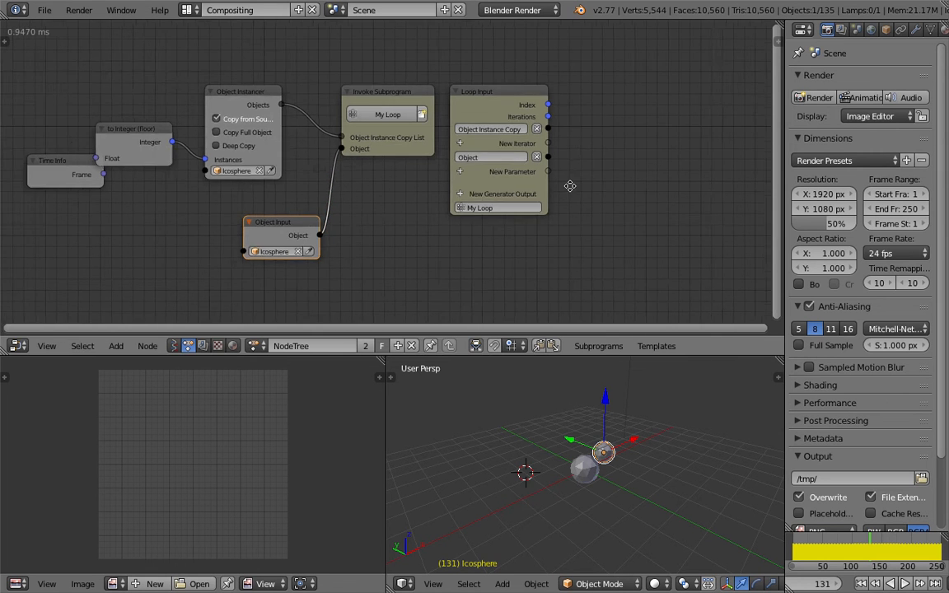
{"action": "middle_click_drag", "start_coordinate": [570, 186], "coordinate": [428, 192]}
{"action": "key", "text": "shift+a"}
{"action": "left_click", "coordinate": [535, 162]}
{"action": "type", "text": "obj"}
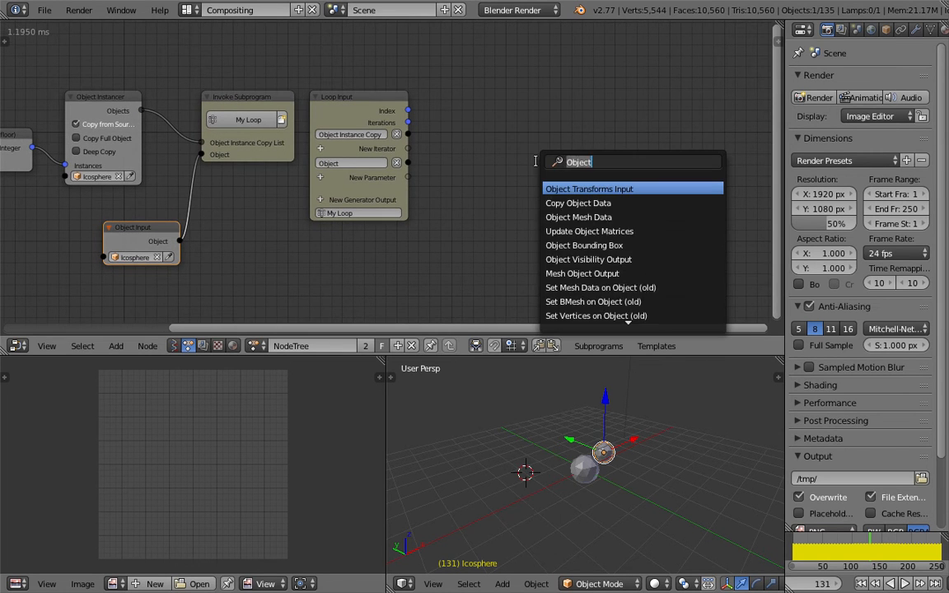
{"action": "type", "text": "ect trn"}
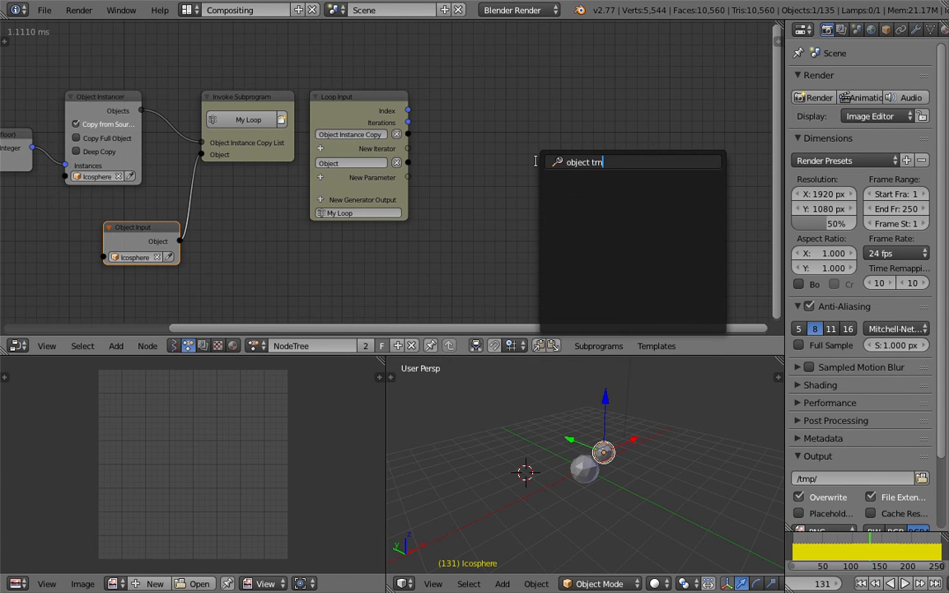
{"action": "key", "text": "BackSpace"}
{"action": "key", "text": "BackSpace"}
{"action": "key", "text": "Down"}
{"action": "key", "text": "Return"}
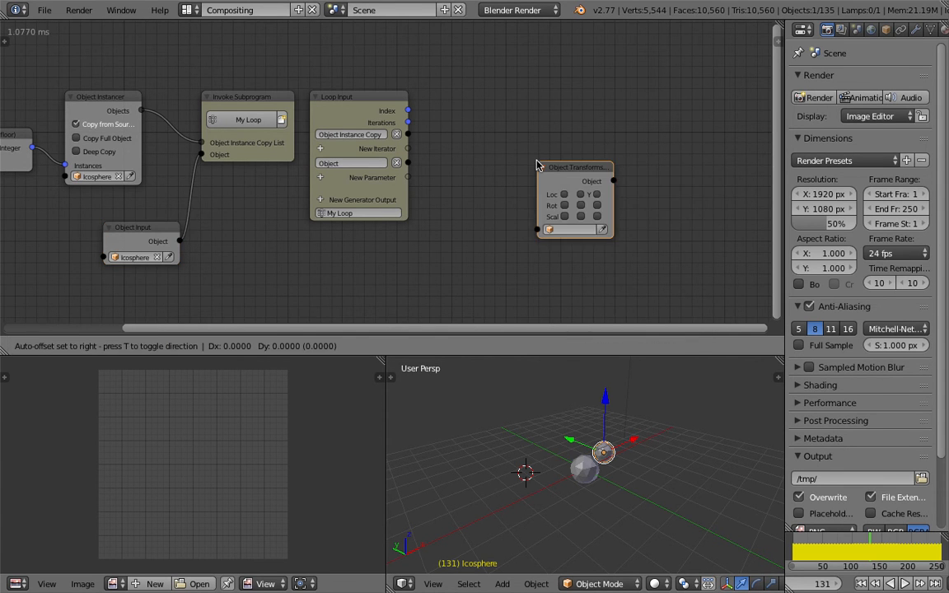
{"action": "left_click", "coordinate": [640, 138]}
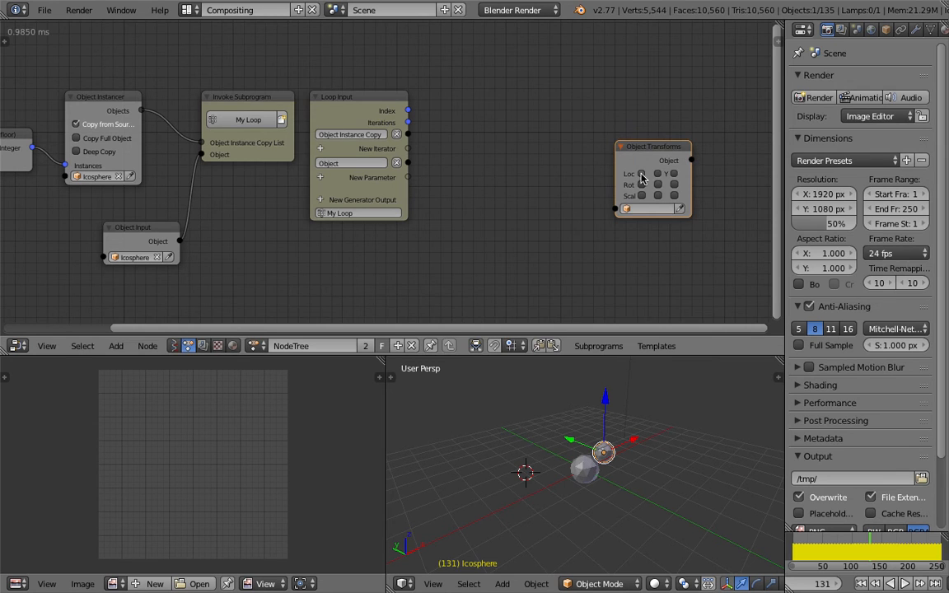
Enable X, Y and Z location on the Object Transforms Output and link Object Instance Copy to its Object input.
{"action": "left_click", "coordinate": [641, 174]}
{"action": "left_click", "coordinate": [658, 173]}
{"action": "left_click", "coordinate": [674, 174]}
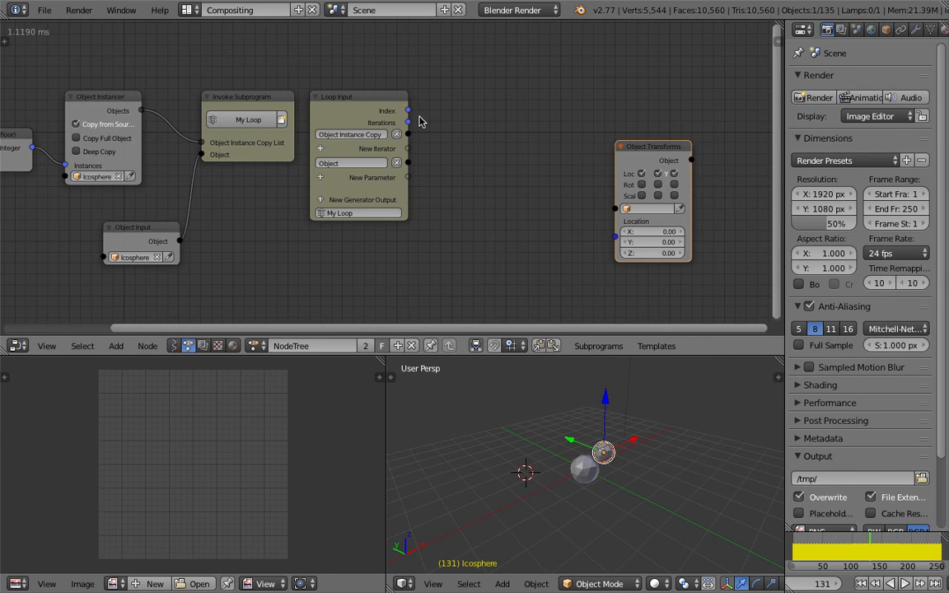
{"action": "left_click_drag", "start_coordinate": [409, 134], "coordinate": [616, 210]}
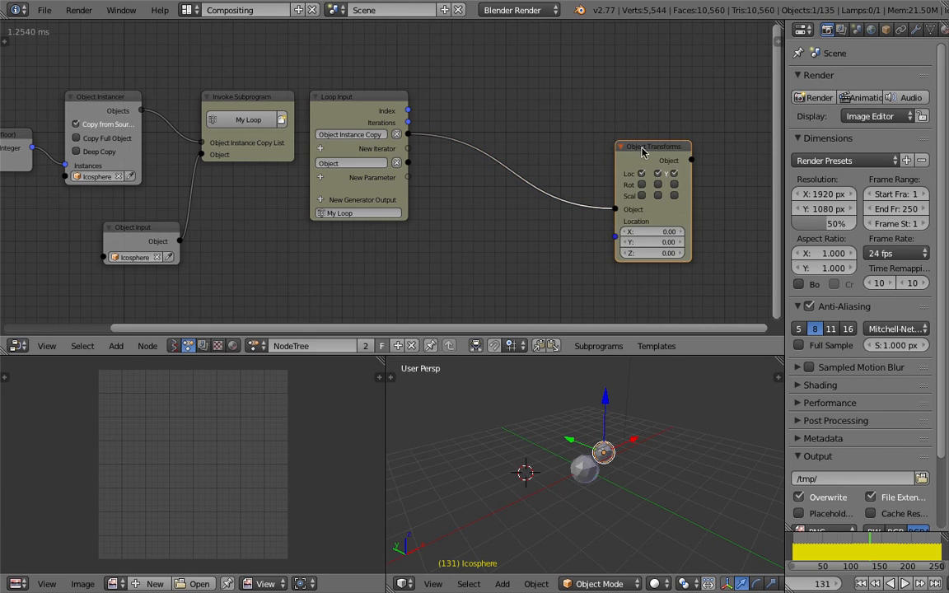
{"action": "left_click_drag", "start_coordinate": [658, 146], "coordinate": [679, 138]}
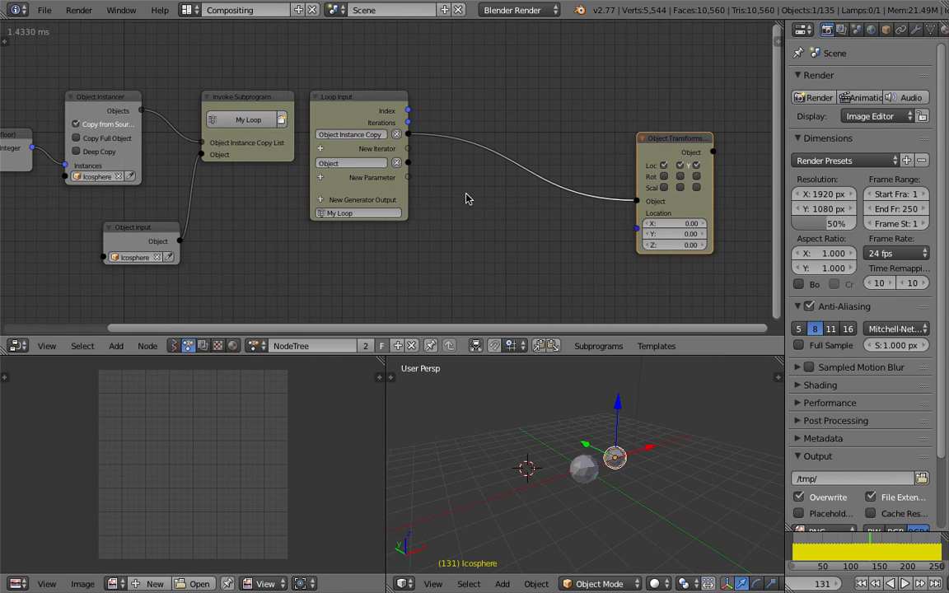
Rename the Loop Input's Object parameter to "Object Master".
{"action": "left_click", "coordinate": [358, 162]}
{"action": "type", "text": "Master"}
{"action": "key", "text": "Return"}
Add an Object Transforms Input between the loop nodes, linking Object Master to its Object input and its Location to the Object Transforms Output.
{"action": "key", "text": "shift+a"}
{"action": "left_click", "coordinate": [438, 189]}
{"action": "type", "text": "object tran"}
{"action": "key", "text": "Return"}
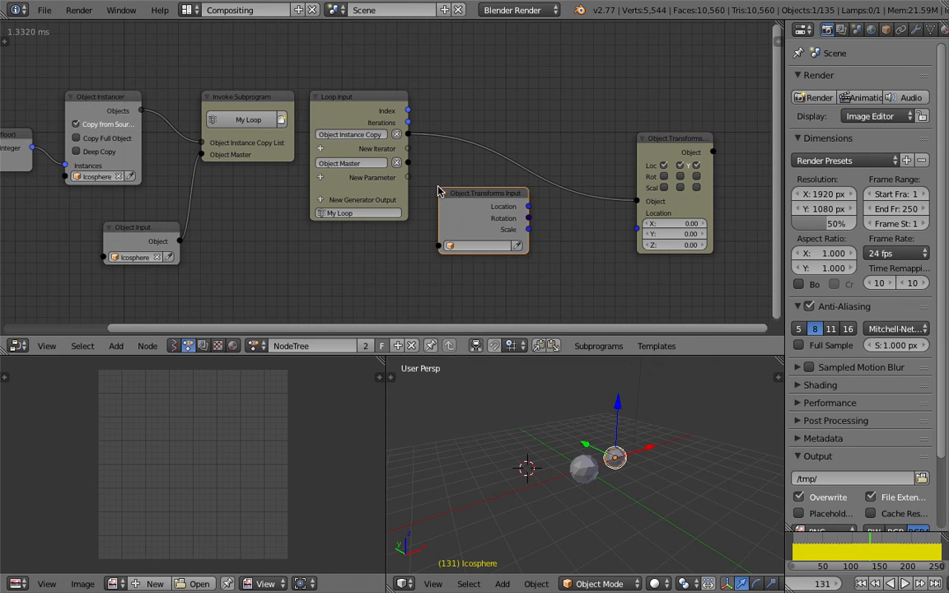
{"action": "left_click", "coordinate": [467, 212]}
{"action": "left_click_drag", "start_coordinate": [409, 163], "coordinate": [467, 269]}
{"action": "left_click_drag", "start_coordinate": [556, 228], "coordinate": [636, 228]}
Scrub through the animation and examine how the instanced copies follow the master icosphere and how the node chain is connected.
{"action": "left_click_drag", "start_coordinate": [810, 547], "coordinate": [887, 546]}
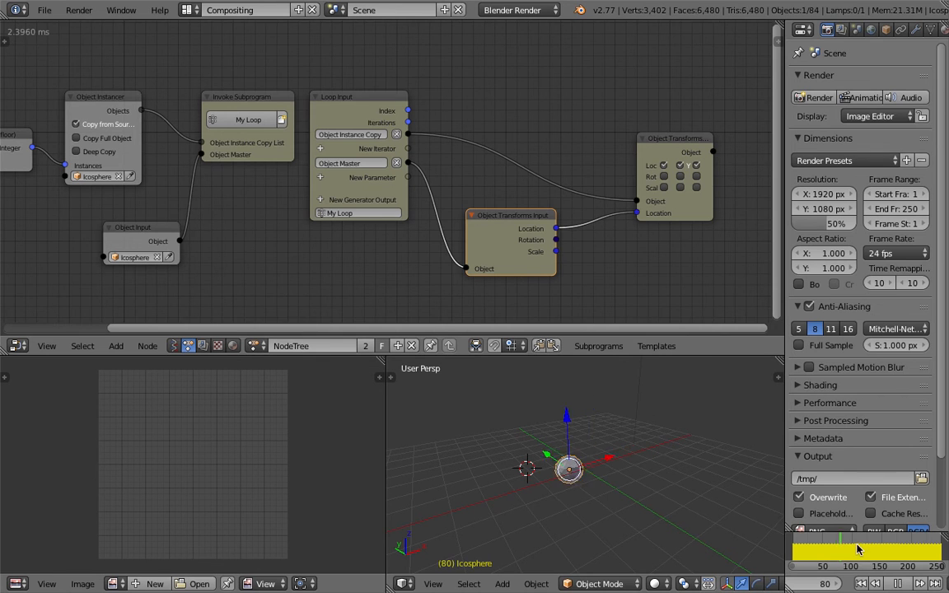
{"action": "middle_click_drag", "start_coordinate": [642, 527], "coordinate": [546, 412]}
{"action": "middle_click_drag", "start_coordinate": [329, 254], "coordinate": [449, 247]}
{"action": "scroll", "coordinate": [396, 246], "scroll_direction": "down", "scroll_amount": 2}
{"action": "left_click", "coordinate": [243, 112]}
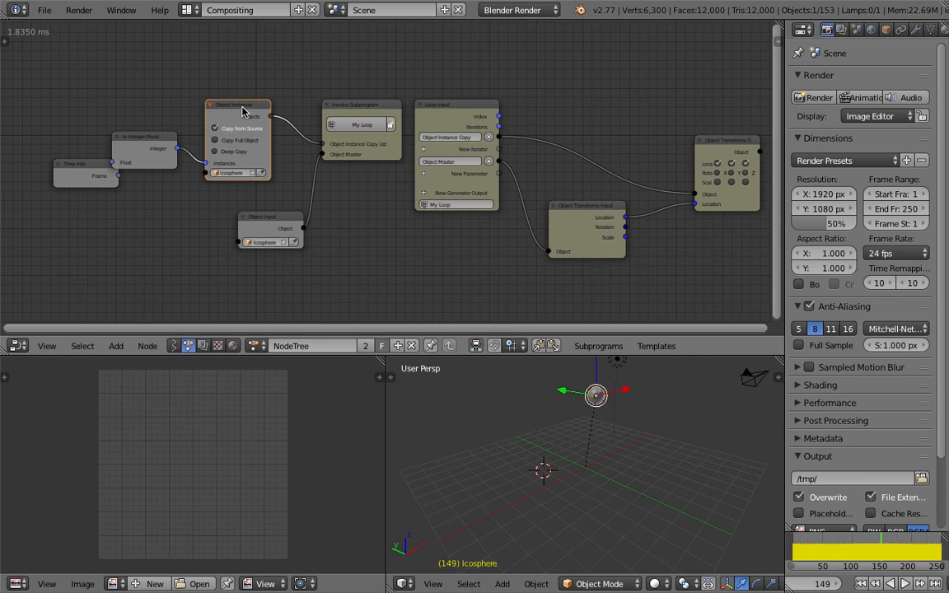
{"action": "middle_click_drag", "start_coordinate": [649, 433], "coordinate": [642, 434]}
{"action": "middle_click_drag", "start_coordinate": [599, 297], "coordinate": [443, 279]}
{"action": "scroll", "coordinate": [493, 260], "scroll_direction": "up", "scroll_amount": 3}
{"action": "middle_click_drag", "start_coordinate": [542, 256], "coordinate": [511, 254]}
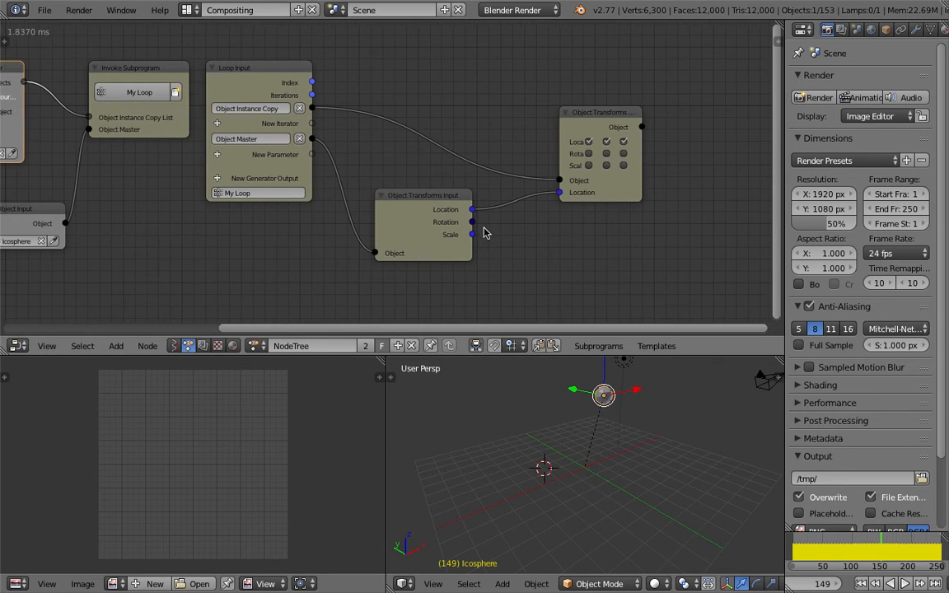
Disable Use Current Transforms in the Object Transforms Input's advanced node settings.
{"action": "left_click", "coordinate": [422, 200]}
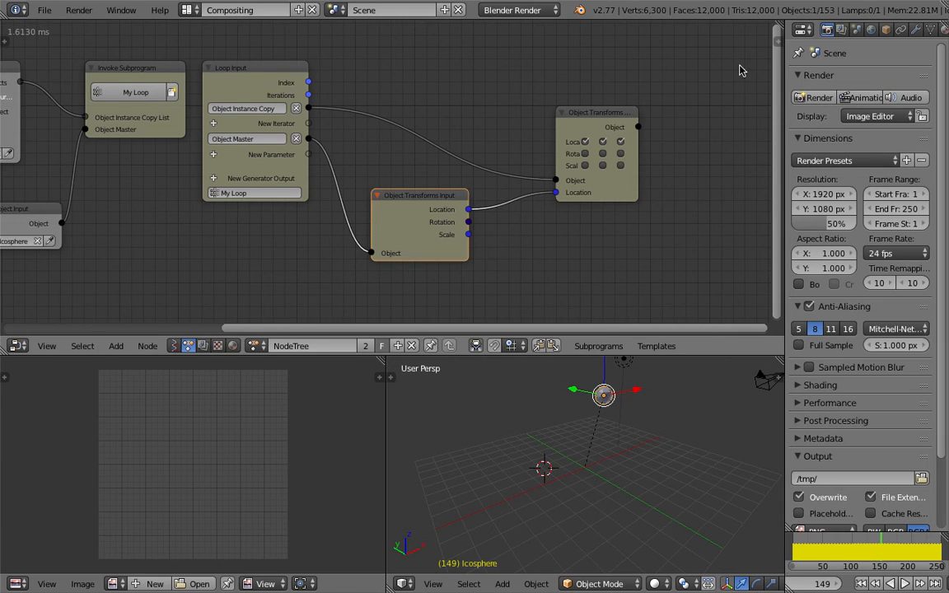
{"action": "left_click", "coordinate": [780, 41]}
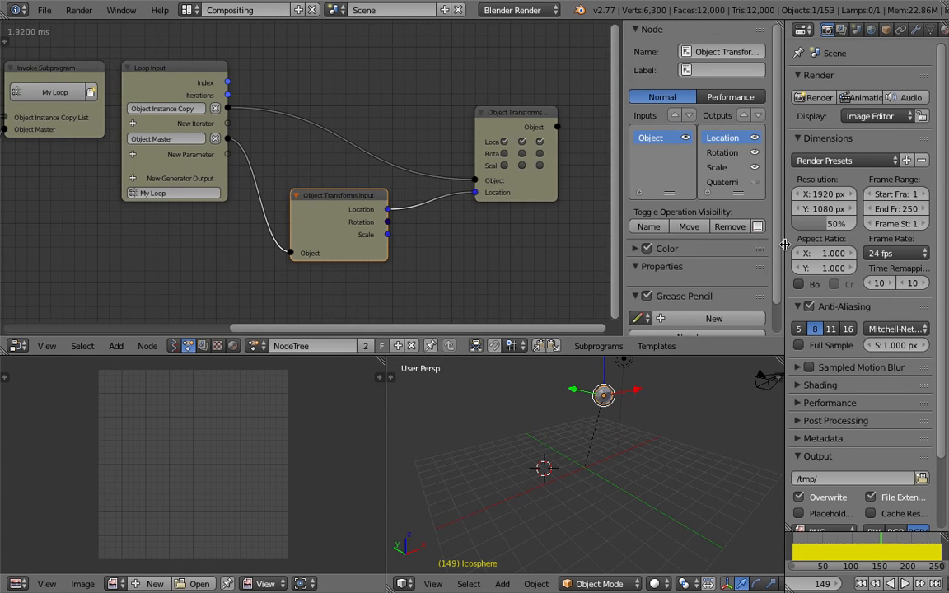
{"action": "scroll", "coordinate": [667, 241], "scroll_direction": "down", "scroll_amount": 2}
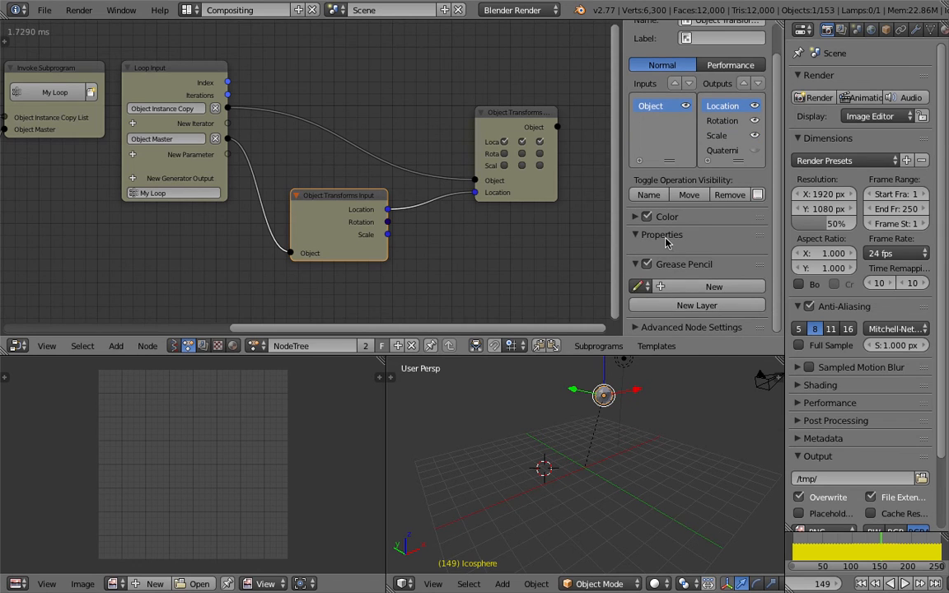
{"action": "left_click", "coordinate": [689, 326]}
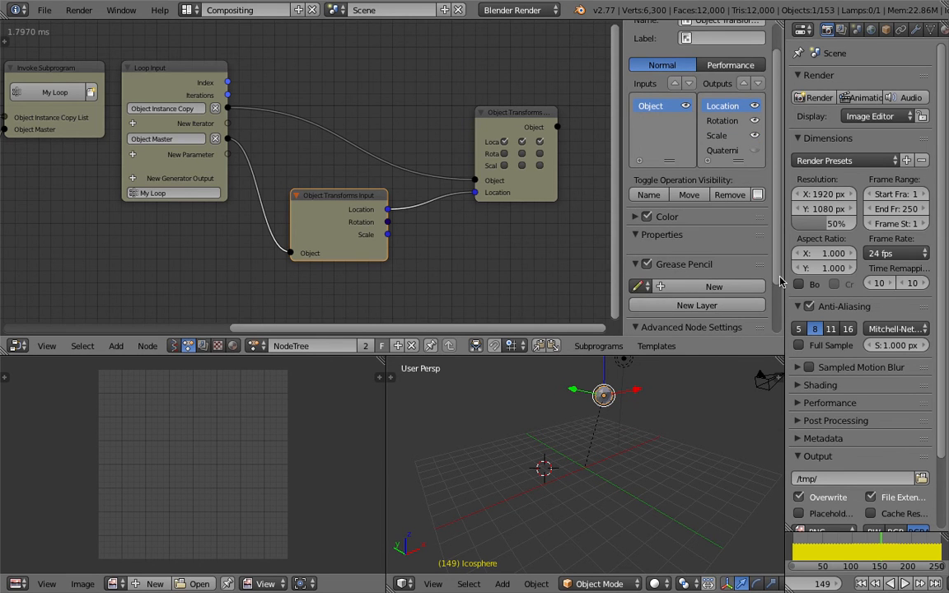
{"action": "left_click_drag", "start_coordinate": [778, 277], "coordinate": [781, 335]}
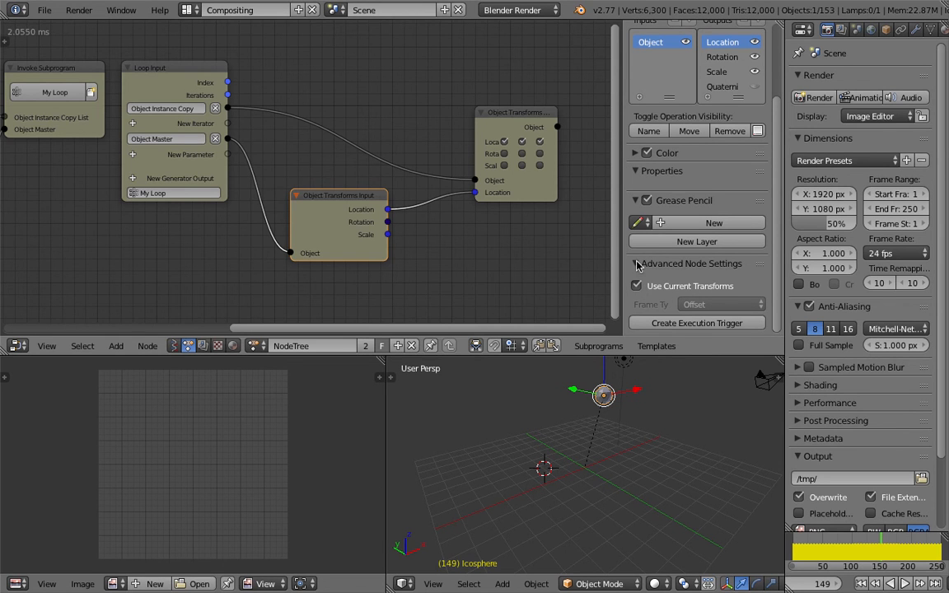
{"action": "left_click_drag", "start_coordinate": [623, 245], "coordinate": [573, 246]}
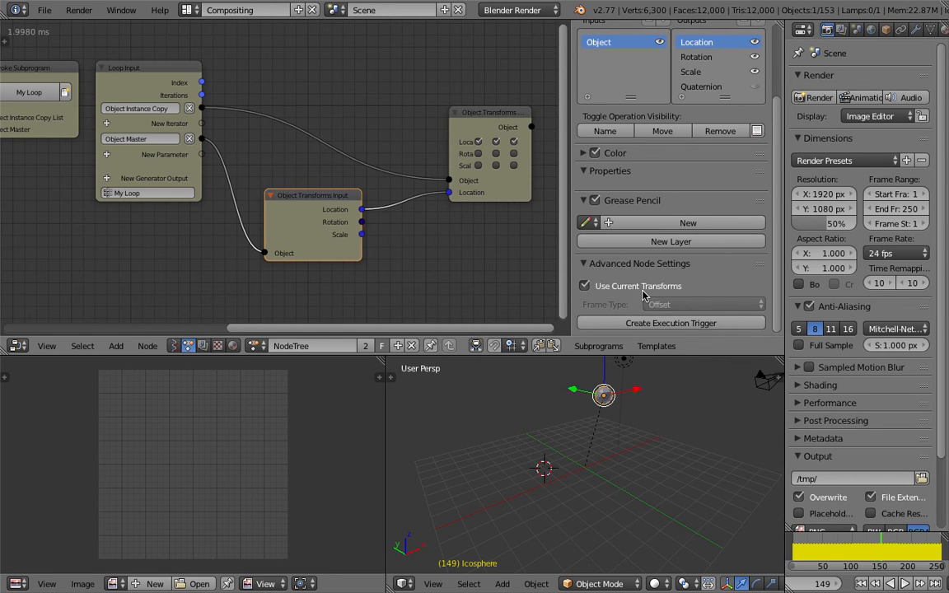
{"action": "left_click", "coordinate": [585, 286]}
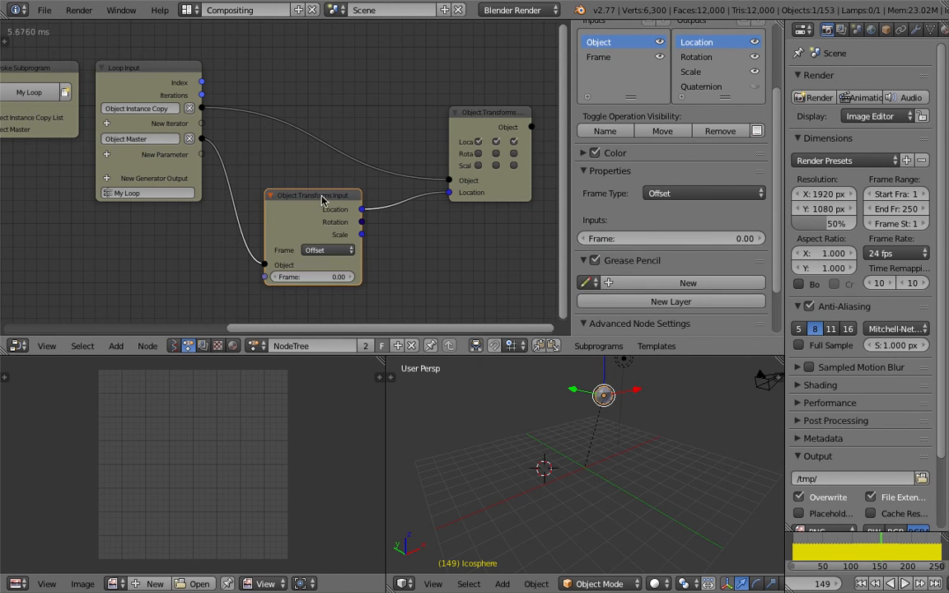
{"action": "left_click_drag", "start_coordinate": [313, 201], "coordinate": [304, 201]}
{"action": "scroll", "coordinate": [410, 242], "scroll_direction": "down", "scroll_amount": 1}
{"action": "middle_click_drag", "start_coordinate": [452, 249], "coordinate": [465, 249]}
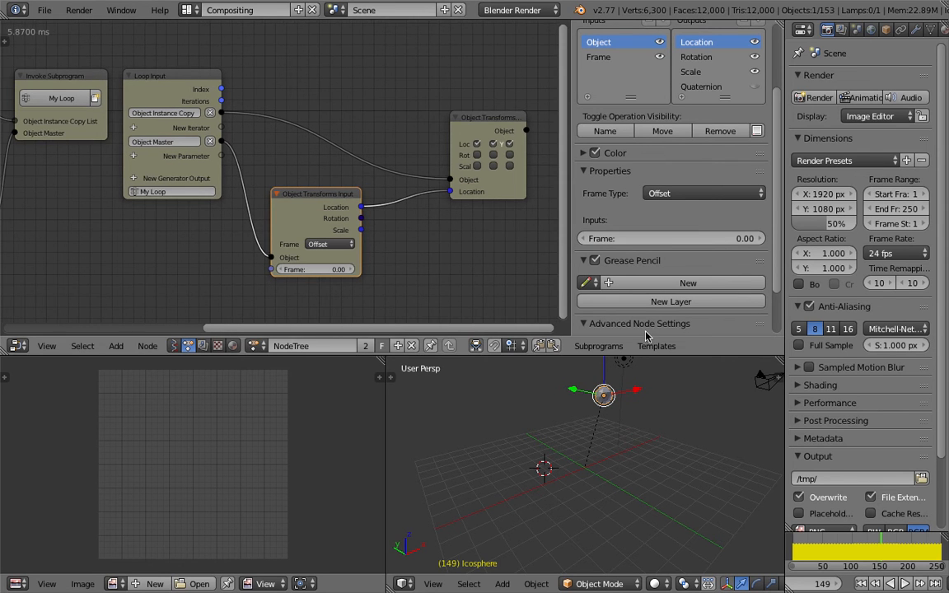
Set the Object Transforms Input's Frame offset to 5 and play the animation to compare the copies with the master.
{"action": "mouse_move", "coordinate": [839, 548]}
{"action": "left_mouse_down"}
{"action": "mouse_move", "coordinate": [861, 546]}
{"action": "mouse_move", "coordinate": [832, 540]}
{"action": "mouse_move", "coordinate": [848, 546]}
{"action": "left_mouse_up"}
{"action": "scroll", "coordinate": [574, 445], "scroll_direction": "down", "scroll_amount": 2}
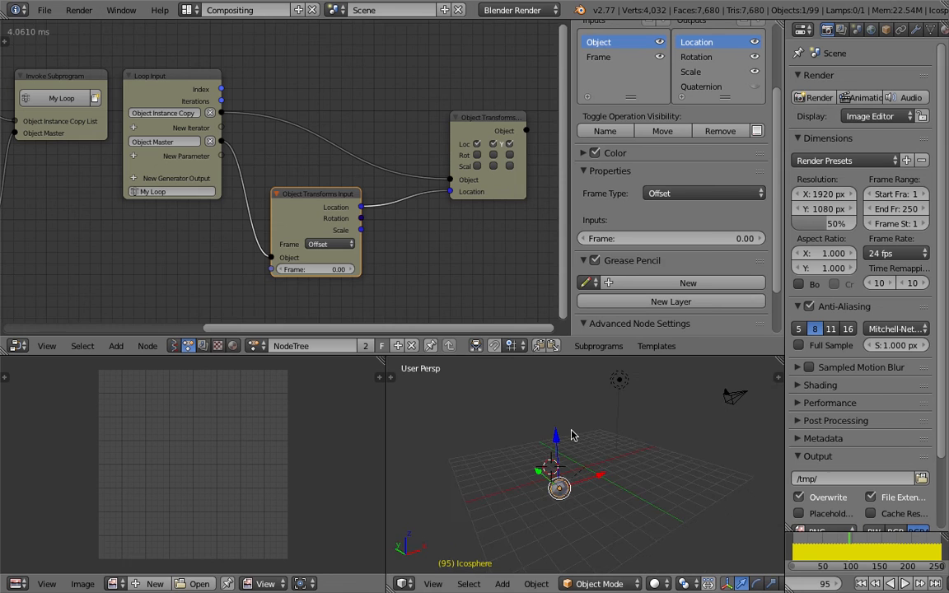
{"action": "middle_click_drag", "start_coordinate": [575, 437], "coordinate": [585, 455]}
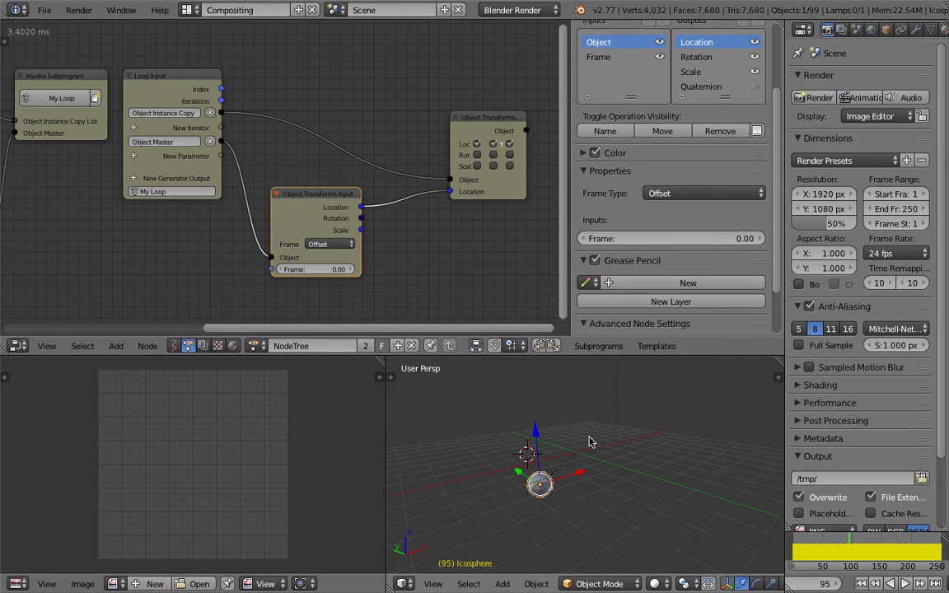
{"action": "middle_click_drag", "start_coordinate": [600, 430], "coordinate": [582, 426]}
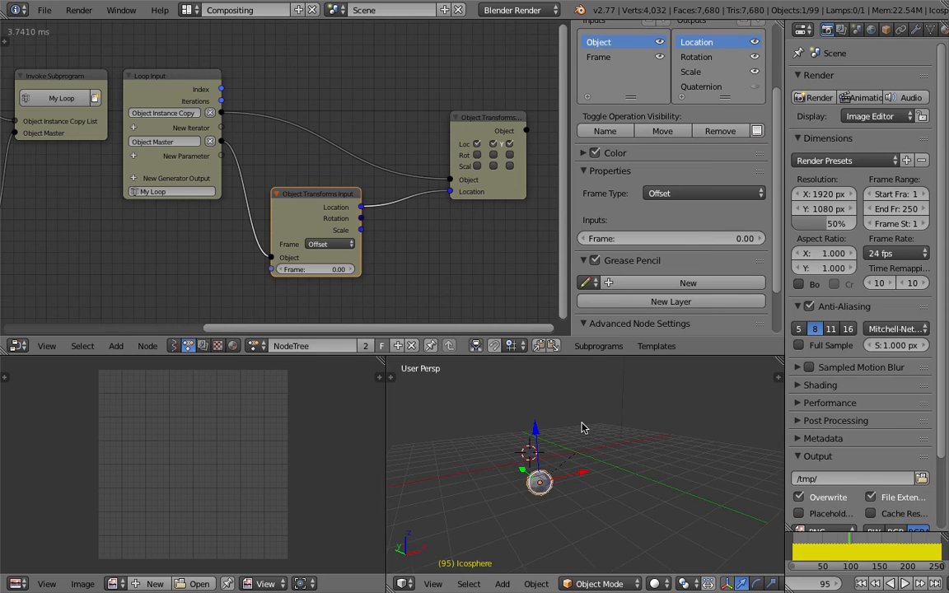
{"action": "mouse_move", "coordinate": [323, 270]}
{"action": "left_mouse_down"}
{"action": "mouse_move", "coordinate": [350, 270]}
{"action": "mouse_move", "coordinate": [307, 269]}
{"action": "mouse_move", "coordinate": [329, 270]}
{"action": "left_mouse_up"}
{"action": "left_click", "coordinate": [329, 270]}
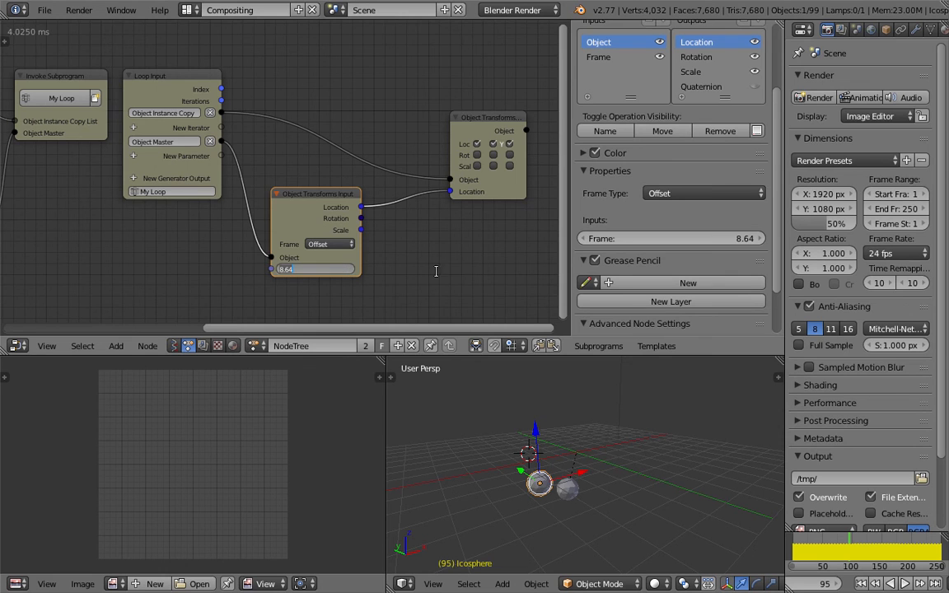
{"action": "type", "text": "5"}
{"action": "key", "text": "Return"}
{"action": "key", "text": "alt+a"}
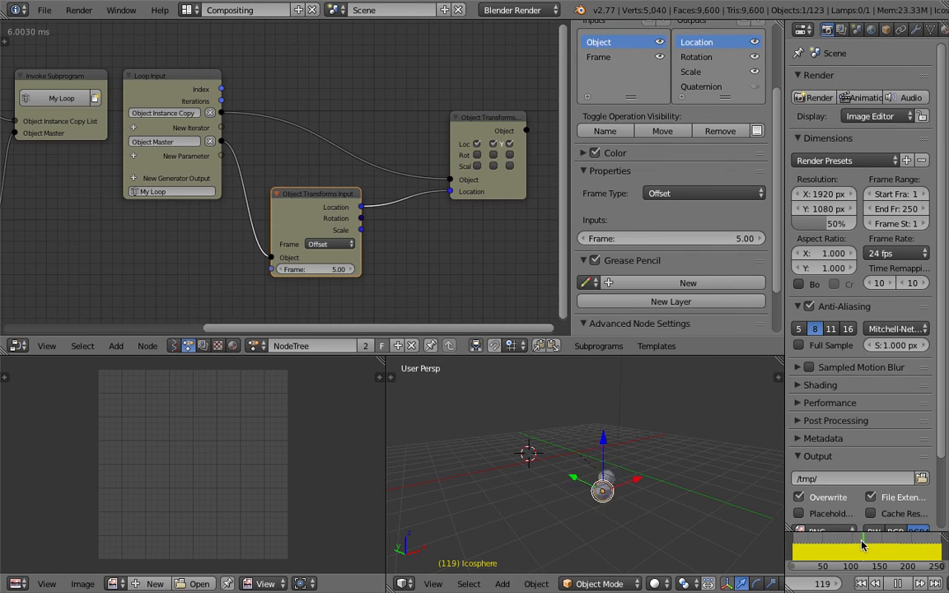
{"action": "key", "text": "Escape"}
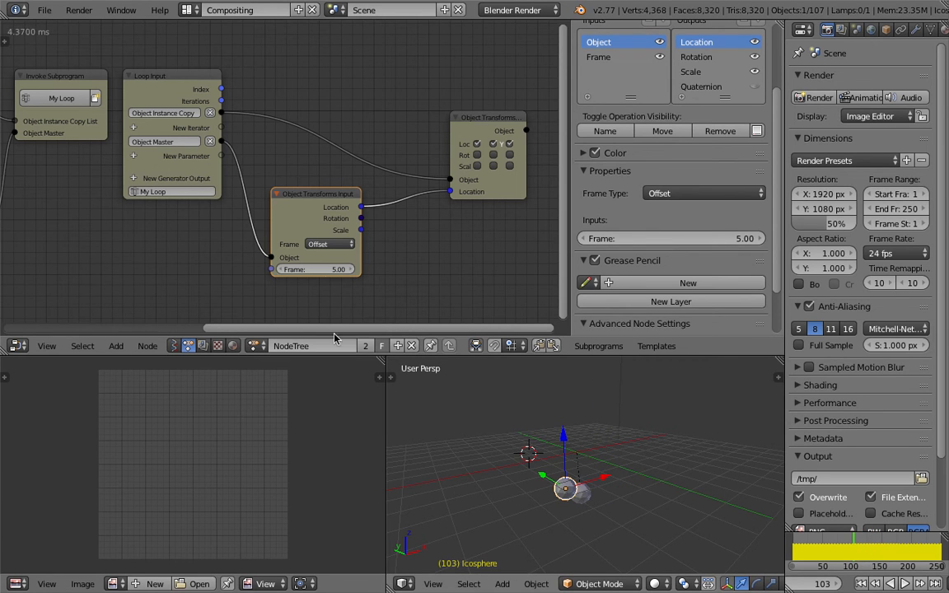
Set the Object Transforms Input's Frame offset to -5 and move the node slightly farther from the Loop Input.
{"action": "double_click", "coordinate": [329, 269]}
{"action": "type", "text": "-5"}
{"action": "key", "text": "Return"}
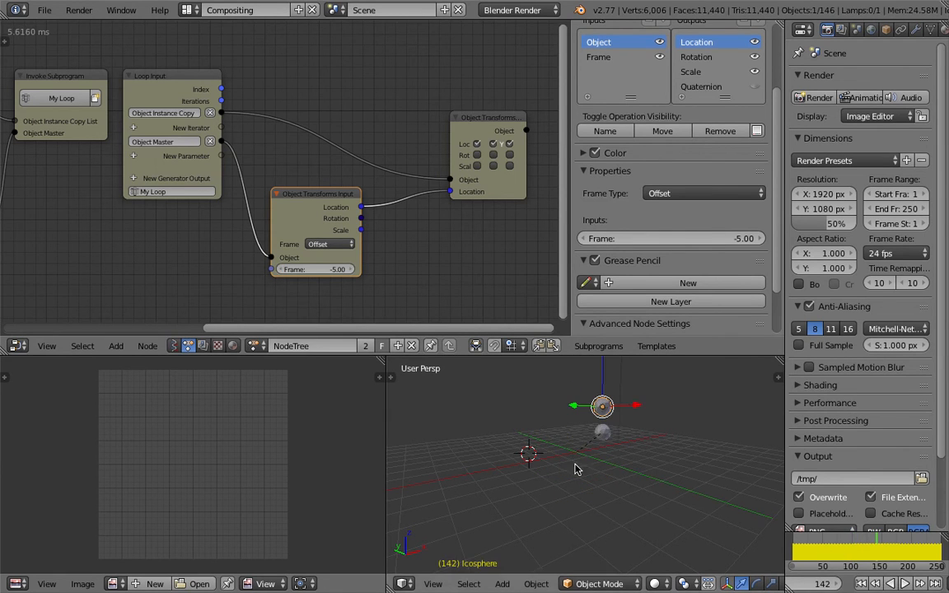
{"action": "middle_click_drag", "start_coordinate": [593, 458], "coordinate": [545, 460]}
{"action": "scroll", "coordinate": [627, 436], "scroll_direction": "up", "scroll_amount": 2}
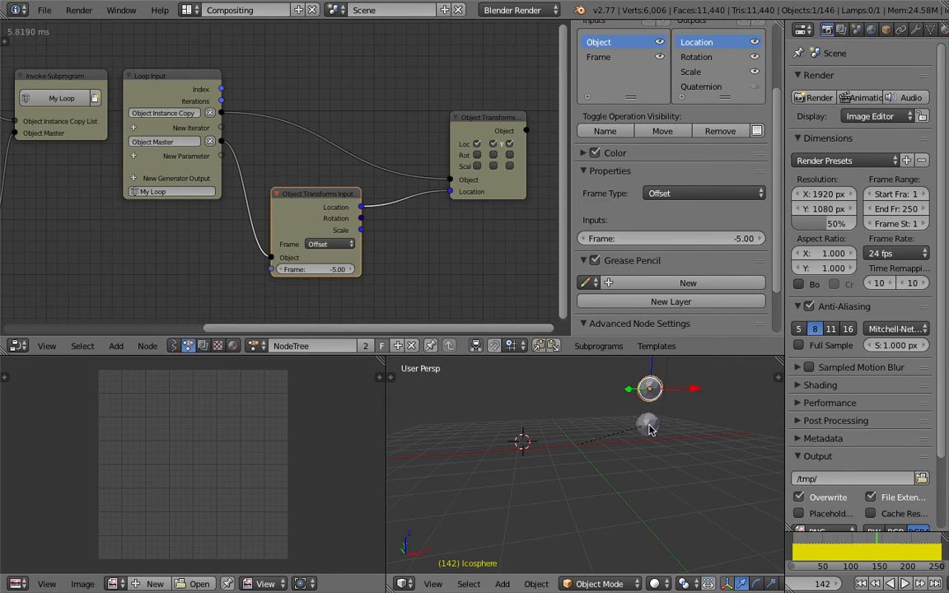
{"action": "left_click_drag", "start_coordinate": [330, 202], "coordinate": [346, 210]}
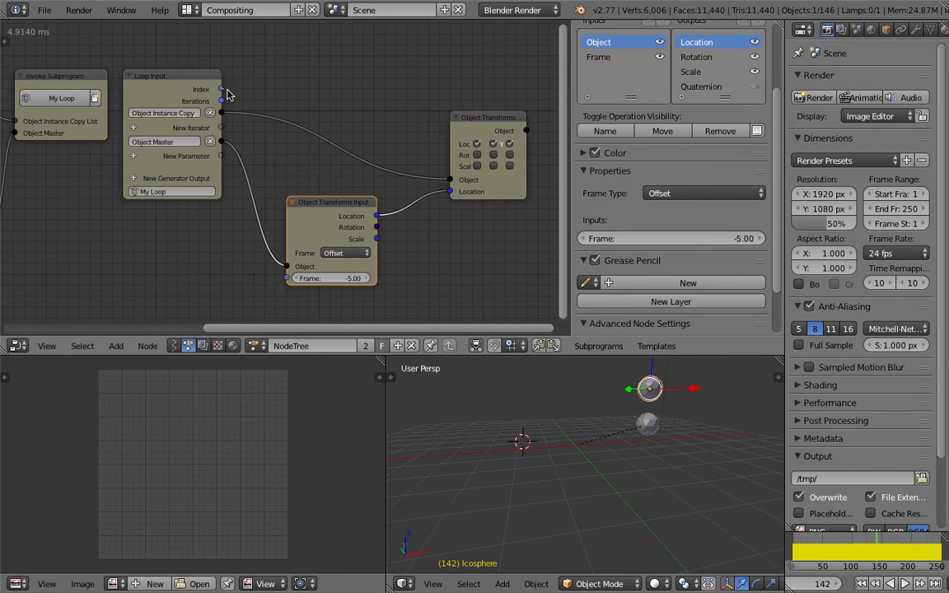
{"action": "left_click_drag", "start_coordinate": [221, 89], "coordinate": [235, 99]}
{"action": "left_click_drag", "start_coordinate": [258, 208], "coordinate": [233, 102]}
{"action": "scroll", "coordinate": [279, 108], "scroll_direction": "down", "scroll_amount": 1}
{"action": "scroll", "coordinate": [223, 184], "scroll_direction": "down", "scroll_amount": 2}
{"action": "middle_click_drag", "start_coordinate": [215, 219], "coordinate": [245, 222]}
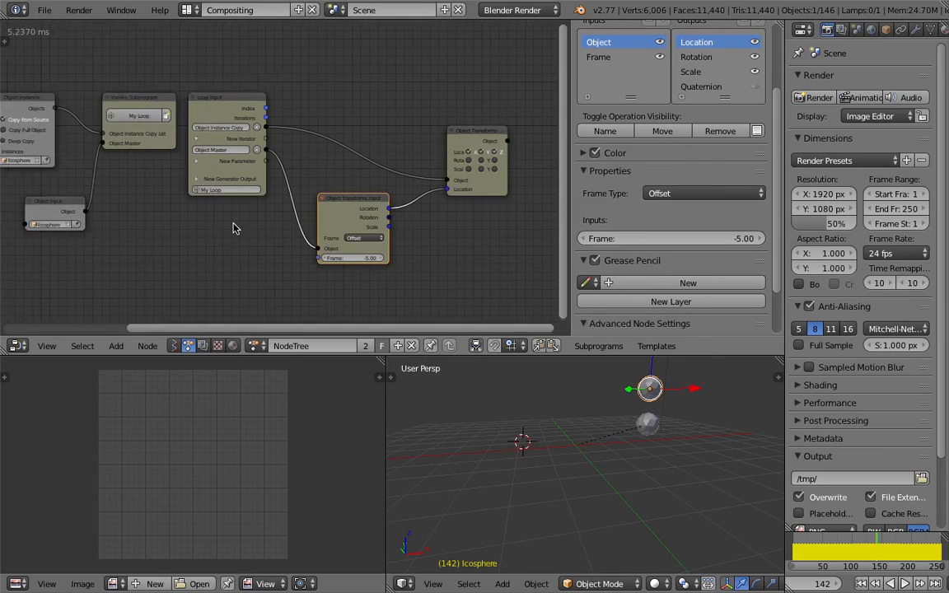
Scrub the timeline to frame 55 and examine the offset icosphere copies from another angle in the 3D view.
{"action": "left_click", "coordinate": [822, 546]}
{"action": "key", "text": "alt+a"}
{"action": "left_click_drag", "start_coordinate": [823, 546], "coordinate": [825, 546]}
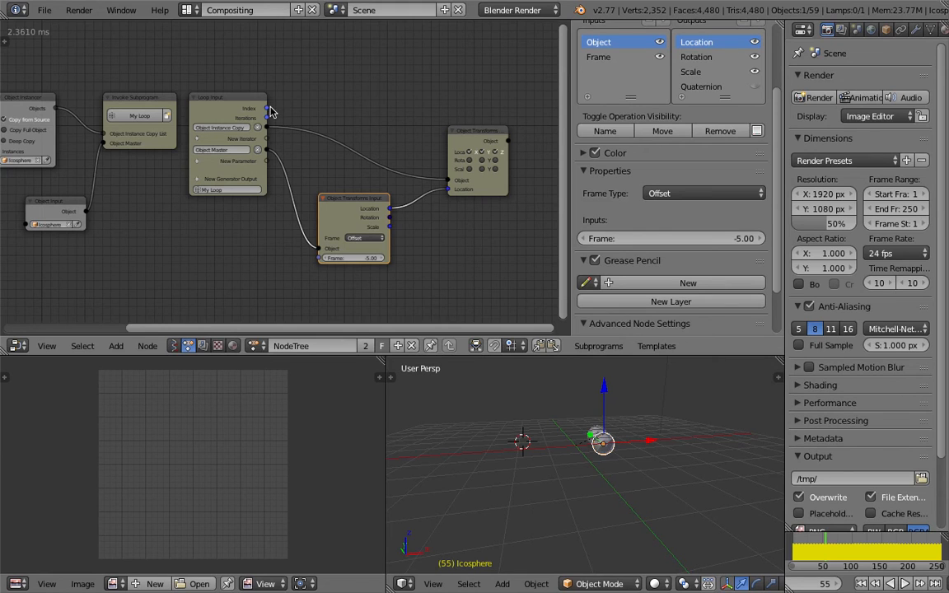
{"action": "middle_click_drag", "start_coordinate": [619, 430], "coordinate": [561, 415]}
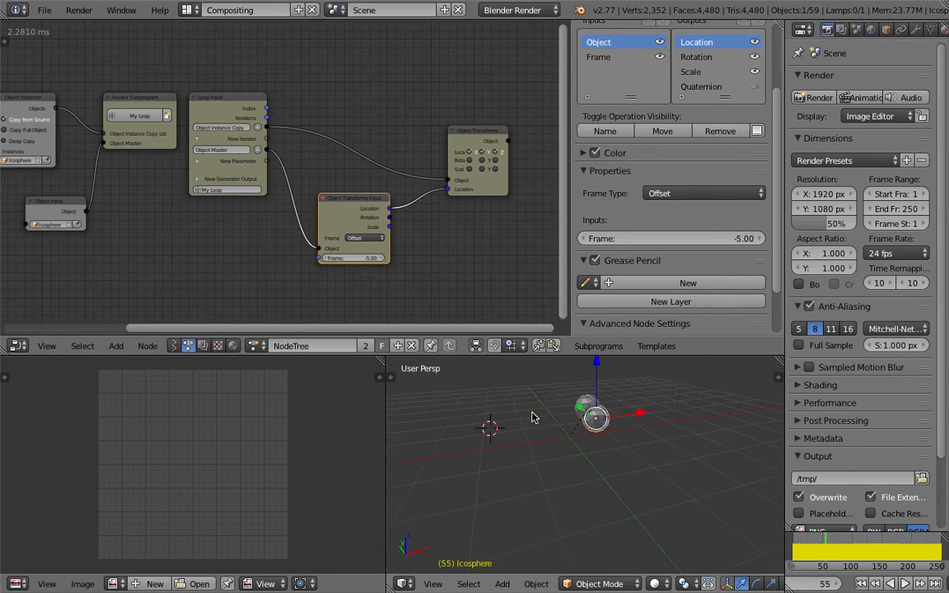
{"action": "left_click_drag", "start_coordinate": [452, 356], "coordinate": [534, 353]}
{"action": "middle_click_drag", "start_coordinate": [594, 398], "coordinate": [580, 400]}
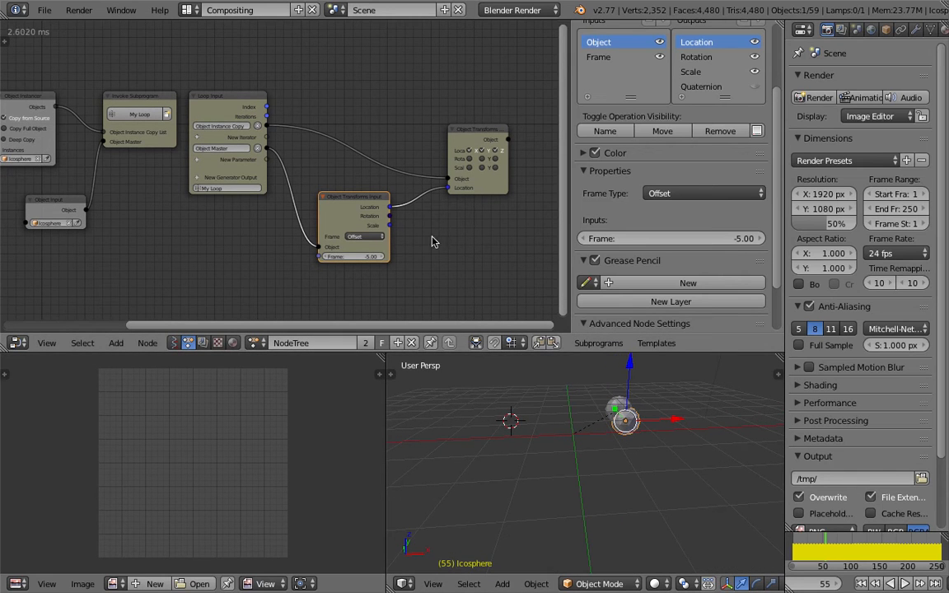
Link the Loop Input node's Index output to the Object Transforms Input node's Frame socket and check the instances at frame 73.
{"action": "left_click_drag", "start_coordinate": [272, 112], "coordinate": [284, 132]}
{"action": "left_click_drag", "start_coordinate": [301, 253], "coordinate": [318, 258]}
{"action": "mouse_move", "coordinate": [838, 553]}
{"action": "left_mouse_down"}
{"action": "mouse_move", "coordinate": [848, 551]}
{"action": "mouse_move", "coordinate": [831, 555]}
{"action": "mouse_move", "coordinate": [875, 552]}
{"action": "mouse_move", "coordinate": [836, 546]}
{"action": "left_mouse_up"}
{"action": "middle_click_drag", "start_coordinate": [218, 257], "coordinate": [252, 250]}
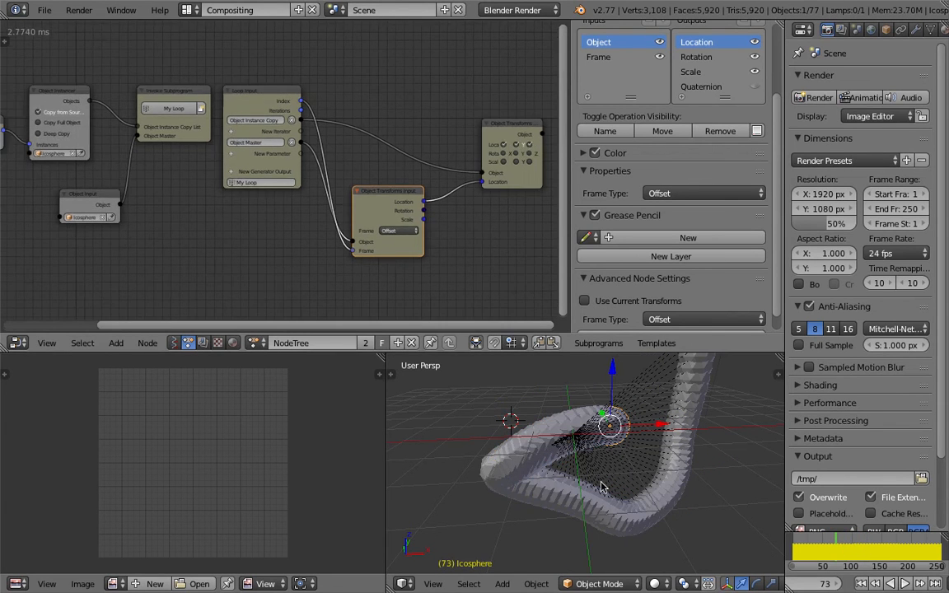
{"action": "middle_click_drag", "start_coordinate": [622, 474], "coordinate": [582, 458]}
Hide the relationship lines through the Object Instancer node's advanced settings and close the node editor's sidebar.
{"action": "middle_click_drag", "start_coordinate": [240, 266], "coordinate": [329, 265]}
{"action": "middle_click_drag", "start_coordinate": [181, 205], "coordinate": [232, 205]}
{"action": "left_click", "coordinate": [202, 97]}
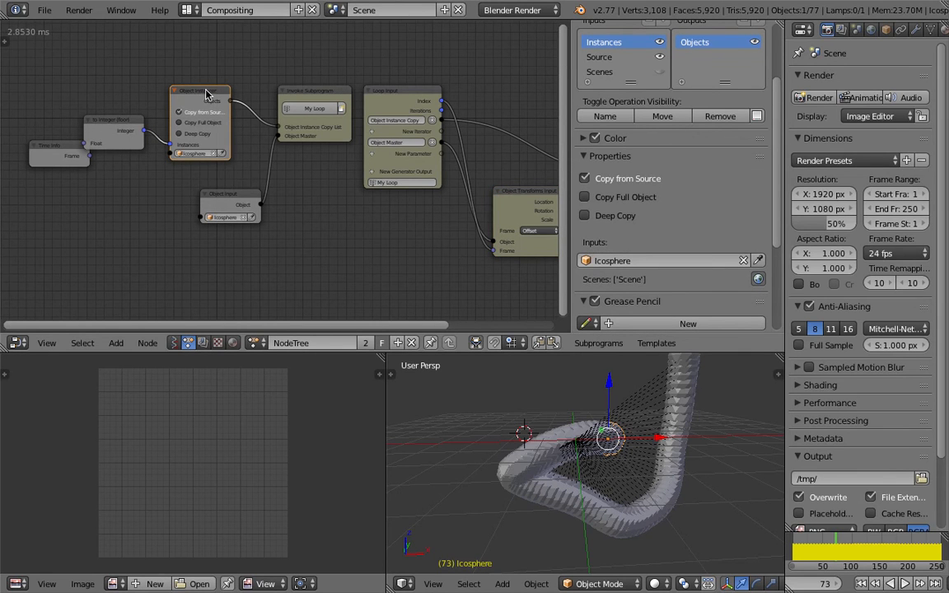
{"action": "scroll", "coordinate": [696, 202], "scroll_direction": "down", "scroll_amount": 5}
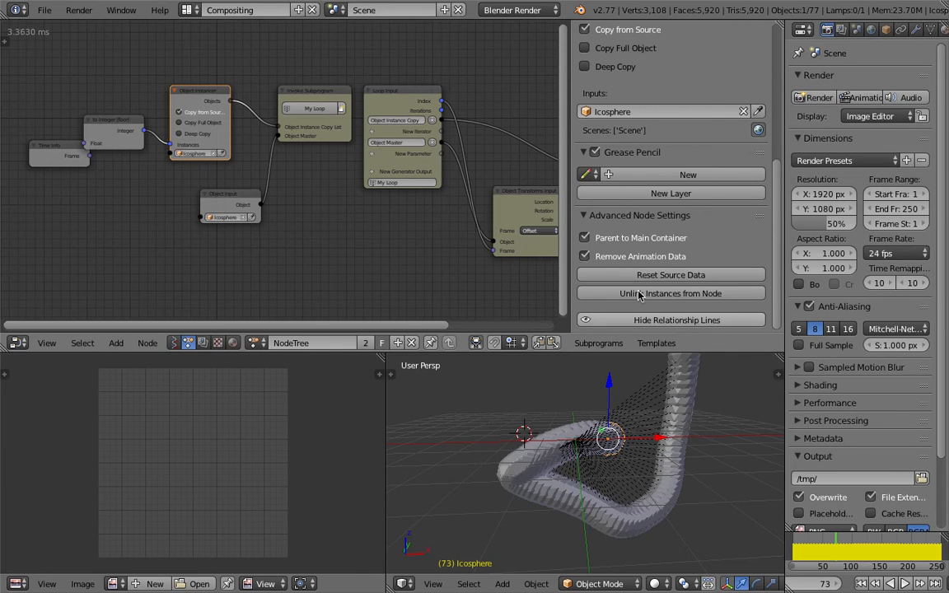
{"action": "left_click_drag", "start_coordinate": [686, 215], "coordinate": [804, 211]}
{"action": "middle_click_drag", "start_coordinate": [430, 220], "coordinate": [409, 223]}
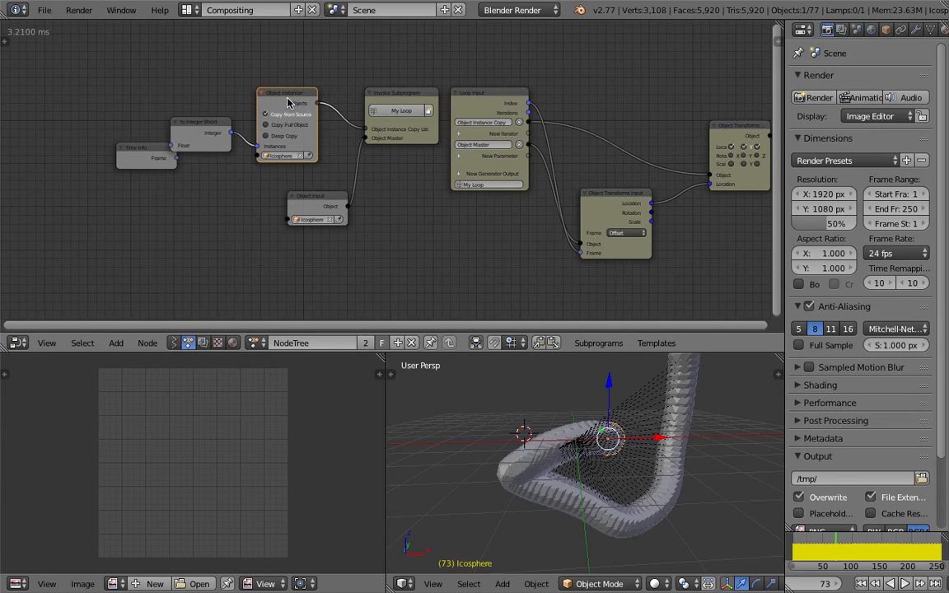
{"action": "key", "text": "u"}
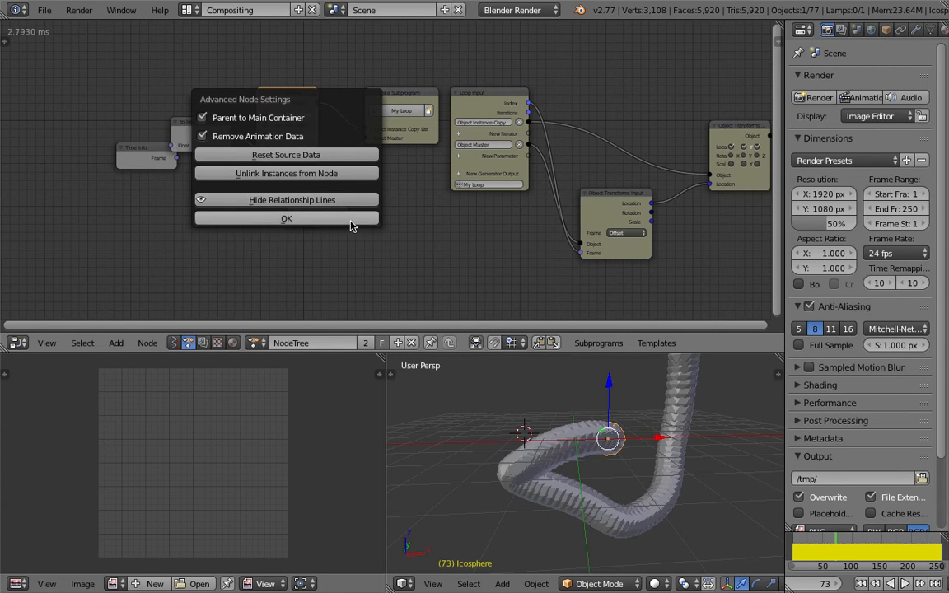
{"action": "left_click", "coordinate": [352, 221]}
Save the project as the next numbered version after AN_motion_trace_004.blend.
{"action": "middle_click_drag", "start_coordinate": [429, 224], "coordinate": [359, 239]}
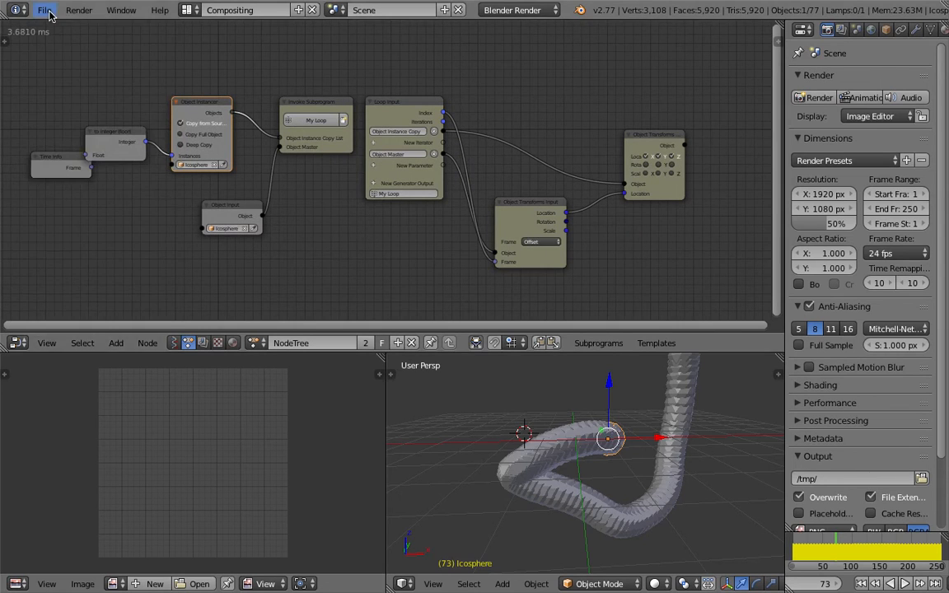
{"action": "left_click", "coordinate": [45, 10]}
{"action": "left_click", "coordinate": [64, 124]}
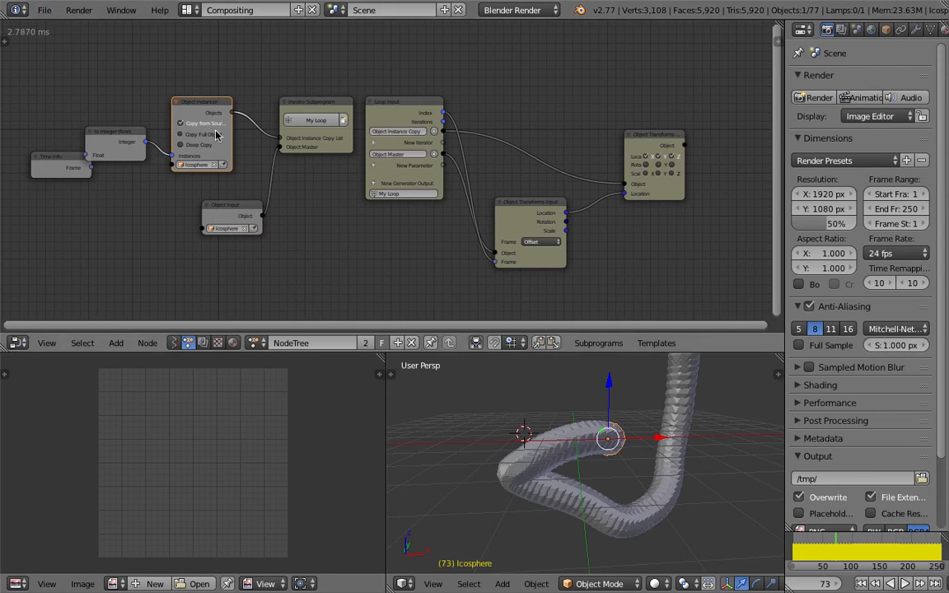
{"action": "left_click", "coordinate": [44, 10]}
{"action": "left_click", "coordinate": [73, 138]}
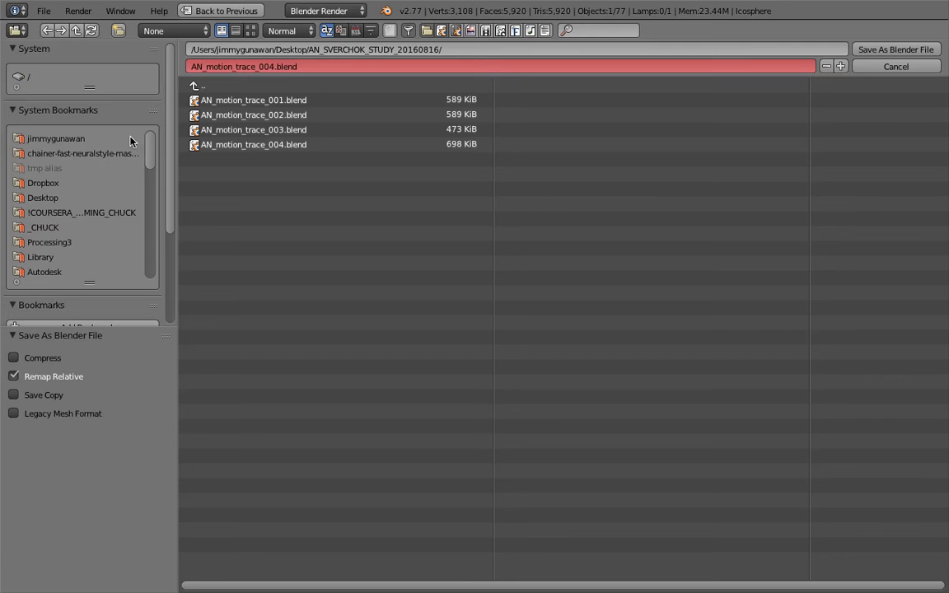
{"action": "left_click", "coordinate": [843, 65]}
{"action": "left_click", "coordinate": [896, 50]}
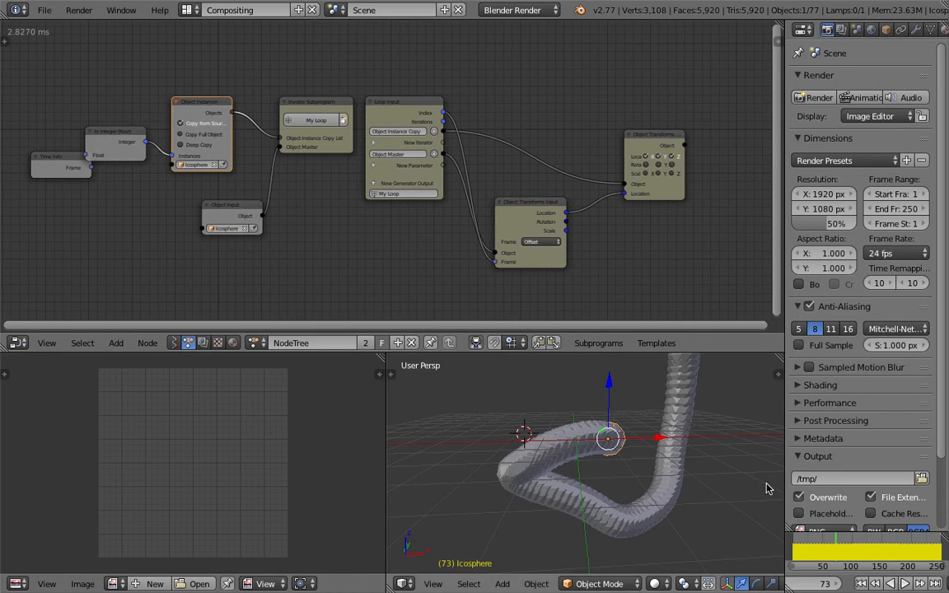
Play and scrub the animation from frame 1 to frame 239, examining the icosphere trail from several angles.
{"action": "left_click", "coordinate": [863, 583]}
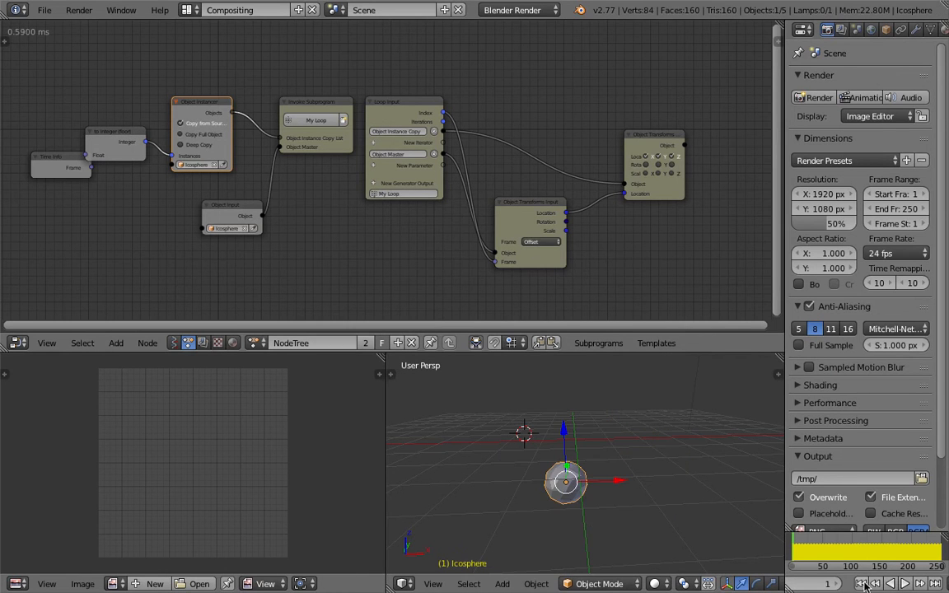
{"action": "left_click", "coordinate": [904, 584]}
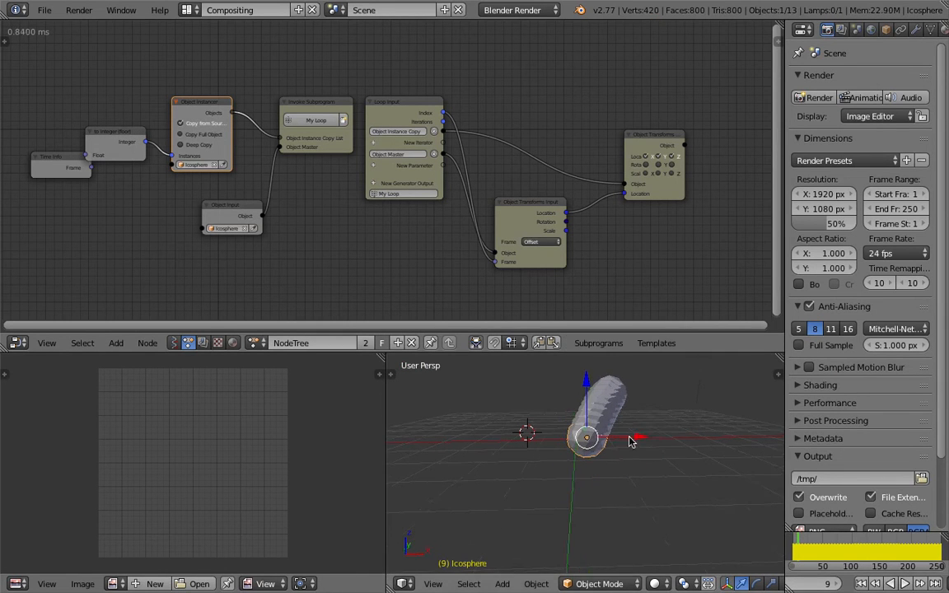
{"action": "middle_click_drag", "start_coordinate": [630, 441], "coordinate": [608, 443]}
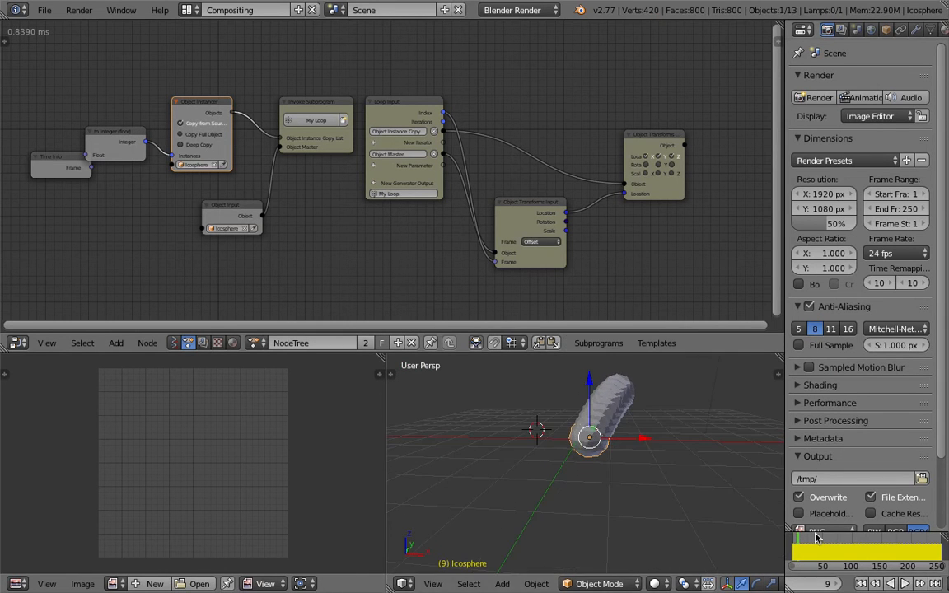
{"action": "left_click", "coordinate": [861, 584]}
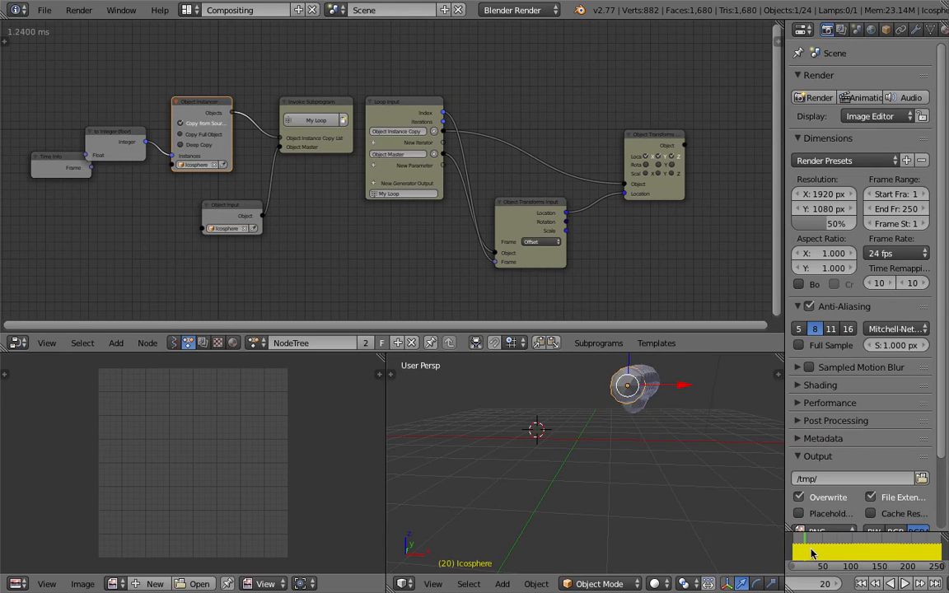
{"action": "middle_click_drag", "start_coordinate": [667, 475], "coordinate": [616, 496]}
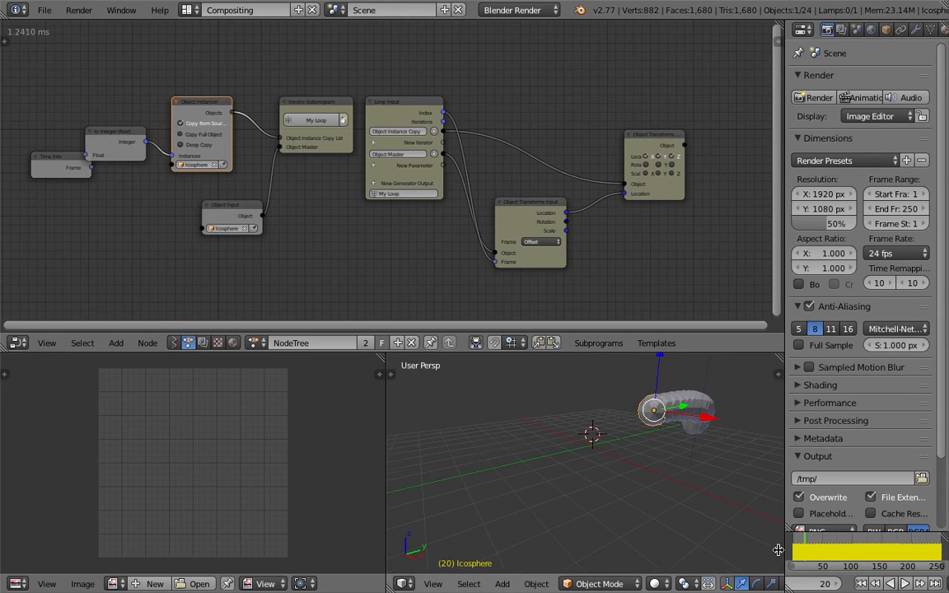
{"action": "key", "text": "alt+a"}
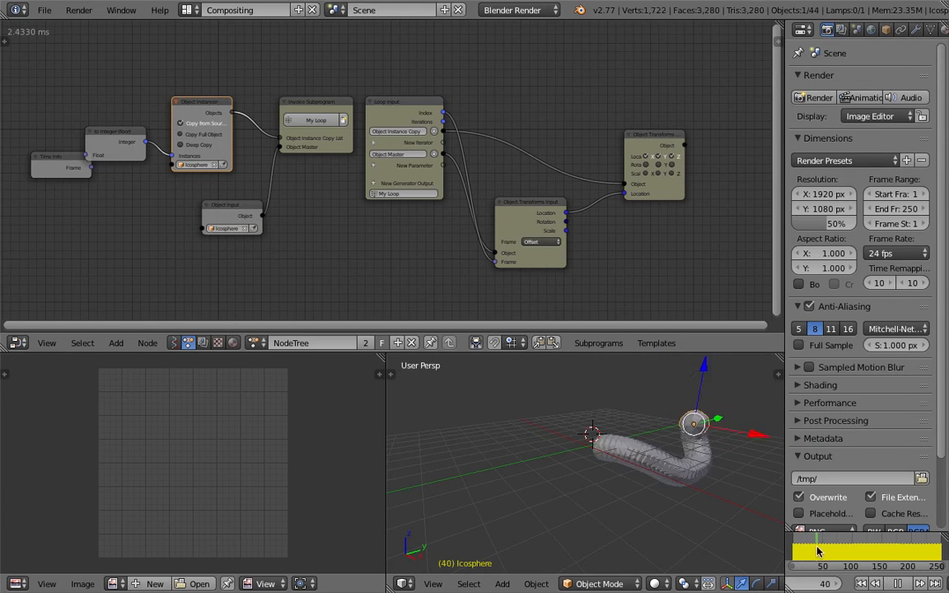
{"action": "left_click_drag", "start_coordinate": [837, 555], "coordinate": [929, 558]}
{"action": "key", "text": "alt+a"}
{"action": "scroll", "coordinate": [683, 483], "scroll_direction": "down", "scroll_amount": 6}
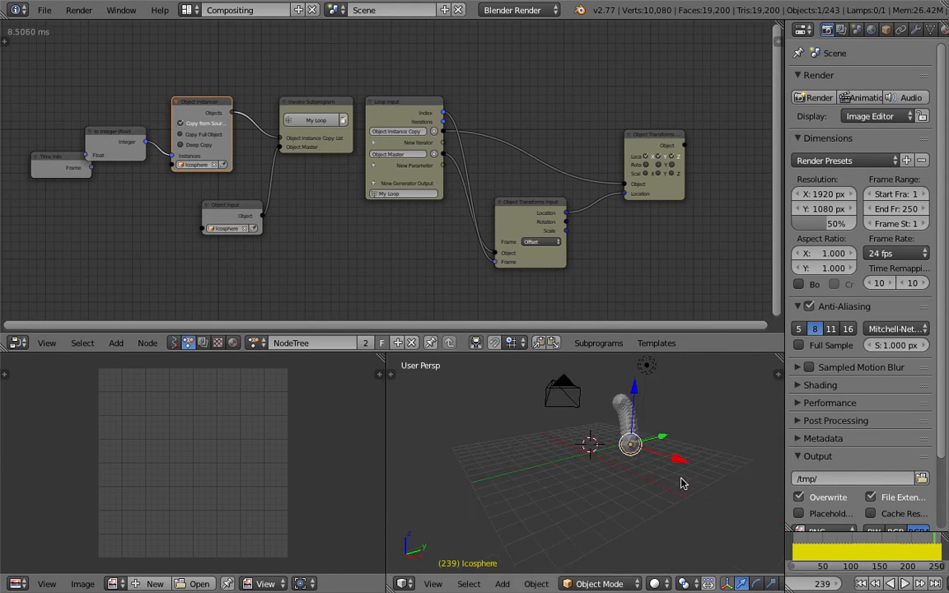
Replay the animation from the first frame, stop it around frame 138 and examine the trail from another side.
{"action": "left_click", "coordinate": [859, 584]}
{"action": "key", "text": "alt+a"}
{"action": "middle_click_drag", "start_coordinate": [647, 463], "coordinate": [582, 443]}
{"action": "scroll", "coordinate": [635, 432], "scroll_direction": "up", "scroll_amount": 2}
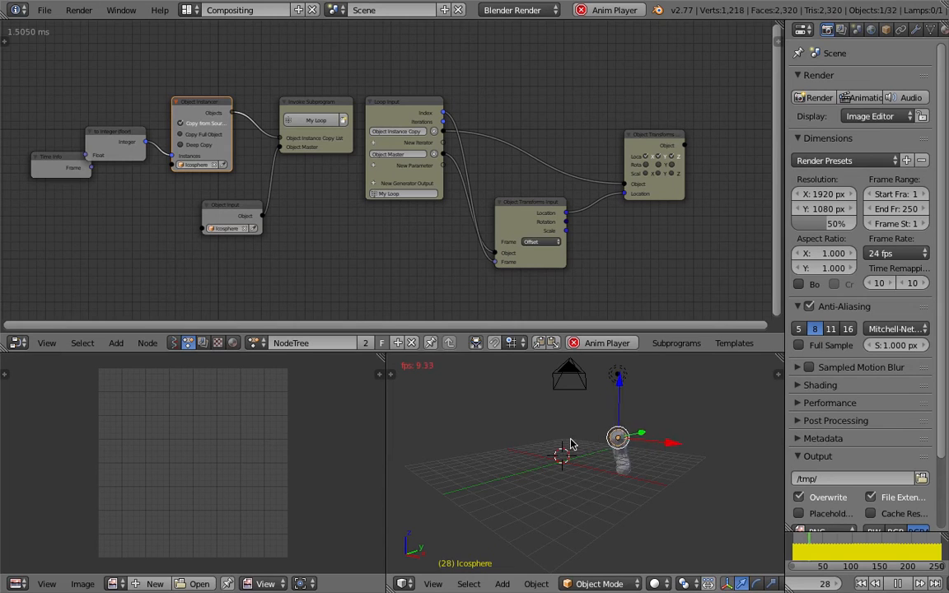
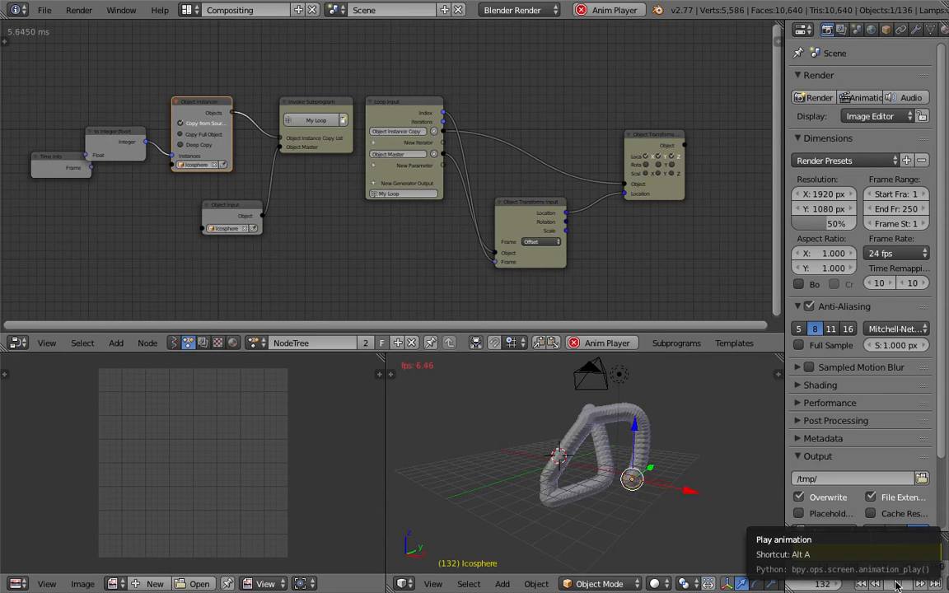
{"action": "key", "text": "alt+a"}
{"action": "middle_click_drag", "start_coordinate": [534, 455], "coordinate": [620, 466]}
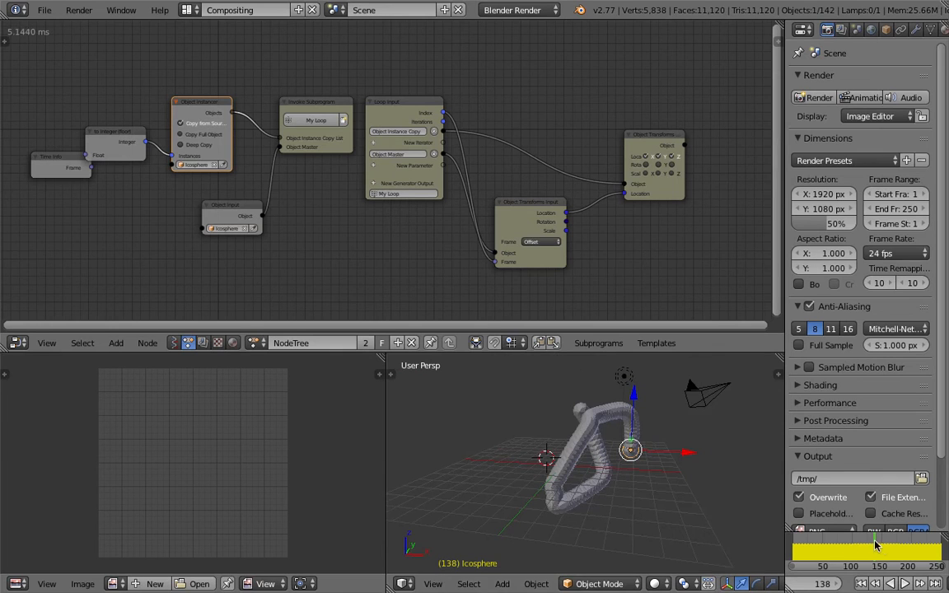
Spread out the node layout by moving the Time Info node and the final Object Transforms node outward.
{"action": "left_click_drag", "start_coordinate": [83, 179], "coordinate": [48, 182]}
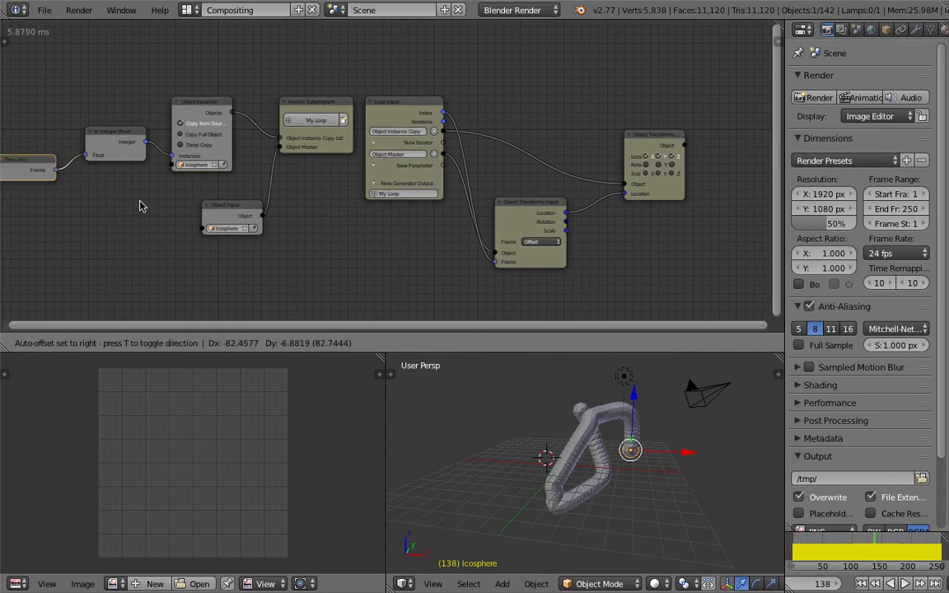
{"action": "left_click_drag", "start_coordinate": [663, 152], "coordinate": [681, 141]}
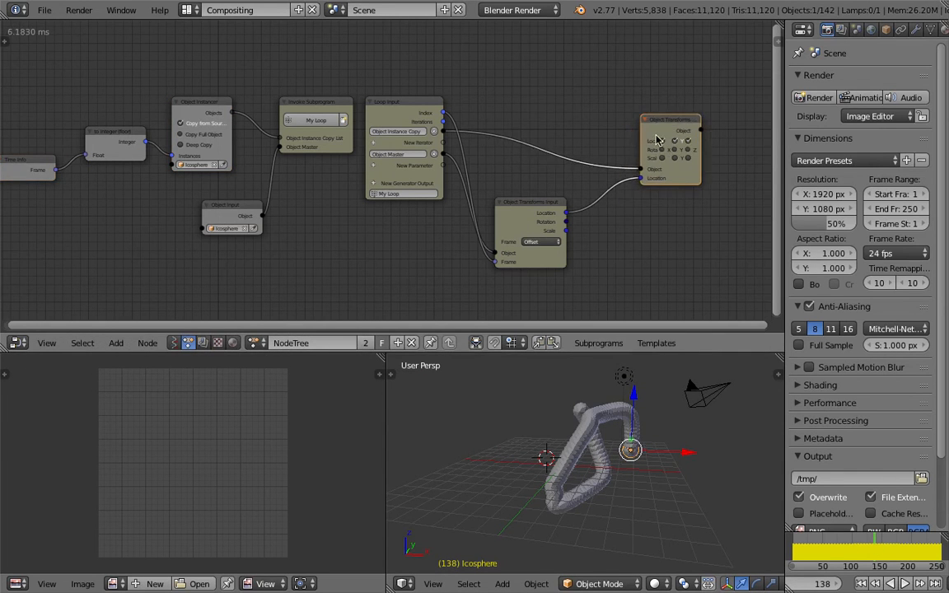
{"action": "scroll", "coordinate": [395, 198], "scroll_direction": "up", "scroll_amount": 1}
{"action": "left_click", "coordinate": [533, 209]}
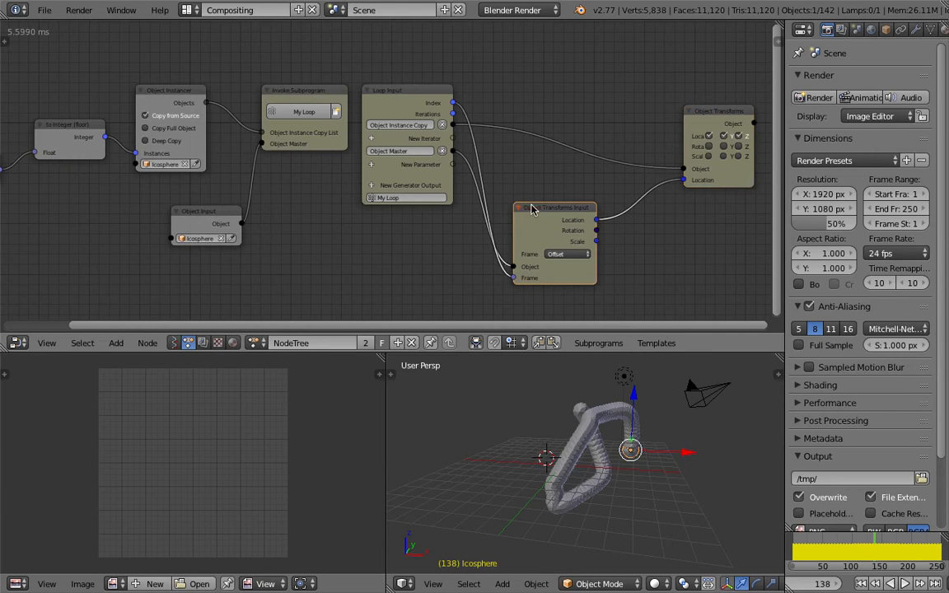
Disconnect the to Integer (floor) node from the Object Instancer and set its Instances to 10.
{"action": "middle_click_drag", "start_coordinate": [211, 179], "coordinate": [278, 174]}
{"action": "left_click", "coordinate": [161, 124]}
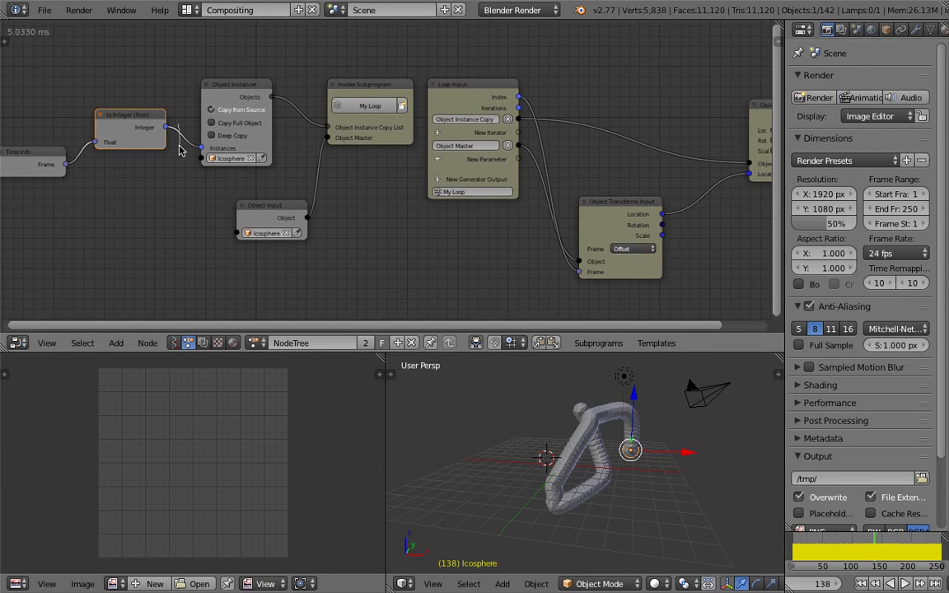
{"action": "left_click_drag", "start_coordinate": [180, 150], "coordinate": [186, 151]}
{"action": "left_click", "coordinate": [241, 149]}
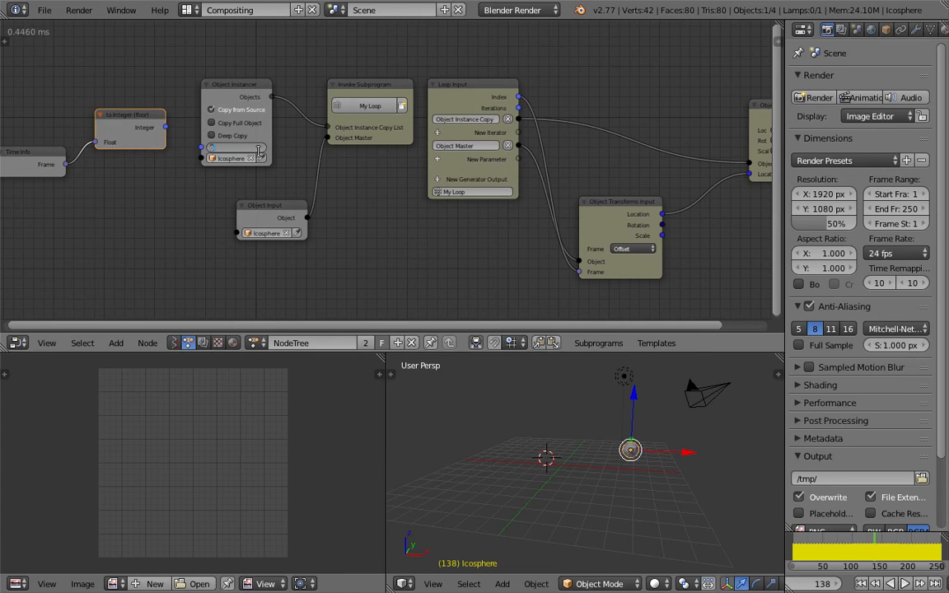
{"action": "type", "text": "10"}
{"action": "key", "text": "Return"}
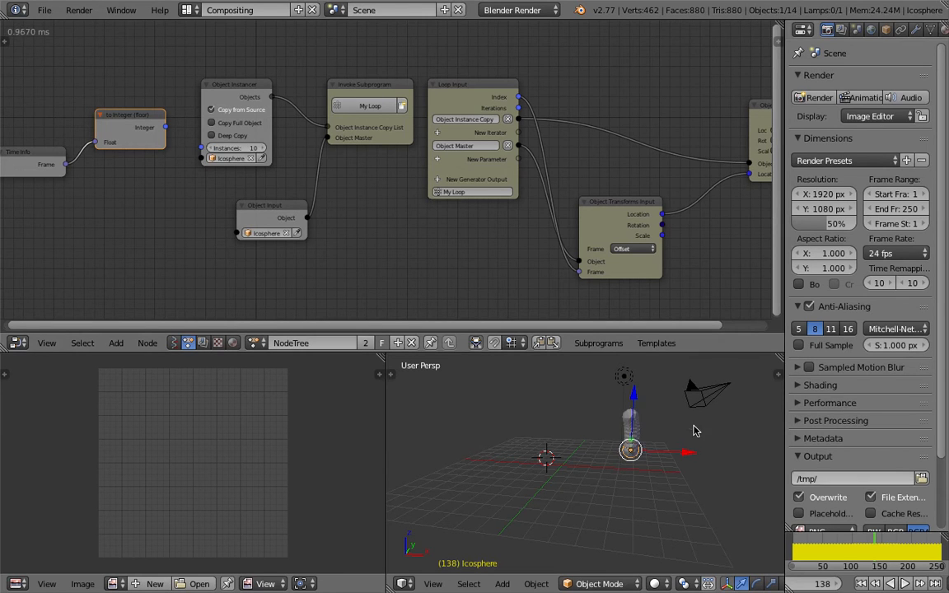
Play the animation, stop it at frame 77 and examine the short icosphere trail up close.
{"action": "left_click", "coordinate": [893, 583]}
{"action": "left_click", "coordinate": [904, 583]}
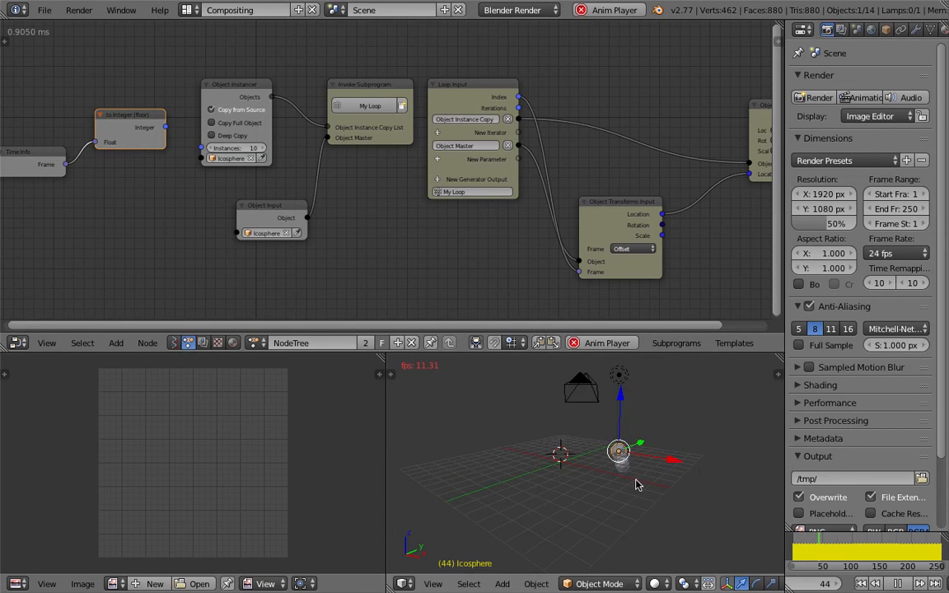
{"action": "left_click", "coordinate": [897, 585]}
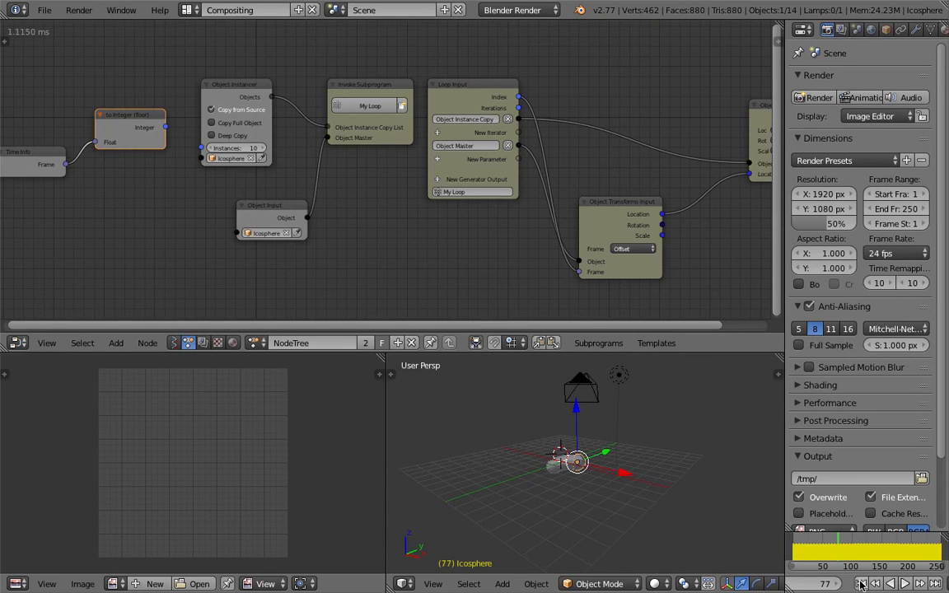
{"action": "middle_click_drag", "start_coordinate": [512, 492], "coordinate": [530, 489]}
{"action": "scroll", "coordinate": [537, 478], "scroll_direction": "up", "scroll_amount": 5}
{"action": "scroll", "coordinate": [538, 477], "scroll_direction": "down", "scroll_amount": 1}
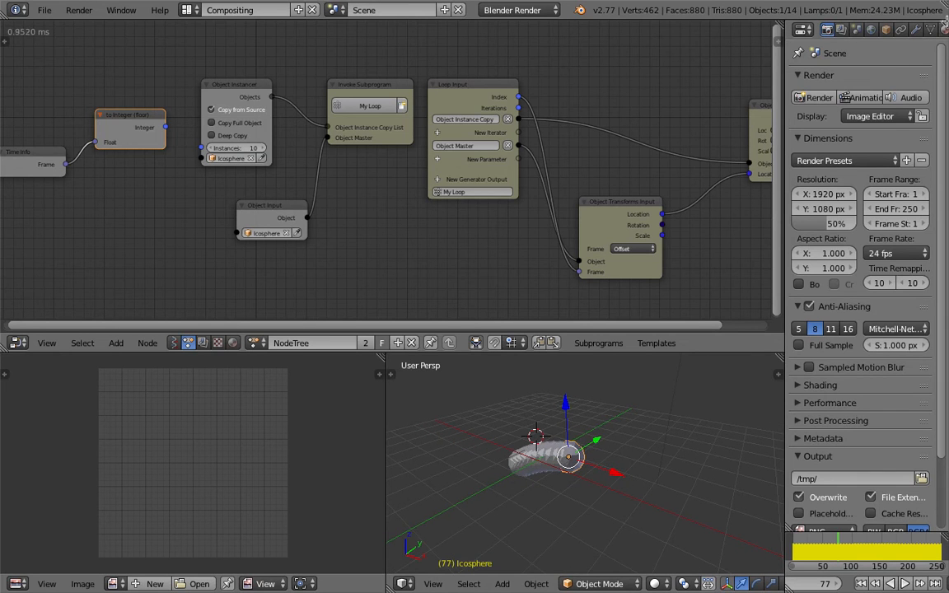
Split the Properties area, turn its upper part into an Outliner and select the Icosphere there.
{"action": "left_click_drag", "start_coordinate": [945, 23], "coordinate": [907, 132]}
{"action": "left_click", "coordinate": [805, 30]}
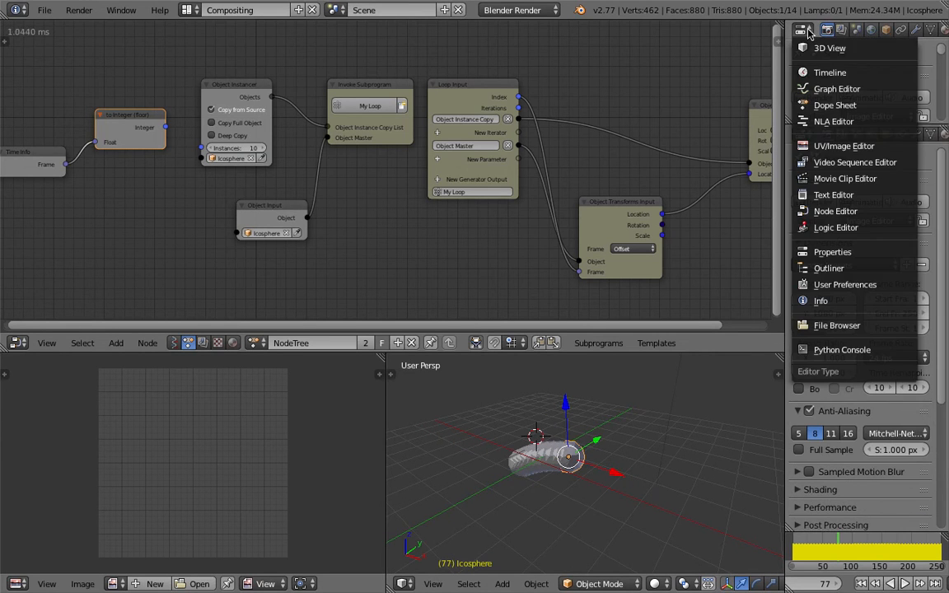
{"action": "left_click", "coordinate": [838, 270]}
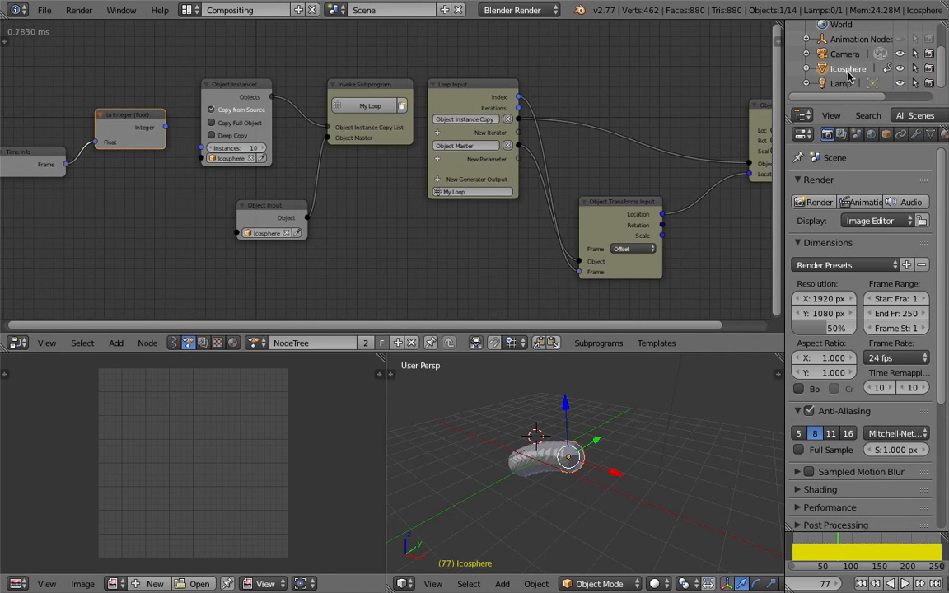
{"action": "left_click", "coordinate": [841, 83]}
{"action": "left_click", "coordinate": [848, 68]}
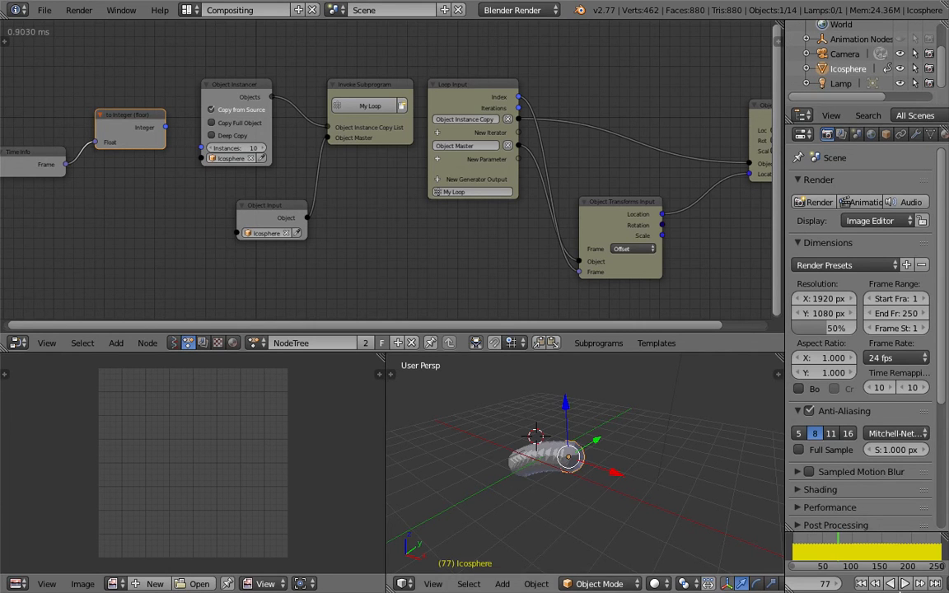
Play the animation from the first frame, orbit around the icosphere trail and stop playback at frame 25.
{"action": "left_click", "coordinate": [875, 583]}
{"action": "key", "text": "alt+a"}
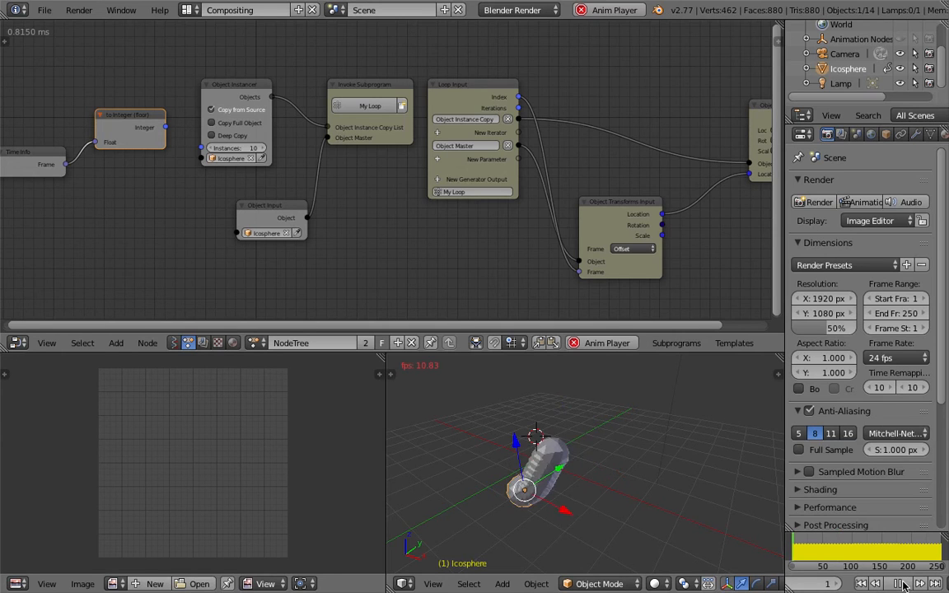
{"action": "middle_click_drag", "start_coordinate": [529, 465], "coordinate": [610, 396]}
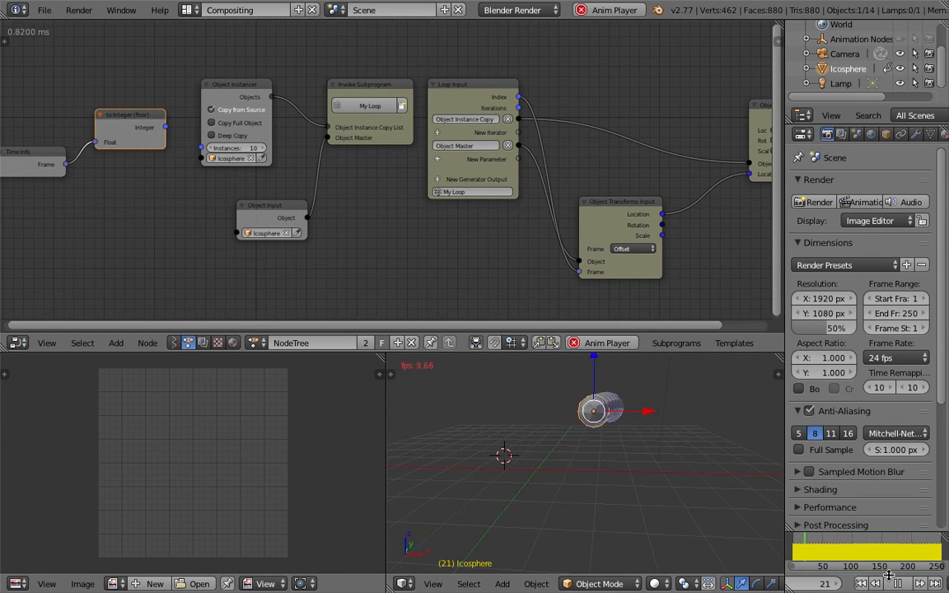
{"action": "key", "text": "alt+a"}
Shift the Object Transforms Input node farther from the Loop Input node and view the trail from another side.
{"action": "middle_click_drag", "start_coordinate": [608, 210], "coordinate": [521, 186]}
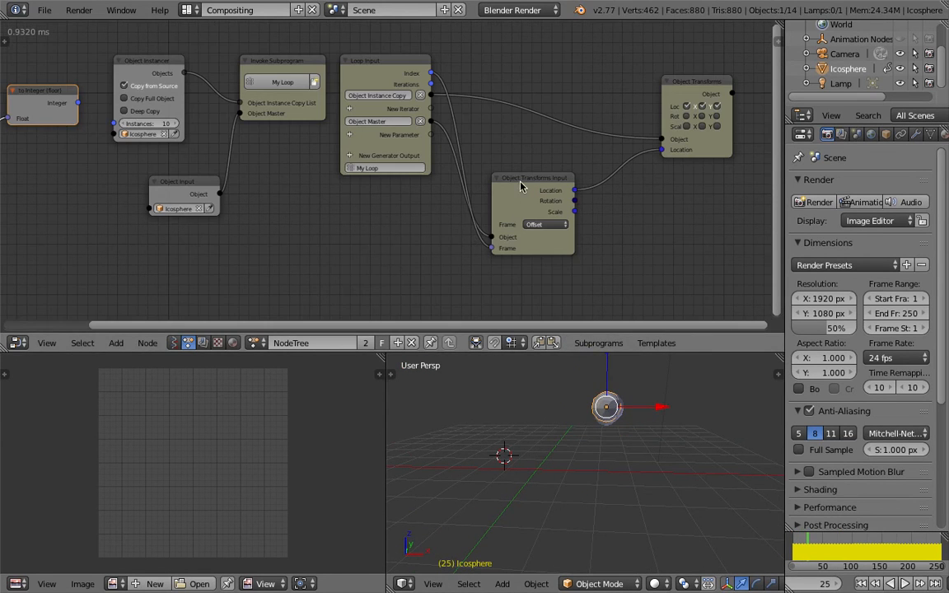
{"action": "left_click_drag", "start_coordinate": [521, 183], "coordinate": [543, 183]}
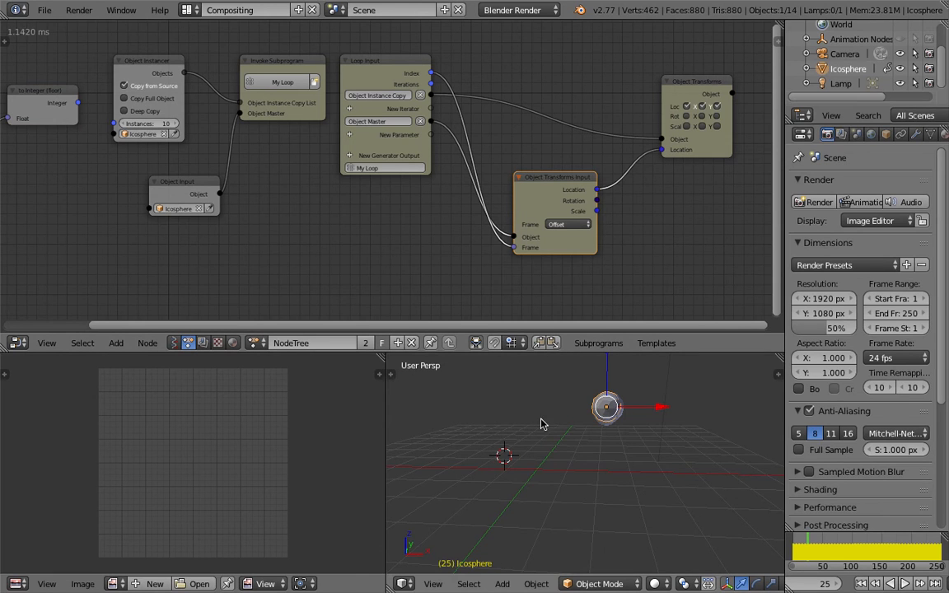
{"action": "mouse_move", "coordinate": [556, 439]}
{"action": "middle_mouse_down"}
{"action": "mouse_move", "coordinate": [519, 439]}
{"action": "mouse_move", "coordinate": [604, 435]}
{"action": "mouse_move", "coordinate": [516, 433]}
{"action": "mouse_move", "coordinate": [540, 430]}
{"action": "middle_mouse_up"}
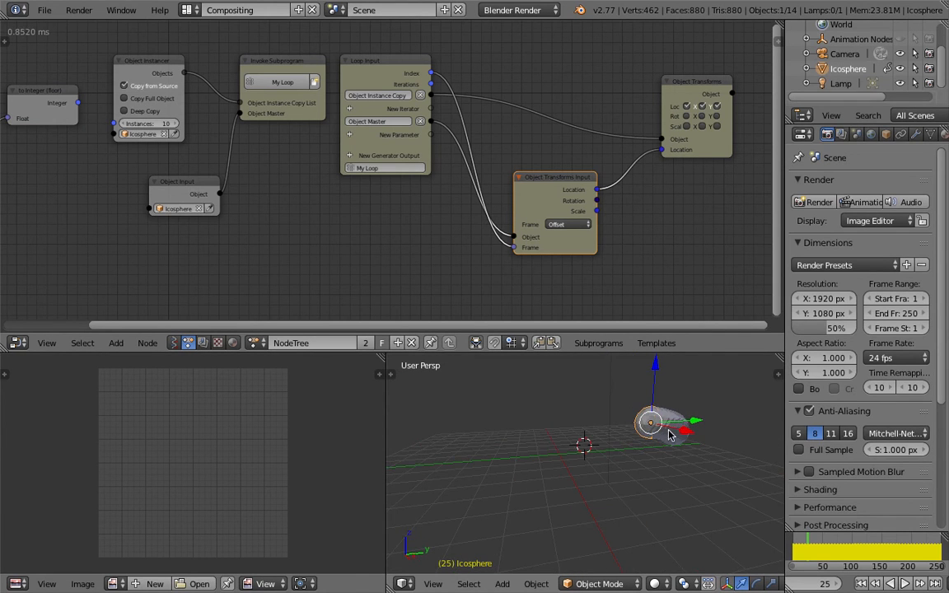
{"action": "middle_click_drag", "start_coordinate": [624, 446], "coordinate": [668, 442]}
Add a Math node and insert it into the link between the loop's Index and the Object Transforms Input's Frame.
{"action": "middle_click_drag", "start_coordinate": [423, 238], "coordinate": [429, 237]}
{"action": "key", "text": "a"}
{"action": "key", "text": "shift+a"}
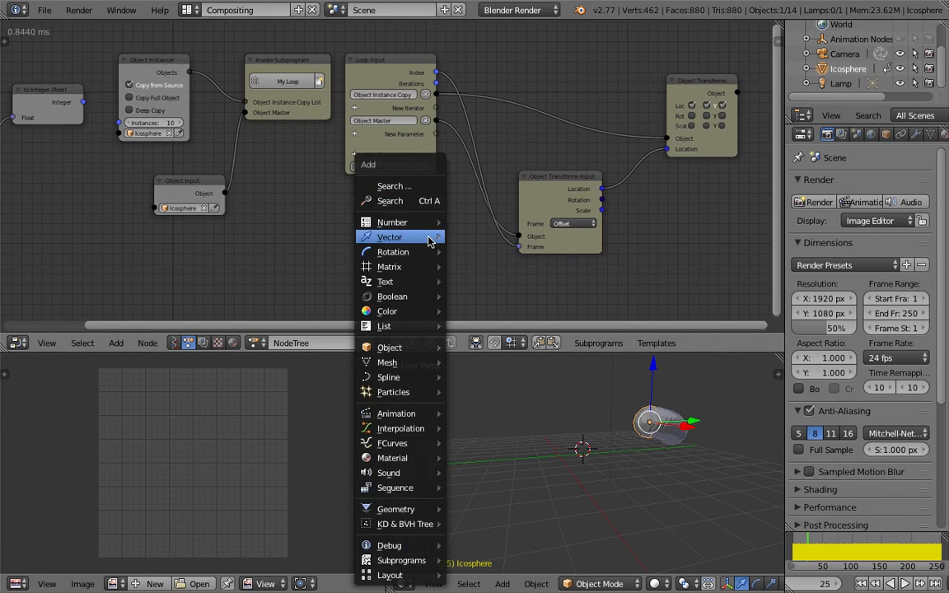
{"action": "mouse_move", "coordinate": [429, 239]}
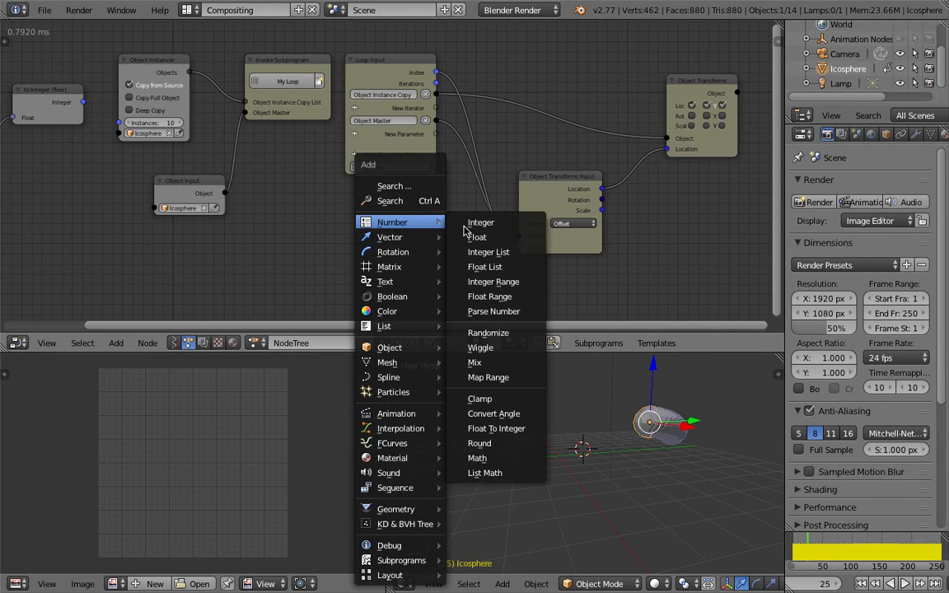
{"action": "left_click", "coordinate": [478, 458]}
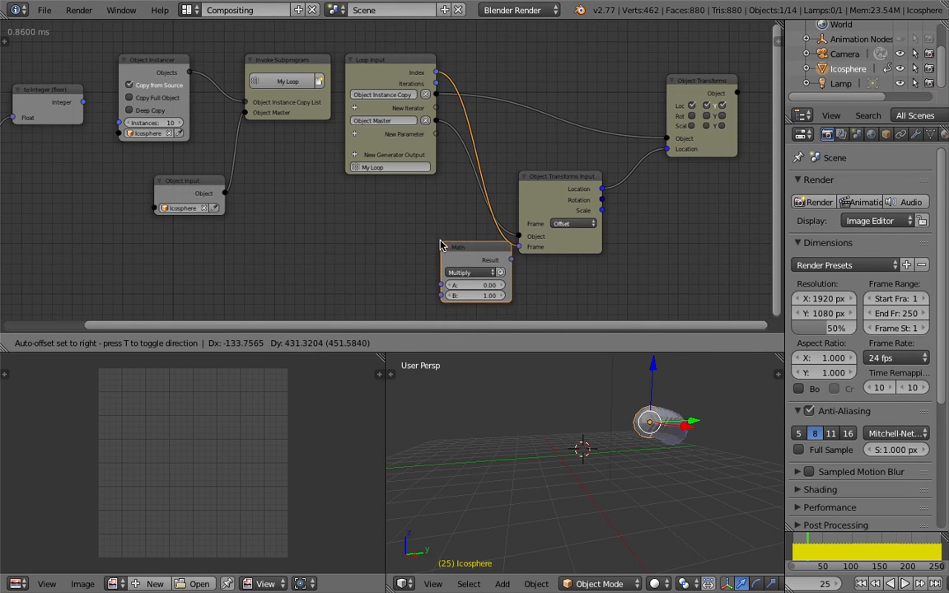
{"action": "left_click", "coordinate": [442, 243]}
Set the Math node's B value to -10 and change its operation to Add.
{"action": "left_click", "coordinate": [514, 293]}
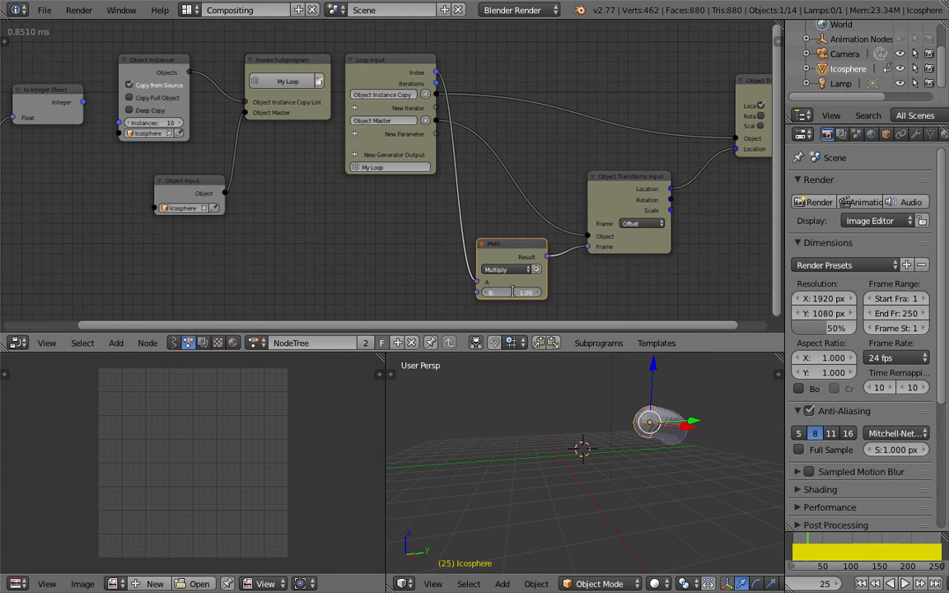
{"action": "type", "text": "-10"}
{"action": "key", "text": "Return"}
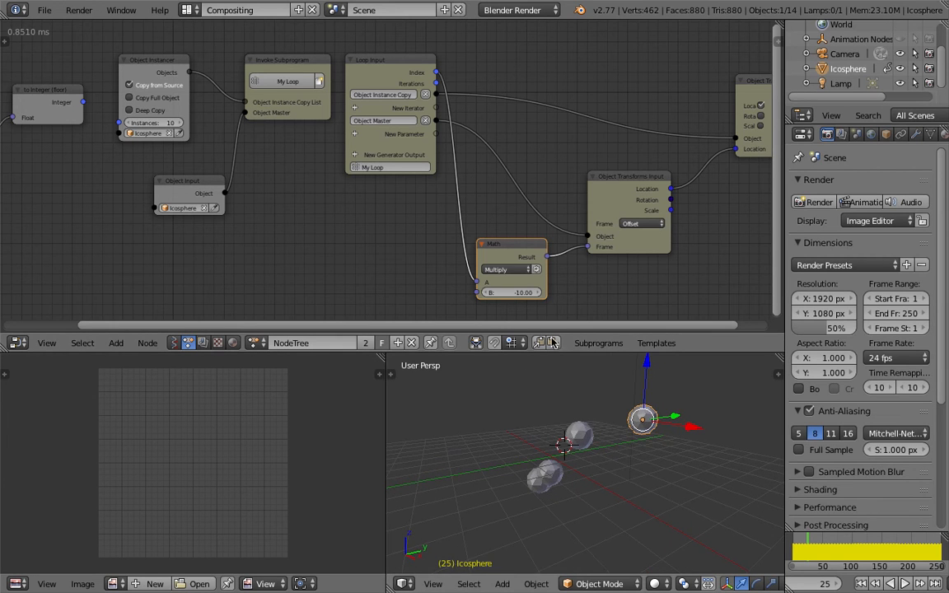
{"action": "left_click", "coordinate": [504, 269]}
{"action": "left_click", "coordinate": [521, 258]}
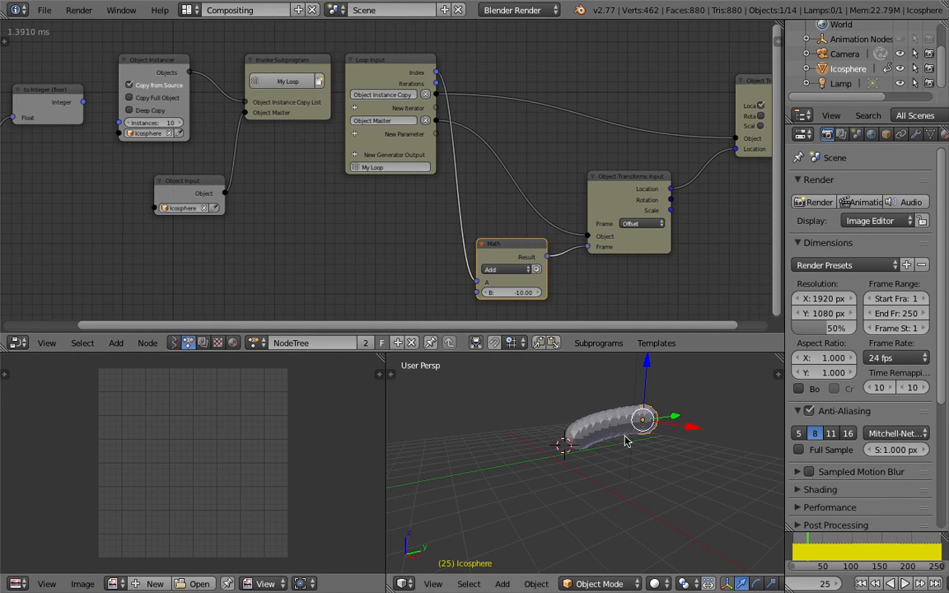
Play the animation from frame 1 and observe the icosphere trail from different angles.
{"action": "left_click", "coordinate": [861, 583]}
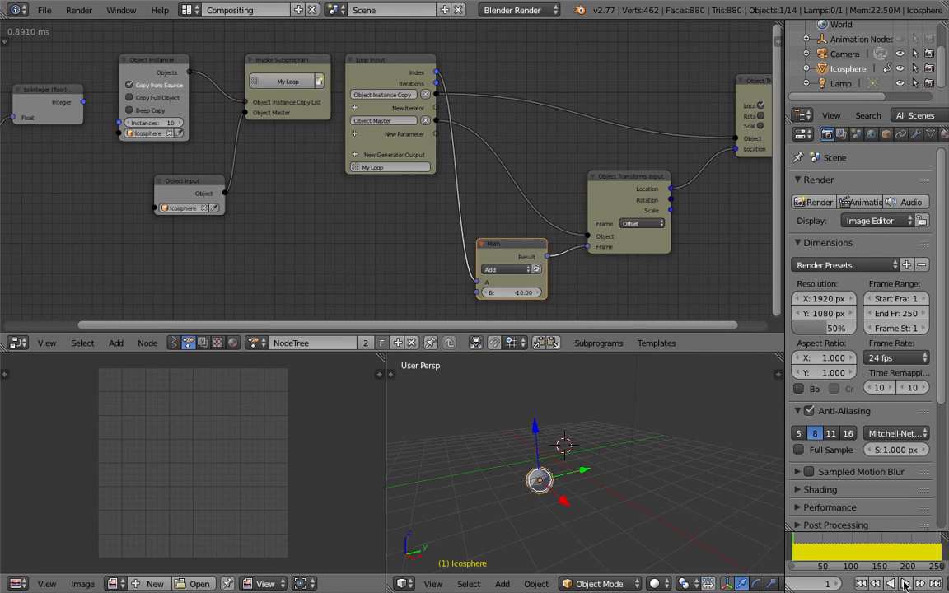
{"action": "key", "text": "alt+a"}
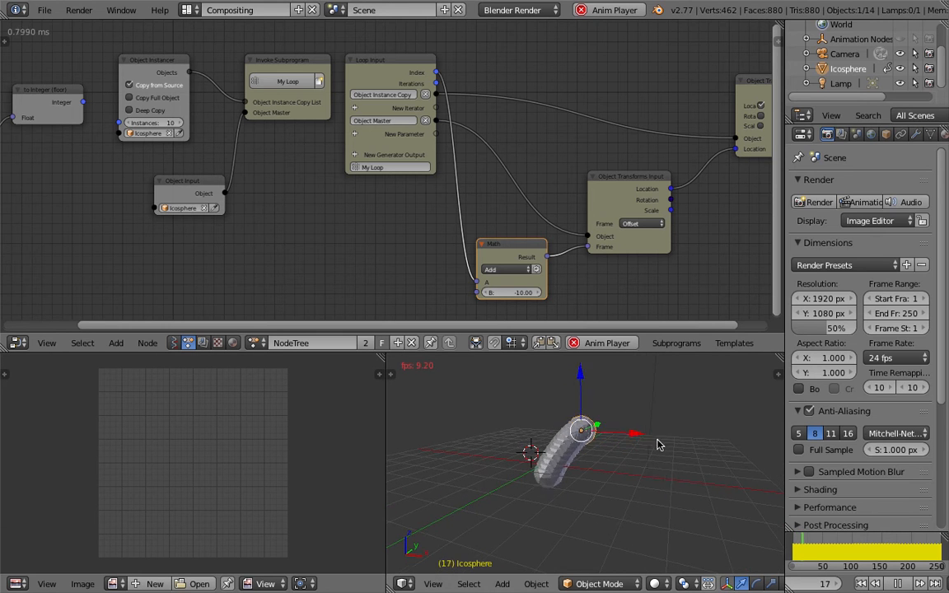
{"action": "middle_click_drag", "start_coordinate": [535, 423], "coordinate": [663, 435]}
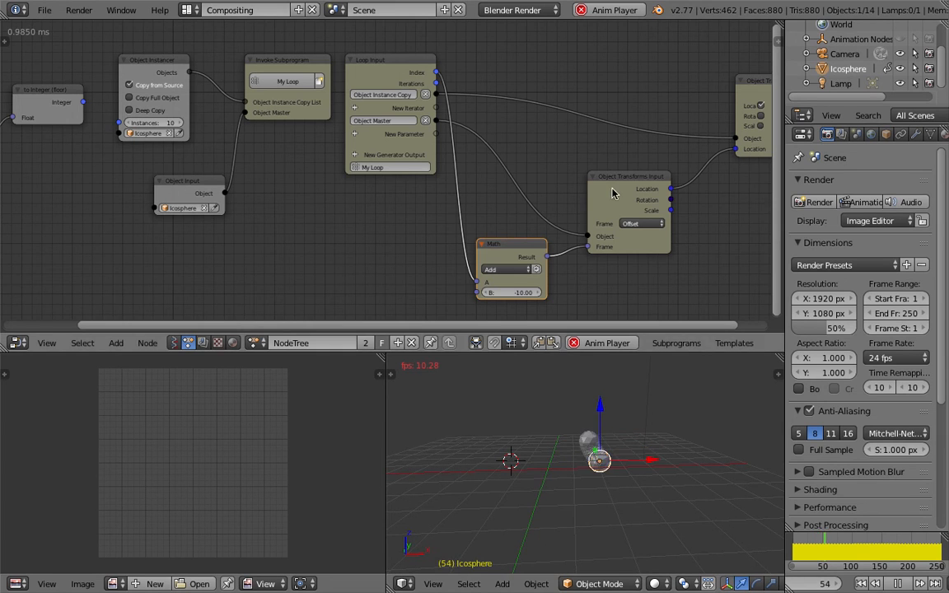
Reposition the Object Transforms Input node farther from the Math node and save the file.
{"action": "left_click_drag", "start_coordinate": [615, 187], "coordinate": [635, 183]}
{"action": "middle_click_drag", "start_coordinate": [542, 171], "coordinate": [535, 167]}
{"action": "middle_click_drag", "start_coordinate": [606, 465], "coordinate": [566, 481]}
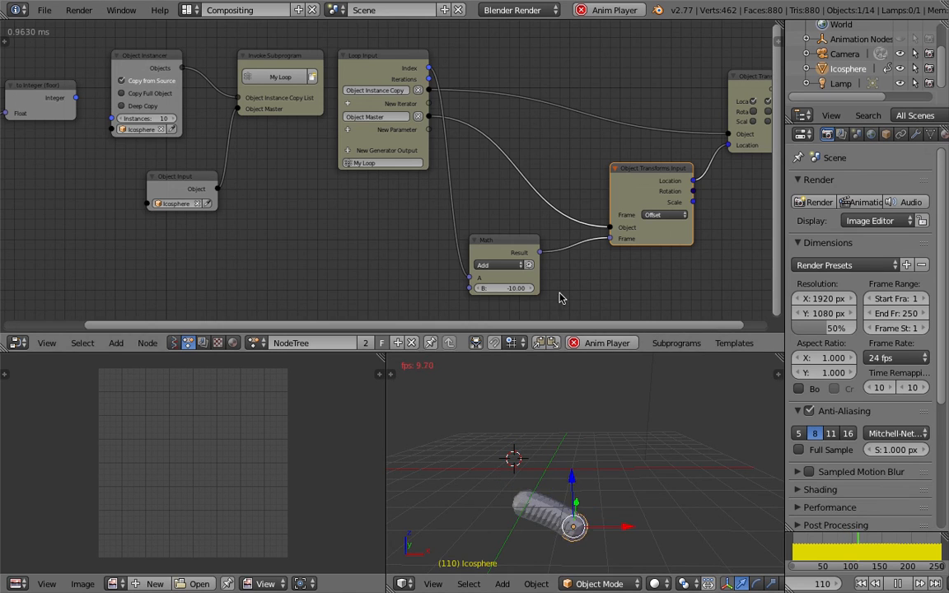
{"action": "left_click", "coordinate": [46, 11]}
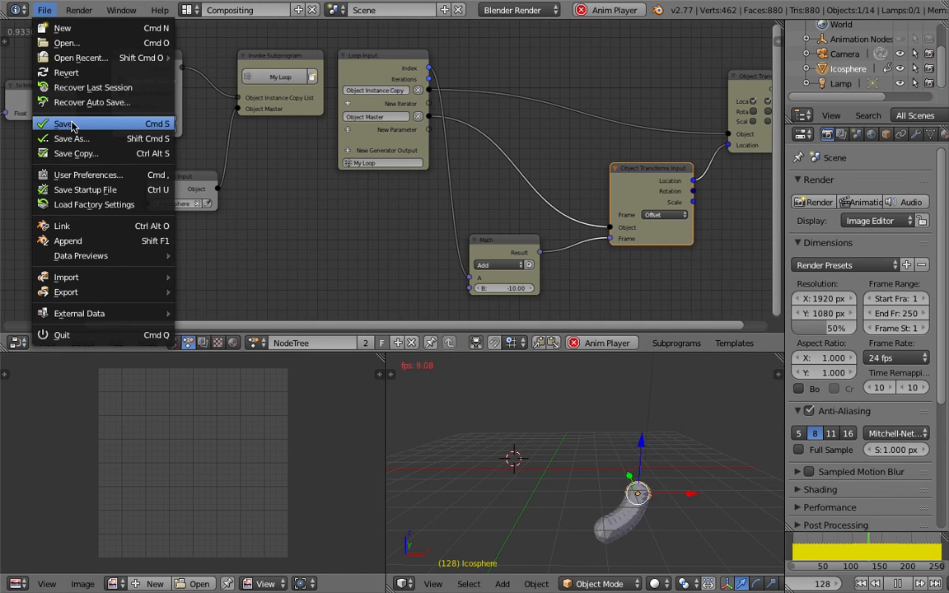
{"action": "left_click", "coordinate": [72, 125]}
{"action": "left_click_drag", "start_coordinate": [631, 173], "coordinate": [620, 166]}
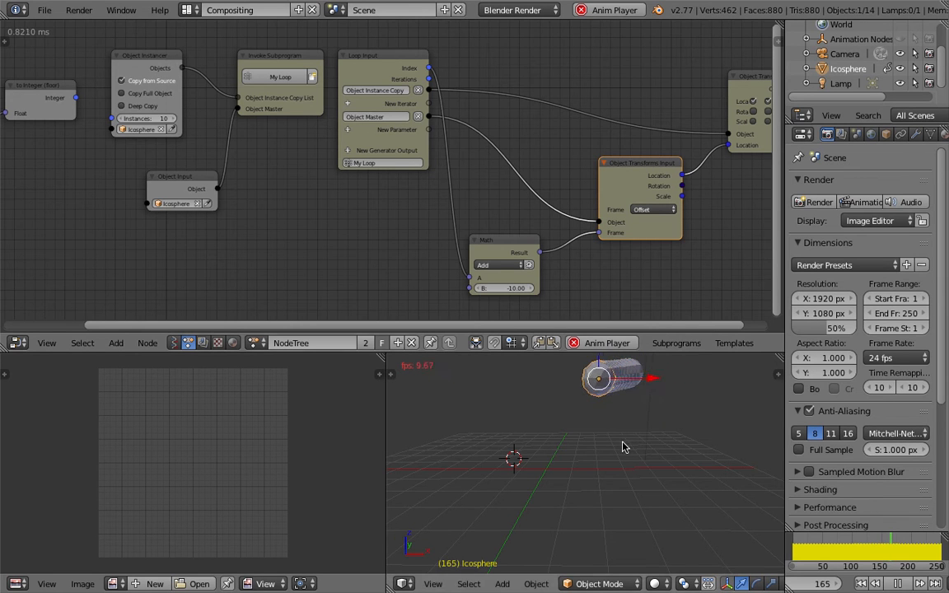
Orbit around the moving icosphere trail and stop the animation at frame 16.
{"action": "middle_click_drag", "start_coordinate": [577, 459], "coordinate": [660, 491]}
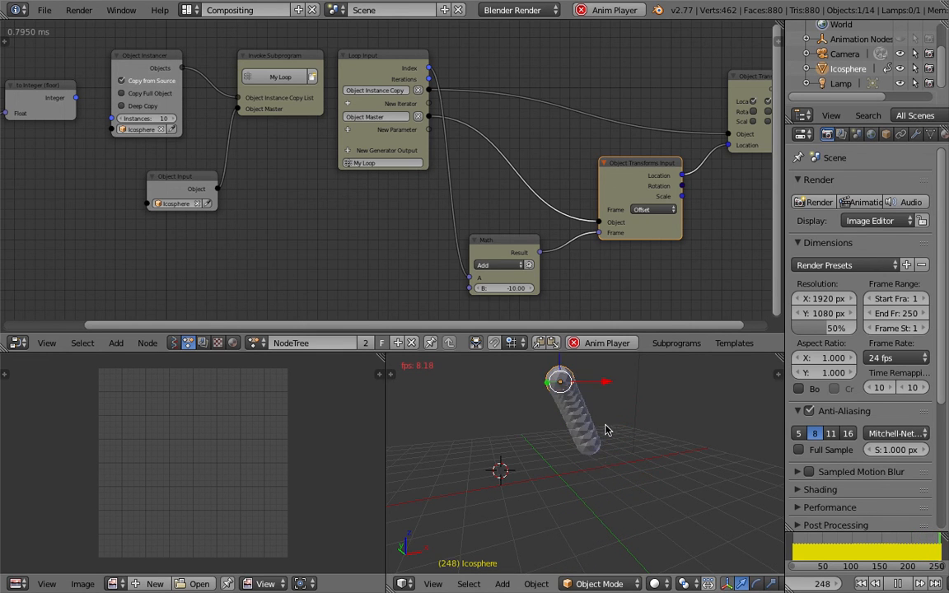
{"action": "left_click", "coordinate": [890, 584]}
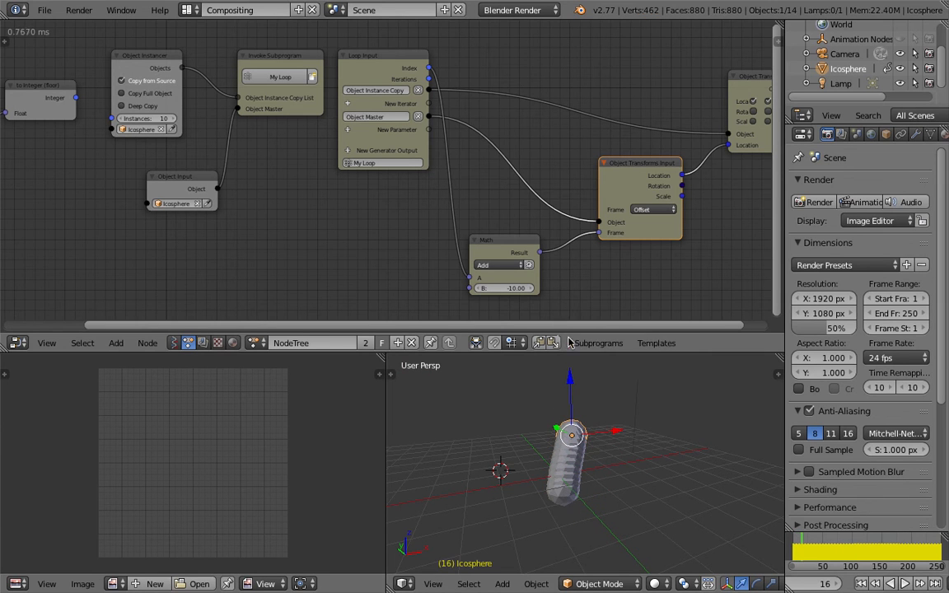
Duplicate the Math node and insert the copy between the first Math node and the Object Transforms Input's Frame.
{"action": "left_click_drag", "start_coordinate": [500, 246], "coordinate": [495, 227]}
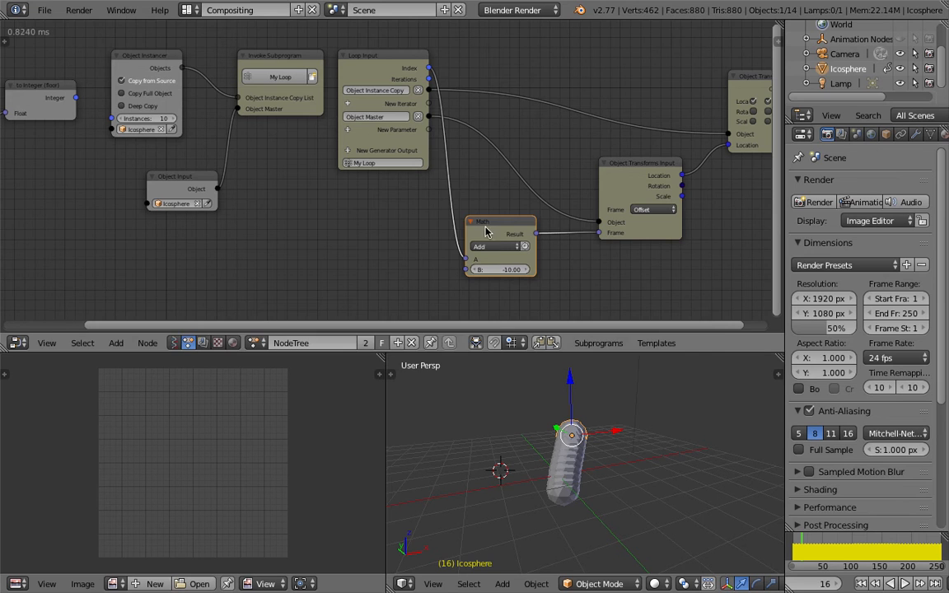
{"action": "key", "text": "shift+d"}
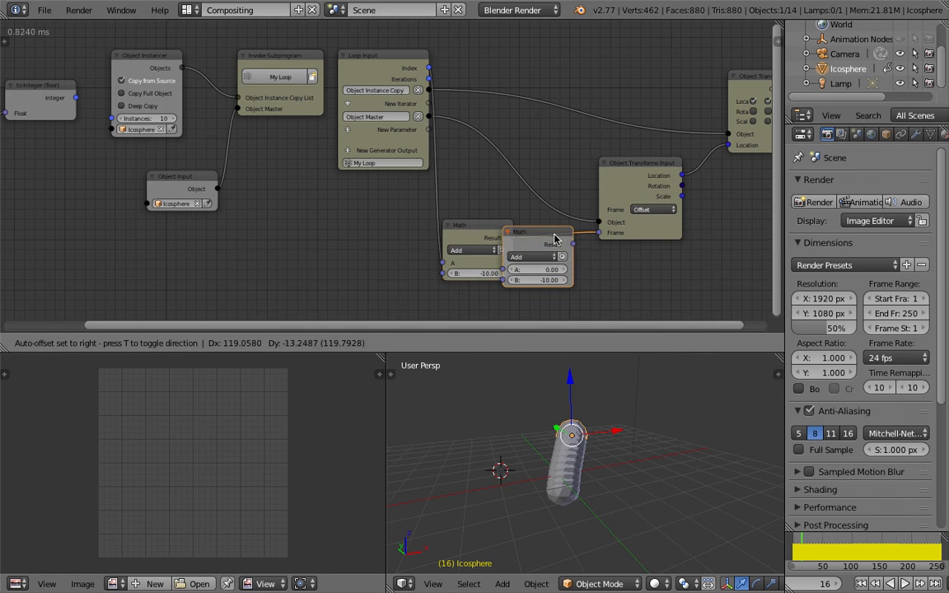
{"action": "left_click", "coordinate": [605, 239]}
Switch the second Math node to Multiply and set its B value to 5.
{"action": "left_click", "coordinate": [579, 256]}
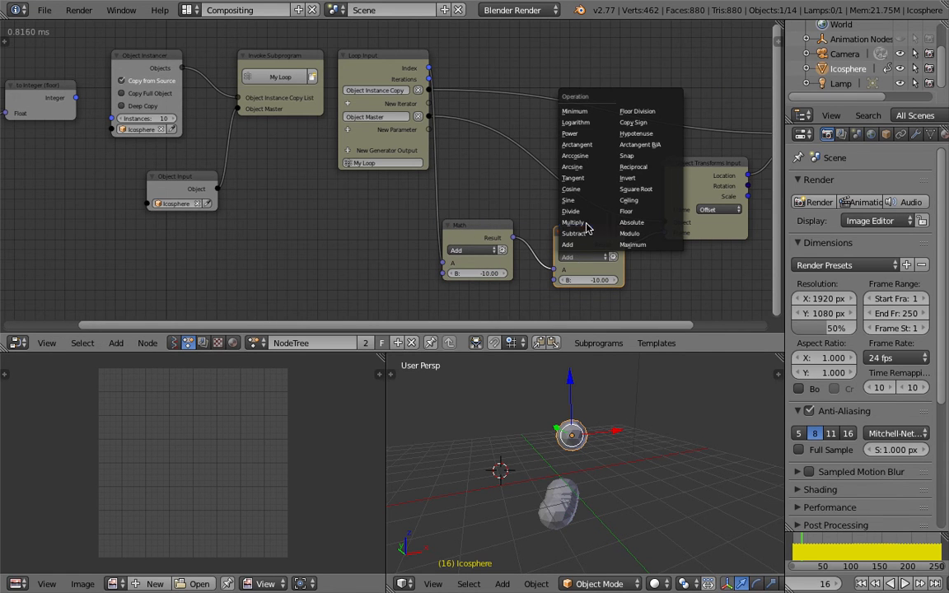
{"action": "left_click", "coordinate": [587, 223]}
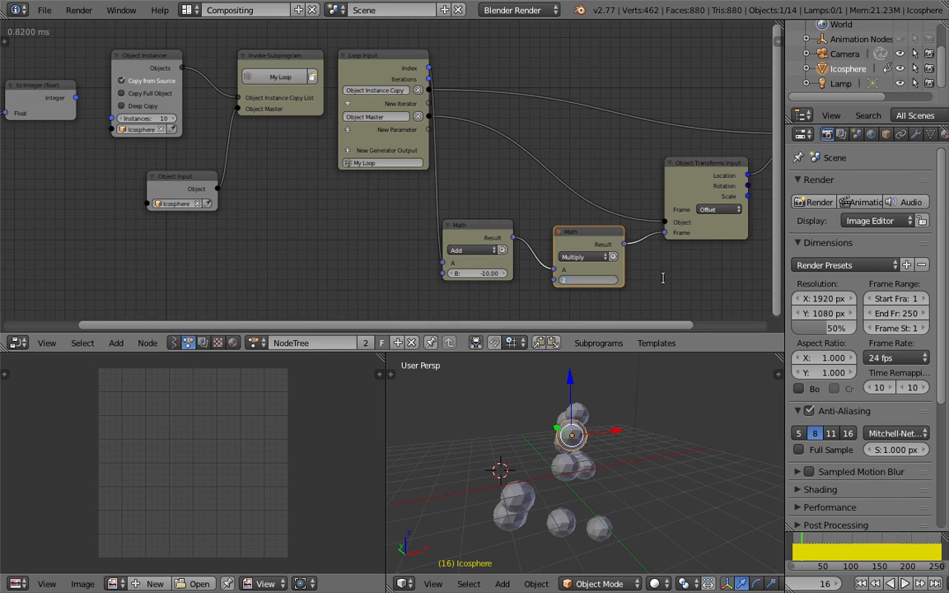
{"action": "key", "text": "Return"}
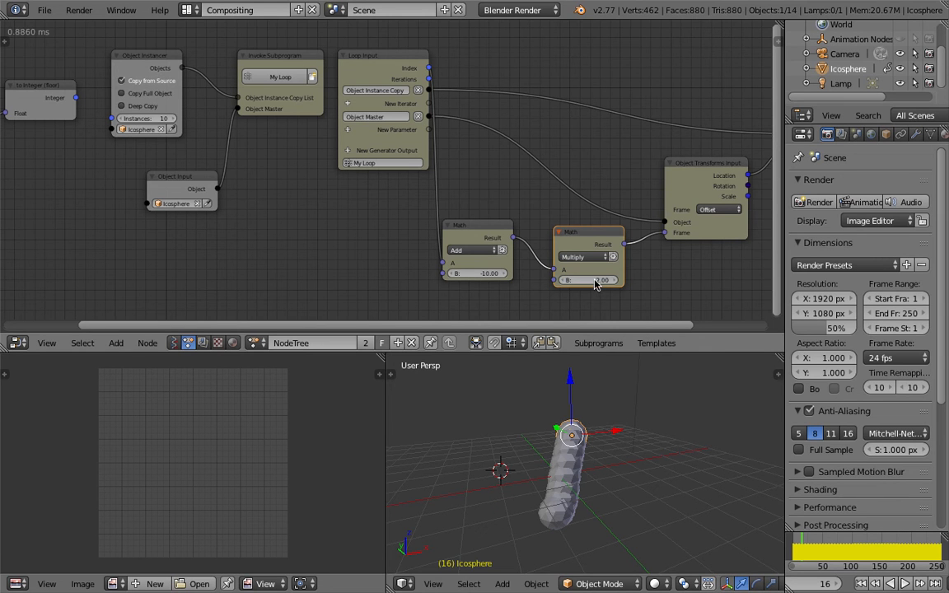
{"action": "key", "text": "Return"}
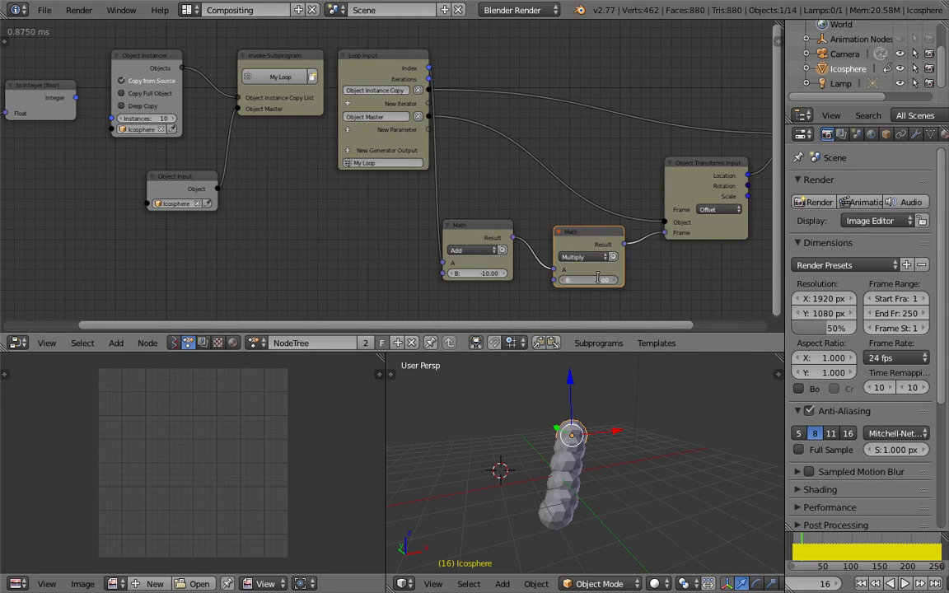
{"action": "type", "text": "5"}
{"action": "key", "text": "Return"}
Play the animation from frame 1, stop it at frame 62 and examine the trail's spacing and the node chain.
{"action": "left_click", "coordinate": [862, 584]}
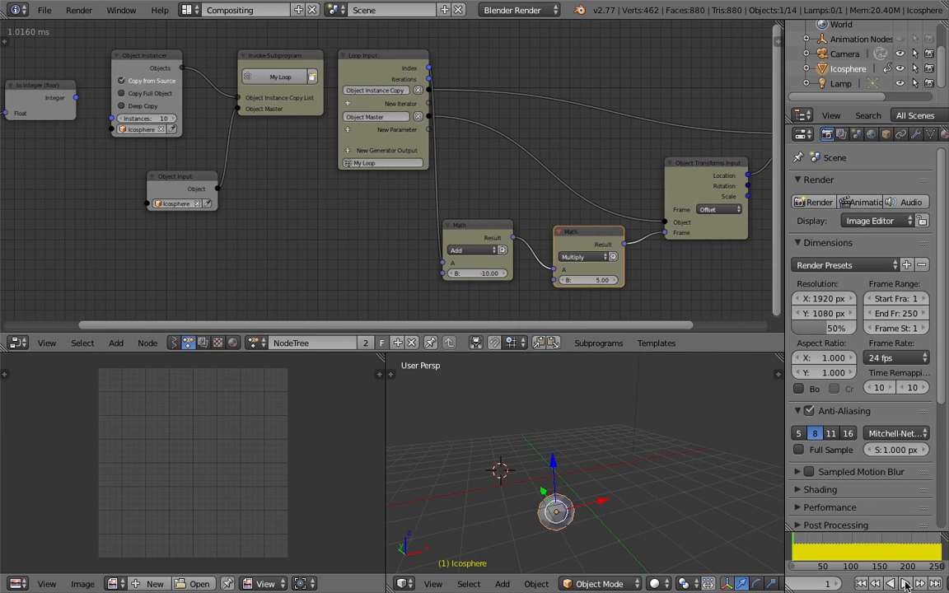
{"action": "left_click", "coordinate": [909, 584]}
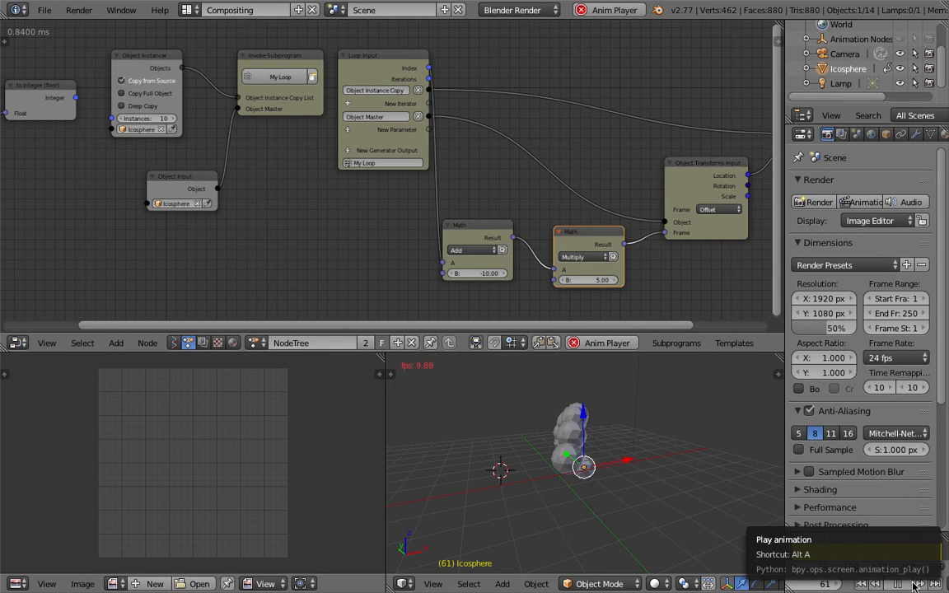
{"action": "left_click", "coordinate": [913, 585]}
{"action": "middle_click_drag", "start_coordinate": [664, 468], "coordinate": [608, 453]}
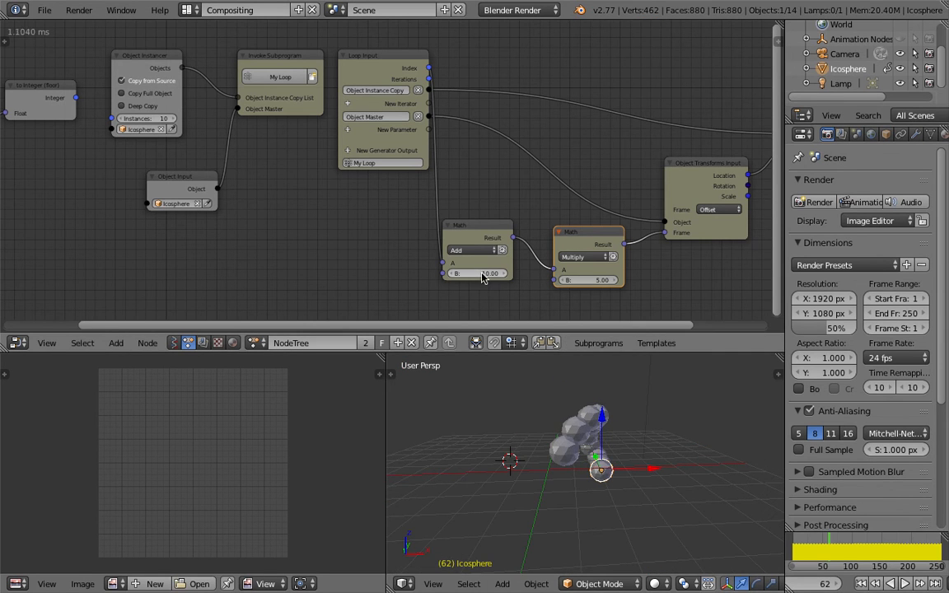
{"action": "scroll", "coordinate": [344, 253], "scroll_direction": "left", "scroll_amount": 5, "text": "ctrl"}
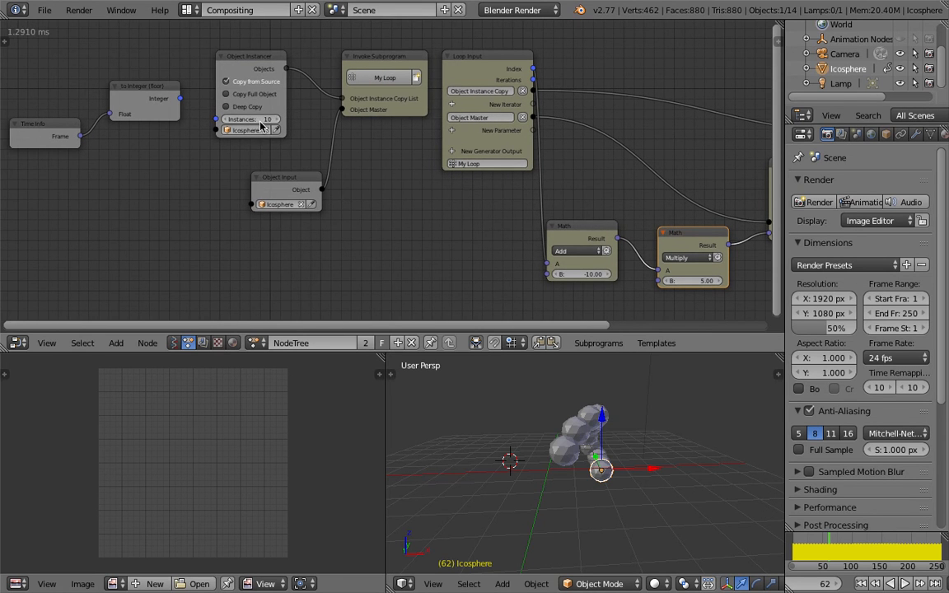
{"action": "middle_click_drag", "start_coordinate": [618, 430], "coordinate": [602, 429], "text": "shift"}
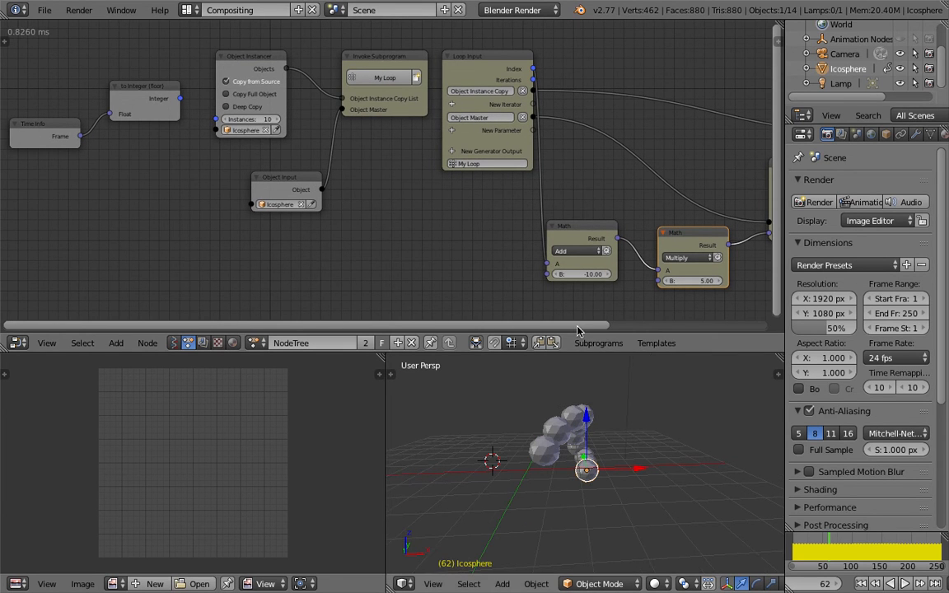
{"action": "middle_click_drag", "start_coordinate": [500, 257], "coordinate": [488, 253]}
{"action": "left_click", "coordinate": [557, 246]}
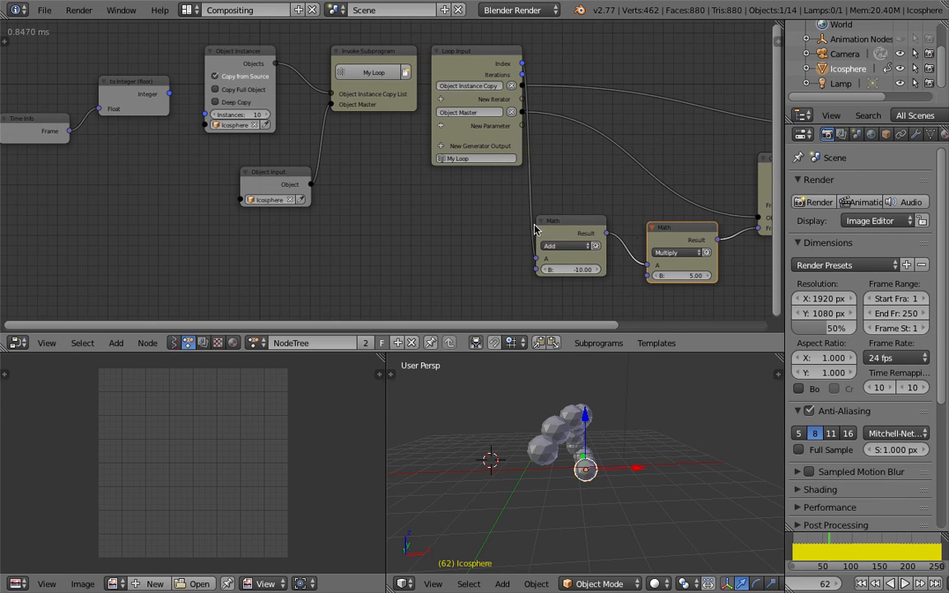
Show the advanced settings of the Object Transforms Input node and set its Frame Type to Absolute.
{"action": "scroll", "coordinate": [568, 179], "scroll_direction": "right", "scroll_amount": 10, "text": "ctrl"}
{"action": "left_click", "coordinate": [607, 158]}
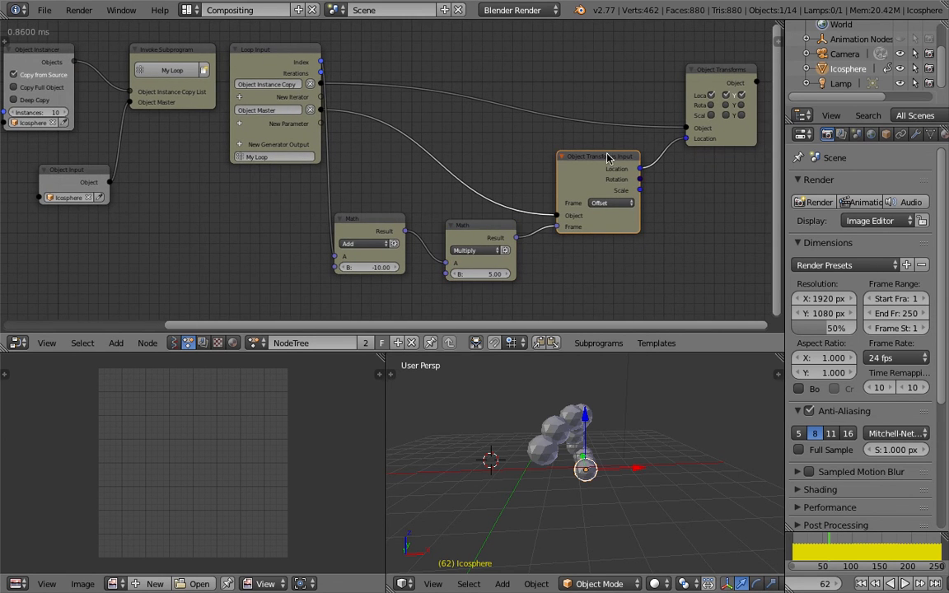
{"action": "left_click", "coordinate": [780, 41]}
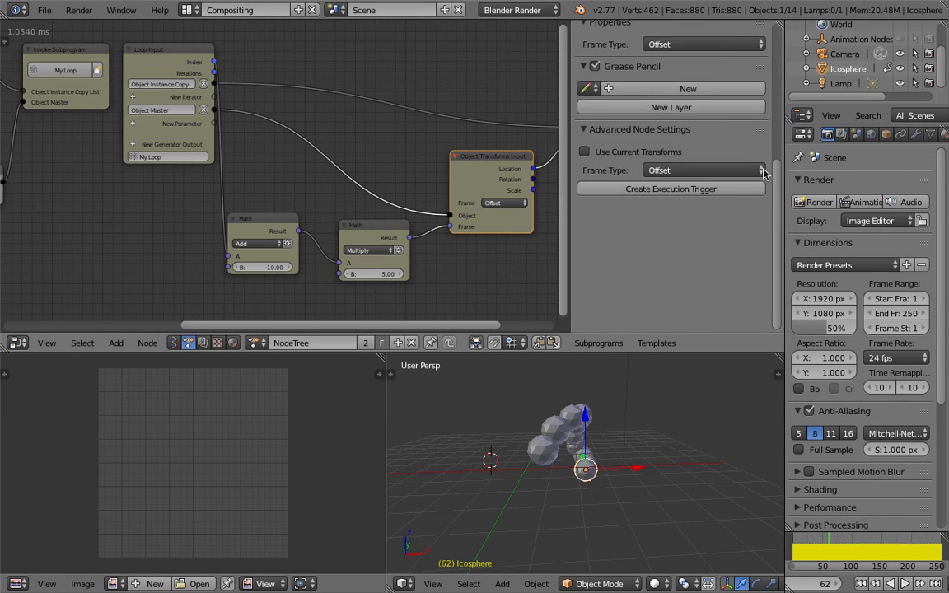
{"action": "left_click", "coordinate": [699, 171]}
{"action": "left_click", "coordinate": [691, 138]}
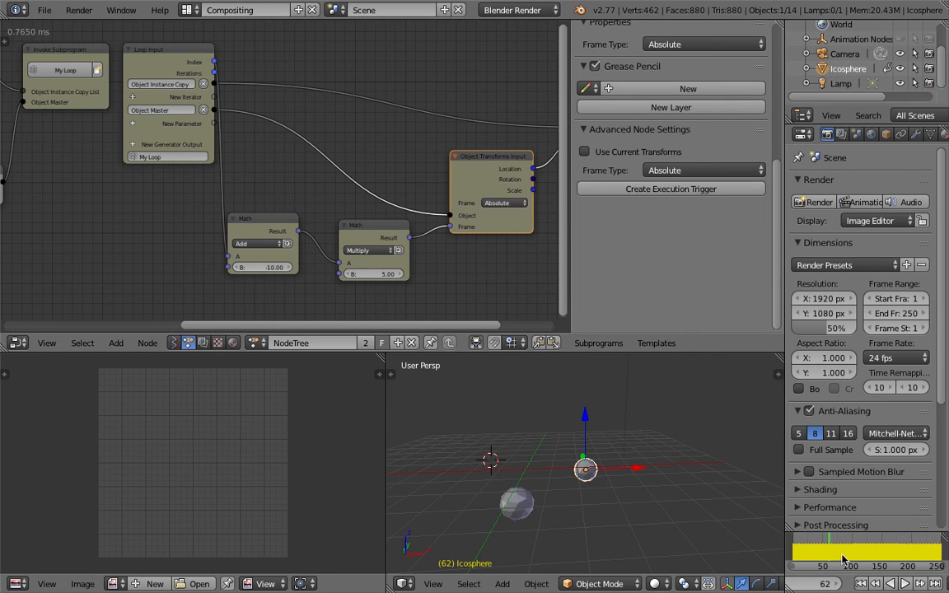
Play the animation, set the Multiply node's B to 1 and link the loop's Index directly to the Object Transforms Input's Frame.
{"action": "left_click", "coordinate": [892, 585]}
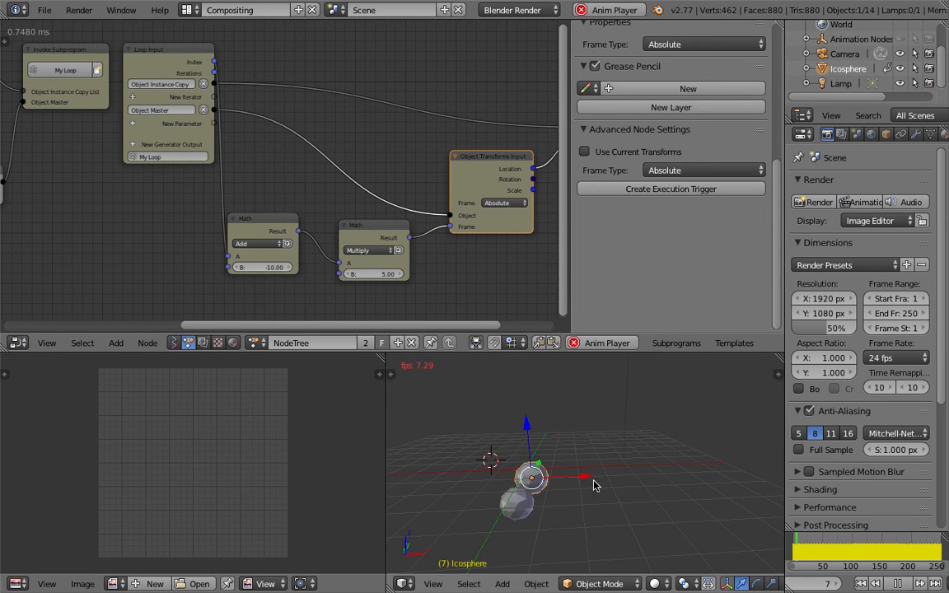
{"action": "left_click", "coordinate": [382, 273]}
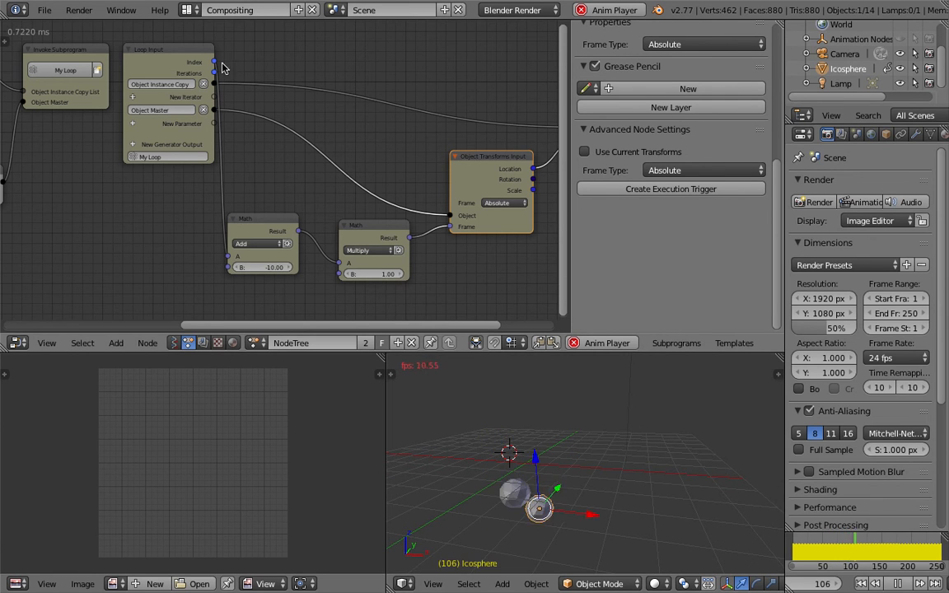
{"action": "left_click_drag", "start_coordinate": [214, 63], "coordinate": [449, 229]}
{"action": "left_click", "coordinate": [805, 545]}
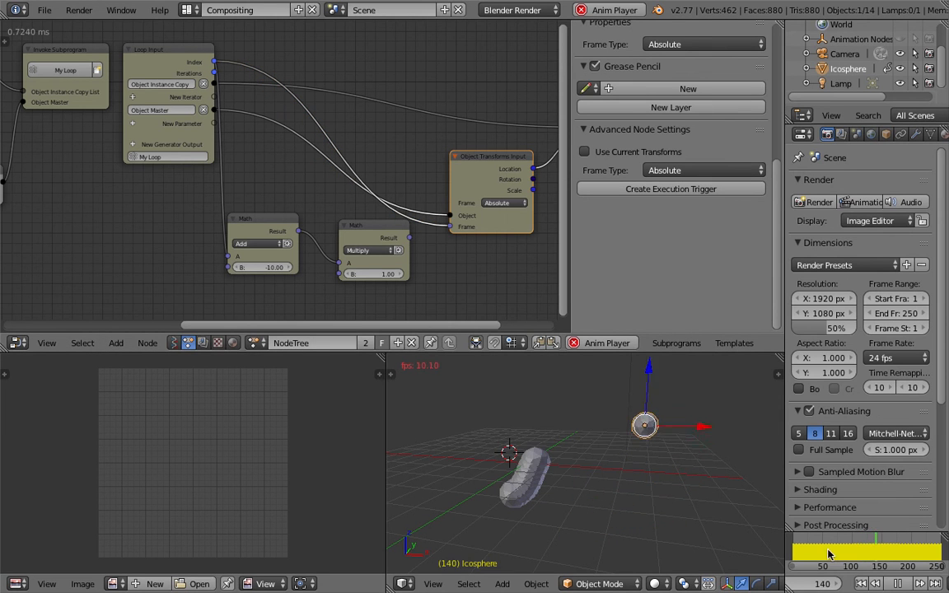
{"action": "left_click_drag", "start_coordinate": [810, 544], "coordinate": [850, 544]}
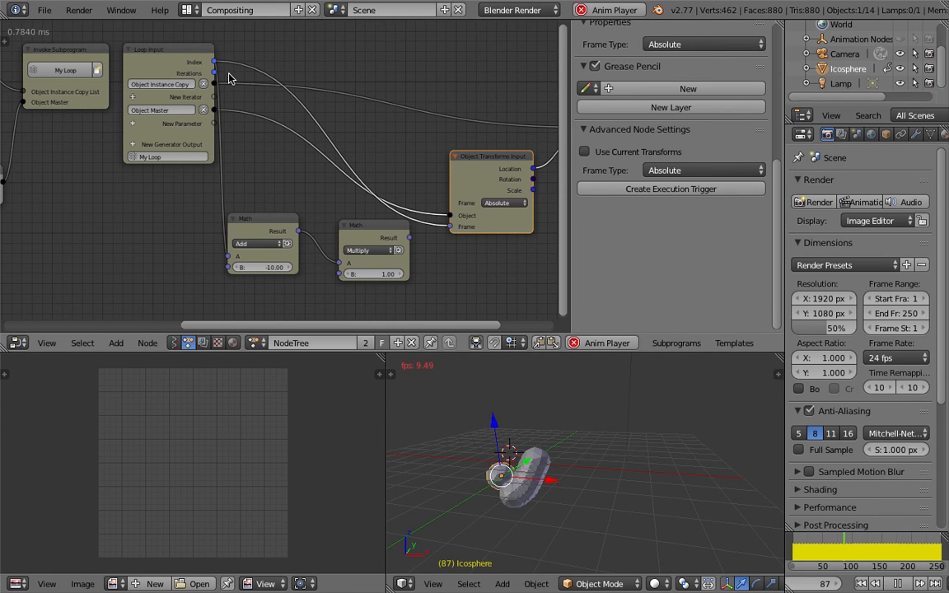
Reposition the Multiply node beside the Add node and link the Add node's Result directly to the Object Transforms Input's Frame.
{"action": "left_click_drag", "start_coordinate": [356, 249], "coordinate": [334, 259]}
{"action": "scroll", "coordinate": [421, 295], "scroll_direction": "down", "scroll_amount": 1}
{"action": "middle_click_drag", "start_coordinate": [421, 295], "coordinate": [368, 273]}
{"action": "scroll", "coordinate": [425, 297], "scroll_direction": "down", "scroll_amount": 1}
{"action": "middle_click_drag", "start_coordinate": [474, 474], "coordinate": [542, 473]}
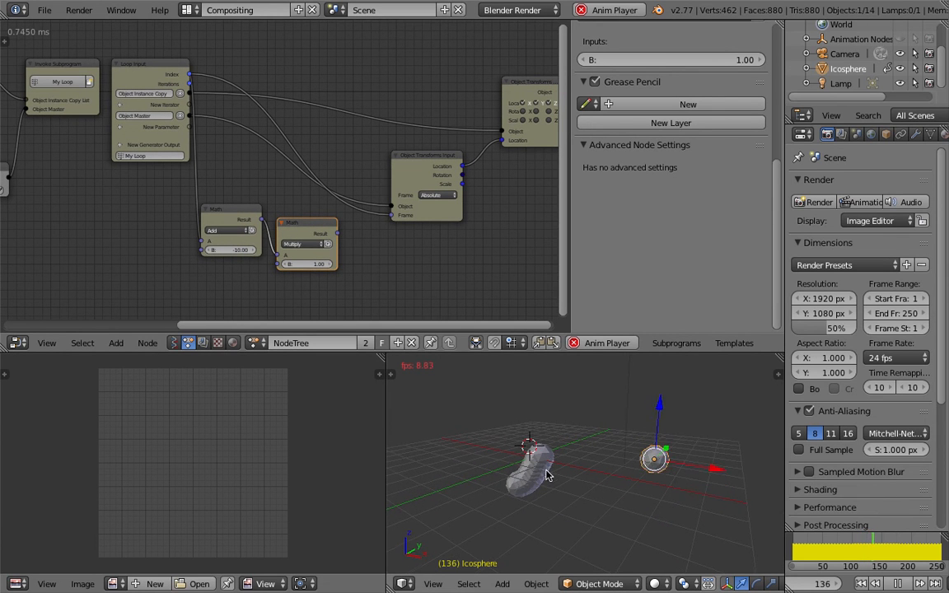
{"action": "left_click", "coordinate": [550, 414]}
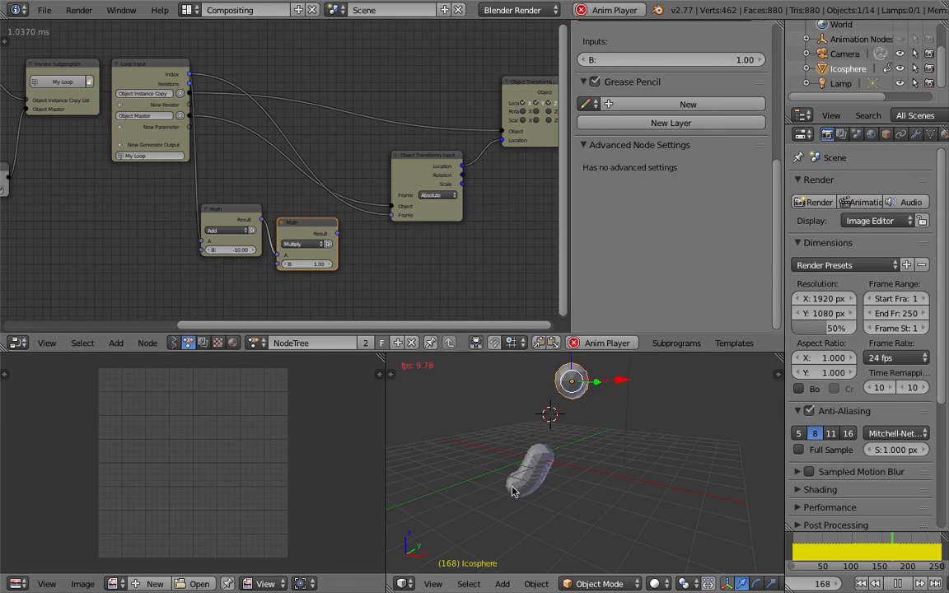
{"action": "key", "text": "g"}
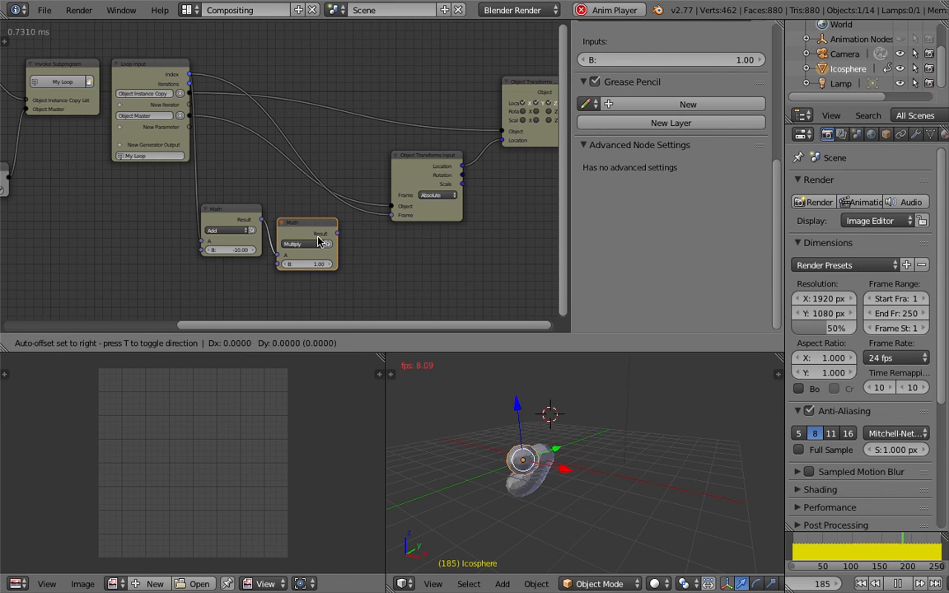
{"action": "left_click_drag", "start_coordinate": [318, 237], "coordinate": [336, 255]}
{"action": "left_click_drag", "start_coordinate": [263, 220], "coordinate": [327, 218]}
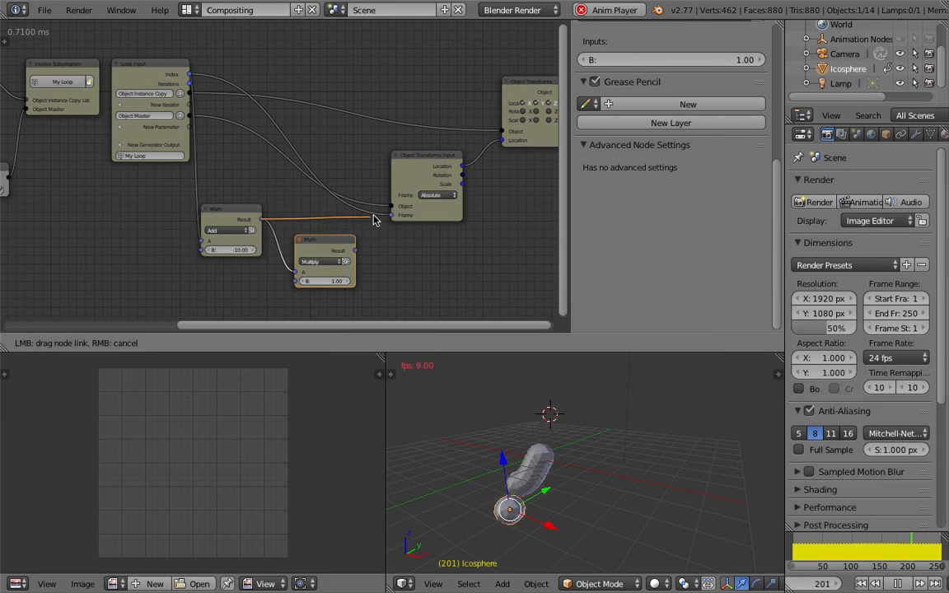
{"action": "left_click_drag", "start_coordinate": [385, 215], "coordinate": [386, 215]}
Raise the Add node's B value to about 13 and examine from another angle how the copies shift along the path.
{"action": "left_click_drag", "start_coordinate": [240, 250], "coordinate": [362, 251]}
{"action": "mouse_move", "coordinate": [241, 249]}
{"action": "left_mouse_down"}
{"action": "mouse_move", "coordinate": [350, 250]}
{"action": "mouse_move", "coordinate": [231, 250]}
{"action": "mouse_move", "coordinate": [276, 250]}
{"action": "mouse_move", "coordinate": [257, 249]}
{"action": "left_mouse_up"}
{"action": "middle_click_drag", "start_coordinate": [677, 477], "coordinate": [543, 439]}
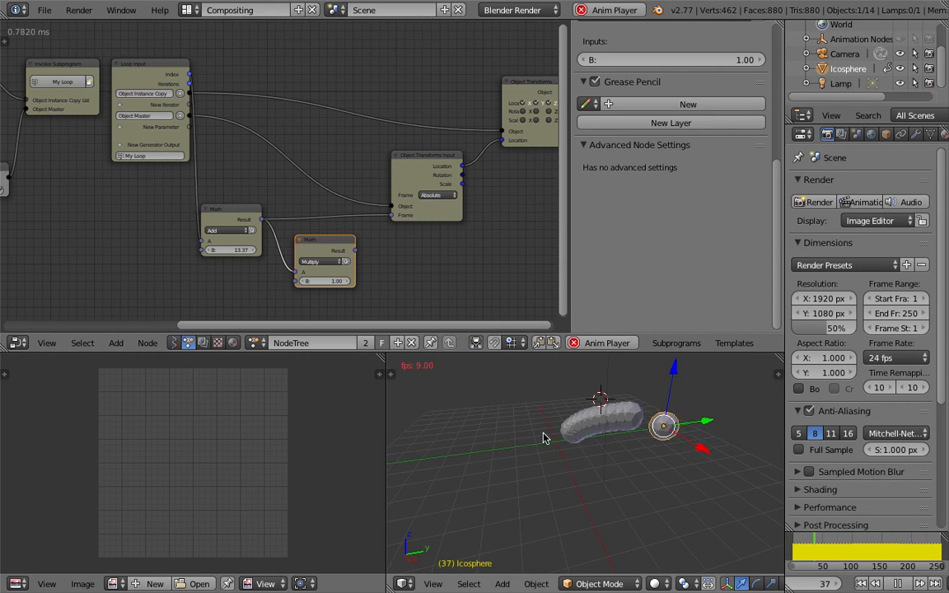
{"action": "middle_click_drag", "start_coordinate": [557, 396], "coordinate": [675, 467]}
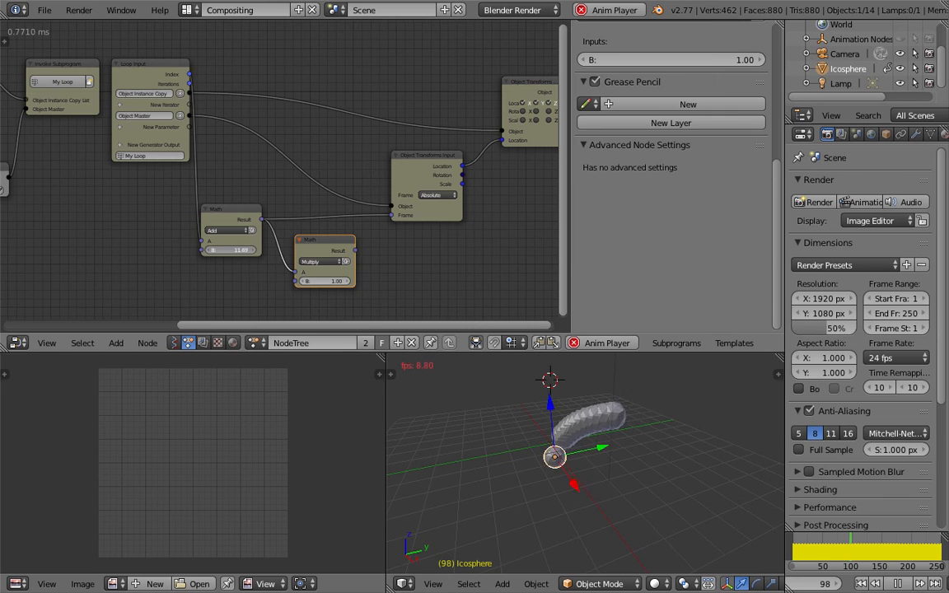
Link the Multiply node's Result back to Frame, raising its B value to 5.72 and lowering the Add node's B to 2.45.
{"action": "left_click", "coordinate": [336, 281]}
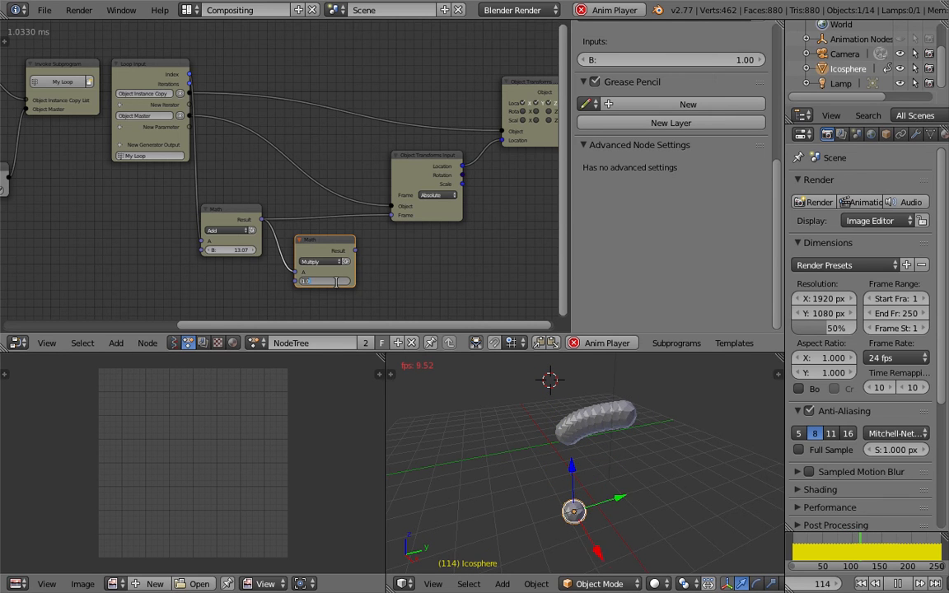
{"action": "key", "text": "Return"}
{"action": "left_click_drag", "start_coordinate": [355, 250], "coordinate": [393, 216]}
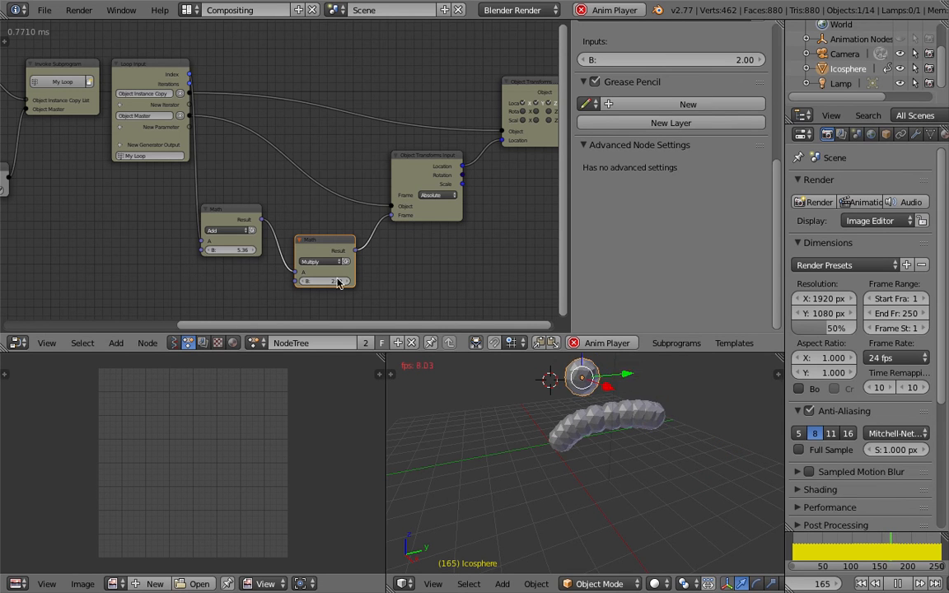
{"action": "left_click_drag", "start_coordinate": [320, 280], "coordinate": [351, 280]}
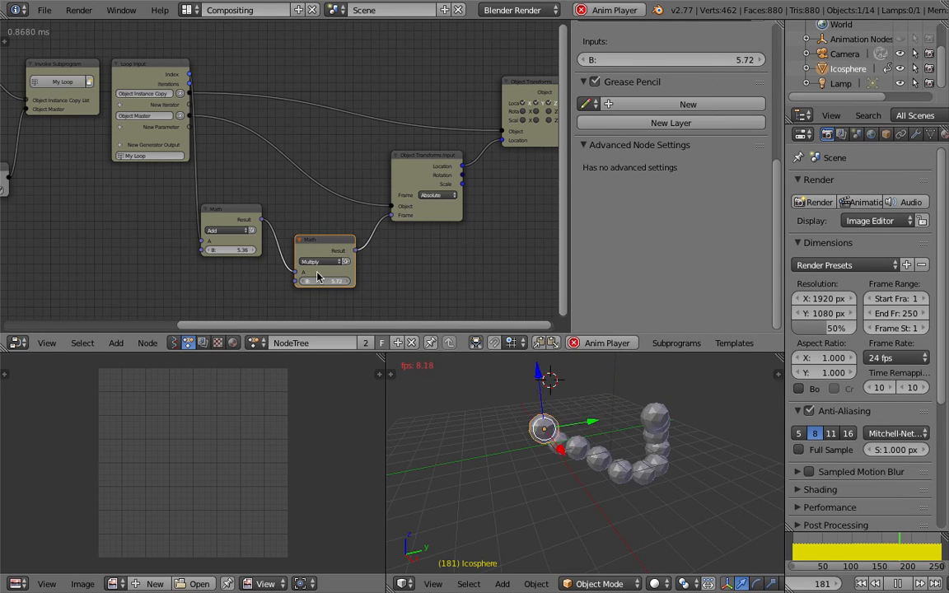
{"action": "mouse_move", "coordinate": [241, 251]}
{"action": "left_mouse_down"}
{"action": "mouse_move", "coordinate": [205, 250]}
{"action": "mouse_move", "coordinate": [228, 253]}
{"action": "left_mouse_up"}
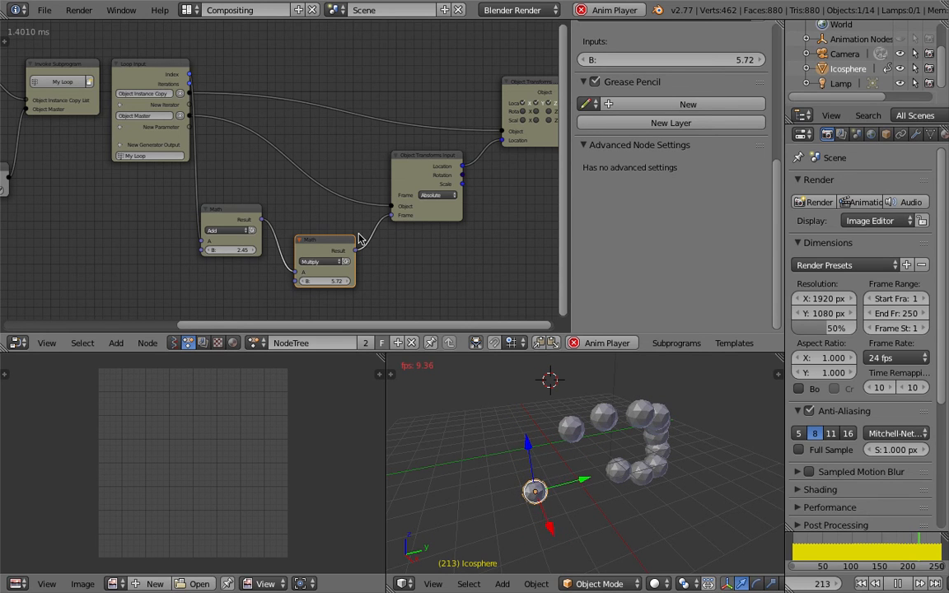
Switch the Object Transforms Input's frame type to Offset and set the Add node's B value to -10.
{"action": "left_click", "coordinate": [436, 195]}
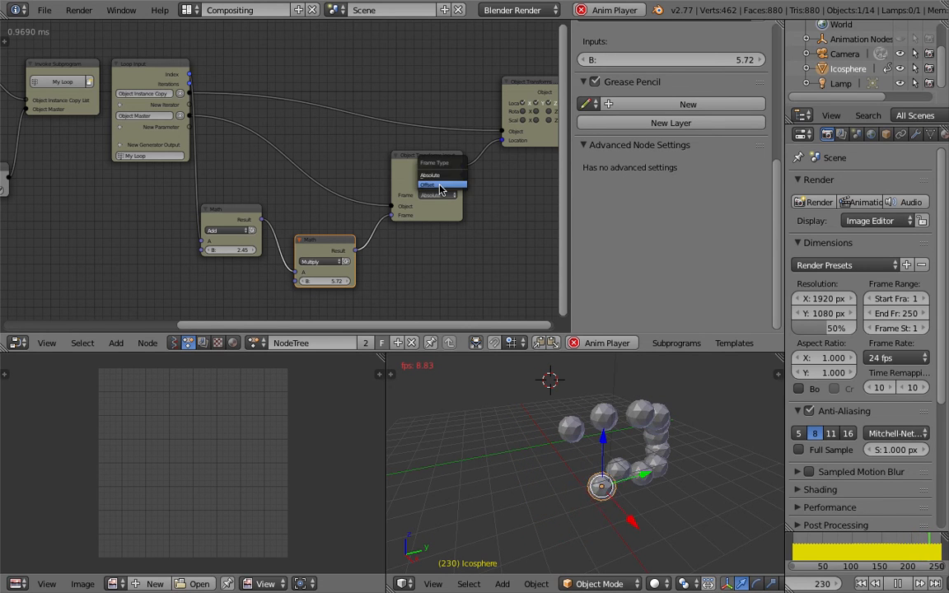
{"action": "left_click", "coordinate": [404, 170]}
{"action": "left_click", "coordinate": [242, 250]}
{"action": "key", "text": "BackSpace"}
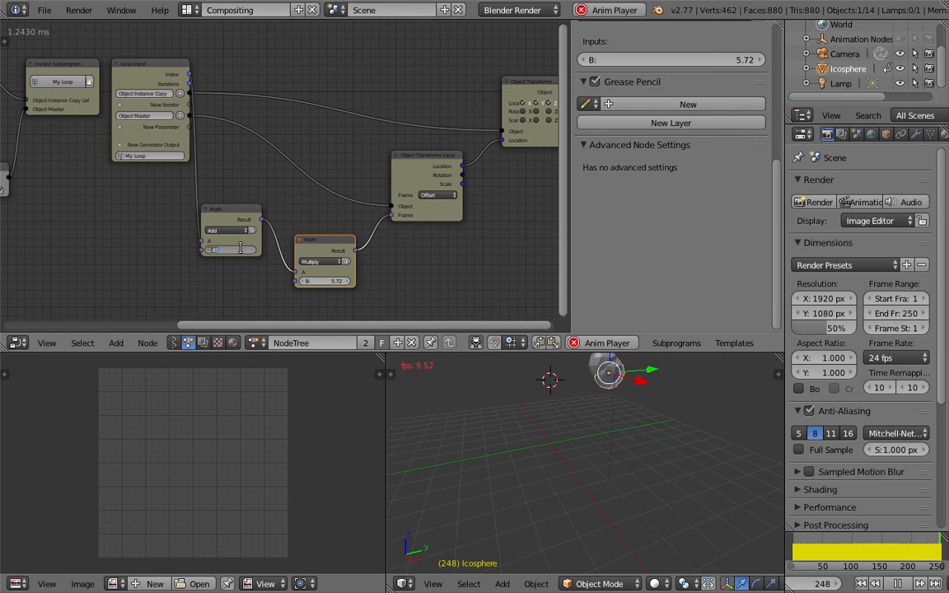
{"action": "type", "text": "-10"}
{"action": "key", "text": "Return"}
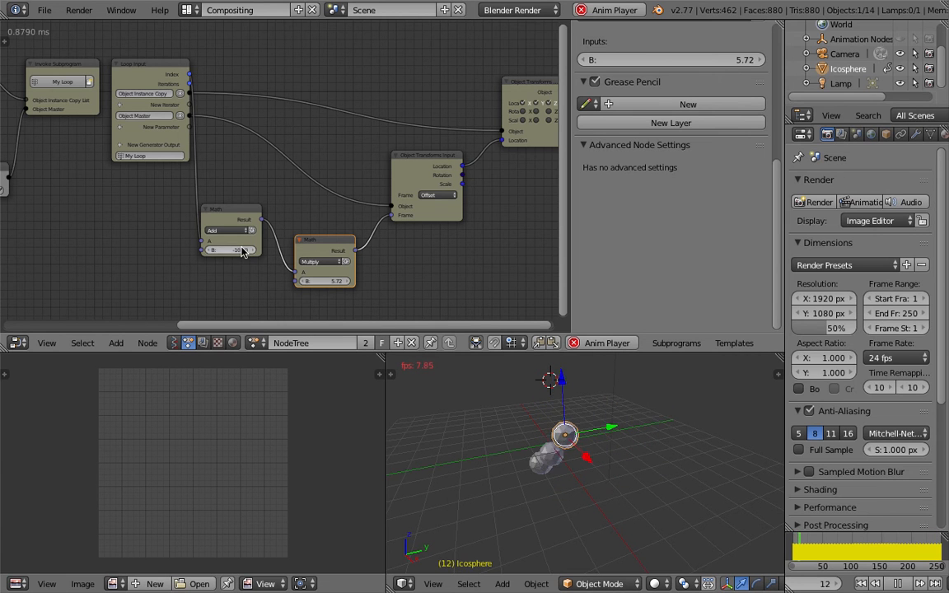
Set the Multiply node's B value to 2 and examine the playing trail from another angle.
{"action": "left_click", "coordinate": [333, 281]}
{"action": "type", "text": "2"}
{"action": "key", "text": "Return"}
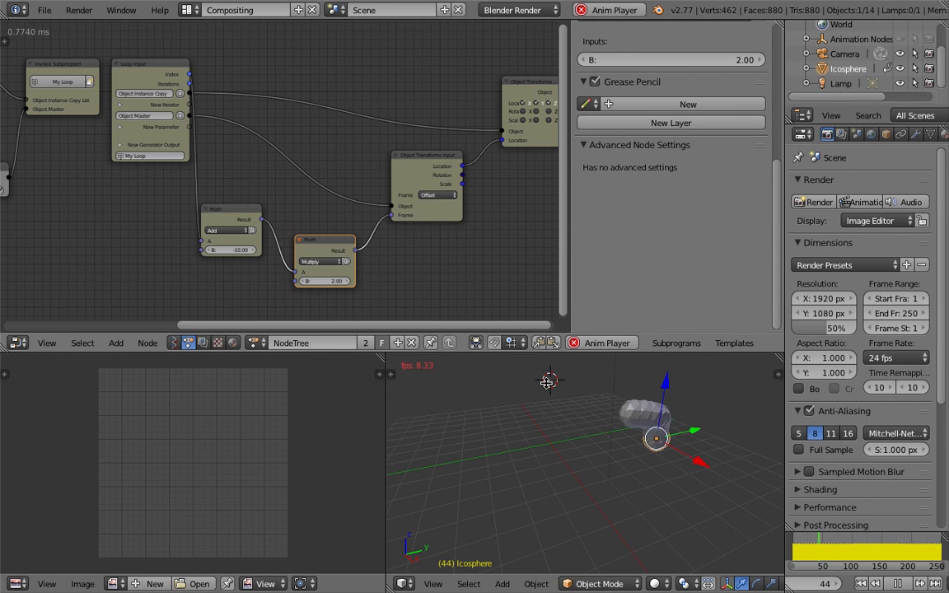
{"action": "middle_click_drag", "start_coordinate": [678, 419], "coordinate": [608, 421]}
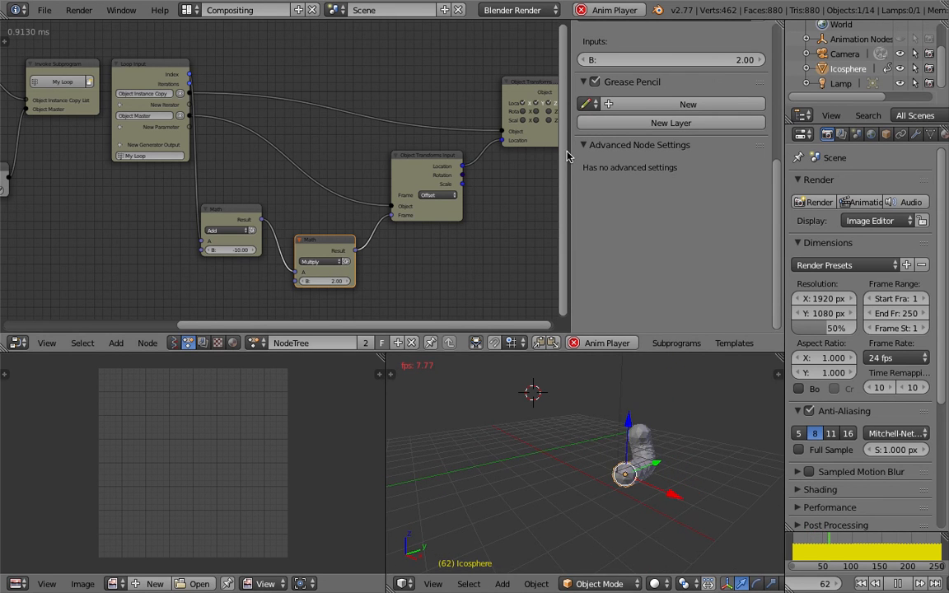
Collapse the node editor's properties sidebar and enable Scale on all axes of the Object Transforms Output node.
{"action": "left_click_drag", "start_coordinate": [571, 151], "coordinate": [767, 178]}
{"action": "scroll", "coordinate": [666, 195], "scroll_direction": "up", "scroll_amount": 1}
{"action": "middle_click_drag", "start_coordinate": [666, 196], "coordinate": [622, 201]}
{"action": "middle_click_drag", "start_coordinate": [557, 196], "coordinate": [582, 202]}
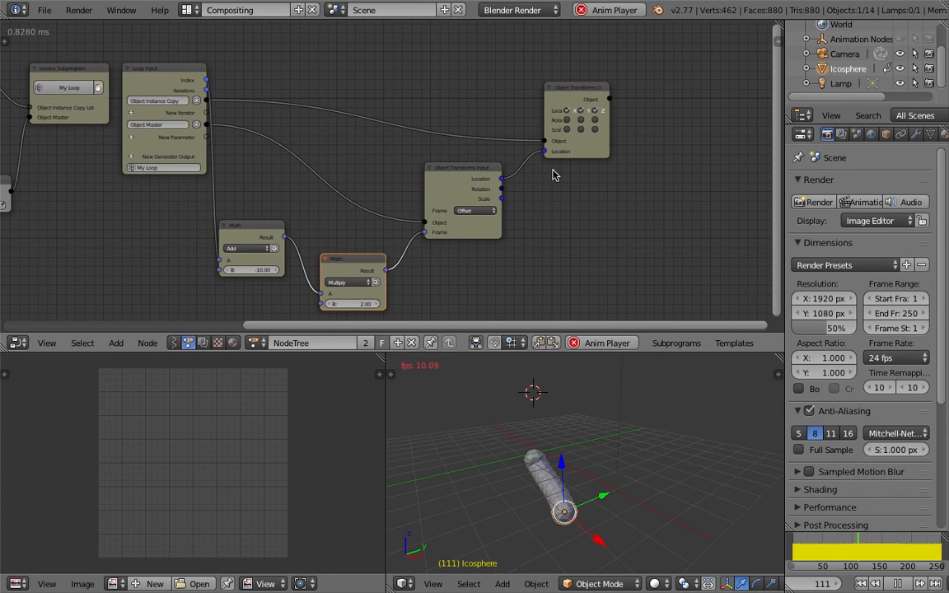
{"action": "left_click_drag", "start_coordinate": [601, 152], "coordinate": [611, 151]}
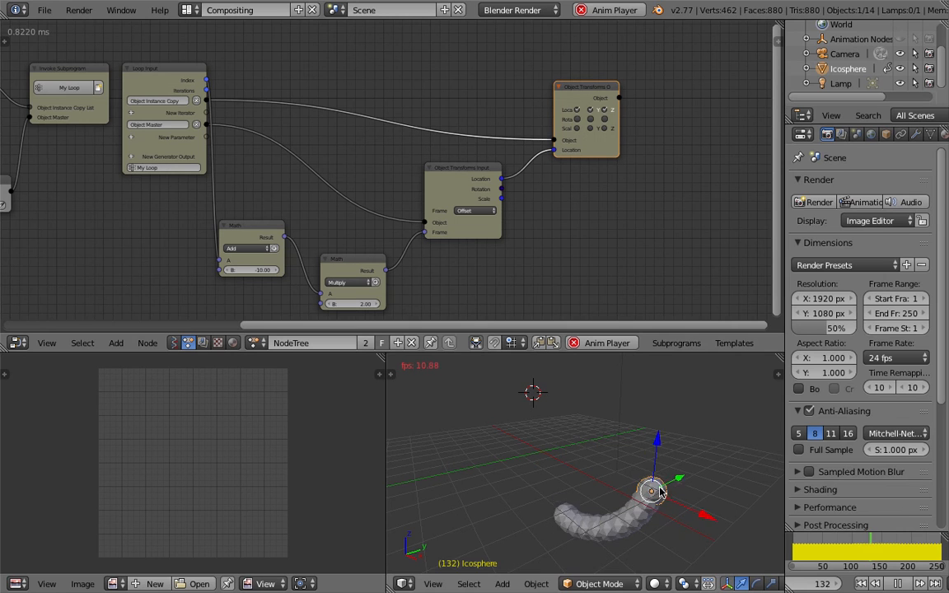
{"action": "left_click", "coordinate": [578, 130]}
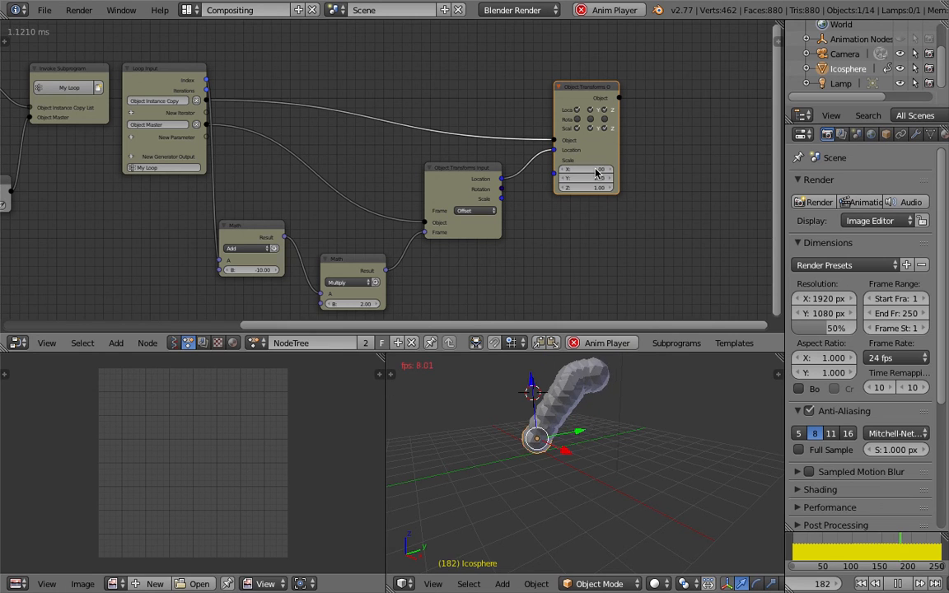
{"action": "left_click_drag", "start_coordinate": [567, 110], "coordinate": [592, 106]}
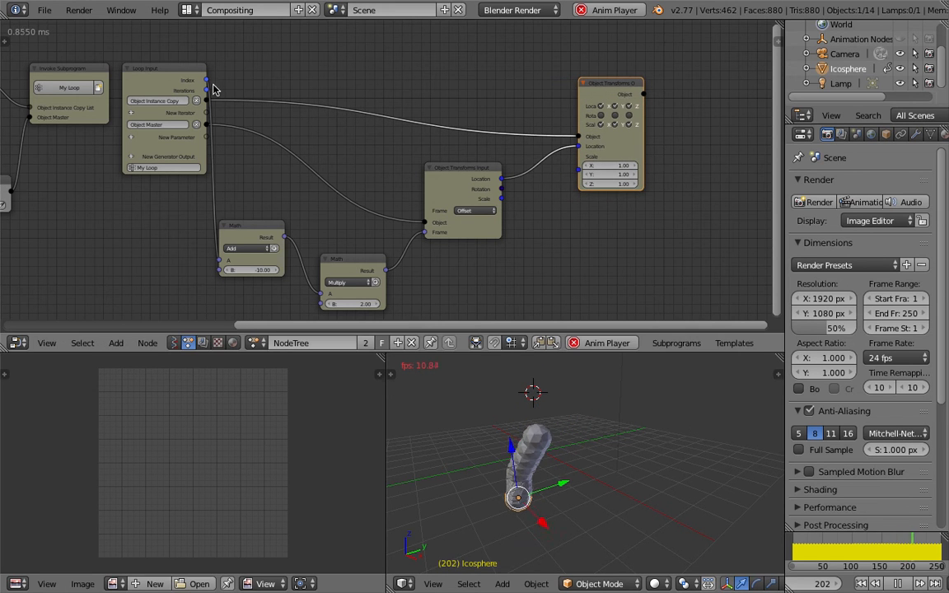
Set the output node's Scale to 0.73 on all axes and link the loop's Index to Scale through a Vector from Value node.
{"action": "left_click_drag", "start_coordinate": [208, 81], "coordinate": [552, 187]}
{"action": "left_click_drag", "start_coordinate": [612, 167], "coordinate": [581, 184]}
{"action": "left_click_drag", "start_coordinate": [210, 82], "coordinate": [578, 157]}
{"action": "left_click_drag", "start_coordinate": [390, 80], "coordinate": [392, 69]}
Insert a duplicate of the Multiply node into the Scale link and delete the extra Separate Vector and second Vector from Value nodes.
{"action": "left_click", "coordinate": [342, 265]}
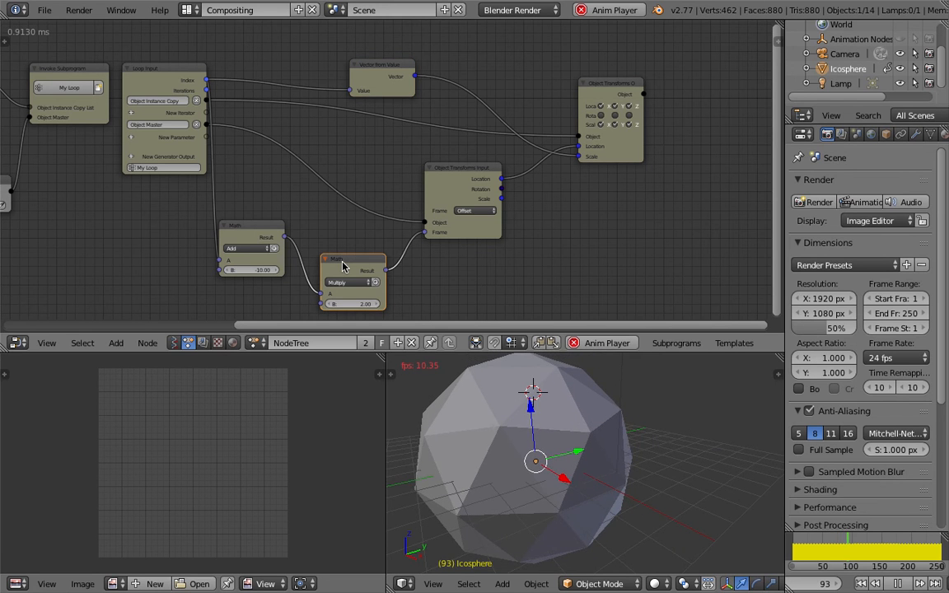
{"action": "key", "text": "shift+d"}
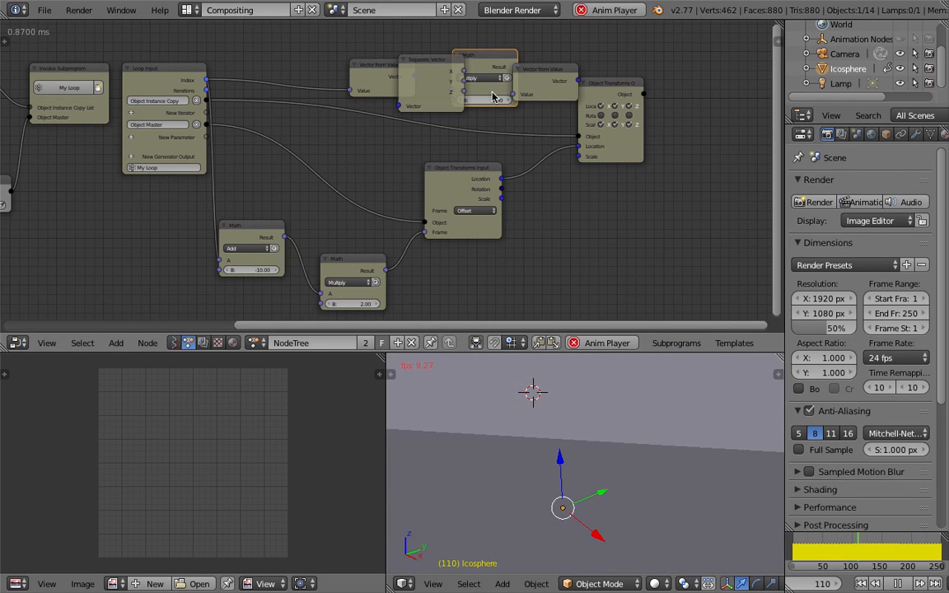
{"action": "left_click", "coordinate": [493, 97]}
{"action": "left_click", "coordinate": [421, 66]}
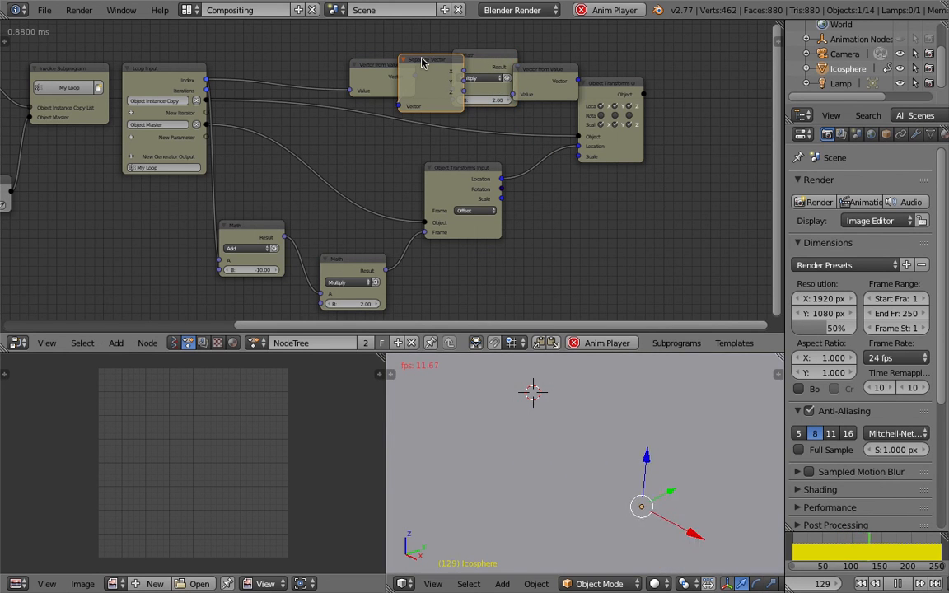
{"action": "key", "text": "x"}
{"action": "left_click_drag", "start_coordinate": [479, 59], "coordinate": [455, 51]}
{"action": "left_click", "coordinate": [531, 67]}
{"action": "key", "text": "x"}
Try feeding the Vector from Value output into the duplicated Multiply node with B at 2, and delete that node and its Separate Vector.
{"action": "left_click_drag", "start_coordinate": [386, 63], "coordinate": [515, 53]}
{"action": "left_click", "coordinate": [463, 91]}
{"action": "type", "text": "2"}
{"action": "key", "text": "Return"}
{"action": "left_click", "coordinate": [403, 65]}
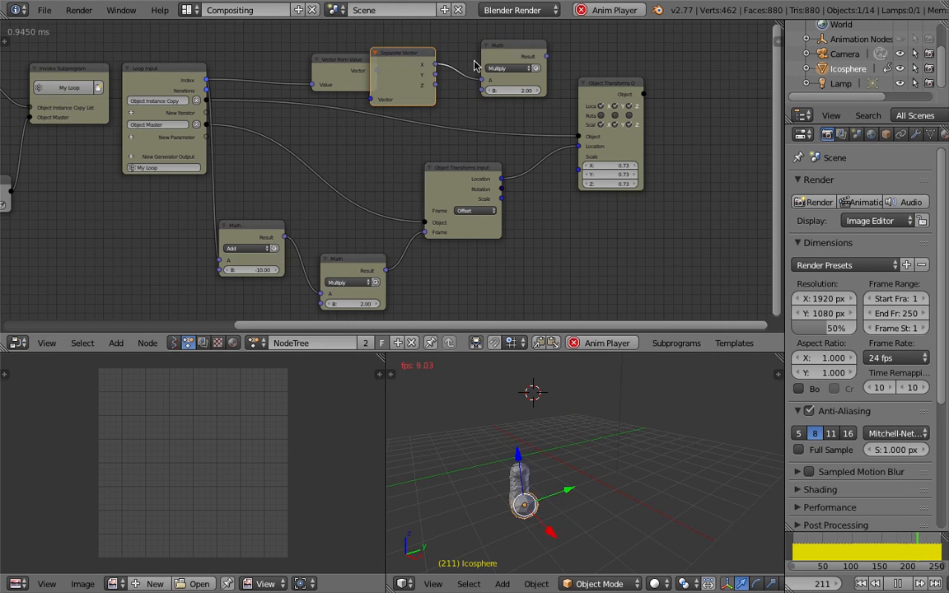
{"action": "key", "text": "x"}
{"action": "left_click", "coordinate": [496, 54]}
{"action": "key", "text": "x"}
Add a new Math node set to Multiply between the Vector from Value and Object Transforms Output nodes.
{"action": "key", "text": "shift+a"}
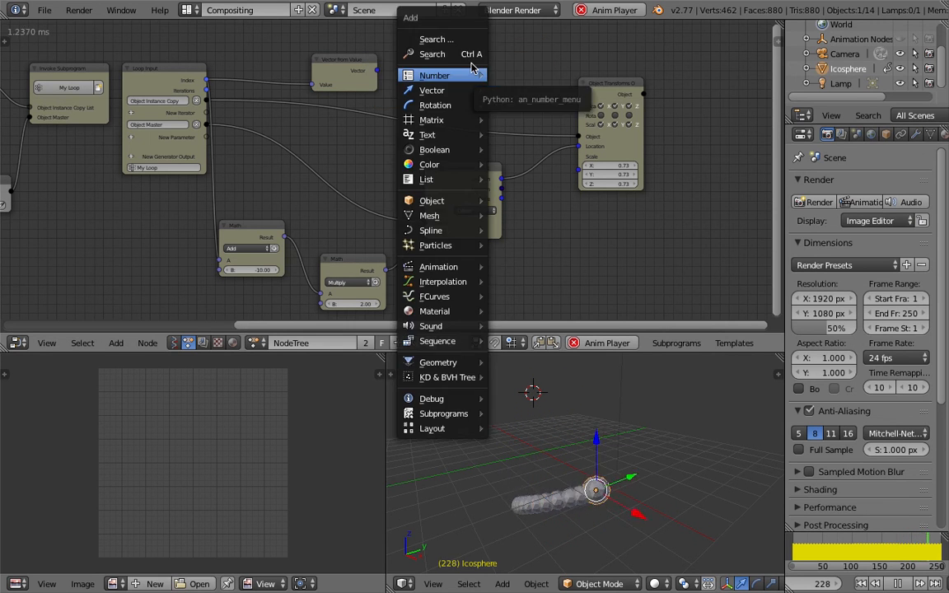
{"action": "left_click", "coordinate": [471, 54]}
{"action": "type", "text": "math"}
{"action": "key", "text": "Down"}
{"action": "key", "text": "Down"}
{"action": "key", "text": "Down"}
{"action": "key", "text": "Down"}
{"action": "key", "text": "Down"}
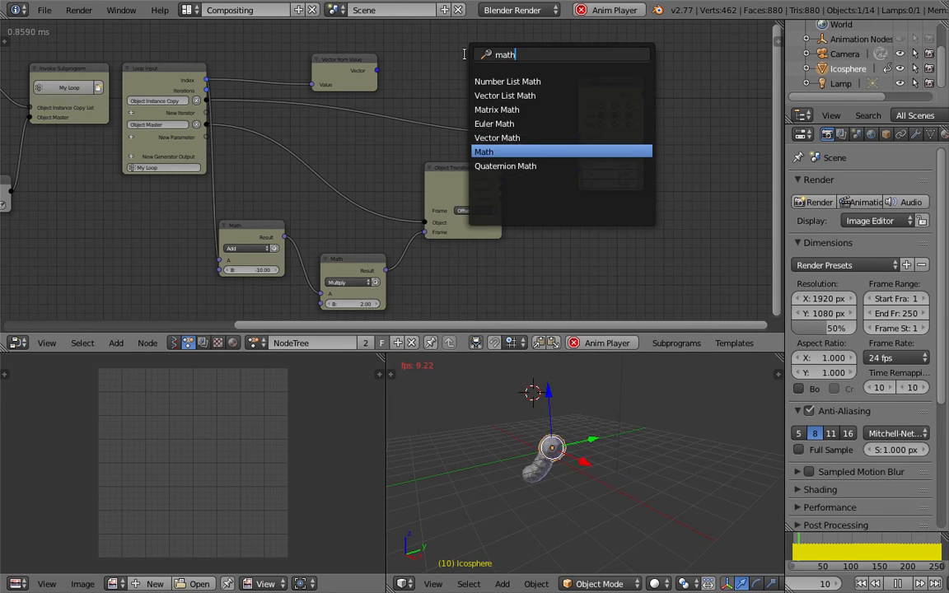
{"action": "key", "text": "Return"}
{"action": "left_click", "coordinate": [466, 58]}
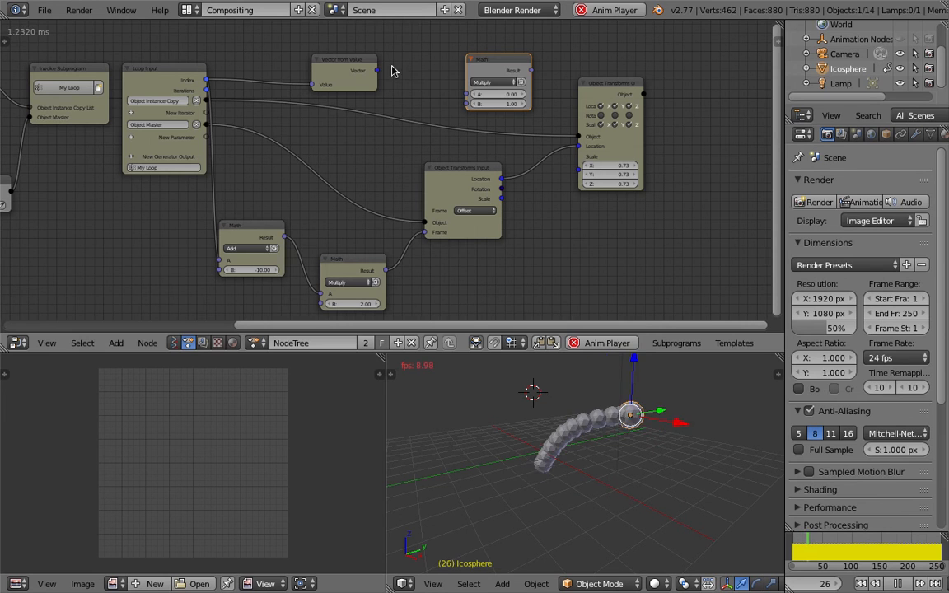
Link the Vector from Value output to the new Math node's A input and set its B value to 0.2.
{"action": "left_click_drag", "start_coordinate": [377, 71], "coordinate": [458, 96]}
{"action": "left_click_drag", "start_coordinate": [464, 98], "coordinate": [499, 99]}
{"action": "left_click", "coordinate": [495, 103]}
{"action": "type", "text": "0.2"}
{"action": "key", "text": "Return"}
{"action": "scroll", "coordinate": [572, 96], "scroll_direction": "up", "scroll_amount": 2}
{"action": "middle_click_drag", "start_coordinate": [566, 72], "coordinate": [585, 98]}
{"action": "key", "text": "shift+a"}
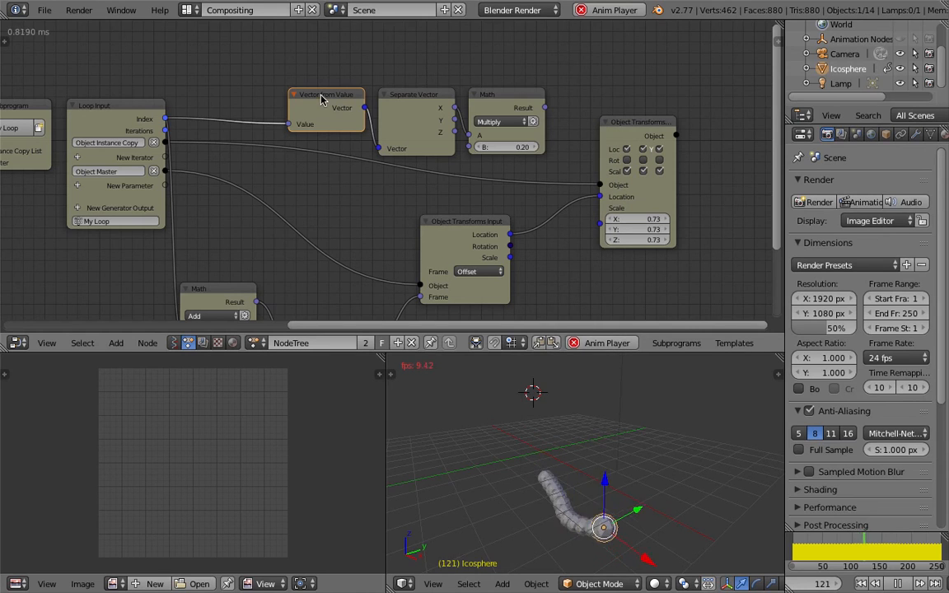
Delete the Vector from Value and Separate Vector nodes in front of the new Math node.
{"action": "key", "text": "x"}
{"action": "left_click_drag", "start_coordinate": [166, 120], "coordinate": [470, 136]}
{"action": "left_click", "coordinate": [435, 111]}
{"action": "key", "text": "x"}
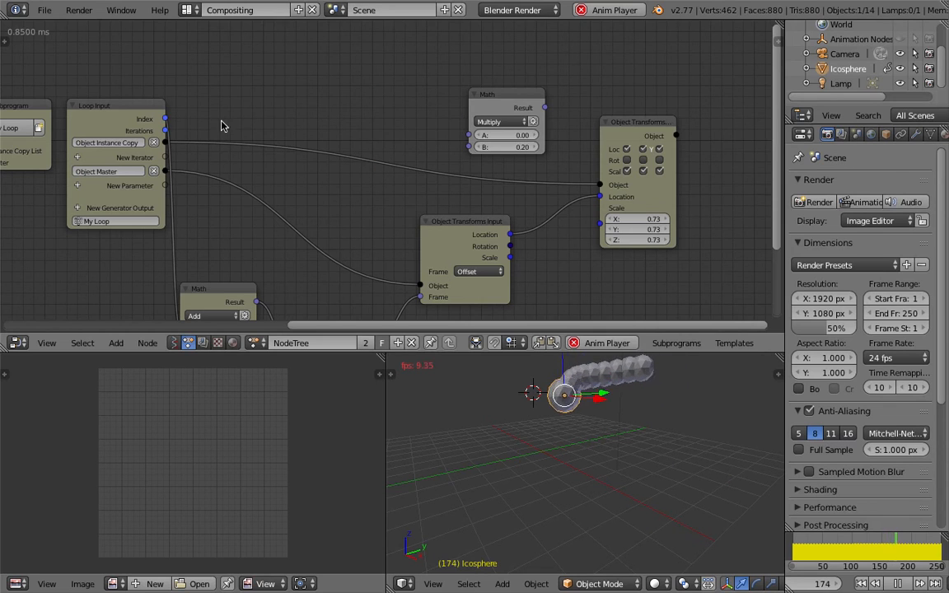
Multiply the loop's Index by 0.1 in the new Math node and link its Result to the Object Transforms Output's Scale.
{"action": "left_click_drag", "start_coordinate": [166, 120], "coordinate": [468, 135]}
{"action": "left_click", "coordinate": [520, 146]}
{"action": "type", "text": "0.1"}
{"action": "key", "text": "Return"}
{"action": "left_click_drag", "start_coordinate": [545, 107], "coordinate": [602, 221]}
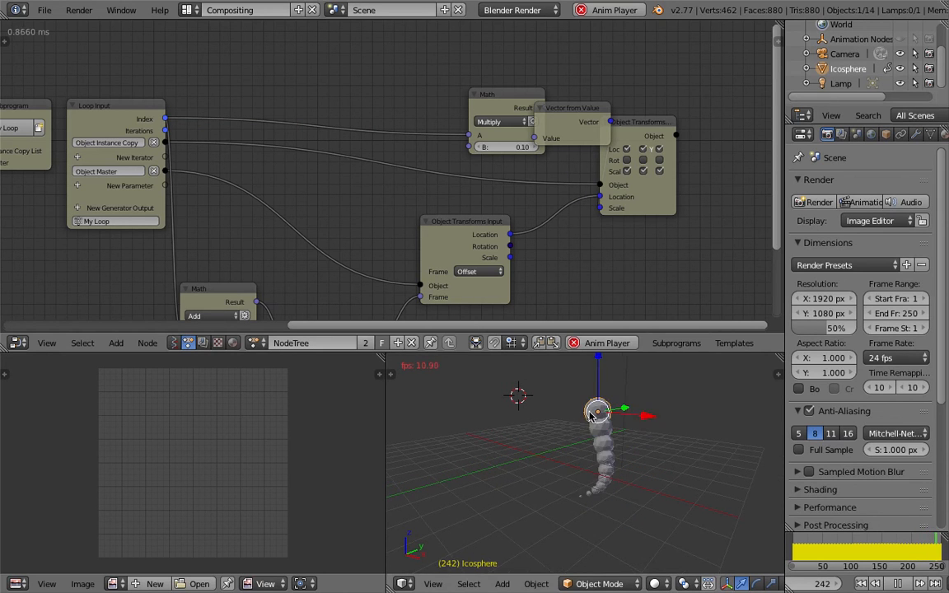
Space out the Multiply and Vector from Value nodes, set the scale Multiply's B to 0.13 and view the tapered trail from another angle.
{"action": "left_click_drag", "start_coordinate": [495, 96], "coordinate": [395, 77]}
{"action": "left_click", "coordinate": [549, 109]}
{"action": "left_click_drag", "start_coordinate": [550, 109], "coordinate": [481, 76]}
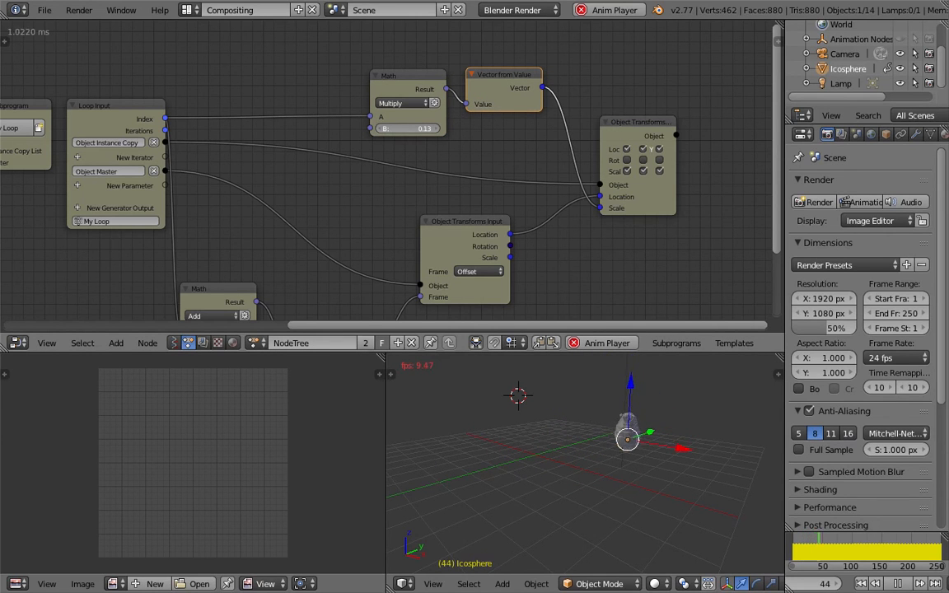
{"action": "middle_click_drag", "start_coordinate": [532, 432], "coordinate": [574, 475]}
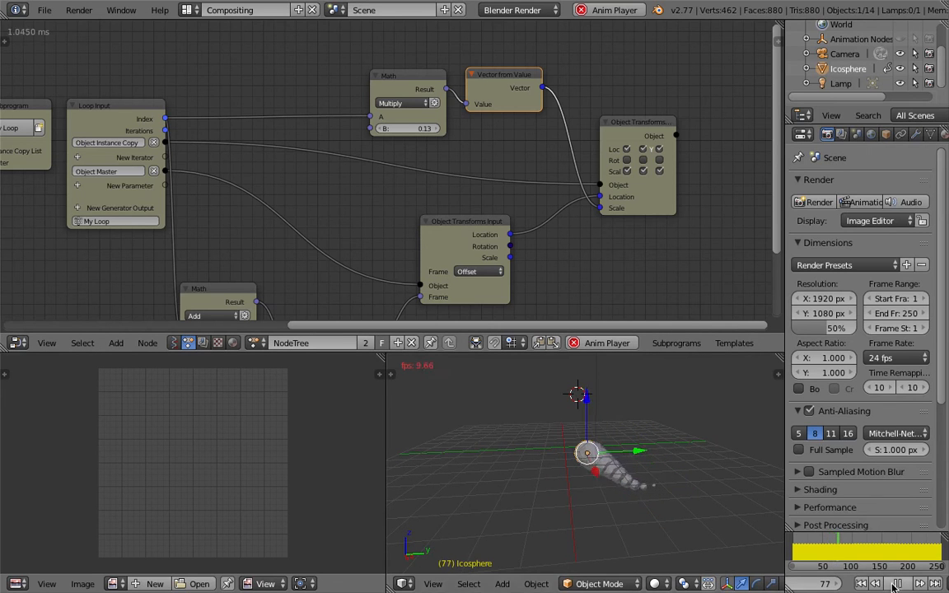
Stop the animation playback, save the file and view the tapered icosphere trail from the side.
{"action": "key", "text": "alt+a"}
{"action": "middle_click_drag", "start_coordinate": [558, 477], "coordinate": [586, 478]}
{"action": "key", "text": "ctrl+s"}
{"action": "left_click", "coordinate": [587, 485]}
{"action": "middle_click_drag", "start_coordinate": [519, 470], "coordinate": [581, 466]}
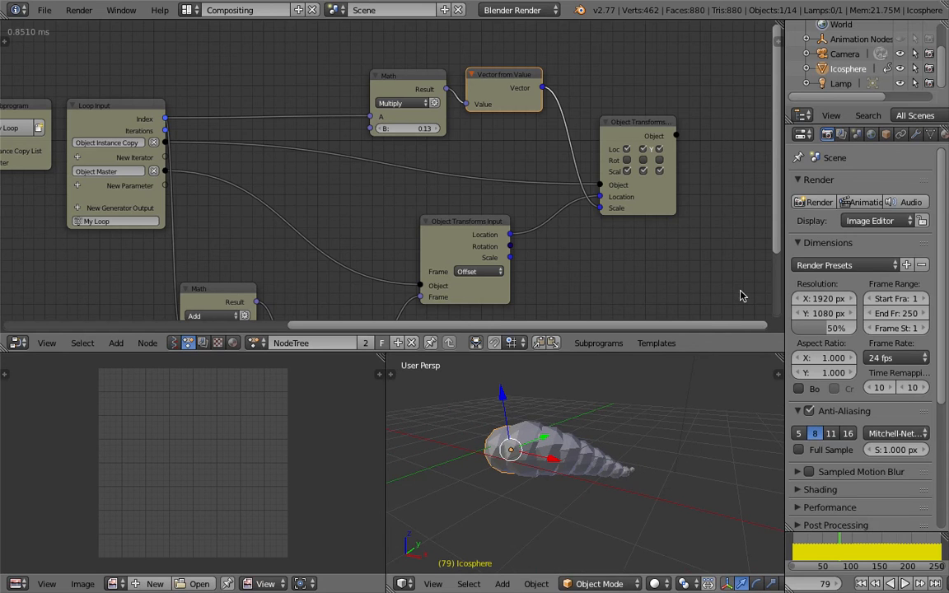
Reveal the render output settings, widen the 3D viewport and bring more of the node tree into view.
{"action": "left_click_drag", "start_coordinate": [942, 201], "coordinate": [946, 393]}
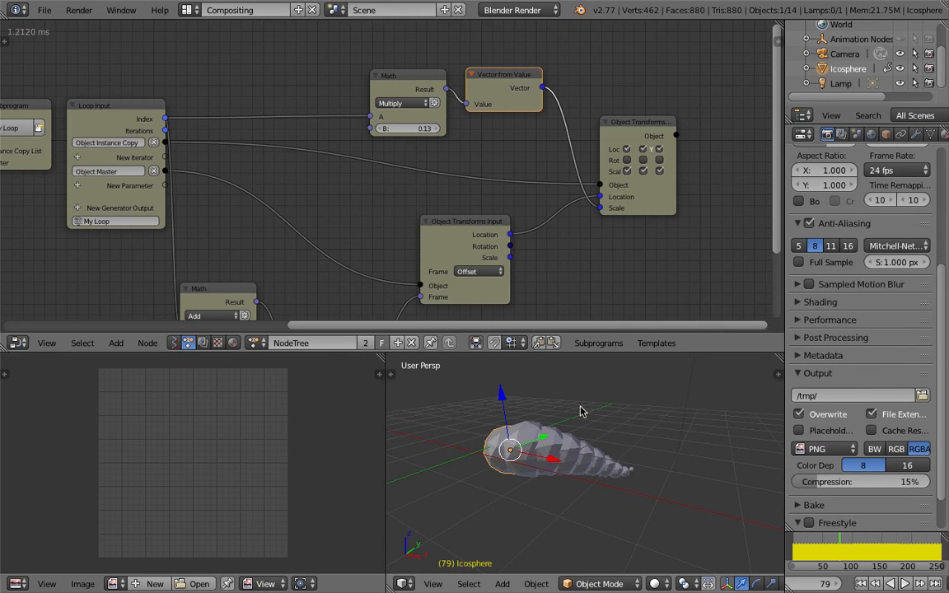
{"action": "middle_click_drag", "start_coordinate": [604, 424], "coordinate": [598, 445]}
{"action": "left_click", "coordinate": [600, 425]}
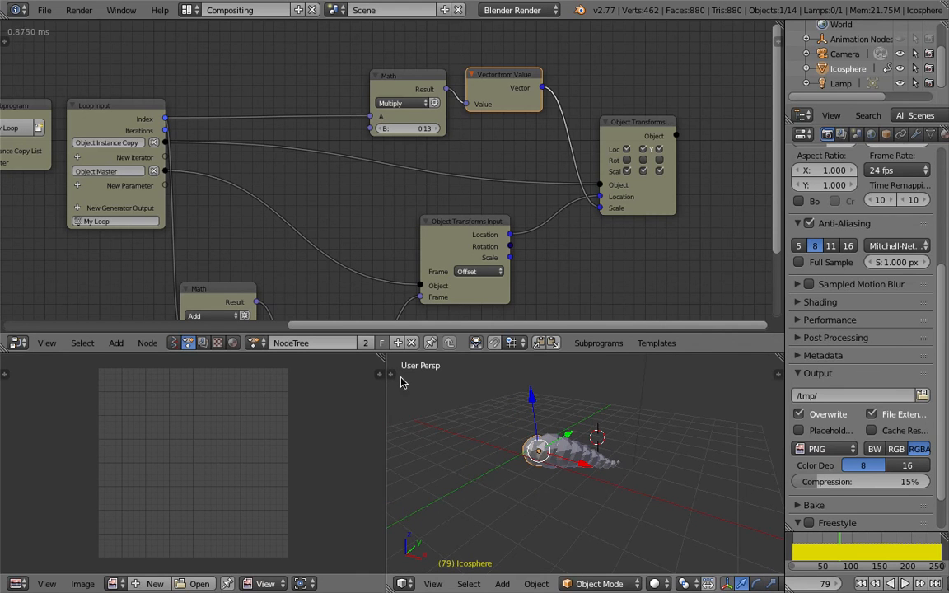
{"action": "left_click_drag", "start_coordinate": [385, 377], "coordinate": [357, 376]}
{"action": "middle_click_drag", "start_coordinate": [606, 269], "coordinate": [649, 251]}
{"action": "scroll", "coordinate": [628, 257], "scroll_direction": "down", "scroll_amount": 2}
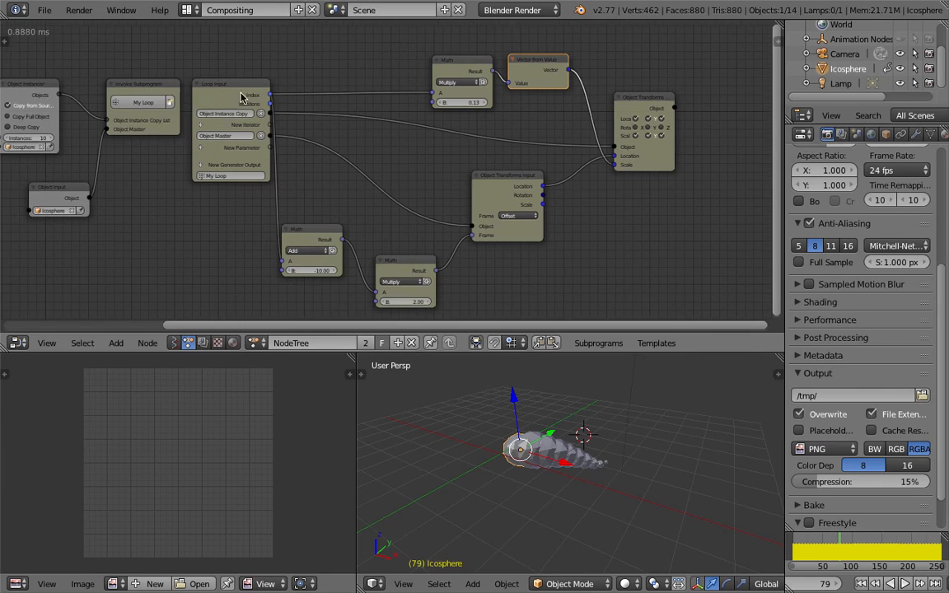
Save the project as a new blend file with its version number incremented by one.
{"action": "left_click", "coordinate": [45, 11]}
{"action": "left_click", "coordinate": [46, 15]}
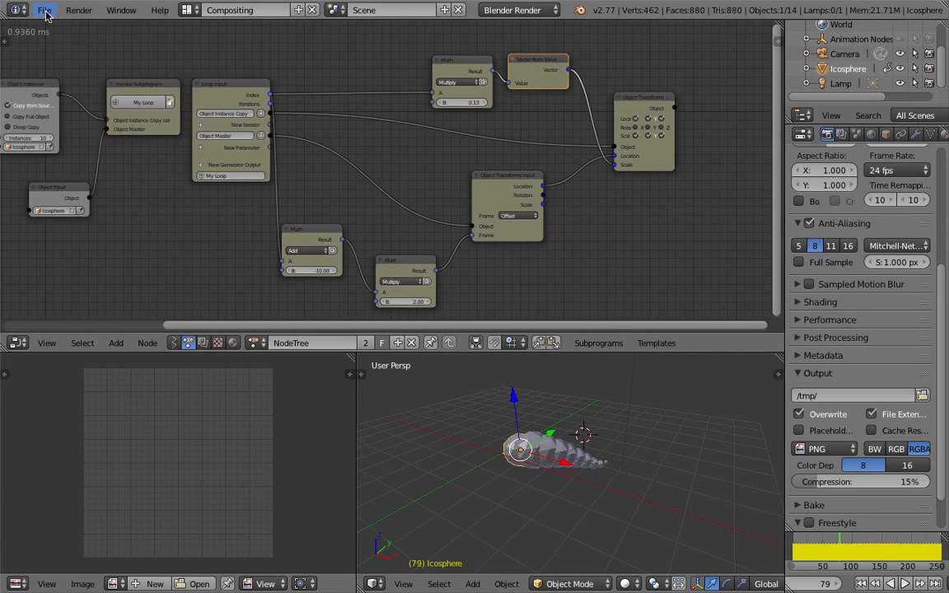
{"action": "left_click", "coordinate": [46, 11]}
{"action": "left_click", "coordinate": [99, 138]}
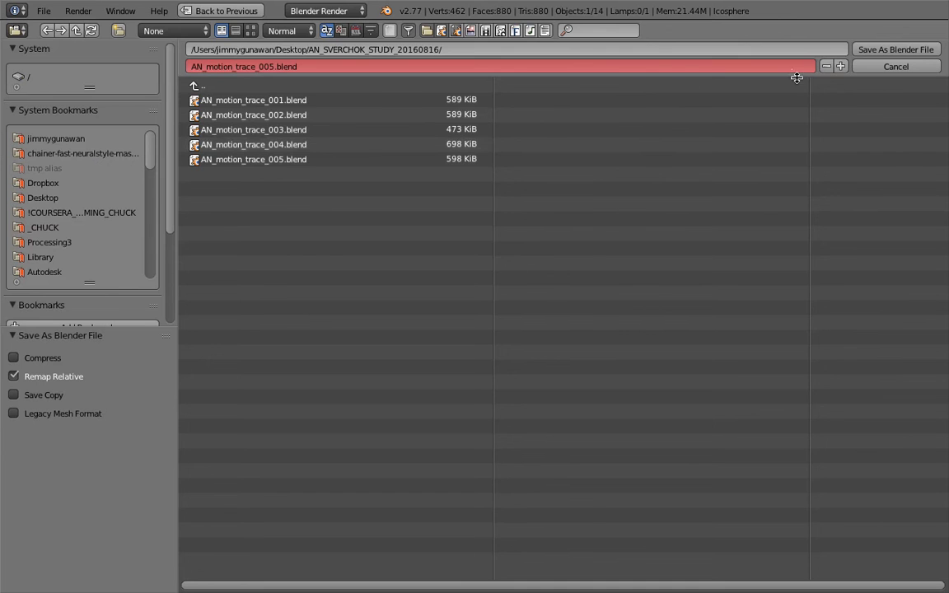
{"action": "left_click", "coordinate": [841, 67]}
{"action": "left_click", "coordinate": [873, 50]}
Add a metaball Ball to the scene and move it away from the icosphere trail.
{"action": "middle_click_drag", "start_coordinate": [527, 426], "coordinate": [474, 423]}
{"action": "key", "text": "shift+a"}
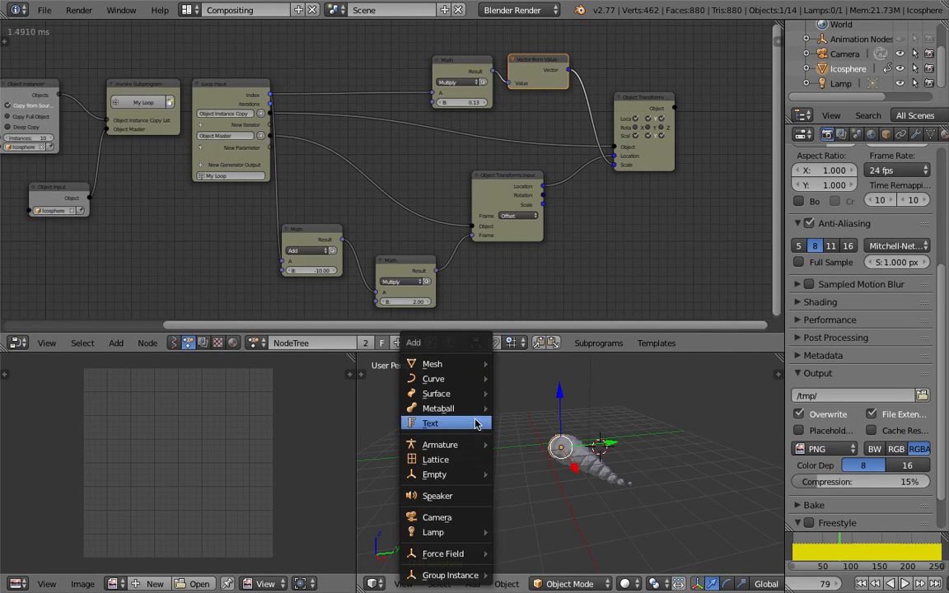
{"action": "mouse_move", "coordinate": [462, 408]}
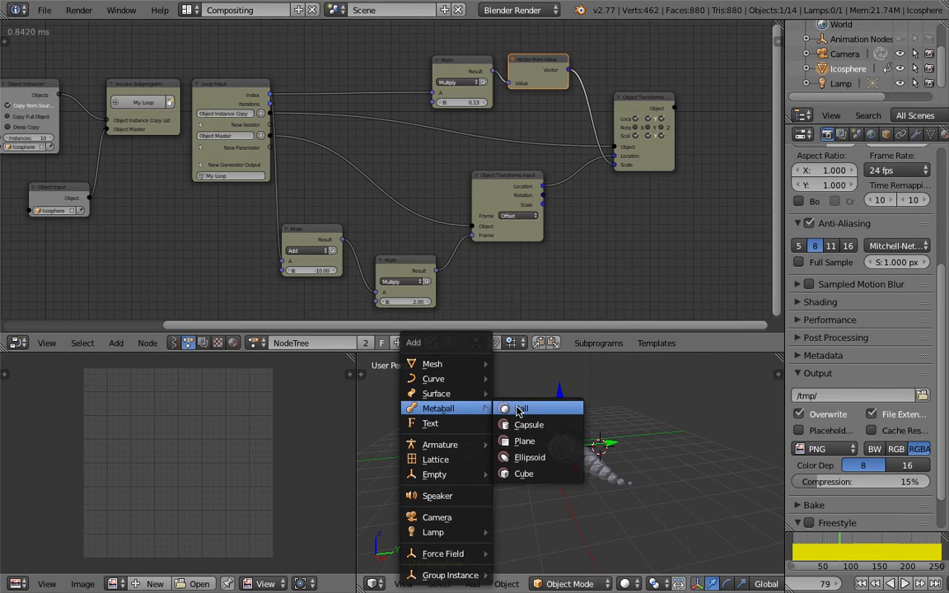
{"action": "left_click", "coordinate": [521, 409]}
{"action": "key", "text": "g"}
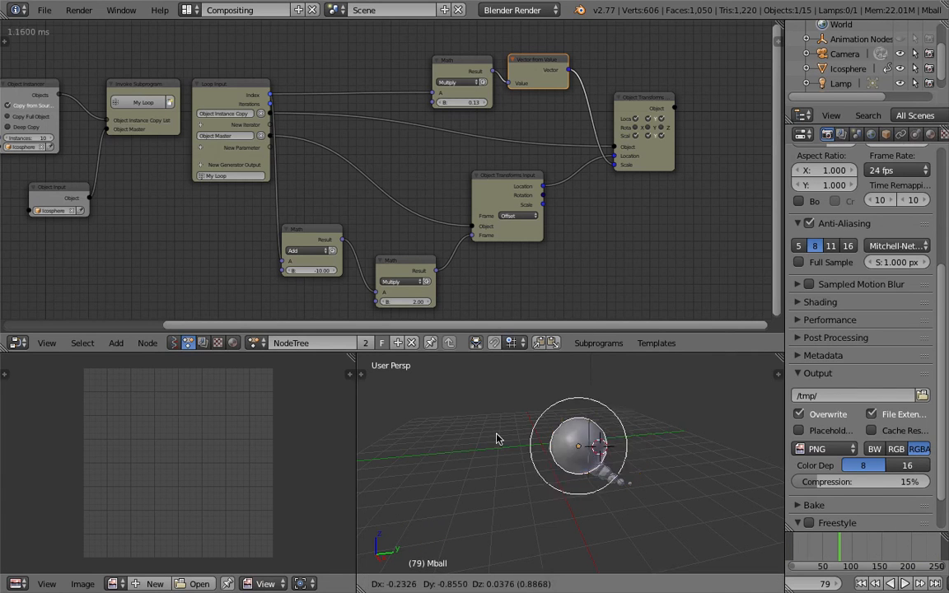
{"action": "left_click", "coordinate": [449, 439]}
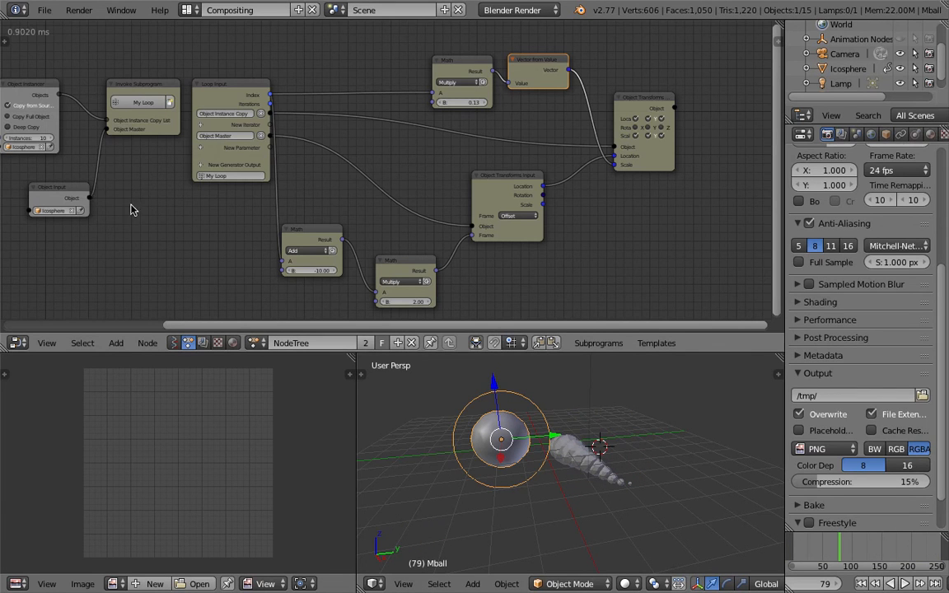
Assign the metaball as the Object Instancer's source object and play the animation from the first frame.
{"action": "middle_click_drag", "start_coordinate": [182, 210], "coordinate": [235, 217]}
{"action": "left_click", "coordinate": [104, 155]}
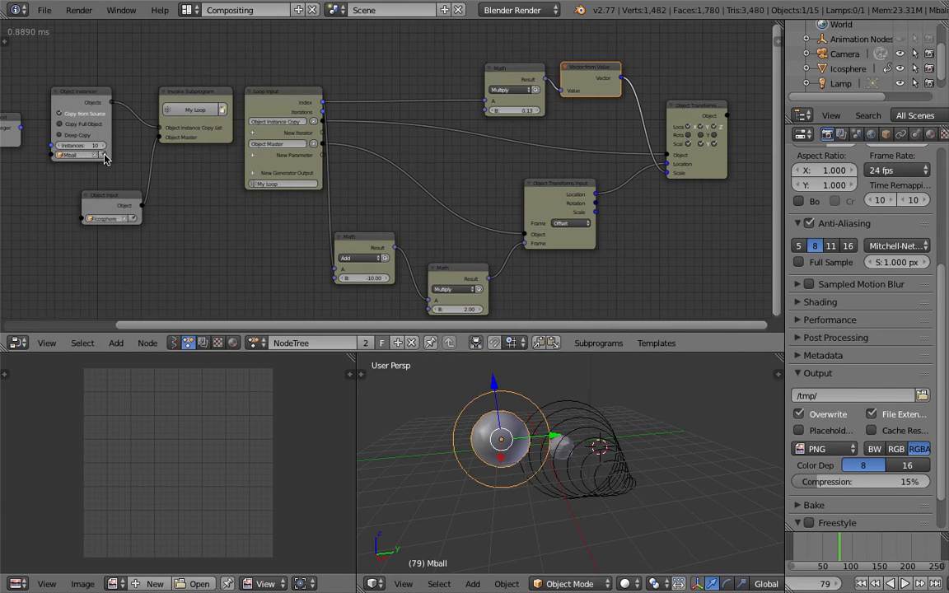
{"action": "middle_click_drag", "start_coordinate": [589, 434], "coordinate": [547, 435]}
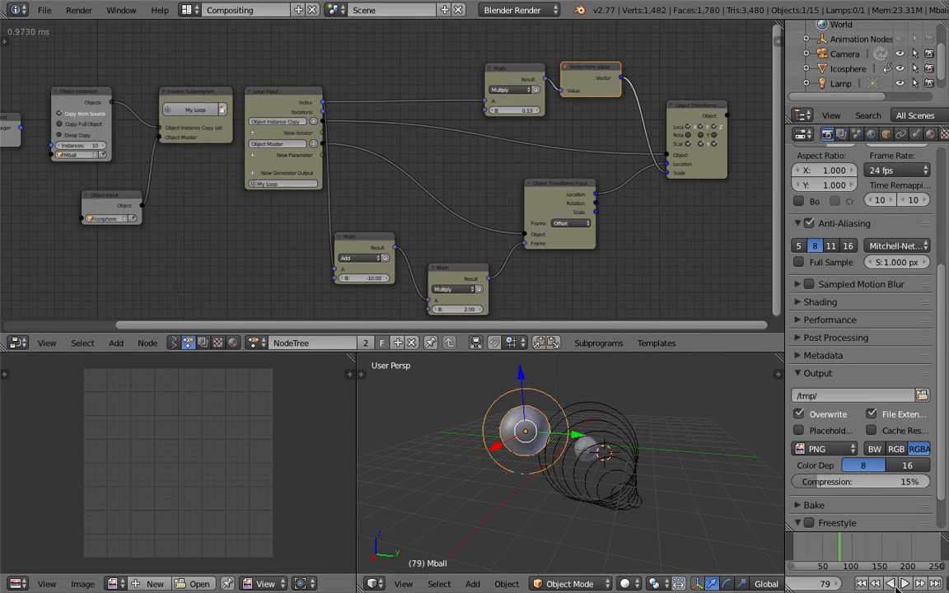
{"action": "left_click", "coordinate": [862, 584]}
{"action": "left_click", "coordinate": [906, 584]}
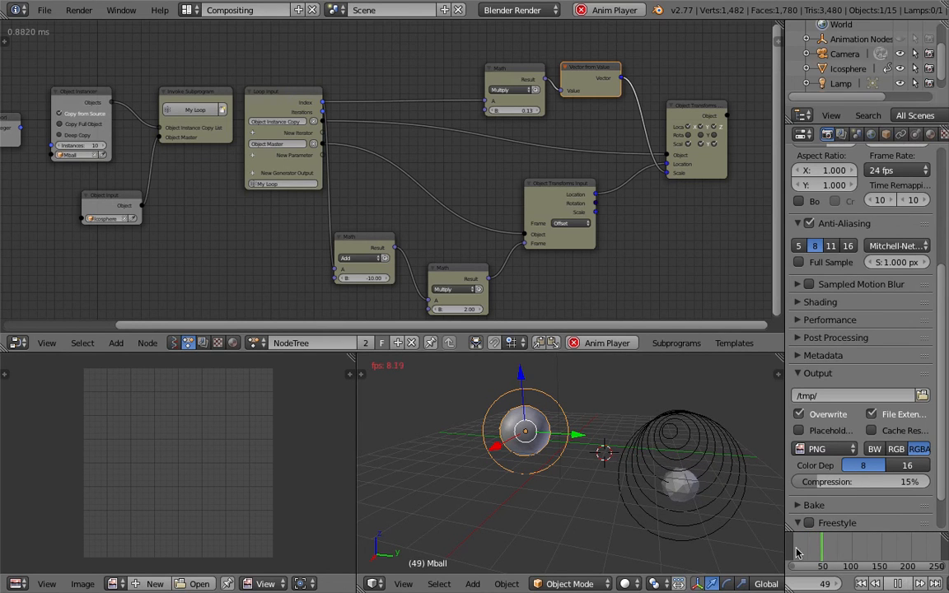
Stop the playback and scale down the source metaball.
{"action": "key", "text": "alt+a"}
{"action": "key", "text": "s"}
{"action": "left_click", "coordinate": [600, 515]}
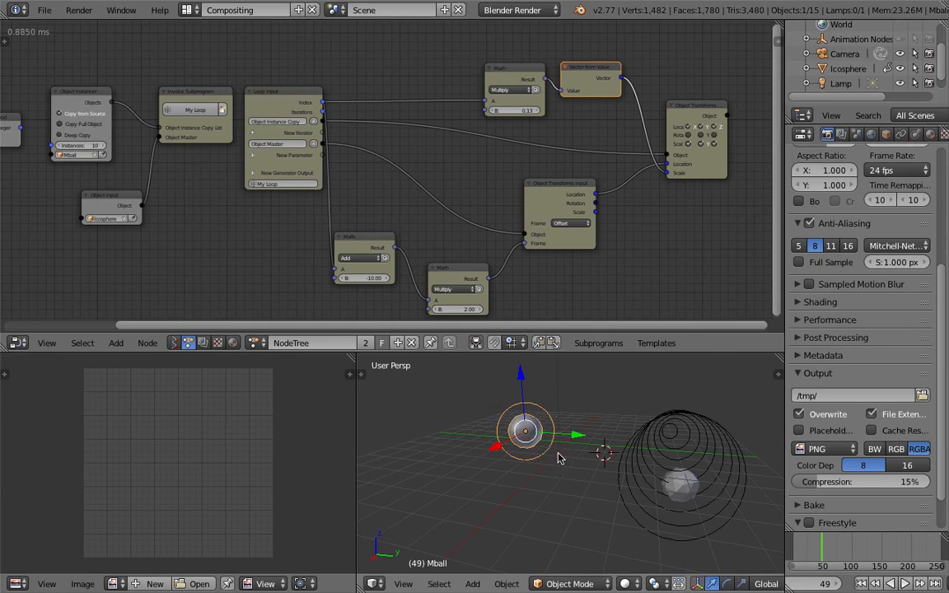
Enable Copy Full Object and Deep Copy on the Object Instancer and replay the animation from the start to check the metaball trail.
{"action": "left_click", "coordinate": [81, 126]}
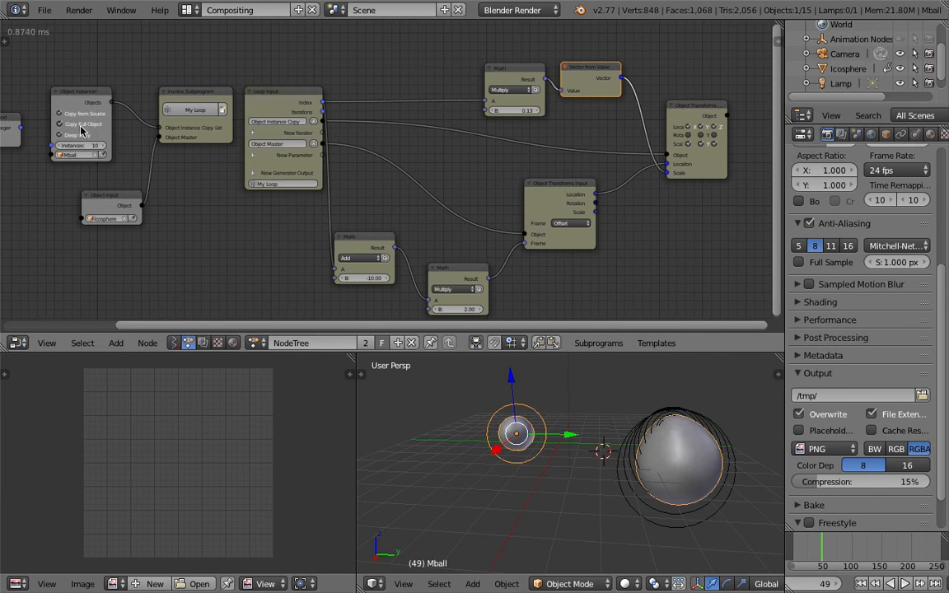
{"action": "left_click", "coordinate": [861, 583]}
{"action": "left_click", "coordinate": [906, 583]}
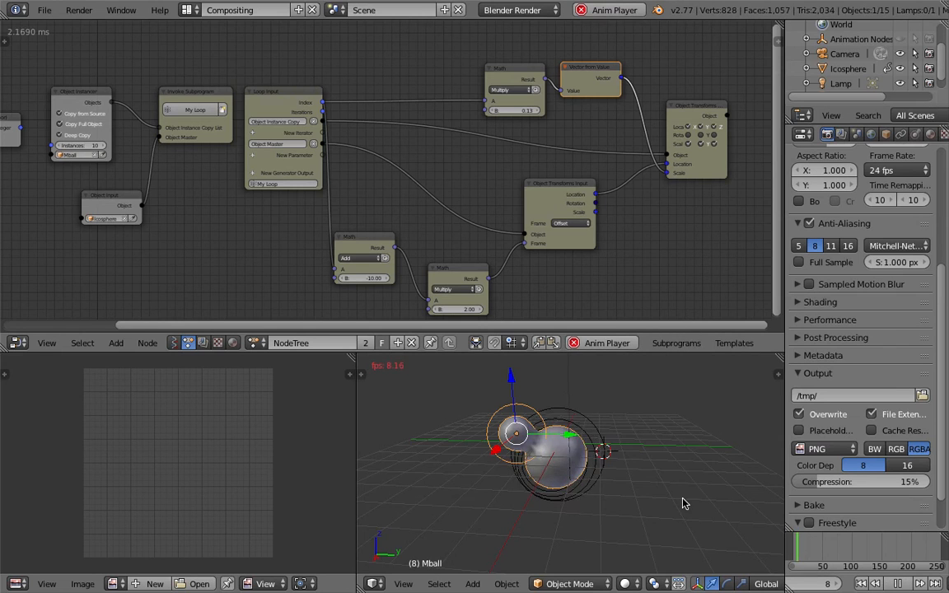
{"action": "middle_click_drag", "start_coordinate": [643, 467], "coordinate": [570, 456]}
{"action": "left_click", "coordinate": [900, 584]}
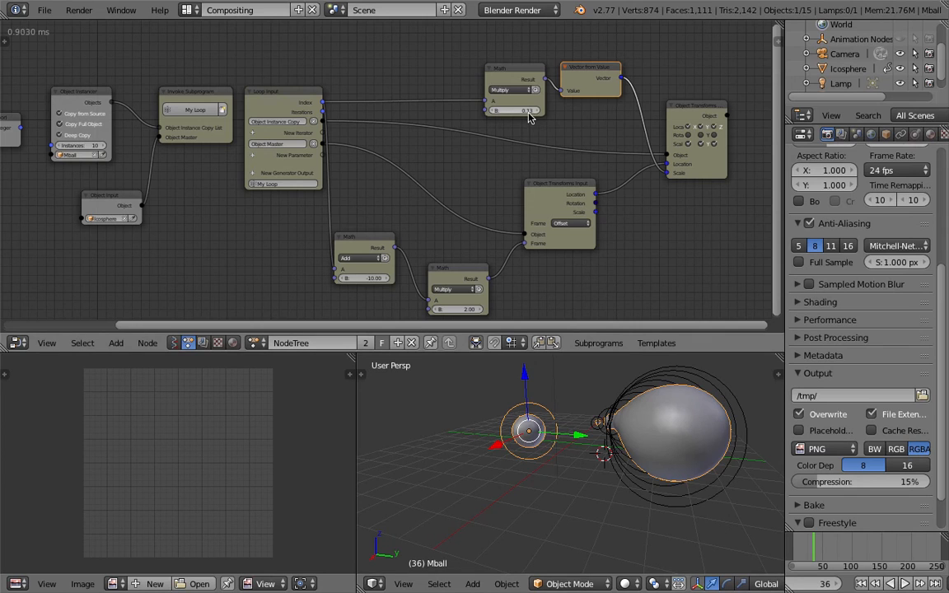
Shift the scale Multiply and Vector from Value nodes, set the Multiply's B to 0.04 and replay from the first frame.
{"action": "left_click_drag", "start_coordinate": [517, 72], "coordinate": [487, 66]}
{"action": "left_click_drag", "start_coordinate": [580, 72], "coordinate": [566, 71]}
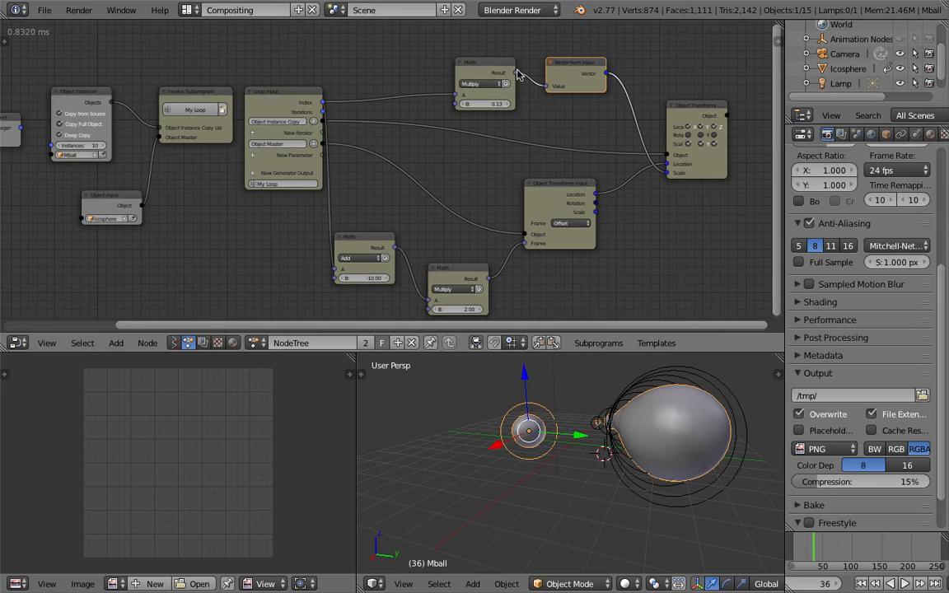
{"action": "left_click", "coordinate": [491, 96]}
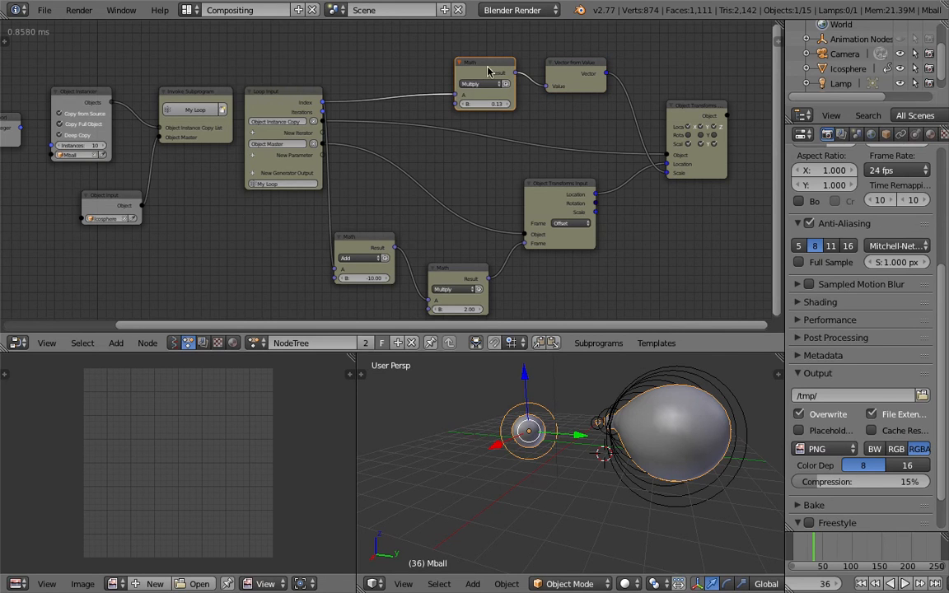
{"action": "left_click_drag", "start_coordinate": [496, 104], "coordinate": [460, 108]}
{"action": "left_click", "coordinate": [861, 584]}
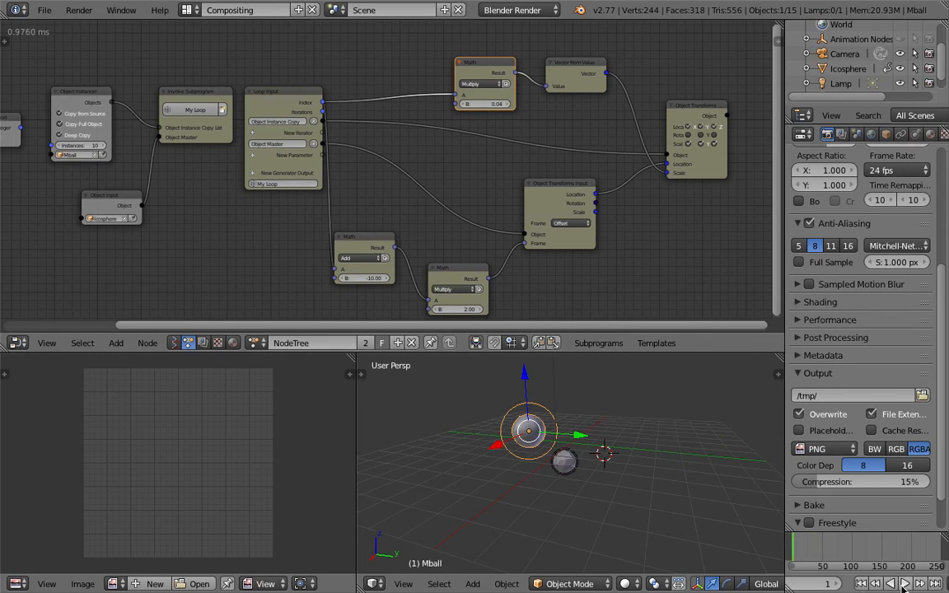
{"action": "left_click", "coordinate": [905, 583]}
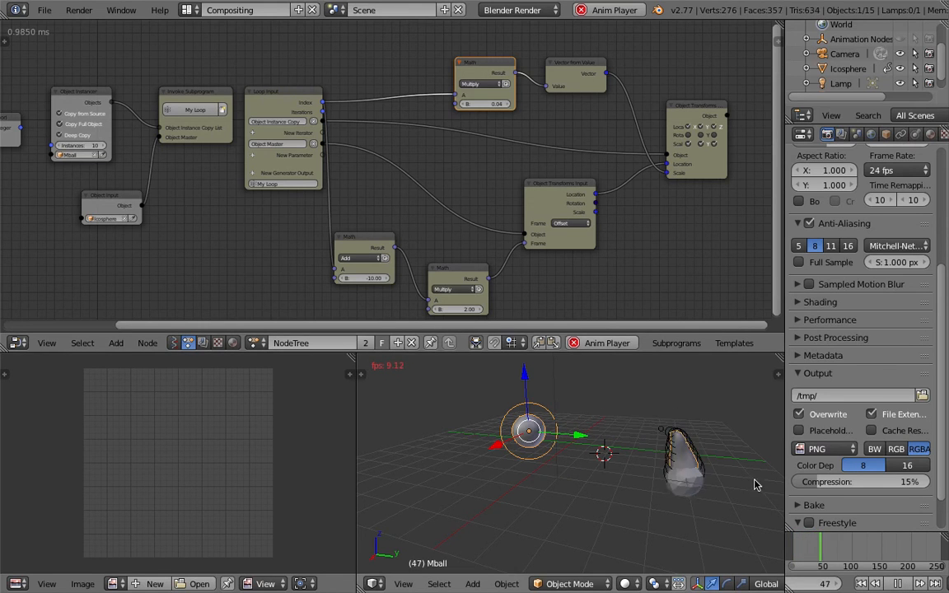
Move the animated Icosphere to layer 2 while the animation plays.
{"action": "middle_click_drag", "start_coordinate": [740, 495], "coordinate": [607, 480]}
{"action": "right_click", "coordinate": [630, 529]}
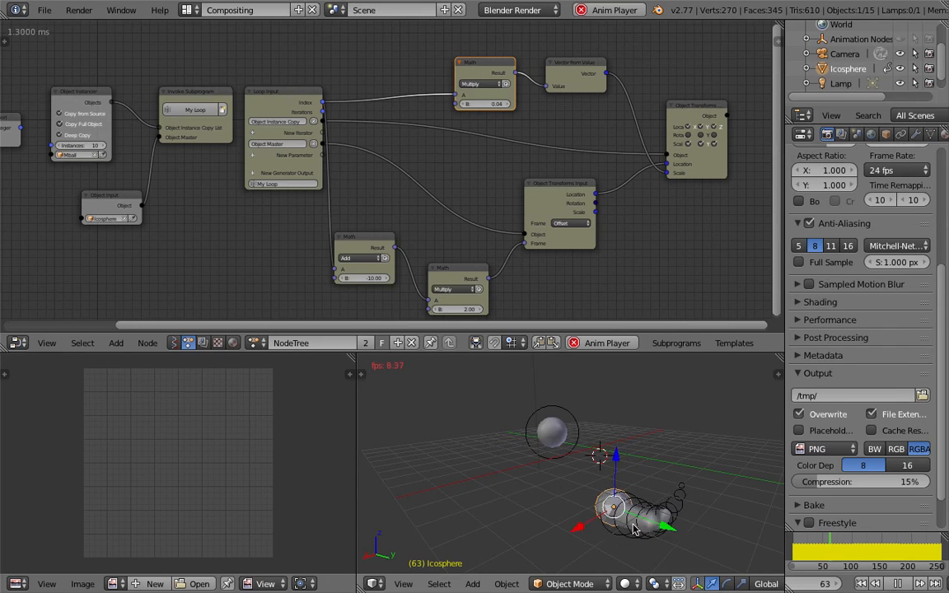
{"action": "key", "text": "m"}
{"action": "key", "text": "2"}
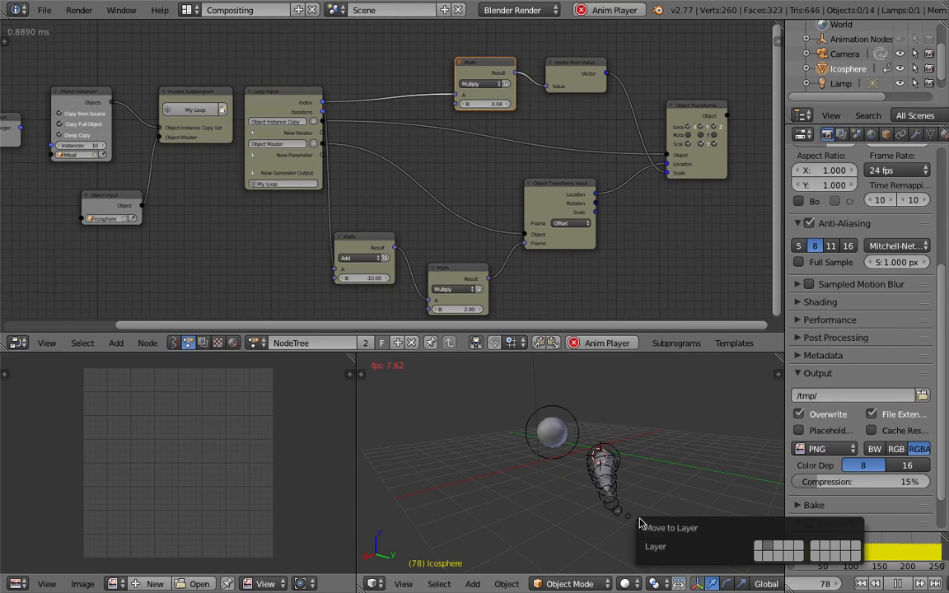
{"action": "left_click", "coordinate": [650, 450]}
{"action": "middle_click_drag", "start_coordinate": [655, 458], "coordinate": [550, 439]}
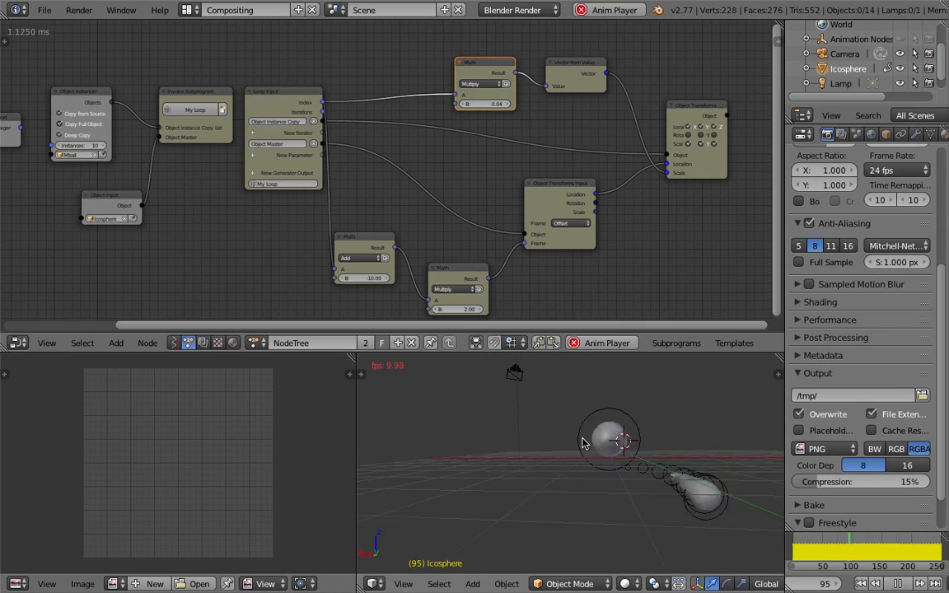
Move the source metaball to layer 2 and display that layer.
{"action": "right_click", "coordinate": [611, 443]}
{"action": "key", "text": "m"}
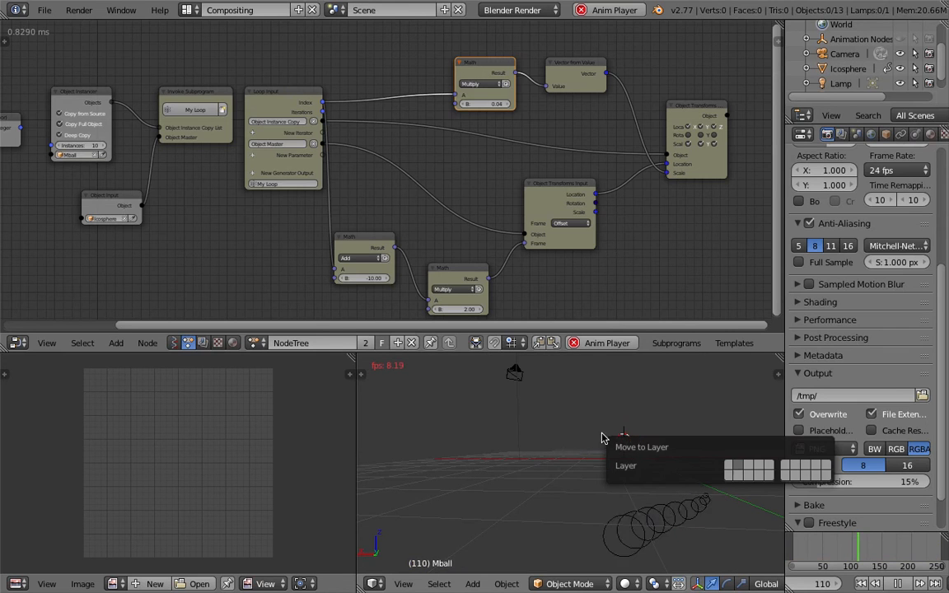
{"action": "key", "text": "2"}
{"action": "left_click", "coordinate": [567, 428]}
{"action": "key", "text": "2"}
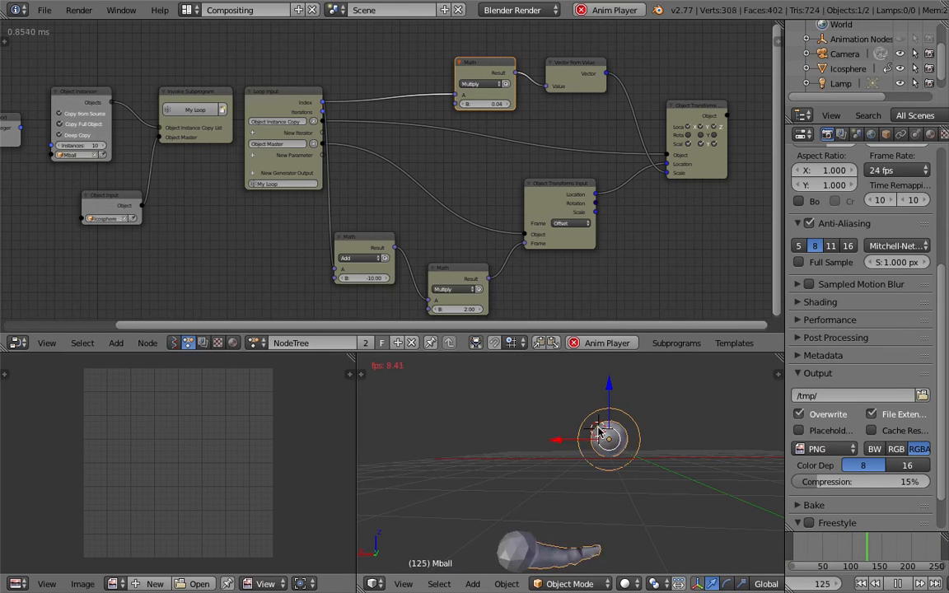
Set the scale Multiply node's B to 0.07 and view the metaball trail from another angle.
{"action": "middle_click_drag", "start_coordinate": [612, 459], "coordinate": [581, 450]}
{"action": "left_click", "coordinate": [508, 105]}
{"action": "left_click", "coordinate": [508, 105]}
{"action": "left_click", "coordinate": [508, 105]}
{"action": "middle_click_drag", "start_coordinate": [620, 395], "coordinate": [494, 457]}
Nudge the Object Transforms Input node upward and view the playing metaball trail from farther away.
{"action": "middle_click_drag", "start_coordinate": [295, 249], "coordinate": [326, 240]}
{"action": "middle_click_drag", "start_coordinate": [507, 218], "coordinate": [328, 200]}
{"action": "scroll", "coordinate": [328, 201], "scroll_direction": "up", "scroll_amount": 1}
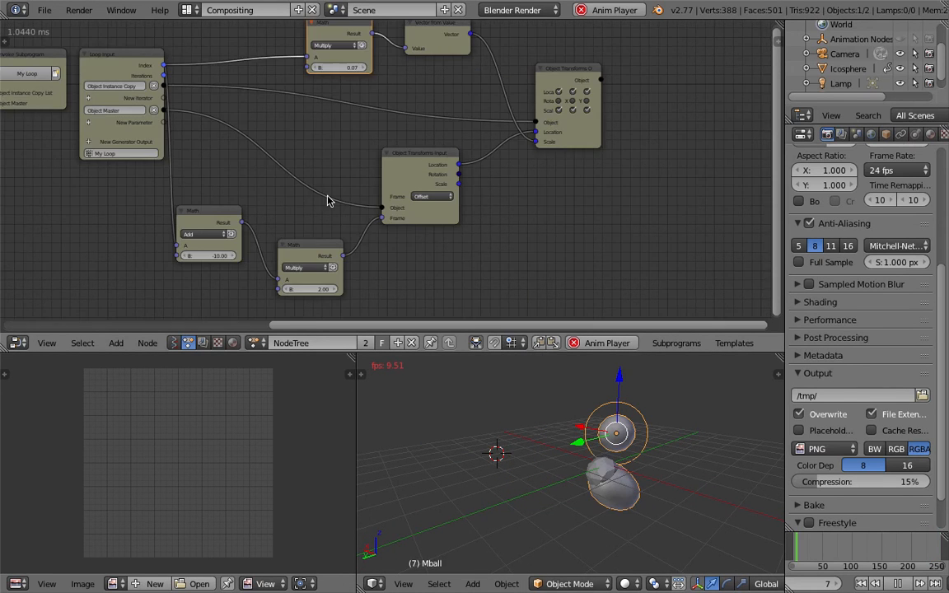
{"action": "scroll", "coordinate": [362, 177], "scroll_direction": "up", "scroll_amount": 2}
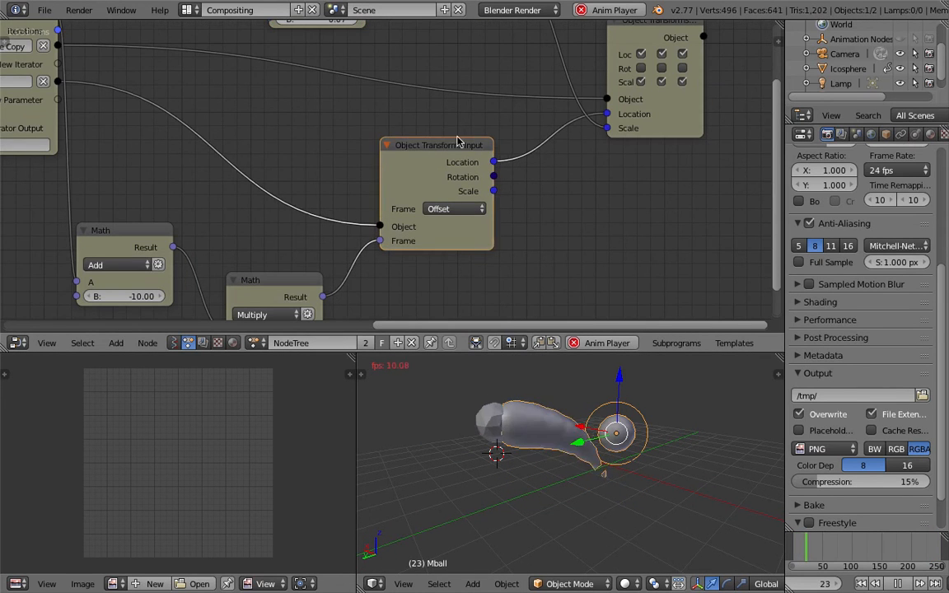
{"action": "left_click_drag", "start_coordinate": [457, 141], "coordinate": [457, 133]}
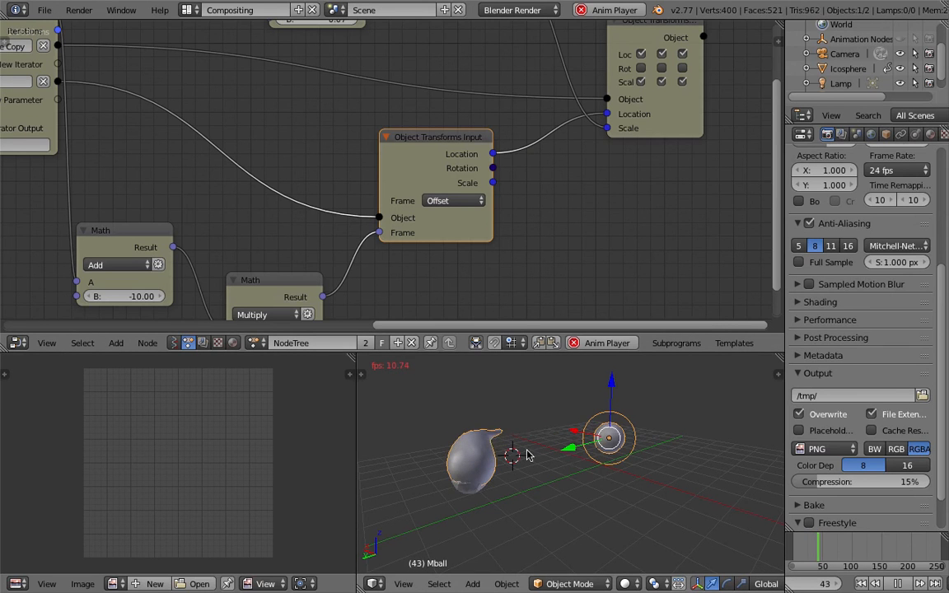
{"action": "mouse_move", "coordinate": [576, 459]}
{"action": "middle_mouse_down"}
{"action": "mouse_move", "coordinate": [642, 466]}
{"action": "mouse_move", "coordinate": [589, 469]}
{"action": "middle_mouse_up"}
{"action": "scroll", "coordinate": [589, 467], "scroll_direction": "down", "scroll_amount": 2}
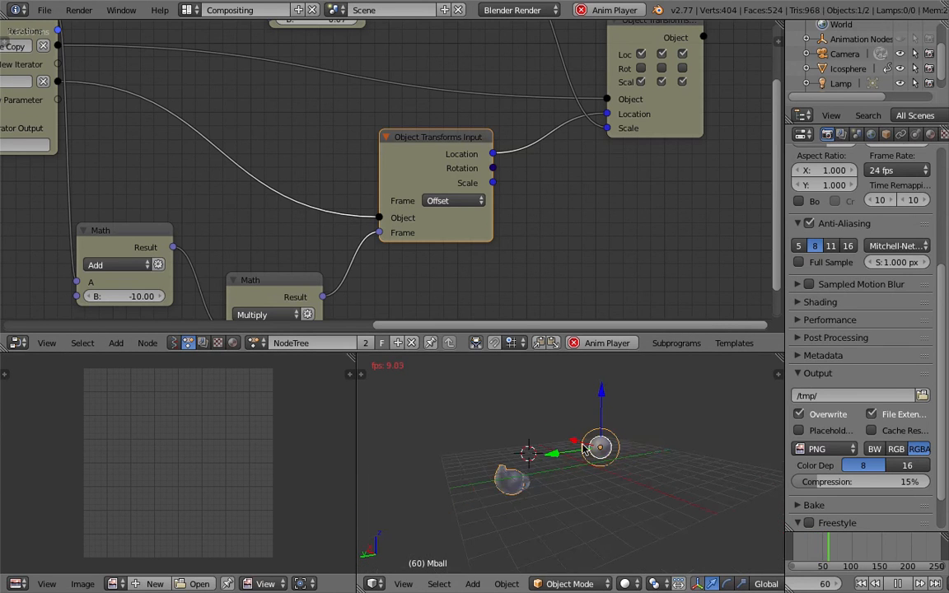
{"action": "scroll", "coordinate": [620, 212], "scroll_direction": "down", "scroll_amount": 2}
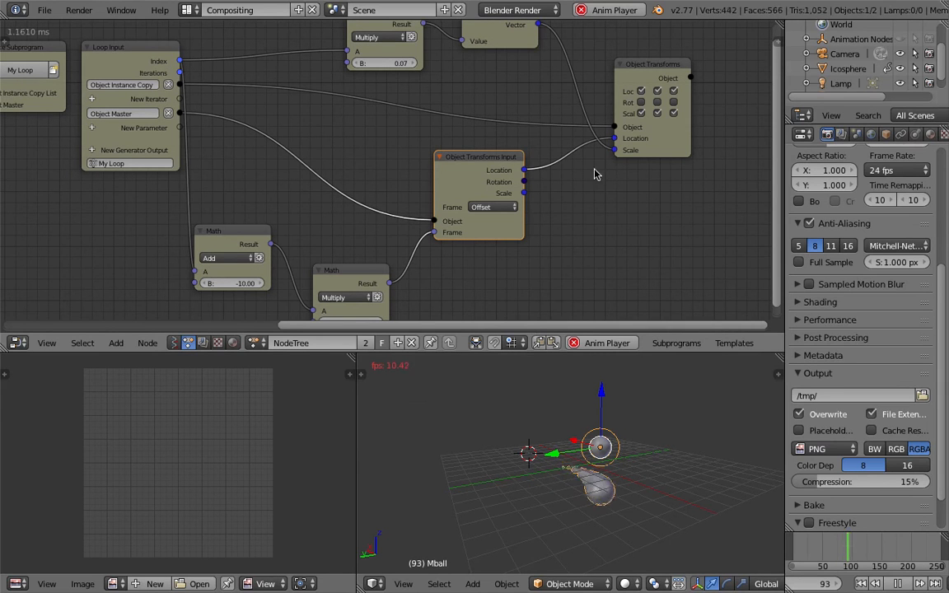
Space out the frame-offset Multiply and Object Transforms Output nodes, then stop the playback and orbit around the trail.
{"action": "left_click", "coordinate": [651, 80]}
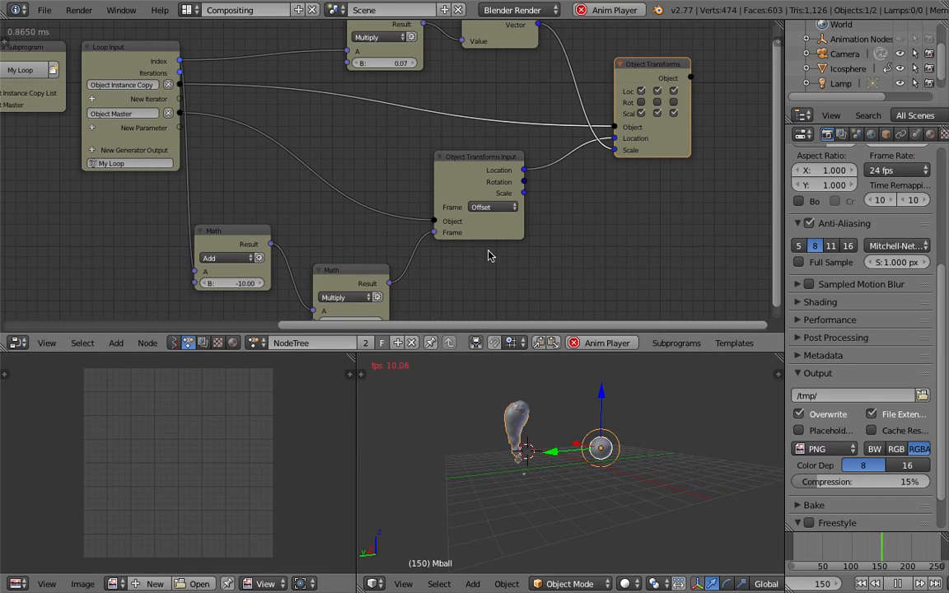
{"action": "scroll", "coordinate": [542, 280], "scroll_direction": "down", "scroll_amount": 2}
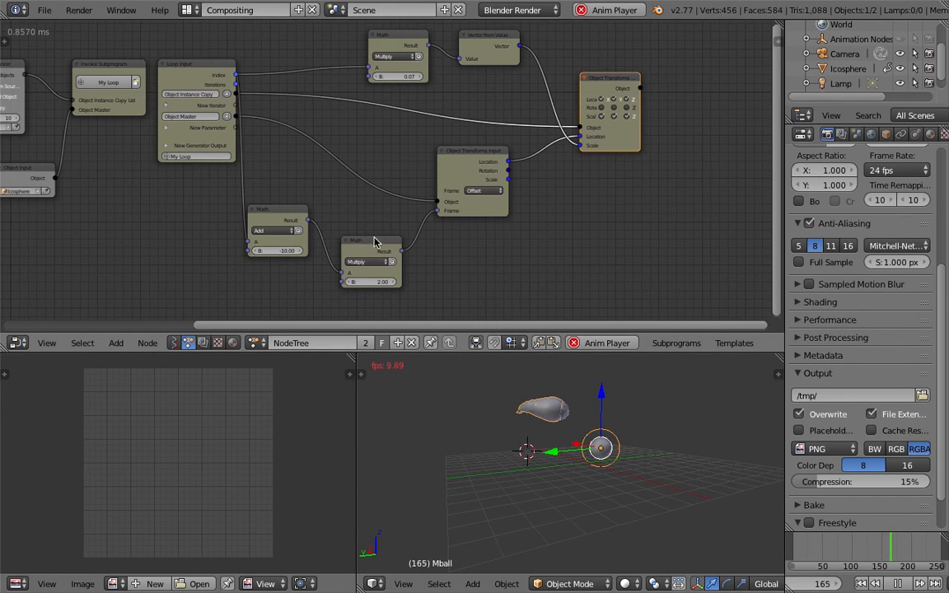
{"action": "left_click_drag", "start_coordinate": [375, 242], "coordinate": [390, 231]}
{"action": "left_click_drag", "start_coordinate": [597, 140], "coordinate": [620, 142]}
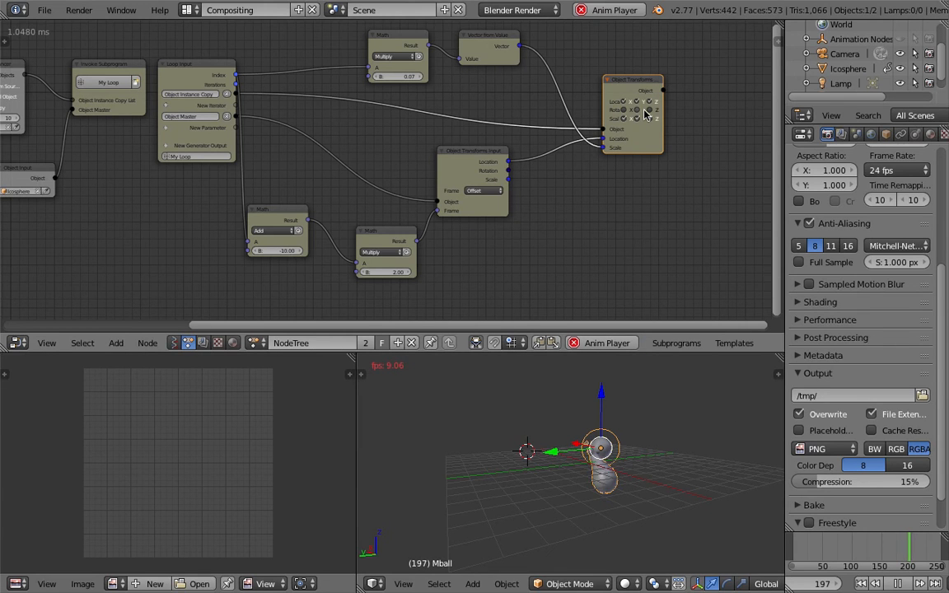
{"action": "left_click", "coordinate": [898, 585]}
{"action": "middle_click_drag", "start_coordinate": [567, 476], "coordinate": [578, 470]}
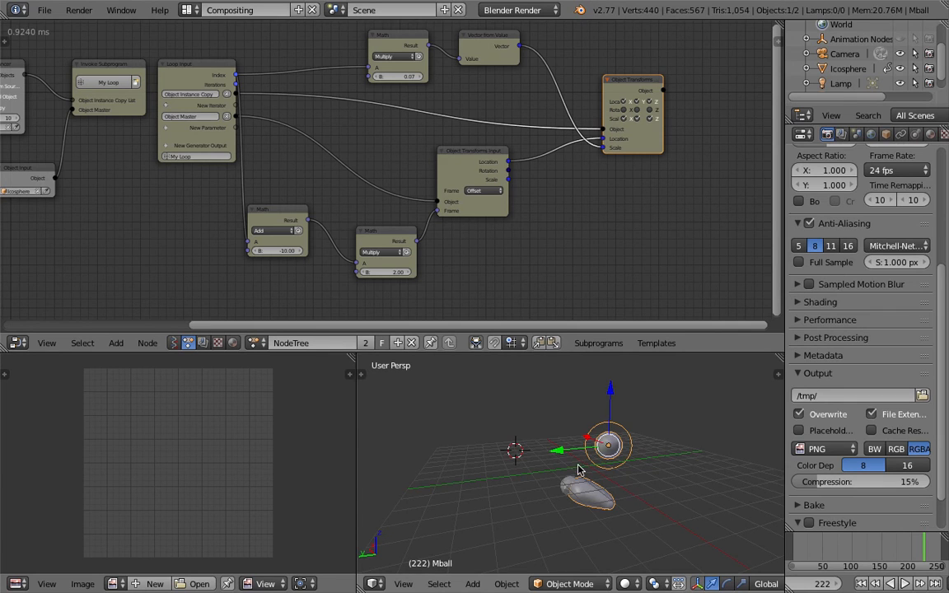
Delete the source metaball and add a cube mesh at the 3D cursor.
{"action": "key", "text": "x"}
{"action": "left_click", "coordinate": [587, 450]}
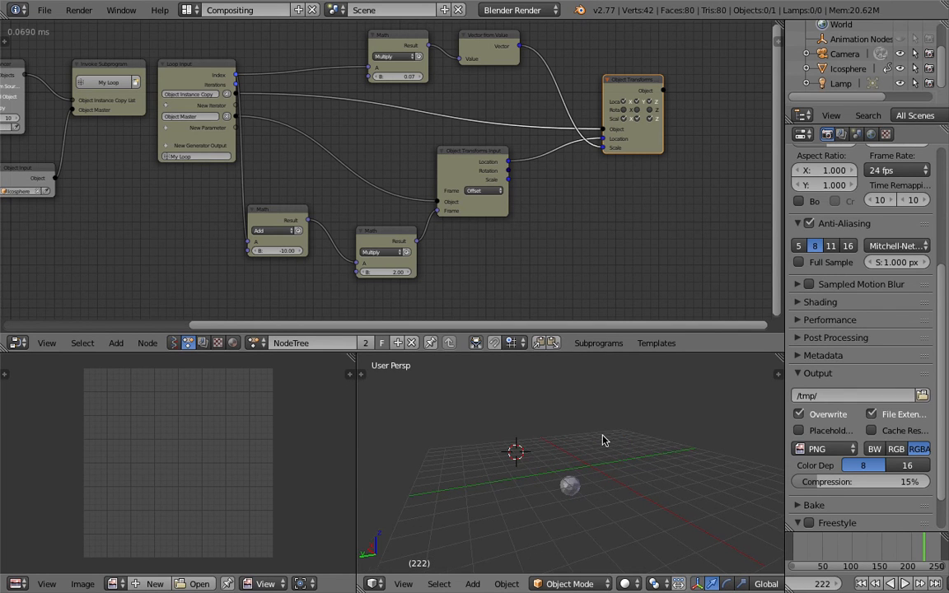
{"action": "key", "text": "shift+a"}
{"action": "mouse_move", "coordinate": [577, 364]}
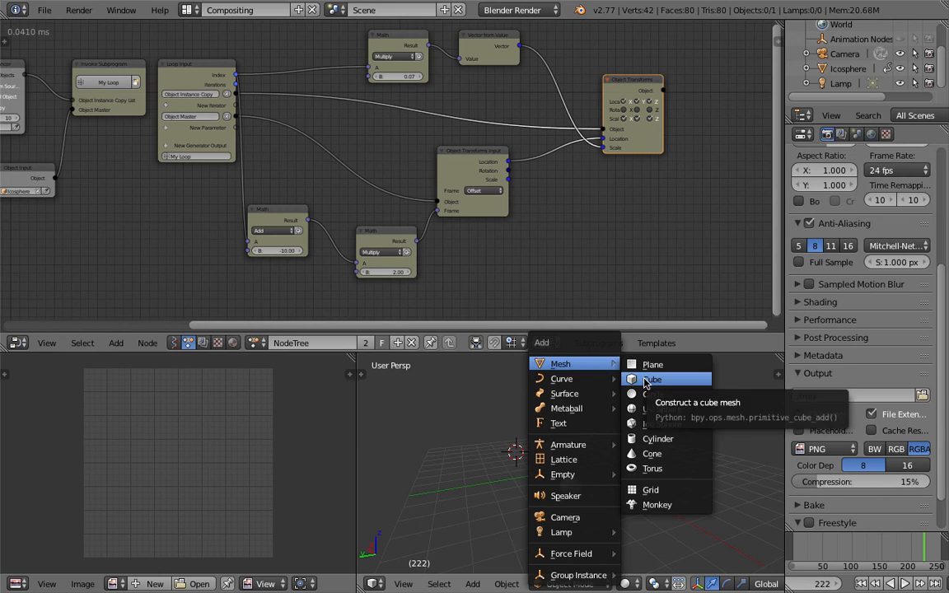
{"action": "left_click", "coordinate": [648, 381]}
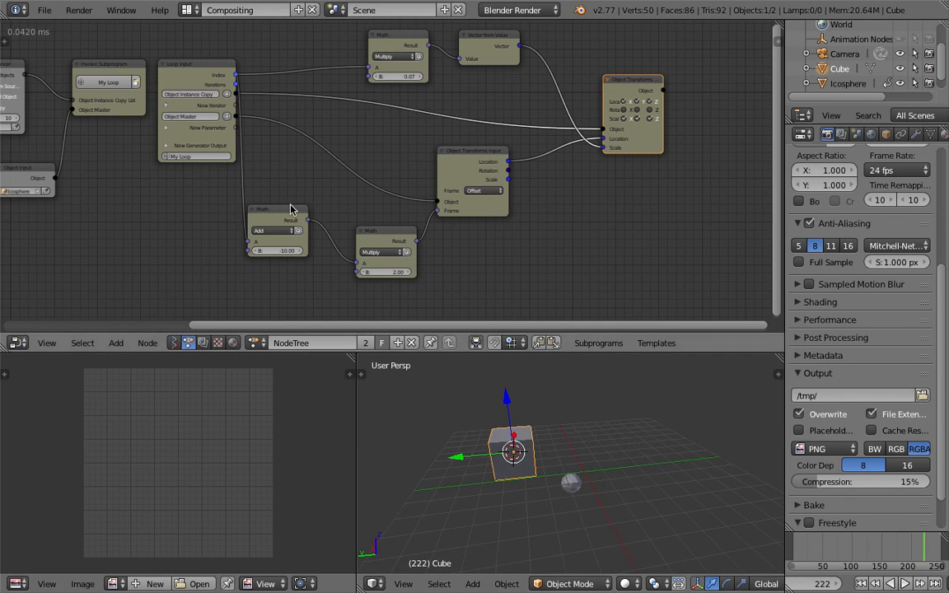
Assign the new cube as the Object Instancer node's source and view the instances from a higher angle.
{"action": "middle_click_drag", "start_coordinate": [160, 201], "coordinate": [289, 202]}
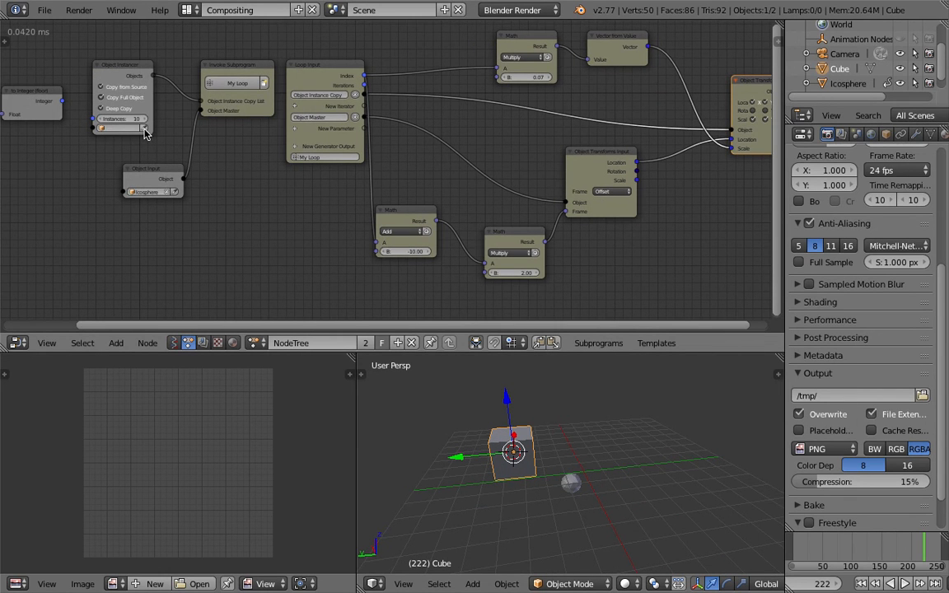
{"action": "middle_click_drag", "start_coordinate": [577, 466], "coordinate": [566, 517]}
{"action": "middle_click_drag", "start_coordinate": [557, 473], "coordinate": [544, 451]}
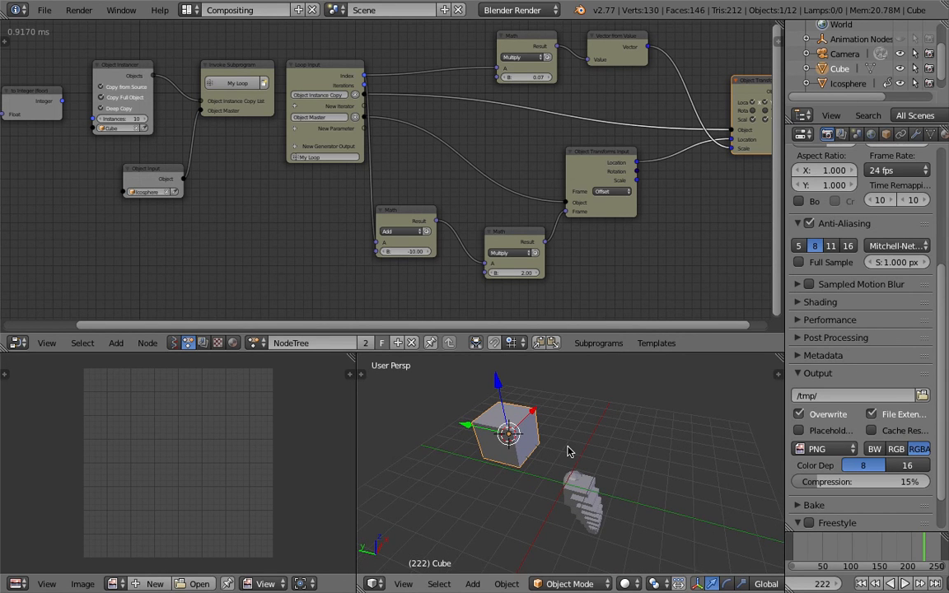
Scale the cube's geometry down in Edit Mode and stretch it along X into a long bar.
{"action": "key", "text": "Tab"}
{"action": "key", "text": "s"}
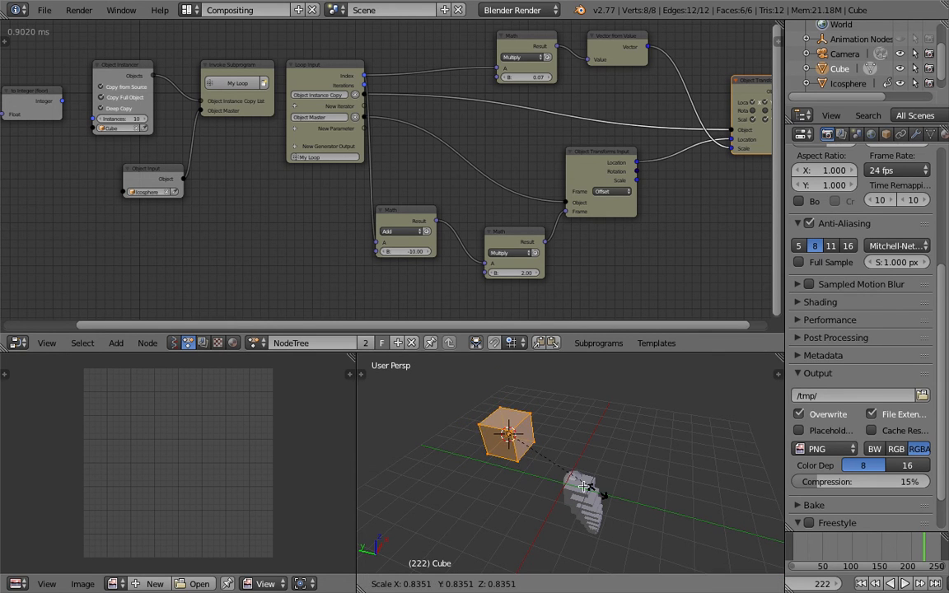
{"action": "left_click", "coordinate": [552, 467]}
{"action": "key", "text": "s"}
{"action": "key", "text": "x"}
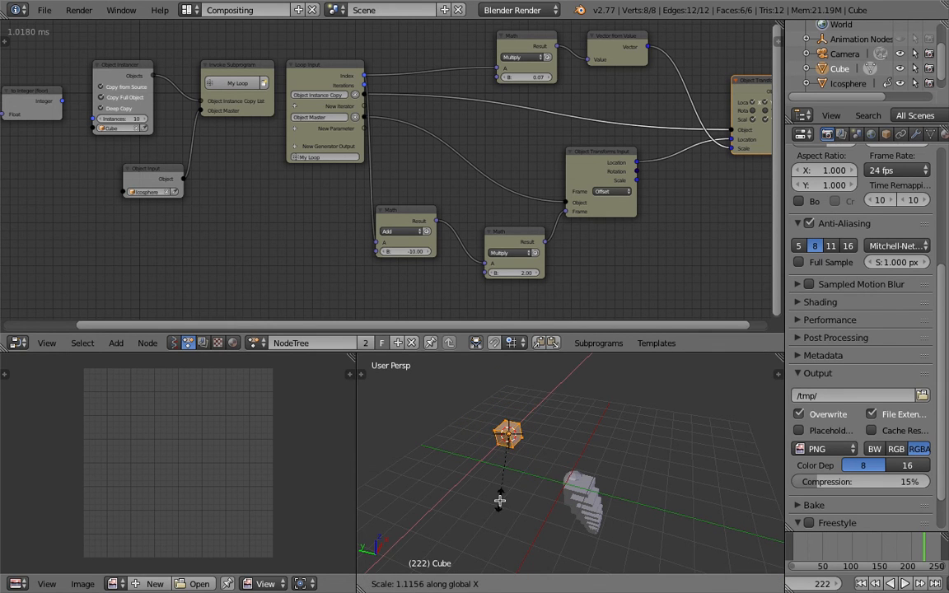
{"action": "left_click", "coordinate": [369, 560]}
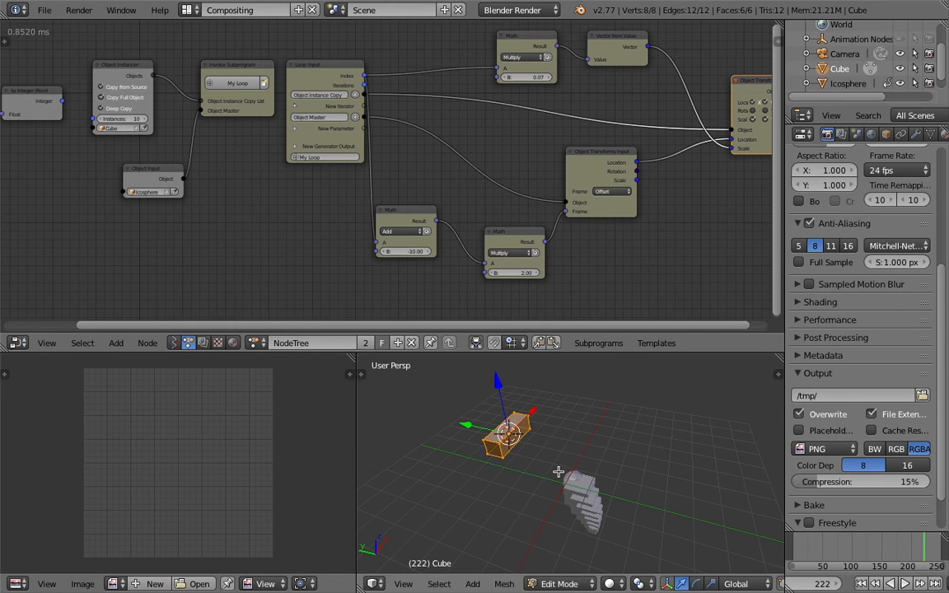
{"action": "key", "text": "s"}
{"action": "key", "text": "x"}
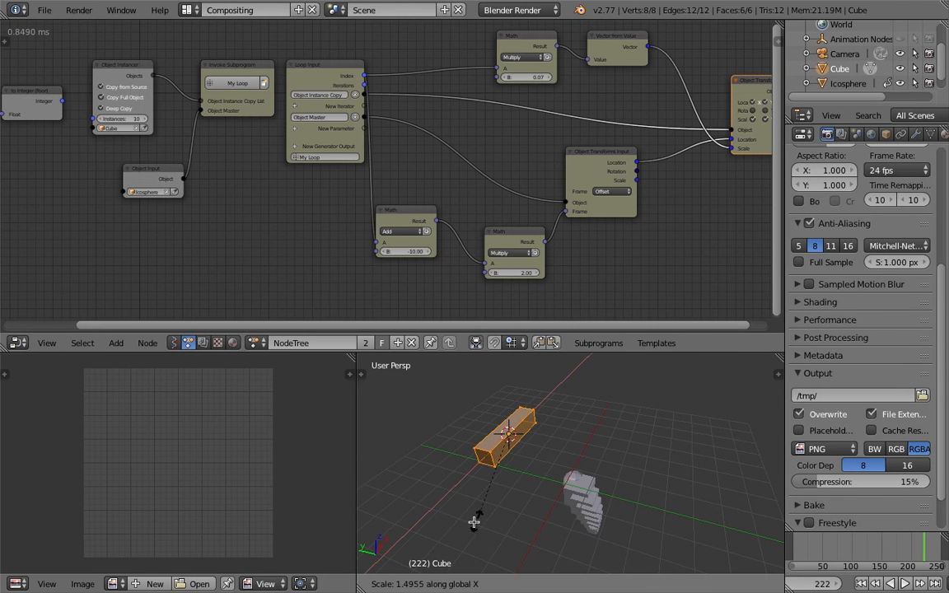
{"action": "left_click", "coordinate": [476, 521]}
{"action": "key", "text": "Tab"}
Reset the Object Instancer's source data in its advanced settings and scrub the timeline to frame 78.
{"action": "mouse_move", "coordinate": [795, 540]}
{"action": "left_mouse_down"}
{"action": "mouse_move", "coordinate": [816, 541]}
{"action": "mouse_move", "coordinate": [807, 542]}
{"action": "left_mouse_up"}
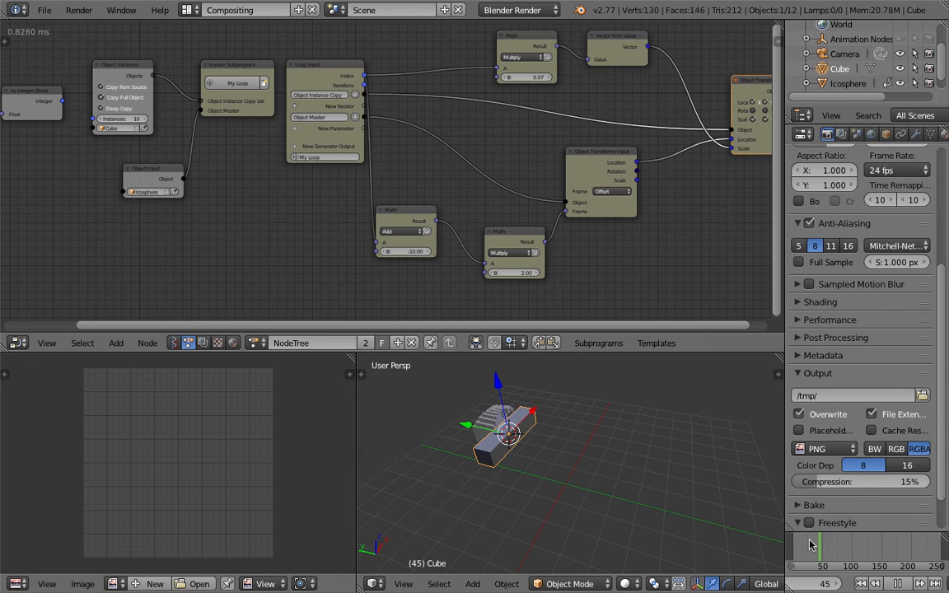
{"action": "left_click", "coordinate": [130, 70]}
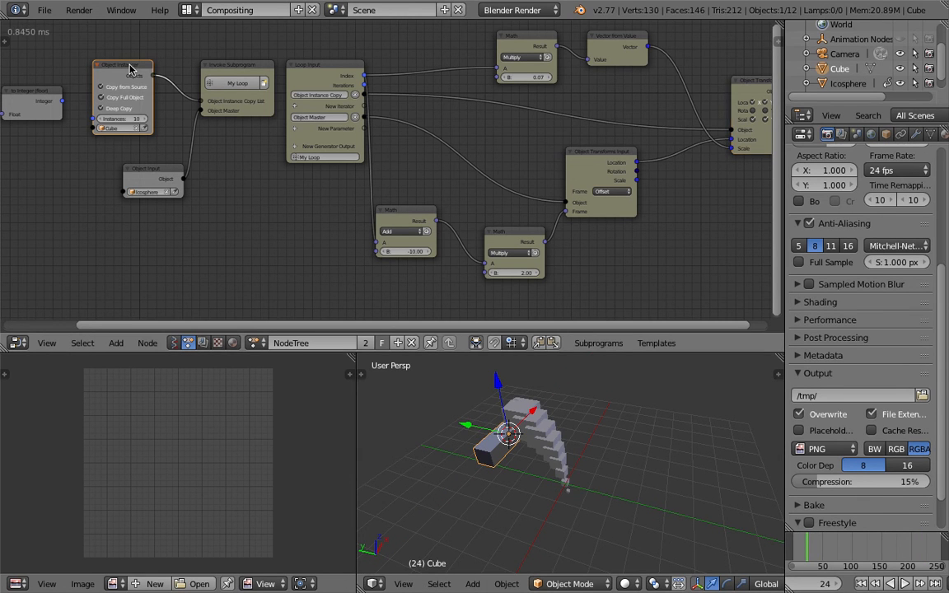
{"action": "key", "text": "u"}
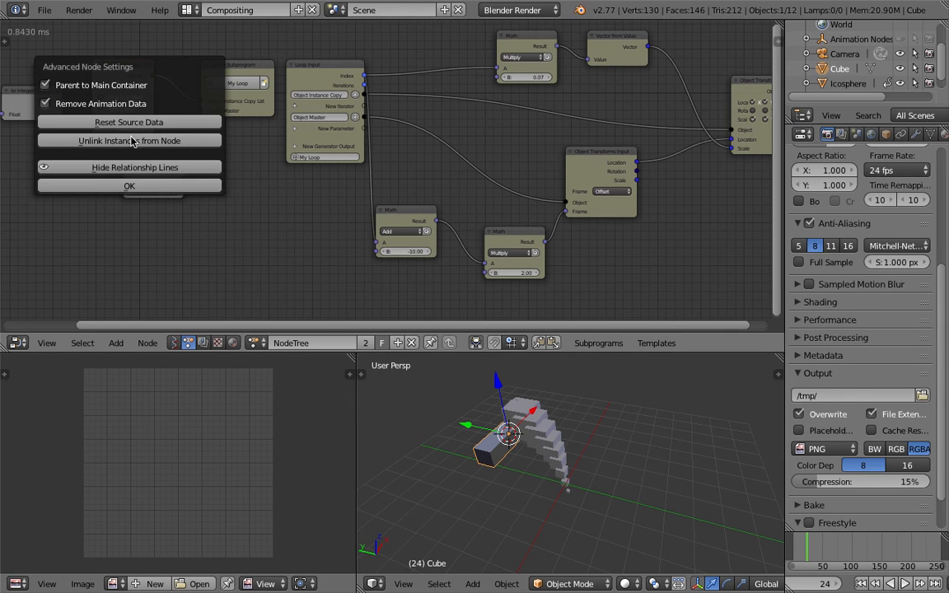
{"action": "left_click", "coordinate": [147, 124]}
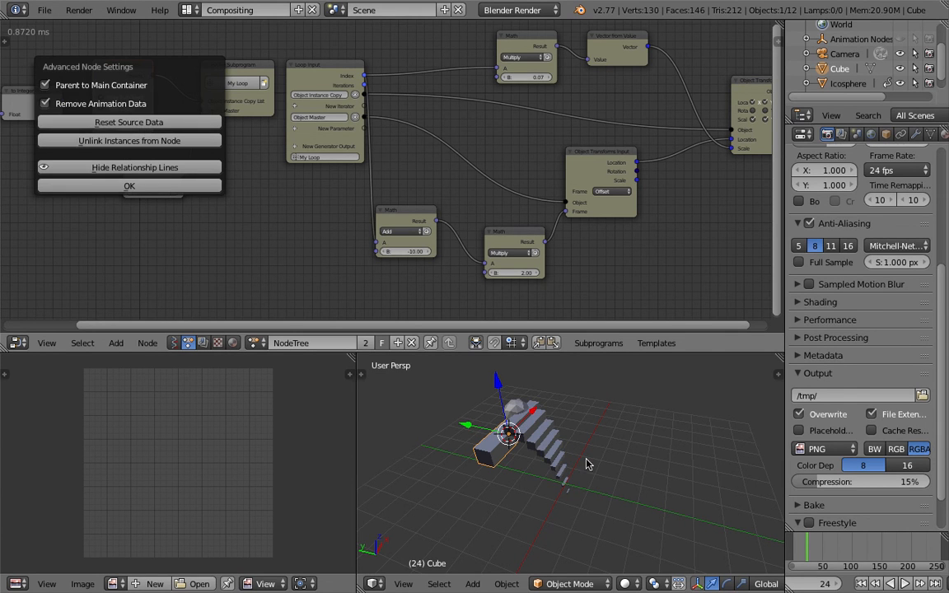
{"action": "left_click_drag", "start_coordinate": [807, 542], "coordinate": [838, 544]}
Enable rotation on X, Y and Z in the Object Transforms Output node.
{"action": "middle_click_drag", "start_coordinate": [587, 281], "coordinate": [483, 304]}
{"action": "scroll", "coordinate": [576, 255], "scroll_direction": "up", "scroll_amount": 2}
{"action": "left_click", "coordinate": [698, 127]}
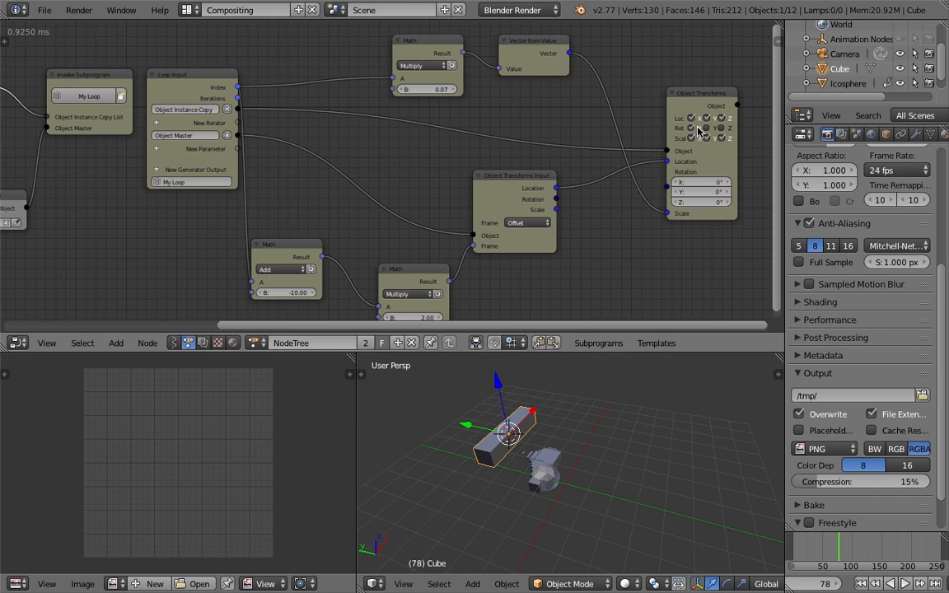
{"action": "left_click", "coordinate": [700, 97]}
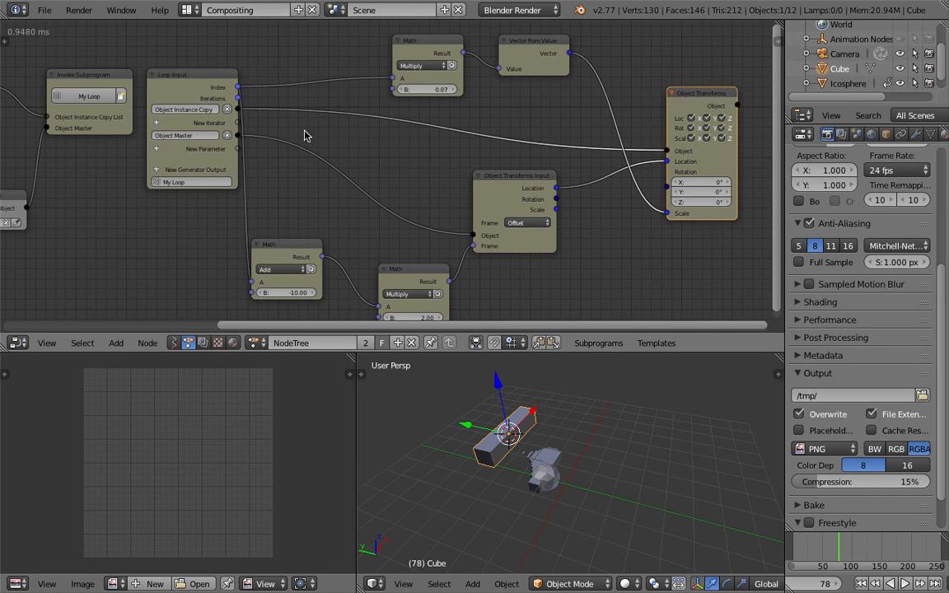
Move the Object Transforms Input and frame-offset Multiply nodes lower to make room beside the output node.
{"action": "middle_click_drag", "start_coordinate": [299, 130], "coordinate": [269, 129]}
{"action": "left_click_drag", "start_coordinate": [477, 192], "coordinate": [482, 261]}
{"action": "left_click_drag", "start_coordinate": [387, 284], "coordinate": [376, 319]}
{"action": "middle_click_drag", "start_coordinate": [389, 224], "coordinate": [385, 217]}
{"action": "left_click_drag", "start_coordinate": [480, 235], "coordinate": [473, 206]}
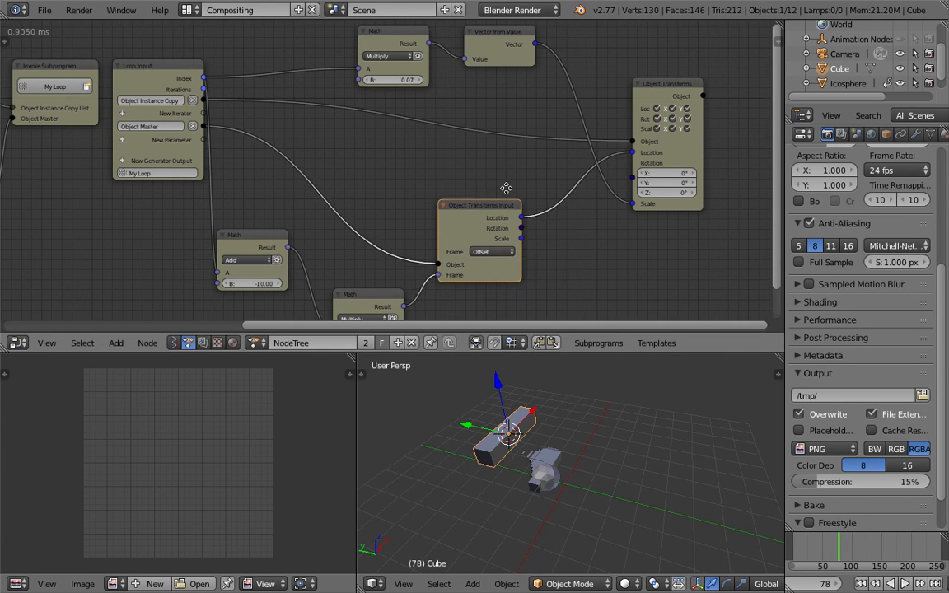
{"action": "middle_click_drag", "start_coordinate": [506, 188], "coordinate": [505, 193]}
Link the input node's Location to the output node's Rotation through a Direction to Rotation node placed between them.
{"action": "left_click_drag", "start_coordinate": [481, 210], "coordinate": [514, 214]}
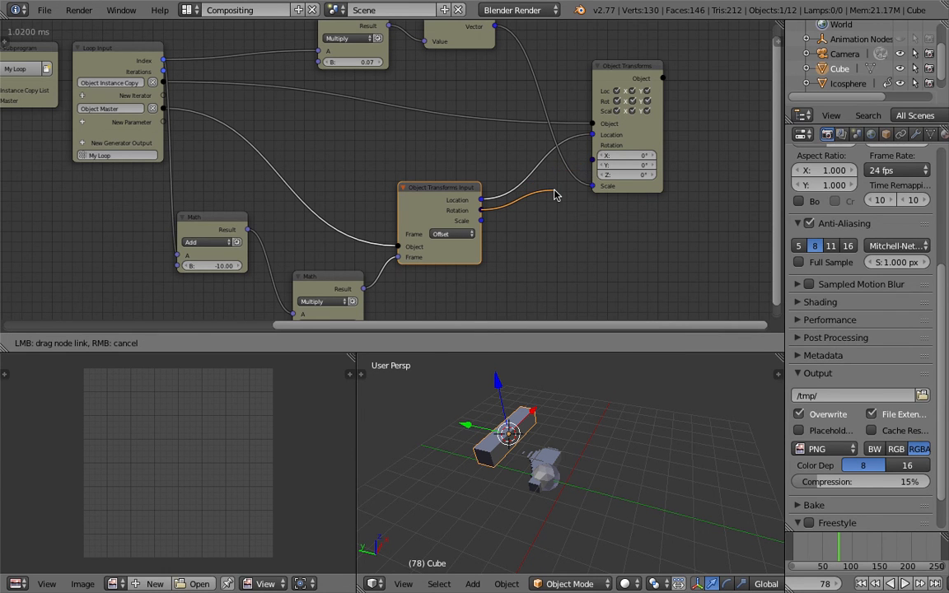
{"action": "left_click_drag", "start_coordinate": [555, 196], "coordinate": [712, 147]}
{"action": "left_click_drag", "start_coordinate": [567, 172], "coordinate": [621, 244]}
{"action": "middle_click_drag", "start_coordinate": [566, 182], "coordinate": [498, 147]}
Scrub to frame 225 and scale the source cube's geometry down slightly in Edit Mode.
{"action": "left_click_drag", "start_coordinate": [811, 534], "coordinate": [927, 552]}
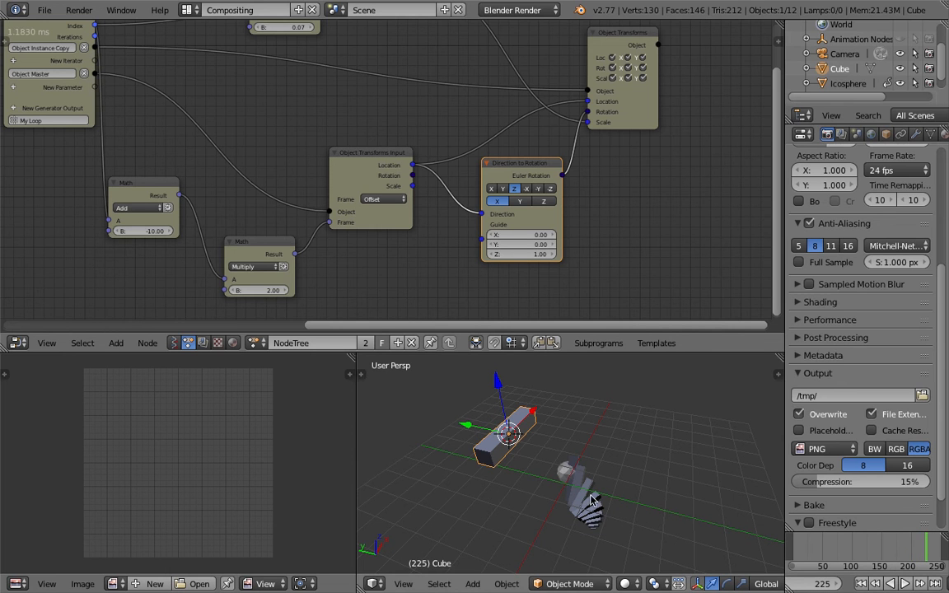
{"action": "key", "text": "Tab"}
{"action": "key", "text": "s"}
{"action": "left_click", "coordinate": [587, 470]}
{"action": "key", "text": "Tab"}
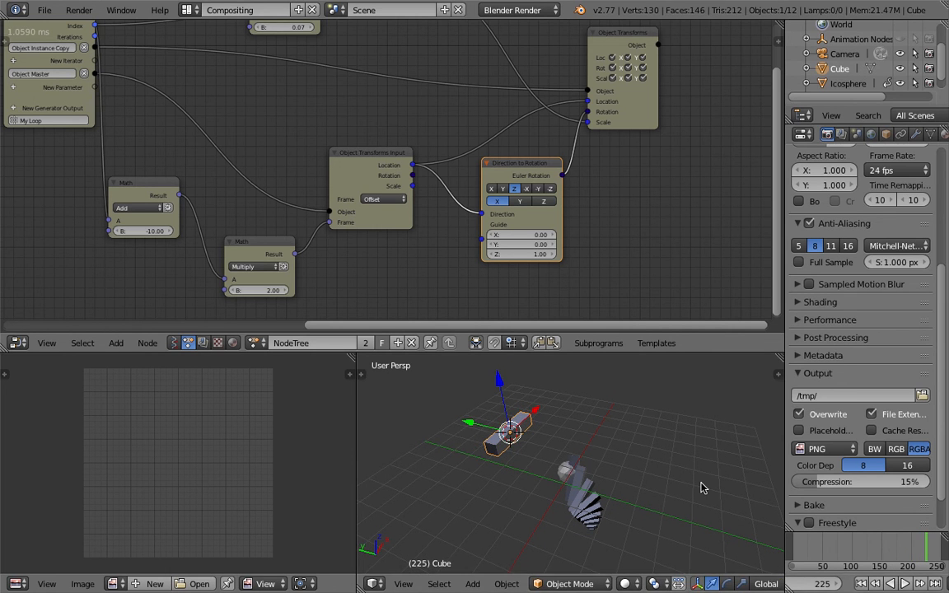
Play the animation from the start, view the rotating bar trail from a low angle, and stop the playback.
{"action": "left_click", "coordinate": [862, 584]}
{"action": "left_click", "coordinate": [905, 583]}
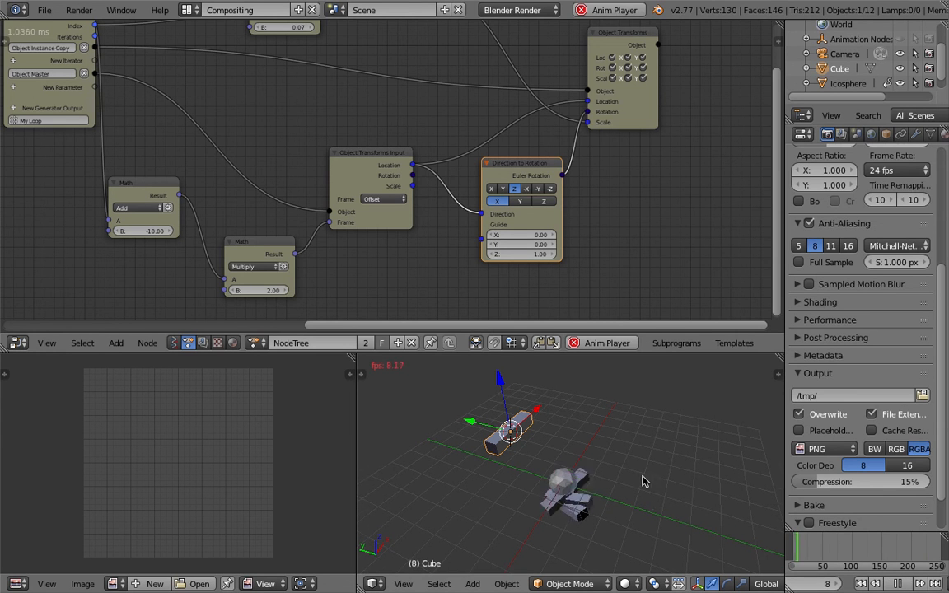
{"action": "middle_click_drag", "start_coordinate": [604, 455], "coordinate": [643, 454]}
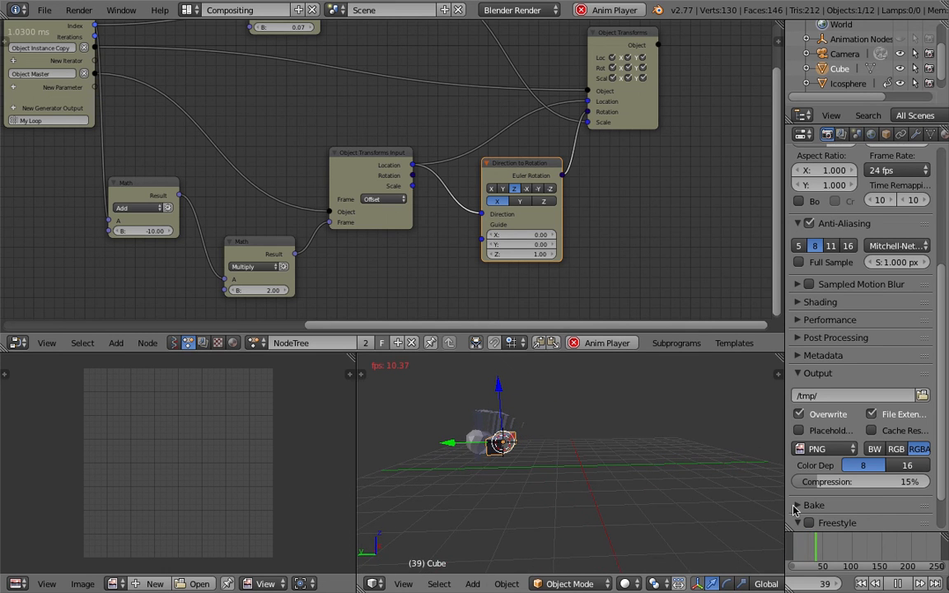
{"action": "key", "text": "alt+a"}
Move the Object Transforms Output node aside and insert a Euler Math Add node on the Euler Rotation link feeding its Rotation.
{"action": "middle_click_drag", "start_coordinate": [591, 248], "coordinate": [536, 267]}
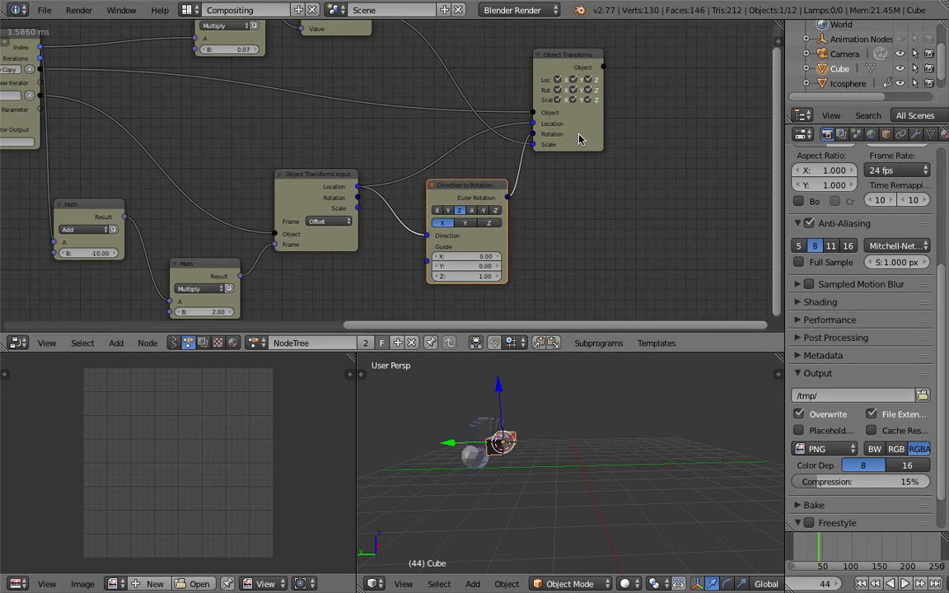
{"action": "left_click_drag", "start_coordinate": [561, 119], "coordinate": [626, 118]}
{"action": "key", "text": "ctrl+s"}
{"action": "left_click", "coordinate": [612, 191]}
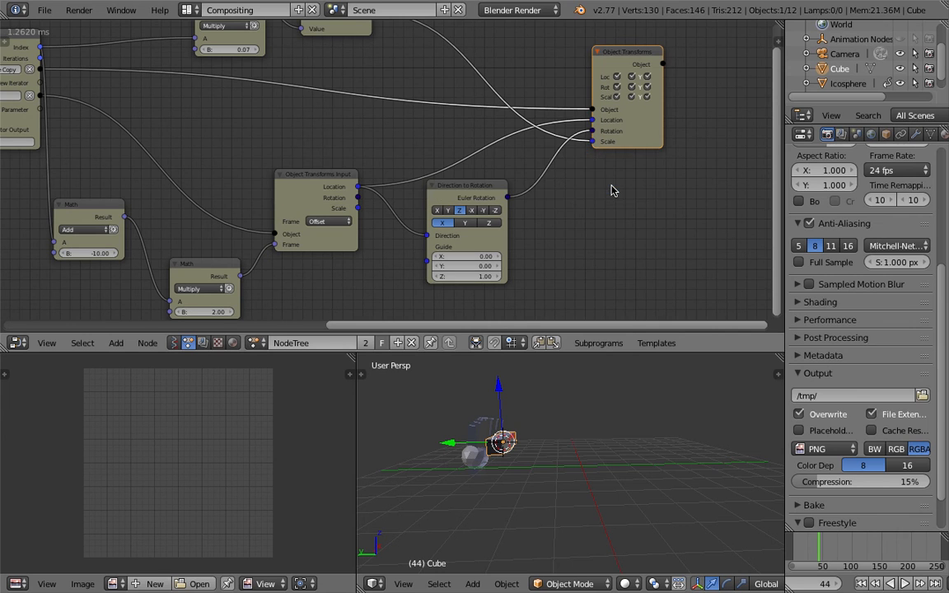
{"action": "key", "text": "shift+a"}
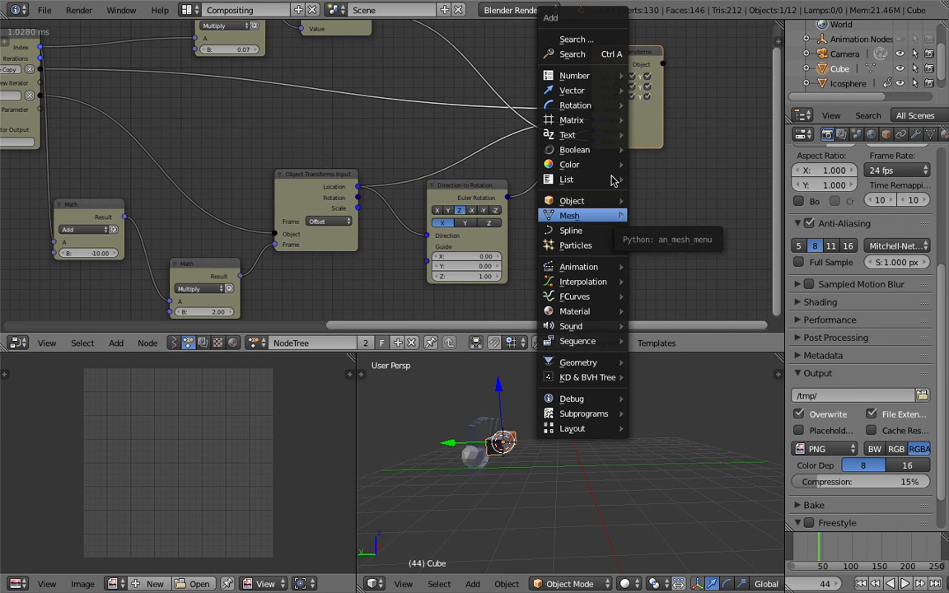
{"action": "left_click", "coordinate": [601, 55]}
{"action": "type", "text": "euler m"}
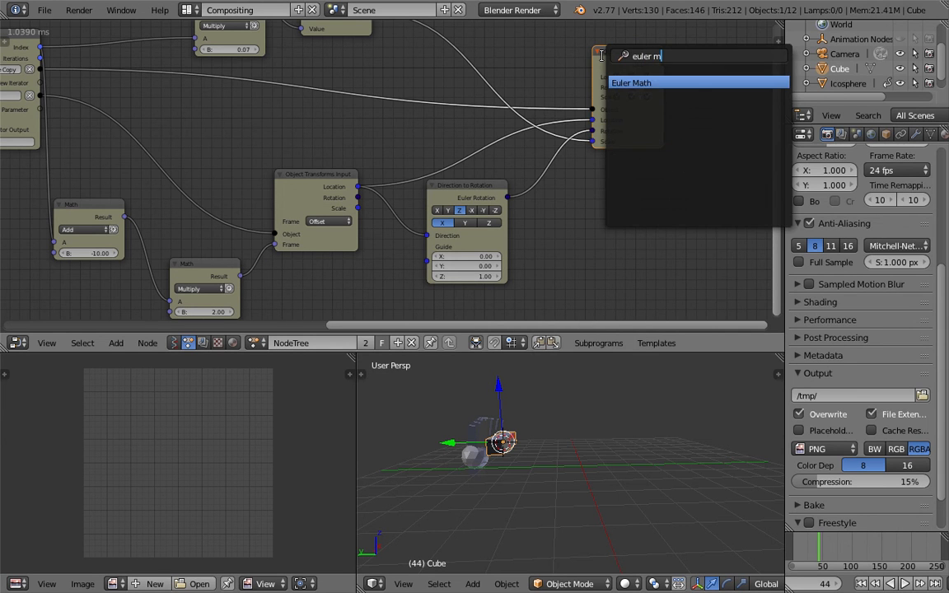
{"action": "key", "text": "Return"}
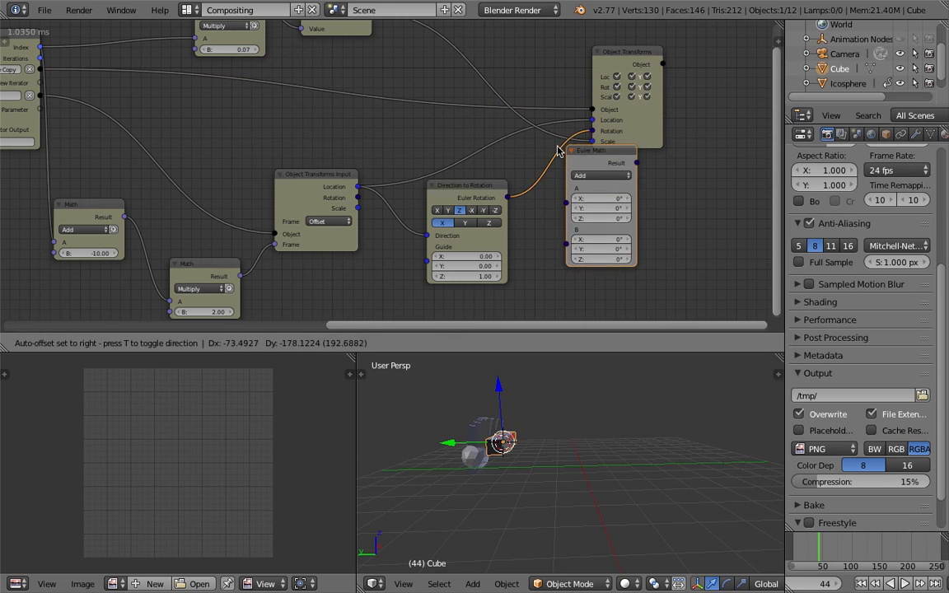
{"action": "left_click", "coordinate": [548, 165]}
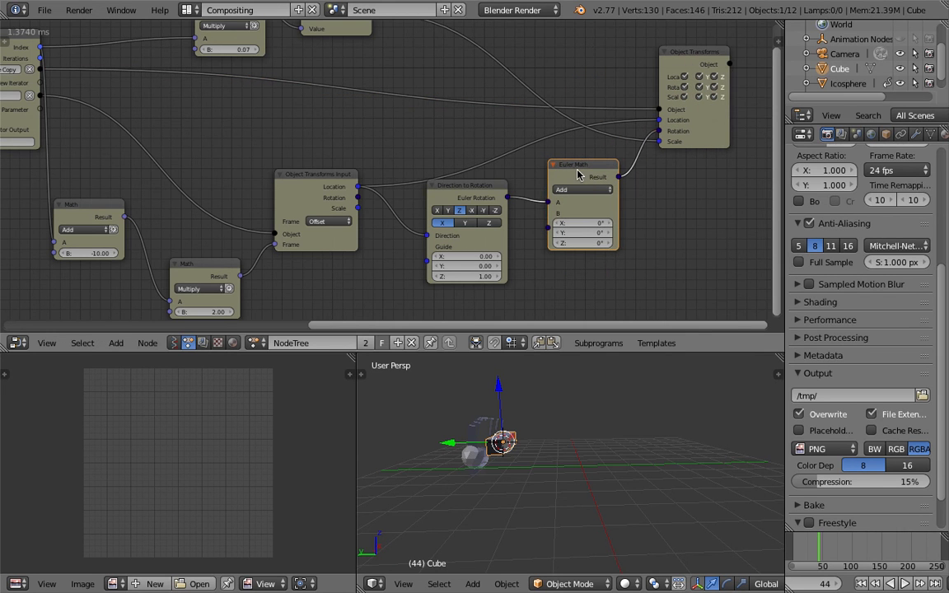
Try rotation offsets in the Euler Math node's B vector, leaving X and Z at 0° and Y at 52.08°.
{"action": "left_click_drag", "start_coordinate": [584, 223], "coordinate": [603, 223]}
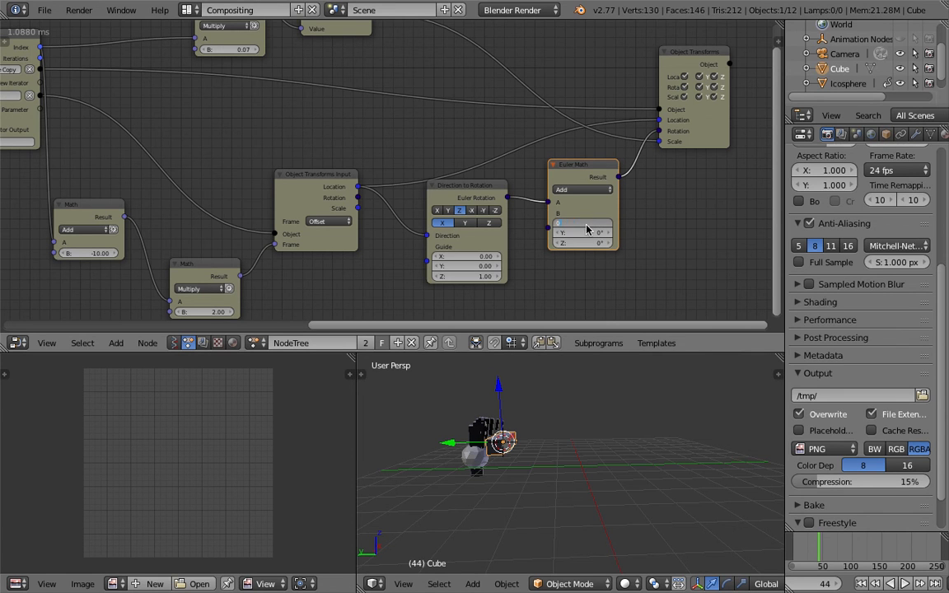
{"action": "key", "text": "Return"}
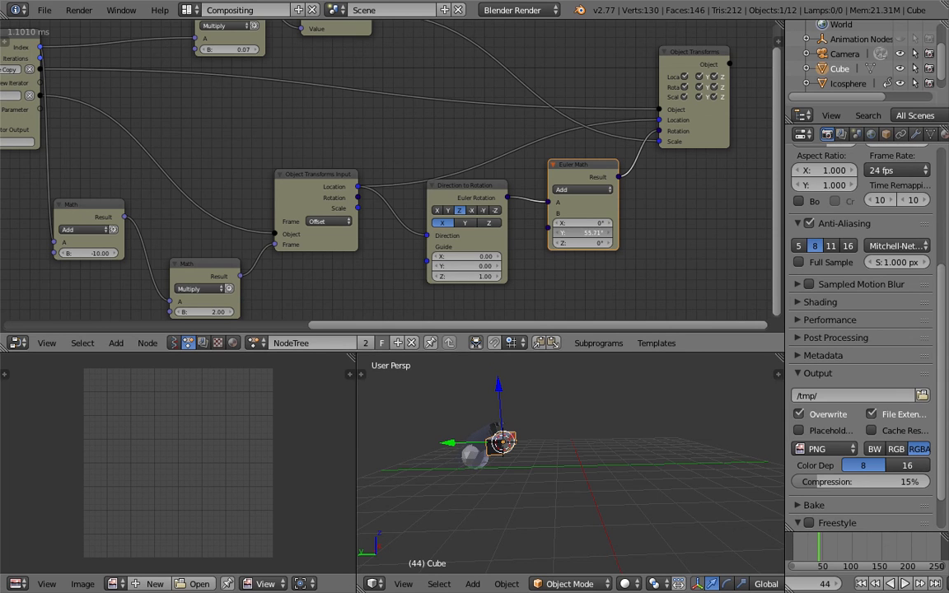
{"action": "left_click_drag", "start_coordinate": [590, 244], "coordinate": [587, 243]}
{"action": "scroll", "coordinate": [587, 204], "scroll_direction": "up", "scroll_amount": 1, "text": "shift"}
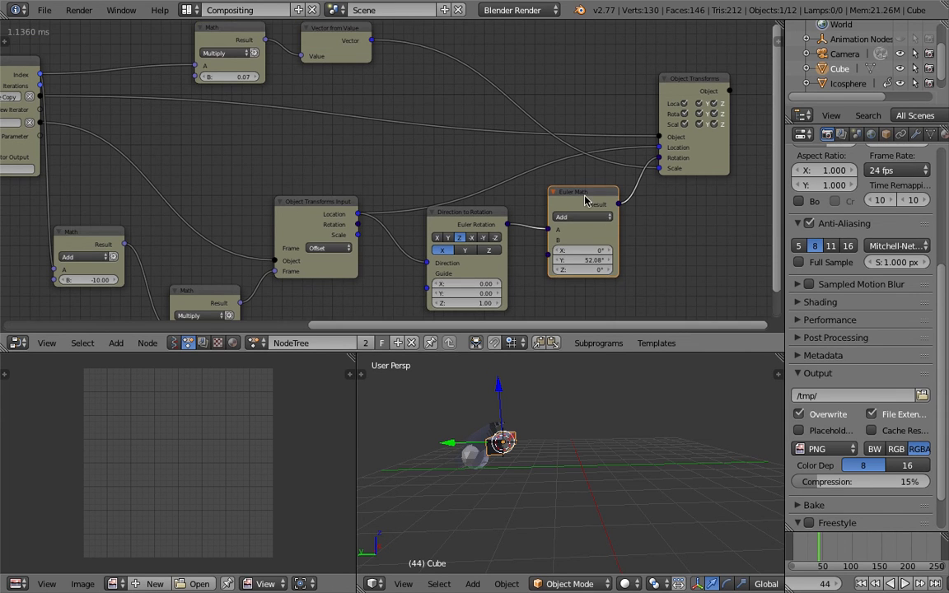
Space out the rotation nodes and link the loop's Index to Euler Math's B through a Combine Euler node.
{"action": "left_click_drag", "start_coordinate": [585, 201], "coordinate": [609, 214]}
{"action": "left_click_drag", "start_coordinate": [477, 231], "coordinate": [464, 248]}
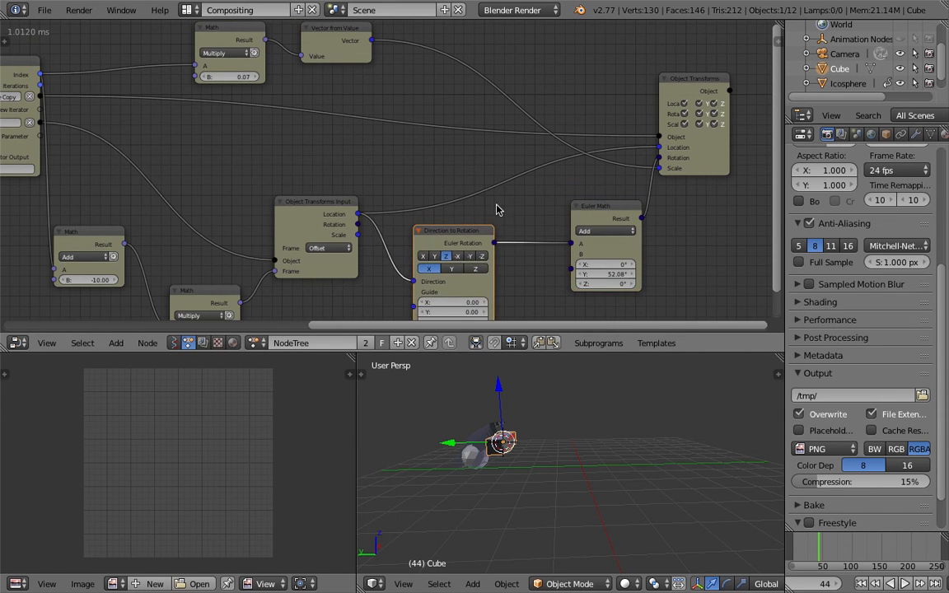
{"action": "scroll", "coordinate": [384, 163], "scroll_direction": "down", "scroll_amount": 1, "text": "shift"}
{"action": "left_click_drag", "start_coordinate": [37, 63], "coordinate": [568, 242]}
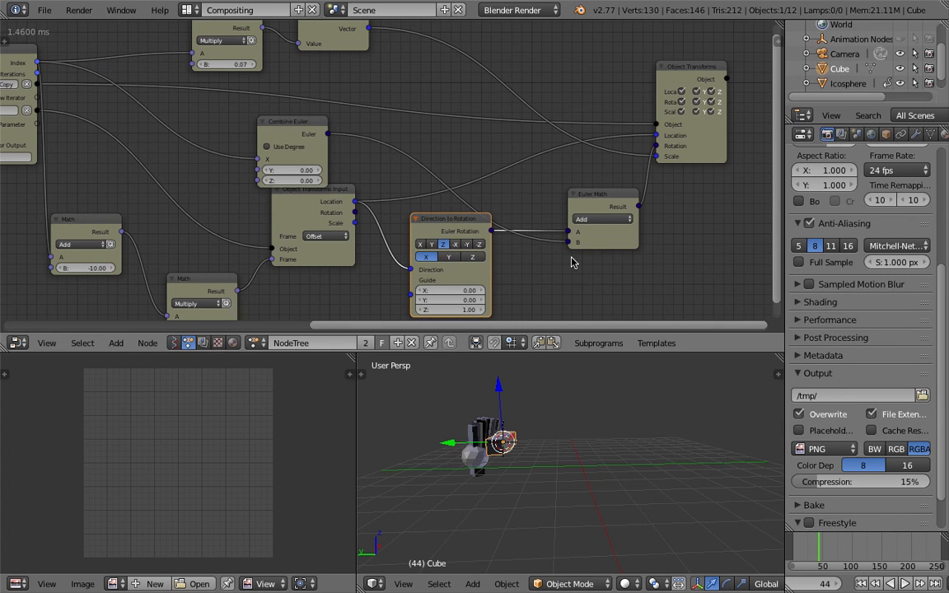
{"action": "middle_click_drag", "start_coordinate": [301, 136], "coordinate": [306, 152]}
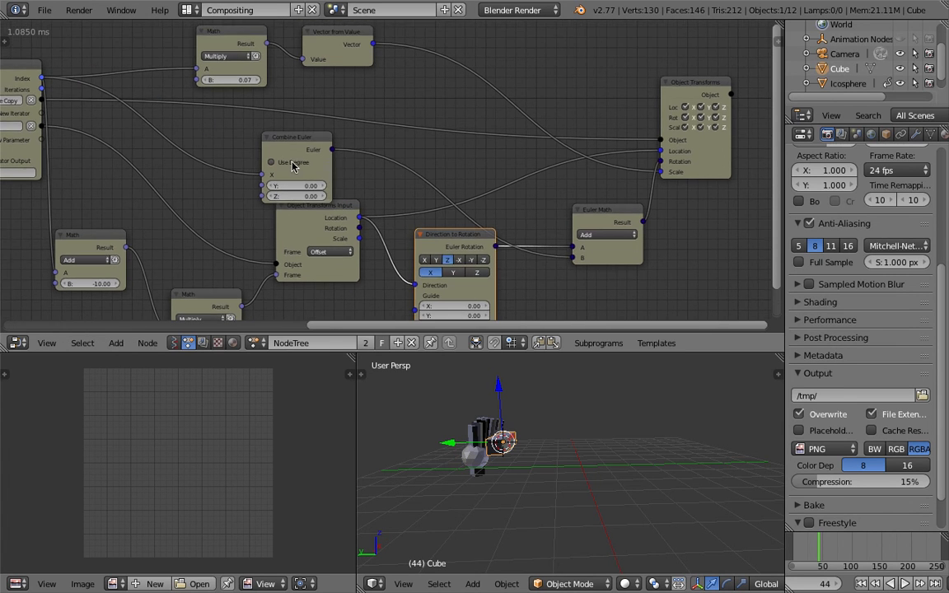
Enable Use Degree on the Combine Euler node and reposition it above the Object Transforms Input node.
{"action": "left_click", "coordinate": [294, 158]}
{"action": "left_click_drag", "start_coordinate": [293, 149], "coordinate": [264, 146]}
{"action": "middle_click_drag", "start_coordinate": [275, 150], "coordinate": [298, 169]}
{"action": "left_click_drag", "start_coordinate": [301, 162], "coordinate": [321, 168]}
Duplicate the scale Multiply node onto the link between Index and Combine Euler's X, and set its B to 7.12.
{"action": "left_click", "coordinate": [260, 58]}
{"action": "key", "text": "shift+d"}
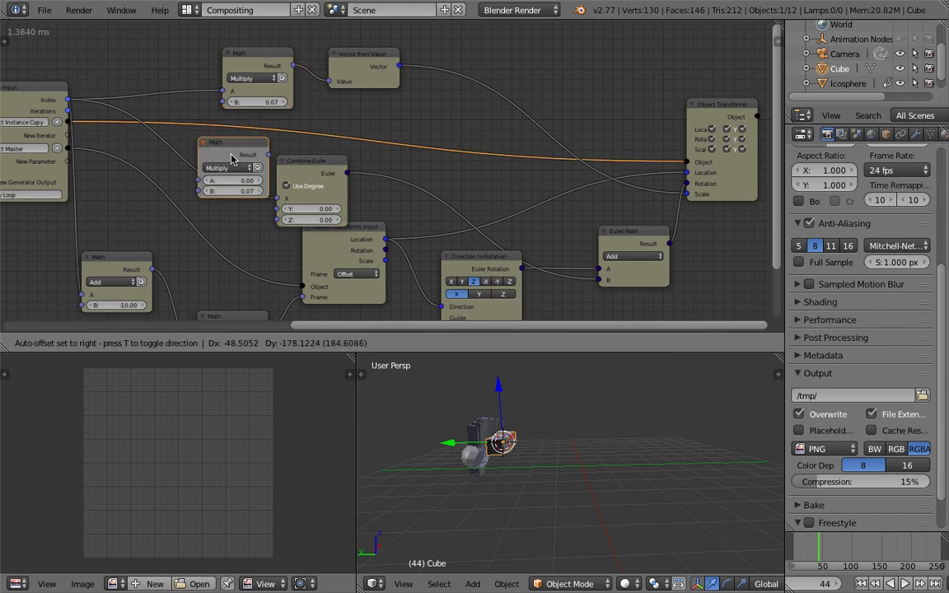
{"action": "left_click", "coordinate": [200, 179]}
{"action": "left_click_drag", "start_coordinate": [200, 205], "coordinate": [233, 205]}
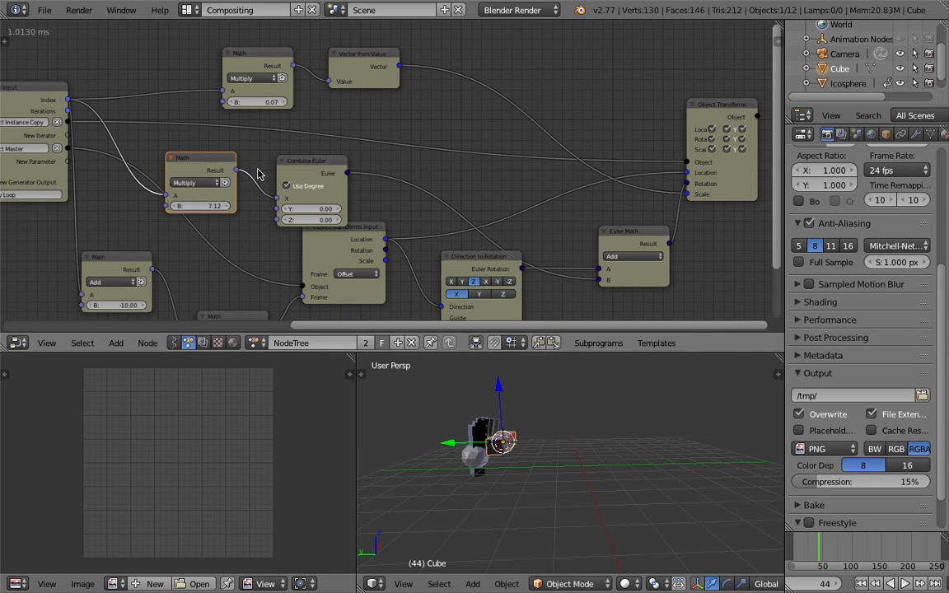
Relink the Multiply result from Combine Euler's X to its Y and scrub the timeline to frame 190.
{"action": "left_click_drag", "start_coordinate": [237, 170], "coordinate": [277, 209]}
{"action": "middle_click_drag", "start_coordinate": [634, 458], "coordinate": [616, 473]}
{"action": "left_click_drag", "start_coordinate": [831, 547], "coordinate": [906, 544]}
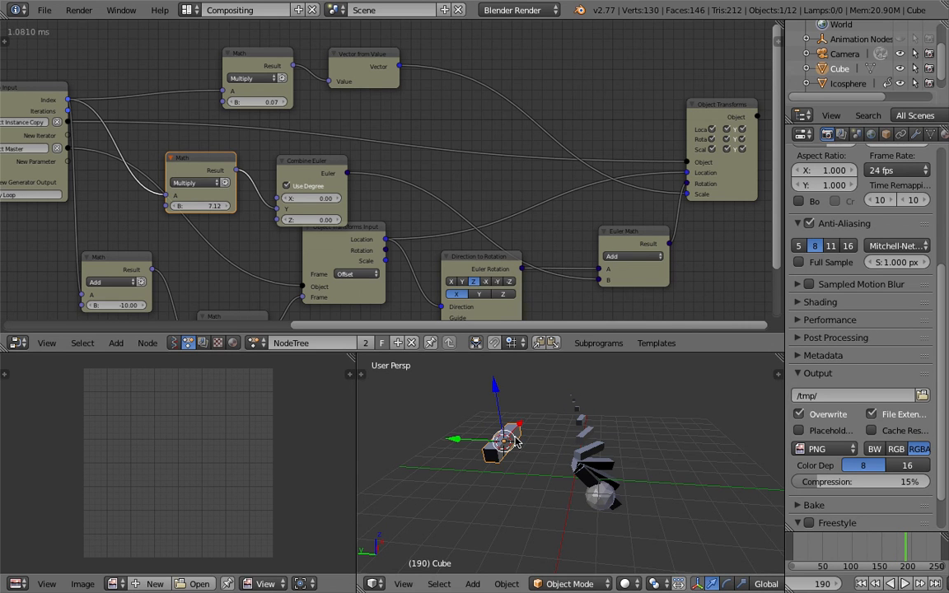
Move the original stretched cube to another layer so only its instances remain in view.
{"action": "key", "text": "m"}
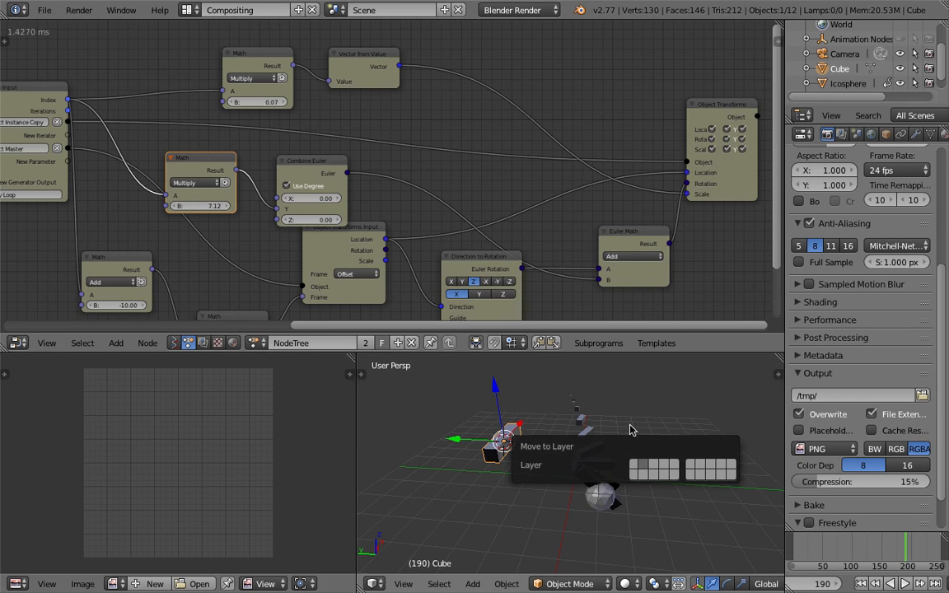
{"action": "key", "text": "Escape"}
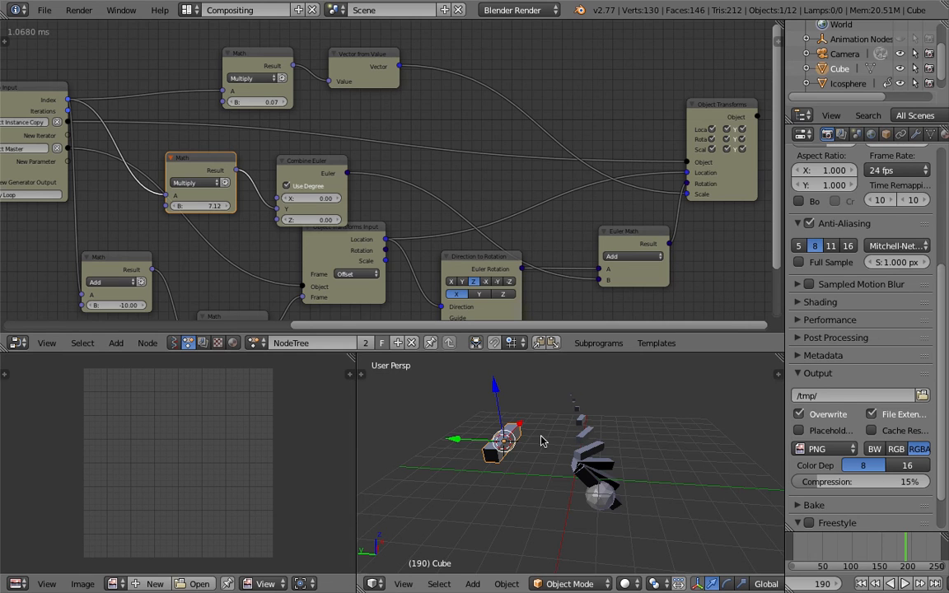
{"action": "key", "text": "m"}
{"action": "left_click", "coordinate": [696, 403]}
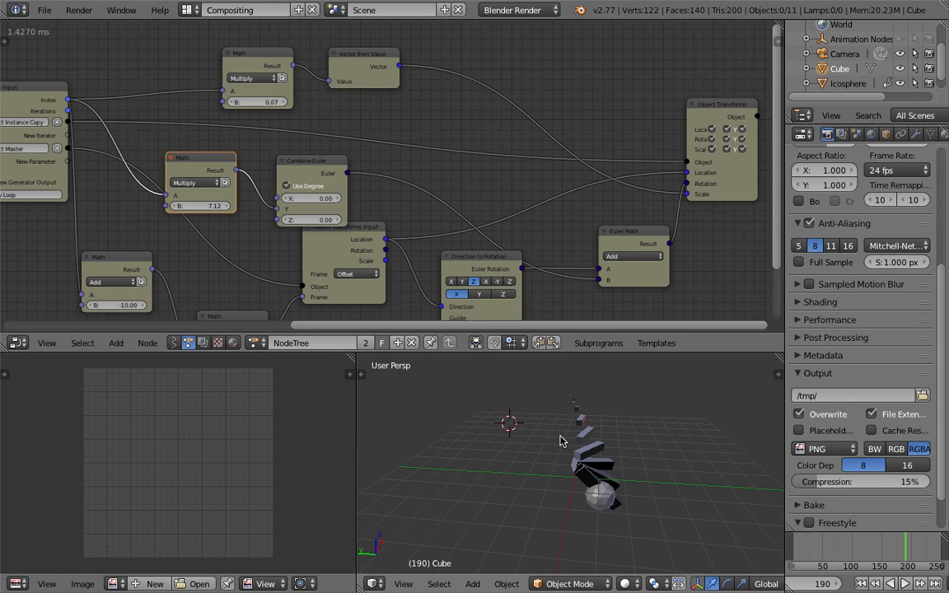
{"action": "middle_click_drag", "start_coordinate": [561, 443], "coordinate": [496, 433]}
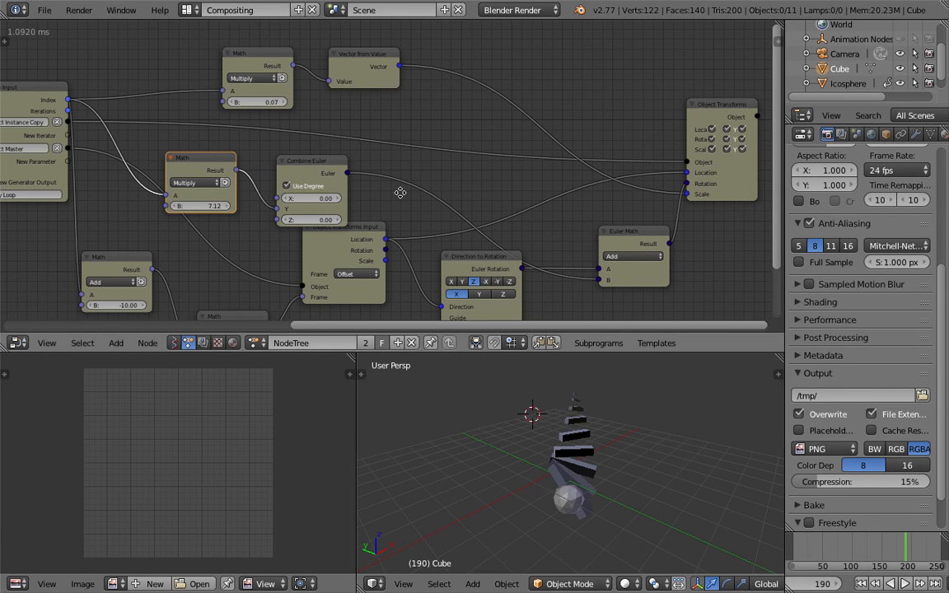
Select the icosphere and move it to layer 2.
{"action": "middle_click_drag", "start_coordinate": [411, 194], "coordinate": [501, 180]}
{"action": "scroll", "coordinate": [571, 478], "scroll_direction": "down", "scroll_amount": 1}
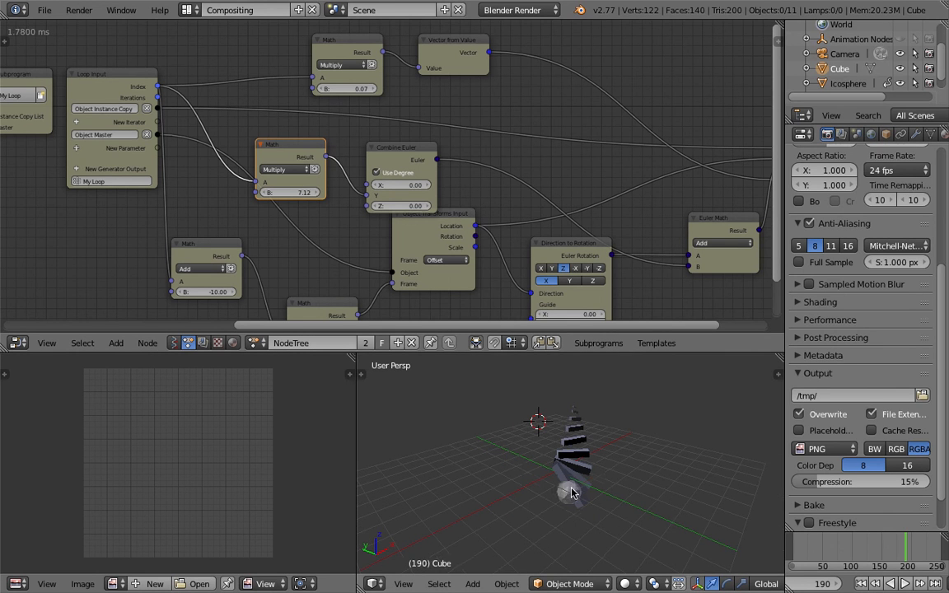
{"action": "right_click", "coordinate": [570, 495]}
{"action": "key", "text": "m"}
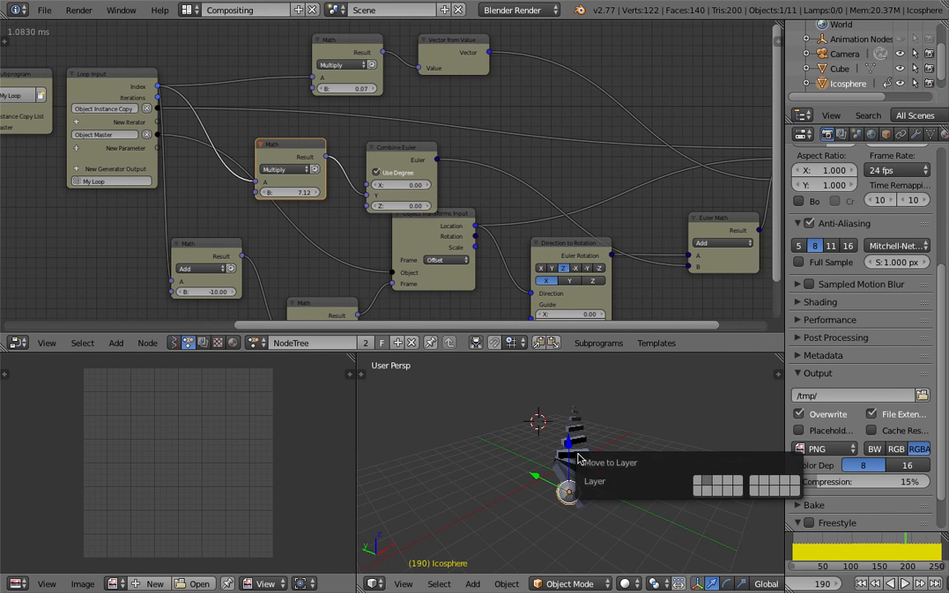
{"action": "key", "text": "2"}
{"action": "middle_click_drag", "start_coordinate": [505, 439], "coordinate": [485, 445]}
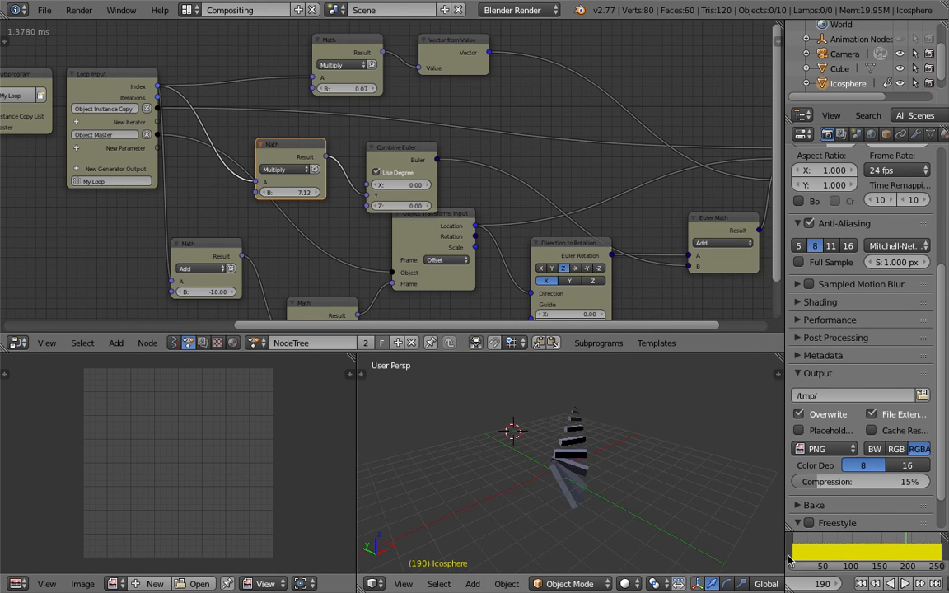
Play the animation from the start and set the Object Instancer node's Instances to 20.
{"action": "left_click", "coordinate": [862, 585]}
{"action": "key", "text": "alt+a"}
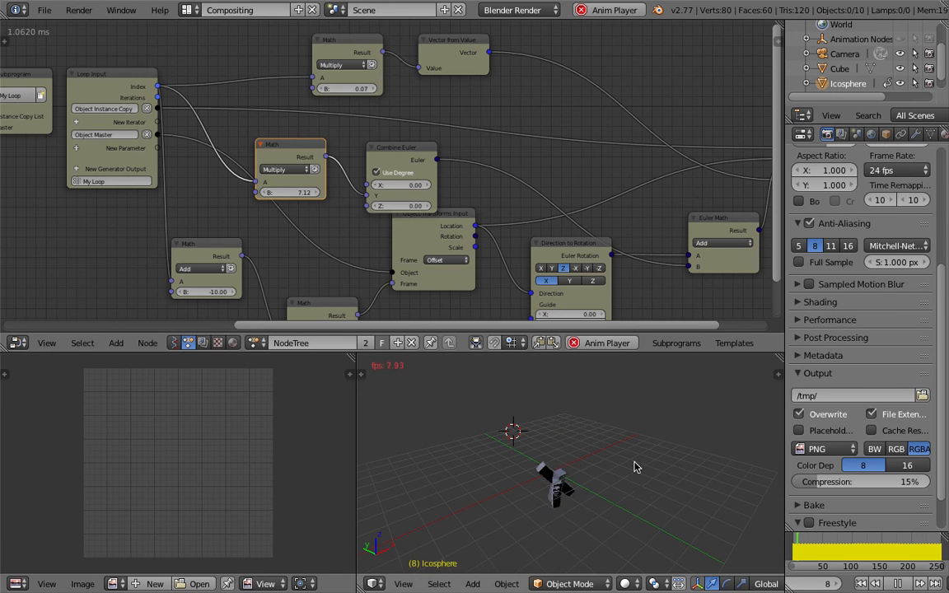
{"action": "middle_click_drag", "start_coordinate": [123, 227], "coordinate": [275, 228]}
{"action": "middle_click_drag", "start_coordinate": [204, 231], "coordinate": [313, 226]}
{"action": "left_click", "coordinate": [142, 145]}
{"action": "type", "text": "20"}
{"action": "key", "text": "Return"}
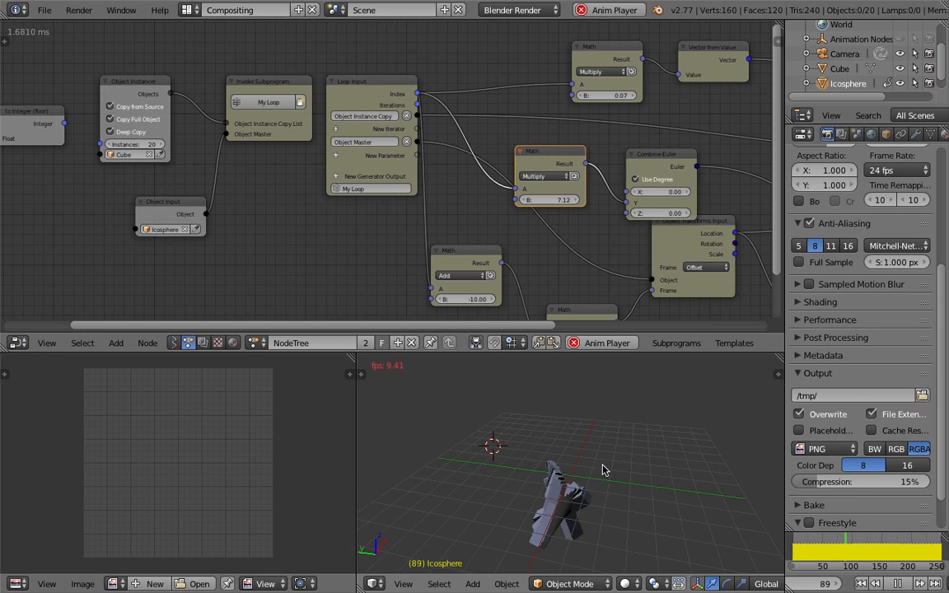
Link the Multiply result to Combine Euler's Z as well and set the multiplier B to 30.
{"action": "middle_click_drag", "start_coordinate": [606, 476], "coordinate": [645, 456]}
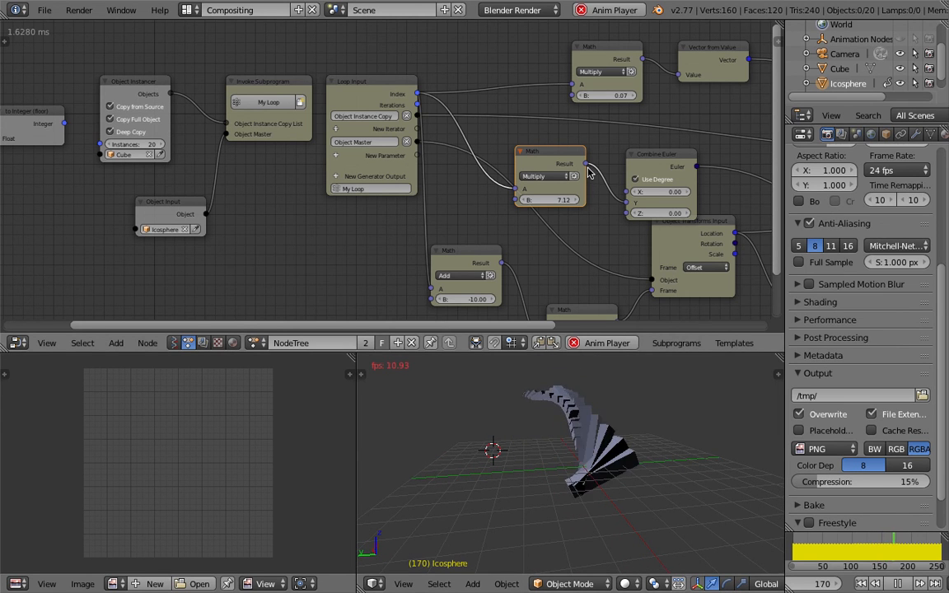
{"action": "left_click_drag", "start_coordinate": [587, 165], "coordinate": [624, 212]}
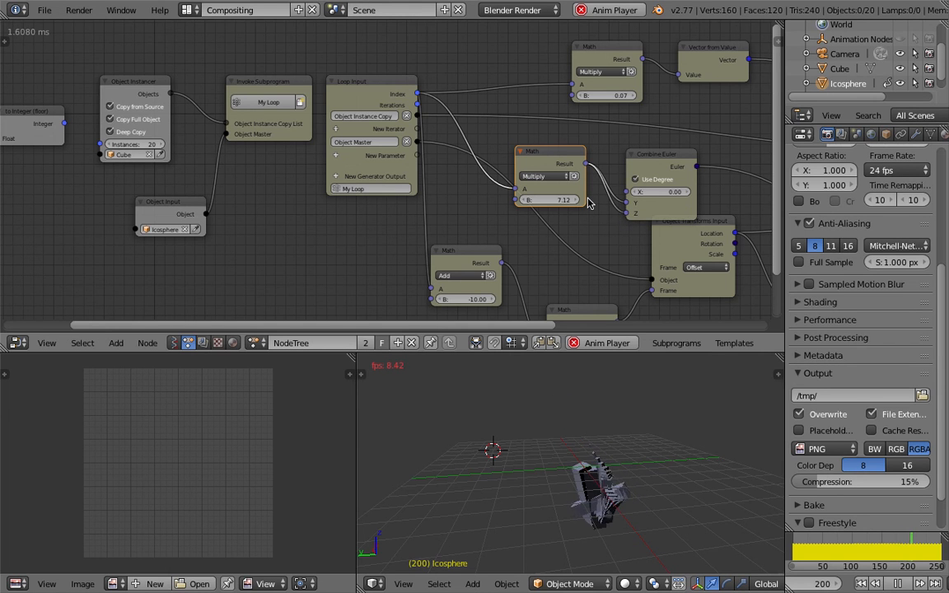
{"action": "left_click", "coordinate": [563, 202]}
{"action": "type", "text": "30"}
{"action": "key", "text": "Return"}
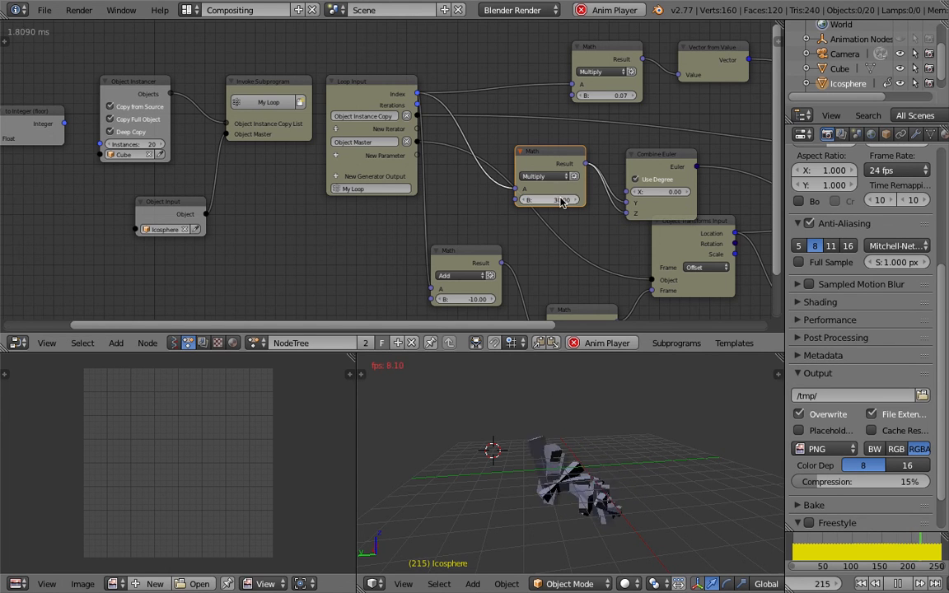
{"action": "middle_click_drag", "start_coordinate": [616, 441], "coordinate": [475, 429]}
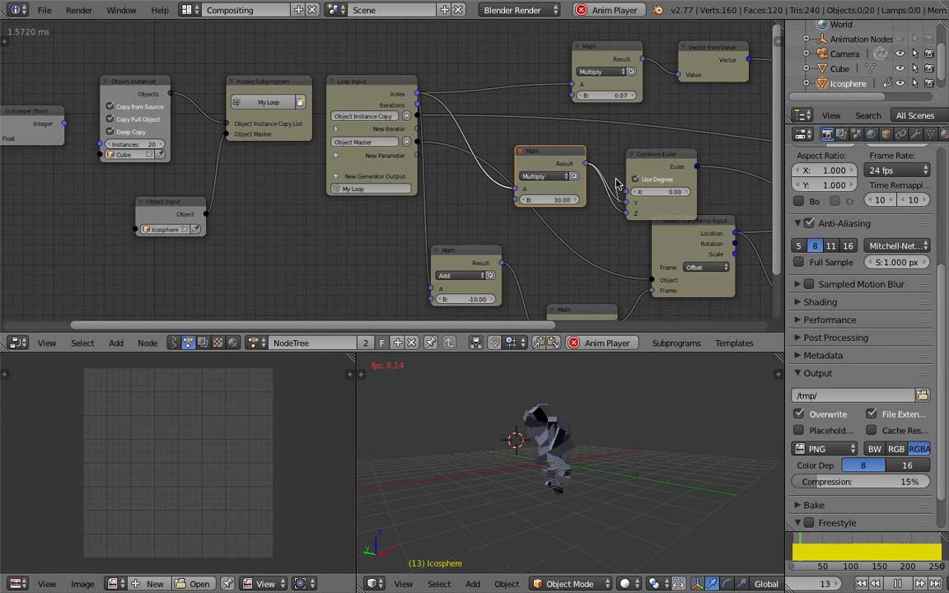
Keep only the Z link into Combine Euler and reposition the Direction to Rotation and Euler Math nodes.
{"action": "middle_click_drag", "start_coordinate": [616, 183], "coordinate": [324, 143]}
{"action": "middle_click_drag", "start_coordinate": [423, 191], "coordinate": [388, 181]}
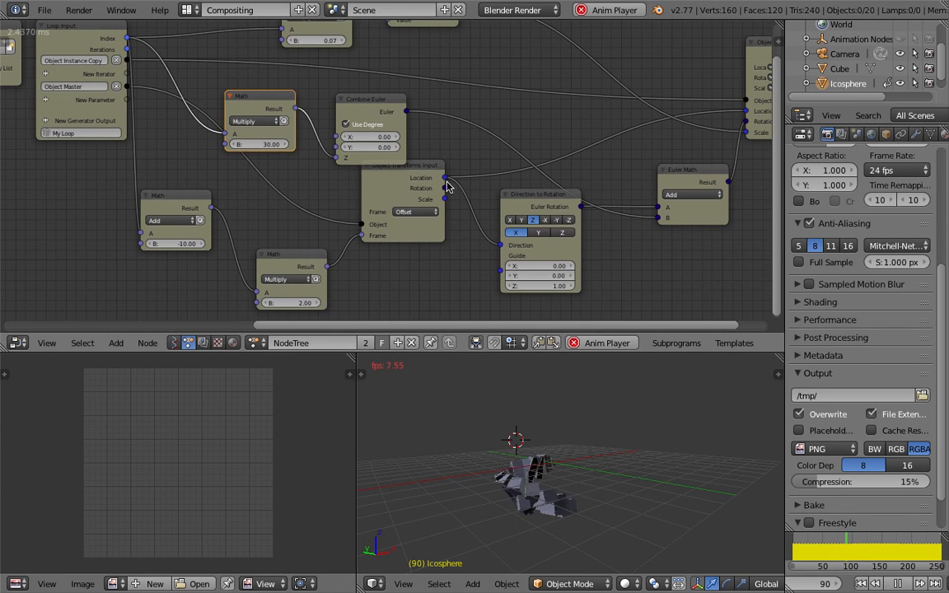
{"action": "left_click_drag", "start_coordinate": [546, 202], "coordinate": [554, 241]}
{"action": "middle_click_drag", "start_coordinate": [643, 255], "coordinate": [635, 230]}
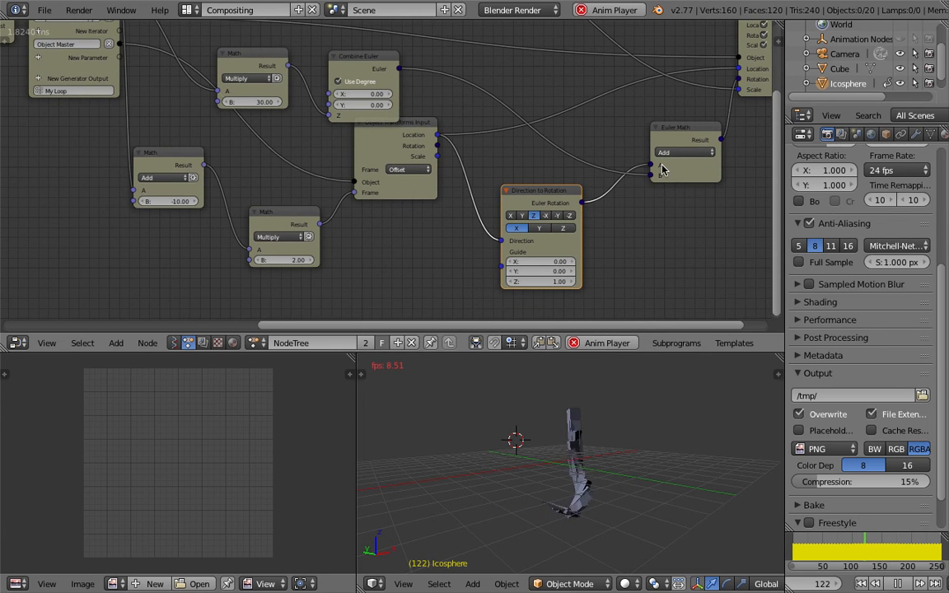
{"action": "left_click_drag", "start_coordinate": [656, 169], "coordinate": [636, 162]}
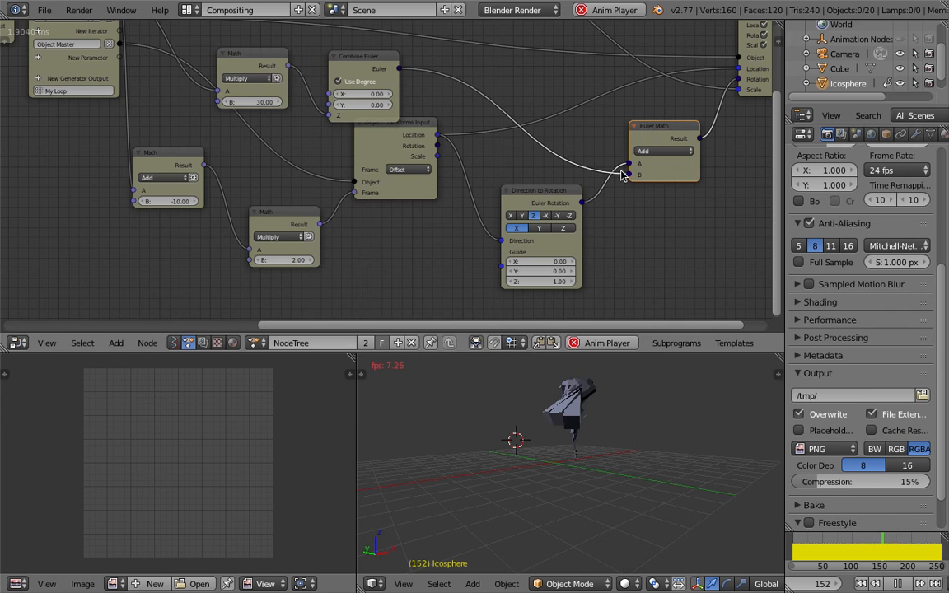
Unlink Combine Euler from Euler Math's B and try manual offsets, with Y reset to 0° and Z at -50.28°.
{"action": "left_click_drag", "start_coordinate": [628, 174], "coordinate": [623, 193]}
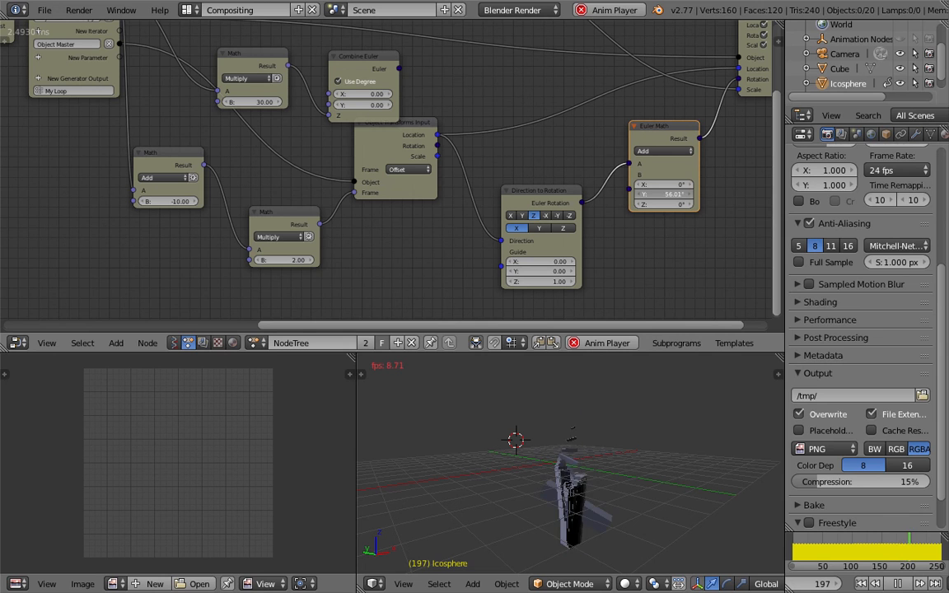
{"action": "left_click_drag", "start_coordinate": [669, 195], "coordinate": [686, 195]}
{"action": "left_click", "coordinate": [671, 195]}
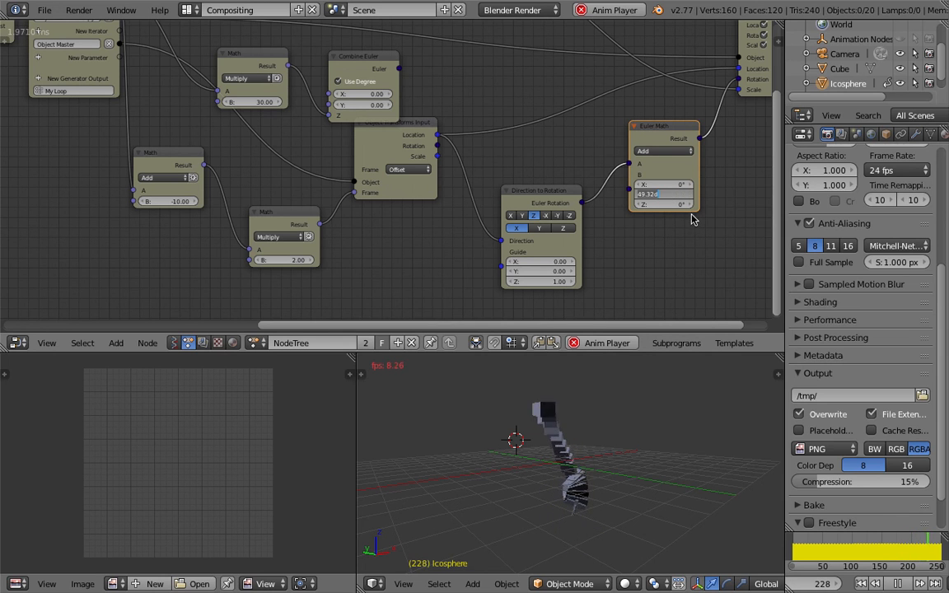
{"action": "type", "text": "0"}
{"action": "key", "text": "Return"}
{"action": "left_click_drag", "start_coordinate": [667, 205], "coordinate": [639, 206]}
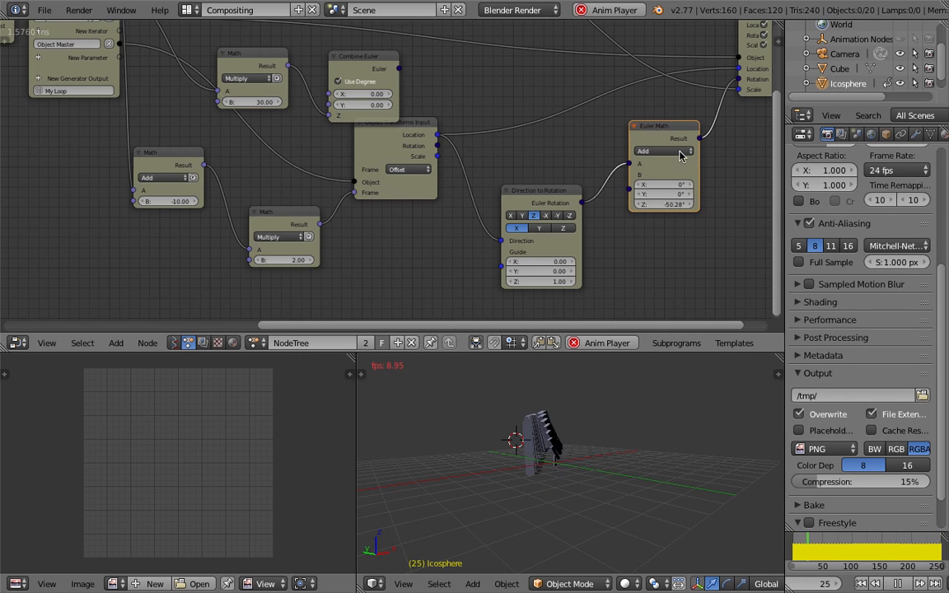
Delete the Euler Math node and link Direction to Rotation's Euler Rotation straight to Object Transforms' Rotation.
{"action": "left_click_drag", "start_coordinate": [663, 134], "coordinate": [664, 152]}
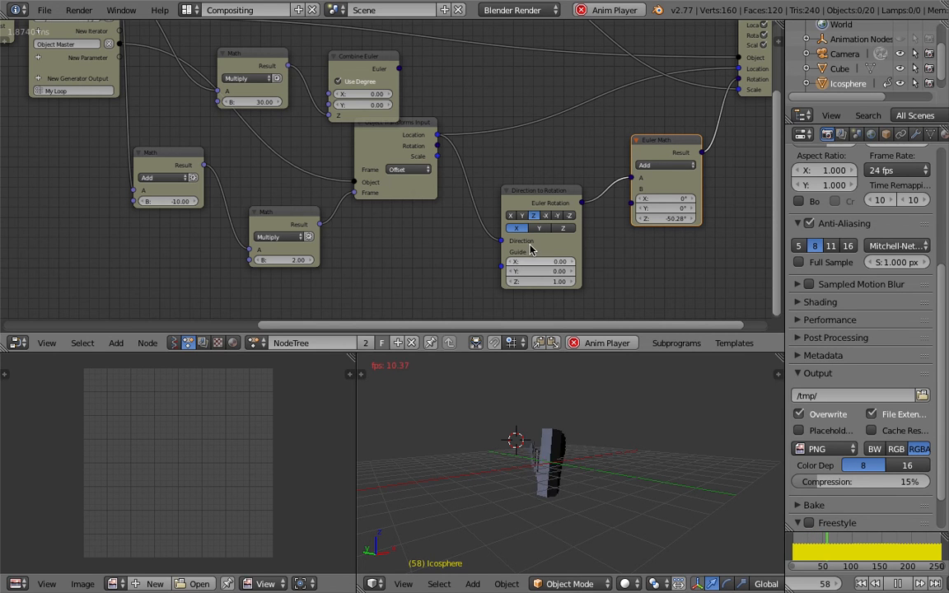
{"action": "left_click_drag", "start_coordinate": [537, 196], "coordinate": [549, 174]}
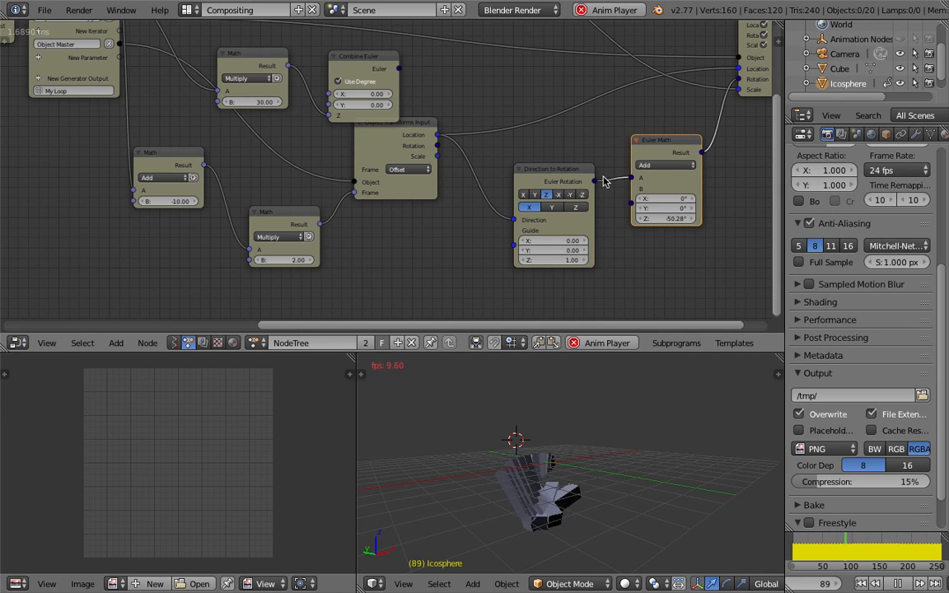
{"action": "key", "text": "x"}
{"action": "left_click_drag", "start_coordinate": [594, 180], "coordinate": [739, 80]}
{"action": "middle_click_drag", "start_coordinate": [505, 455], "coordinate": [608, 504]}
{"action": "middle_click_drag", "start_coordinate": [599, 435], "coordinate": [486, 371]}
Delete the rotation Multiply node and the Combine Euler node.
{"action": "scroll", "coordinate": [438, 237], "scroll_direction": "down", "scroll_amount": 2}
{"action": "middle_click_drag", "start_coordinate": [439, 240], "coordinate": [472, 288]}
{"action": "left_click", "coordinate": [308, 118]}
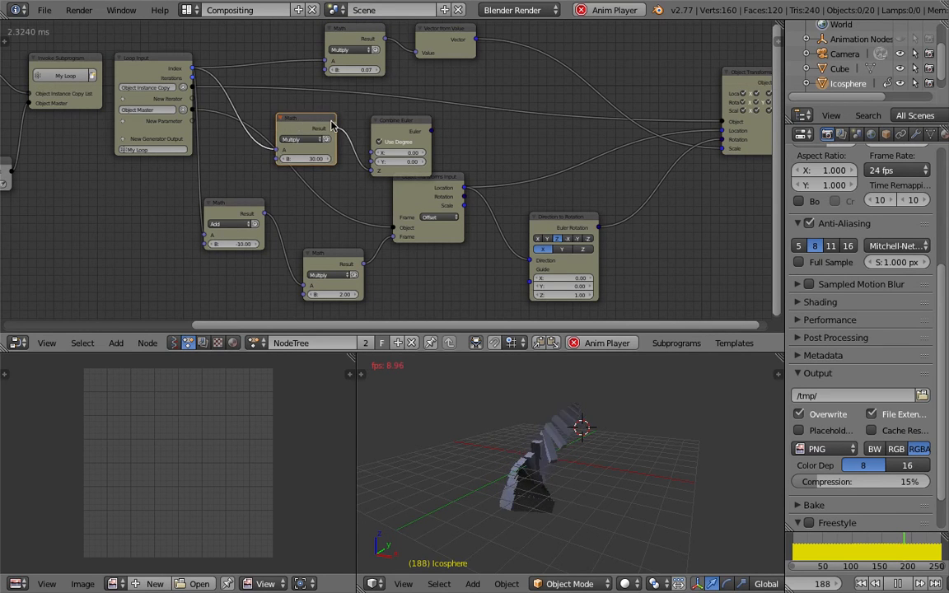
{"action": "key", "text": "x"}
{"action": "left_click", "coordinate": [386, 125]}
{"action": "key", "text": "x"}
{"action": "middle_click_drag", "start_coordinate": [457, 191], "coordinate": [471, 182]}
{"action": "middle_click_drag", "start_coordinate": [600, 492], "coordinate": [677, 487]}
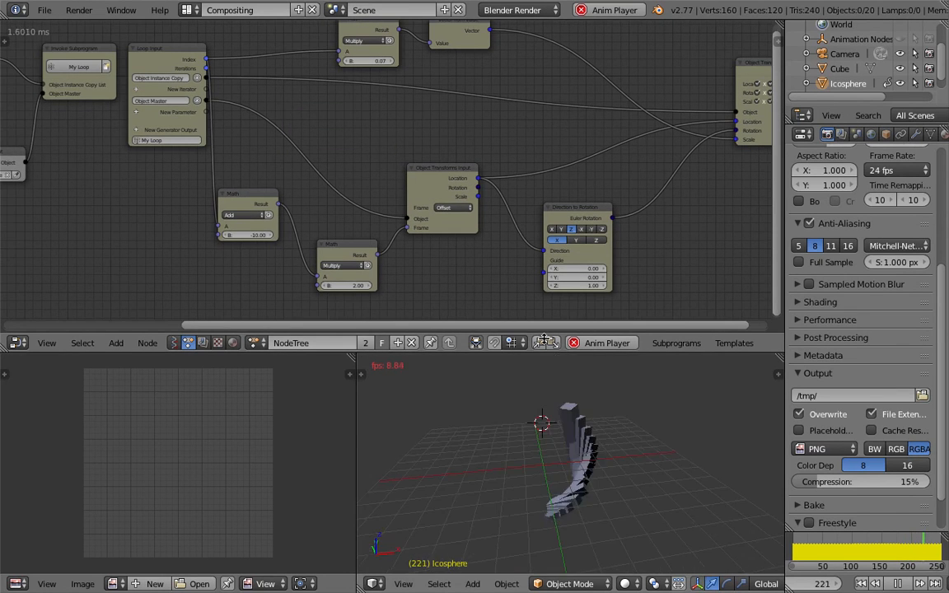
{"action": "middle_click_drag", "start_coordinate": [572, 429], "coordinate": [523, 419]}
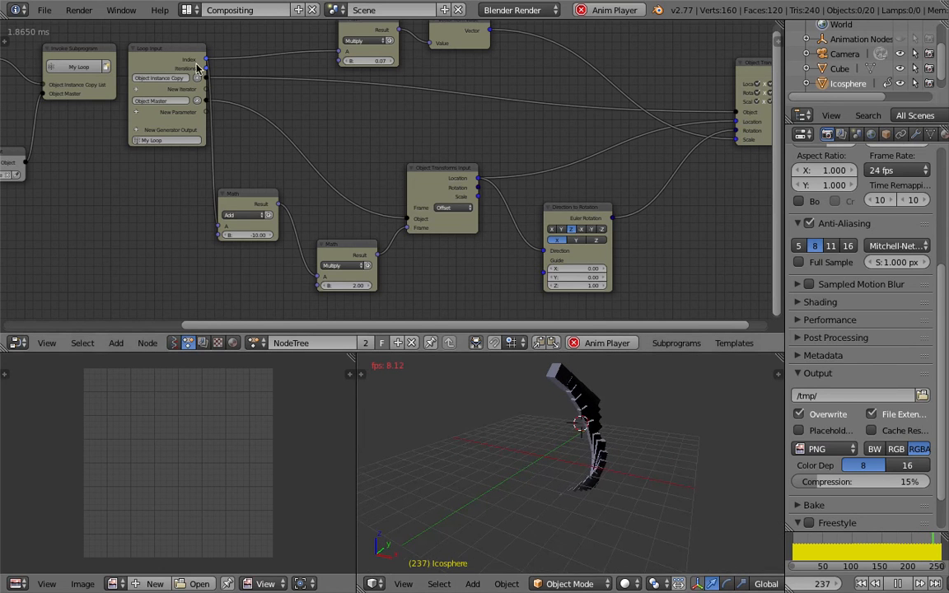
Tidy the layout by repositioning the Object Transforms Input, Direction to Rotation and the Add and Multiply frame-offset nodes.
{"action": "scroll", "coordinate": [356, 167], "scroll_direction": "down", "scroll_amount": 1}
{"action": "left_click_drag", "start_coordinate": [428, 186], "coordinate": [455, 159]}
{"action": "left_click_drag", "start_coordinate": [557, 227], "coordinate": [604, 198]}
{"action": "left_click_drag", "start_coordinate": [374, 248], "coordinate": [408, 225]}
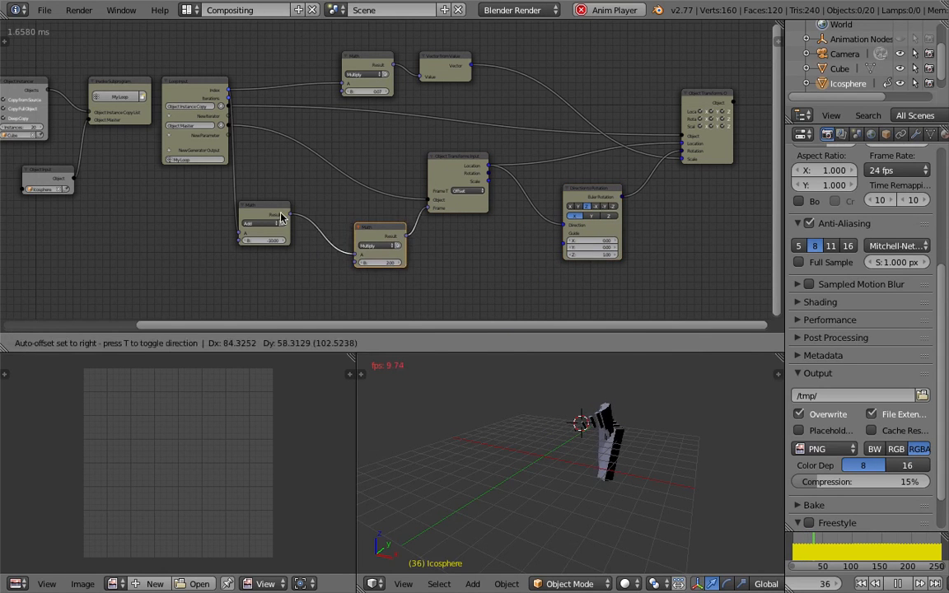
{"action": "left_click_drag", "start_coordinate": [288, 221], "coordinate": [321, 202]}
Check the Object Transforms Input node's frame type options, keep Offset, and view the playing trail from another angle.
{"action": "scroll", "coordinate": [321, 204], "scroll_direction": "up", "scroll_amount": 8}
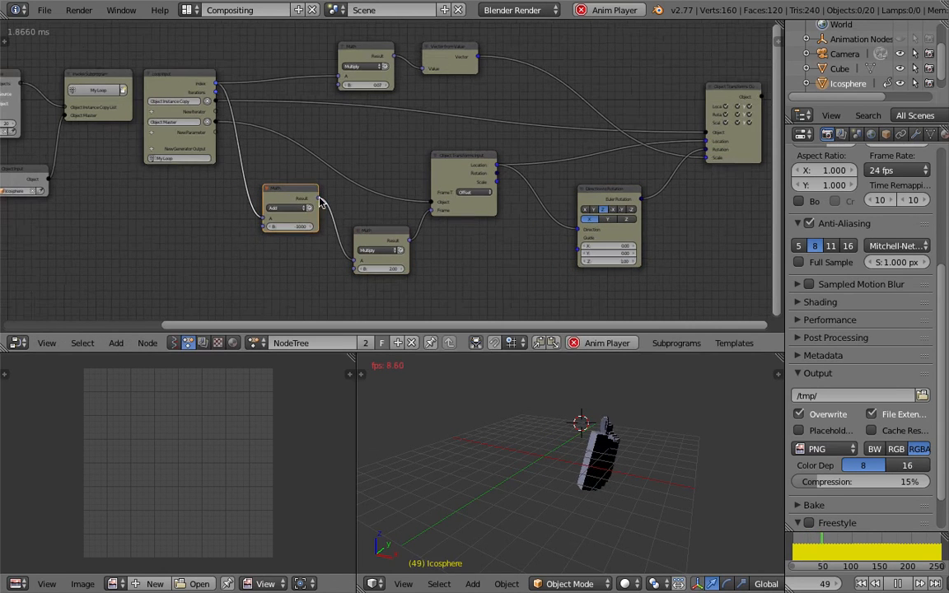
{"action": "middle_click_drag", "start_coordinate": [414, 155], "coordinate": [327, 139]}
{"action": "scroll", "coordinate": [327, 138], "scroll_direction": "down", "scroll_amount": 1}
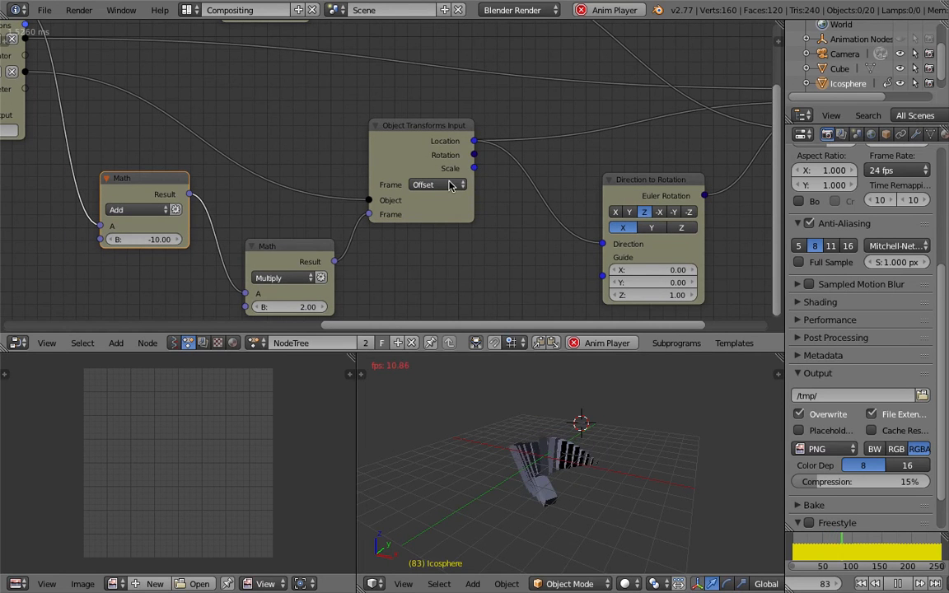
{"action": "left_click", "coordinate": [432, 185]}
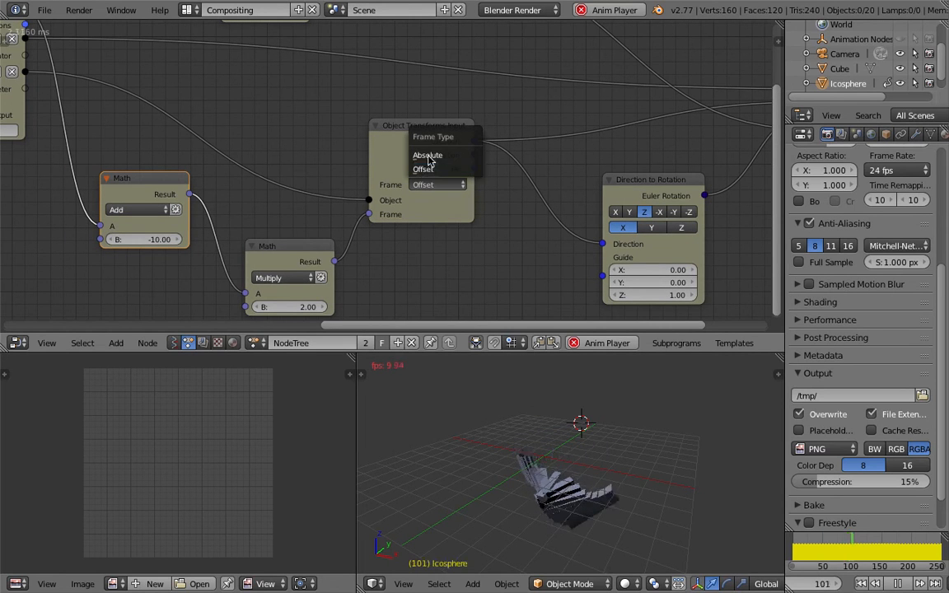
{"action": "left_click", "coordinate": [422, 169]}
{"action": "middle_click_drag", "start_coordinate": [529, 457], "coordinate": [598, 457]}
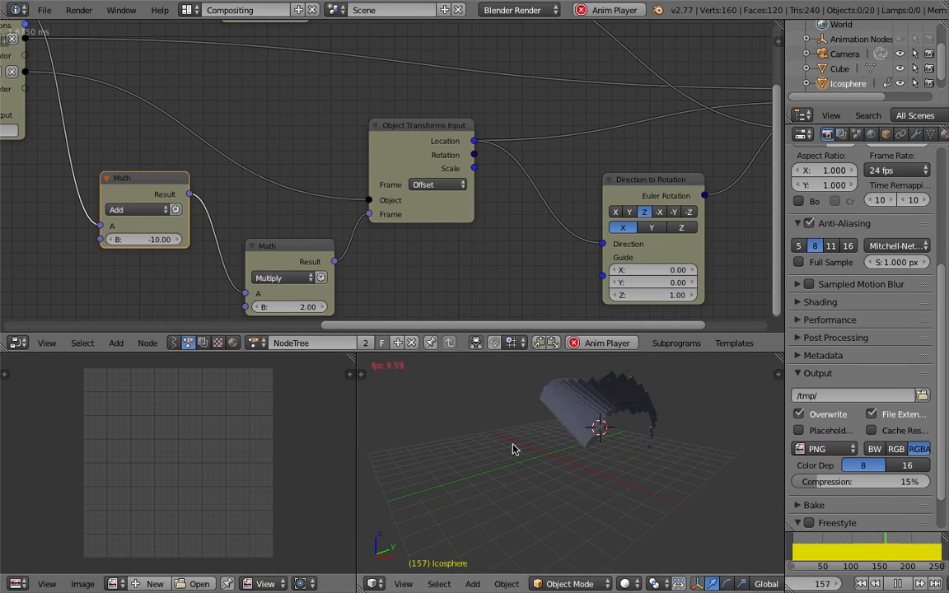
{"action": "middle_click_drag", "start_coordinate": [515, 449], "coordinate": [531, 449]}
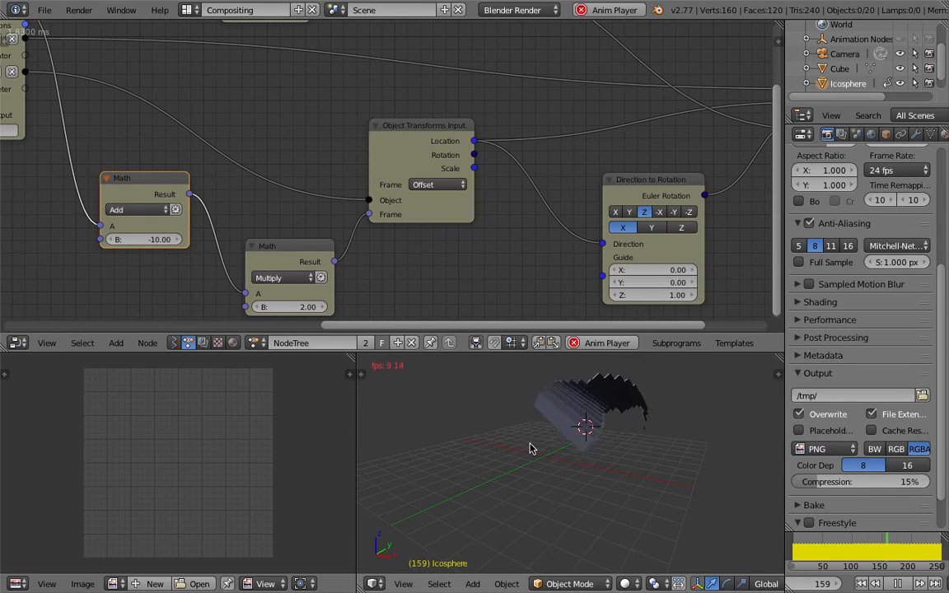
Stop playback and handwrite "o.g. channel" with Grease Pencil in the 3D view below the trail.
{"action": "left_click", "coordinate": [898, 582]}
{"action": "middle_click_drag", "start_coordinate": [561, 465], "coordinate": [443, 483]}
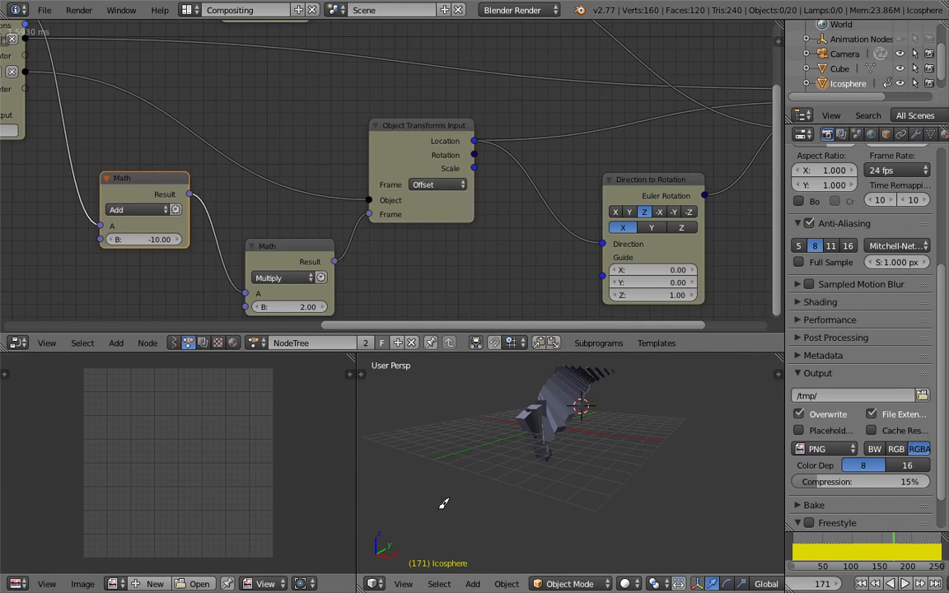
{"action": "left_click_drag", "start_coordinate": [439, 510], "coordinate": [449, 505]}
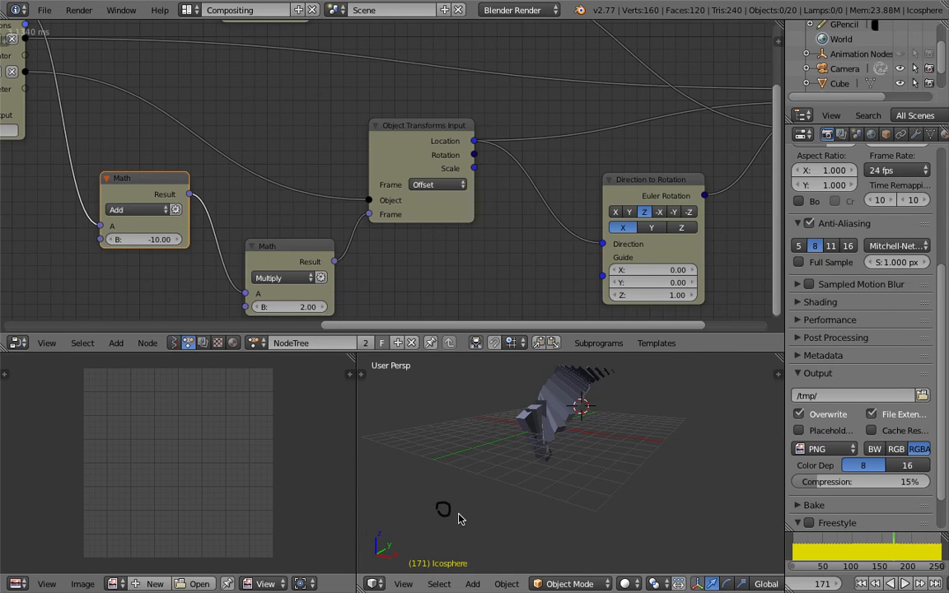
{"action": "left_click_drag", "start_coordinate": [485, 503], "coordinate": [473, 533]}
{"action": "mouse_move", "coordinate": [539, 489]}
{"action": "left_mouse_down"}
{"action": "mouse_move", "coordinate": [539, 511]}
{"action": "mouse_move", "coordinate": [567, 511]}
{"action": "left_mouse_up"}
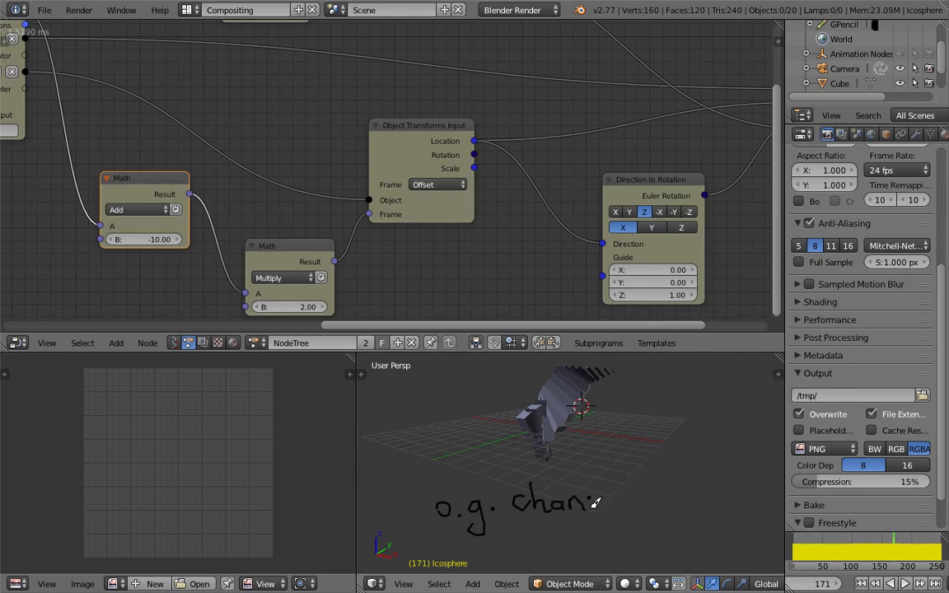
{"action": "left_click_drag", "start_coordinate": [611, 501], "coordinate": [649, 508]}
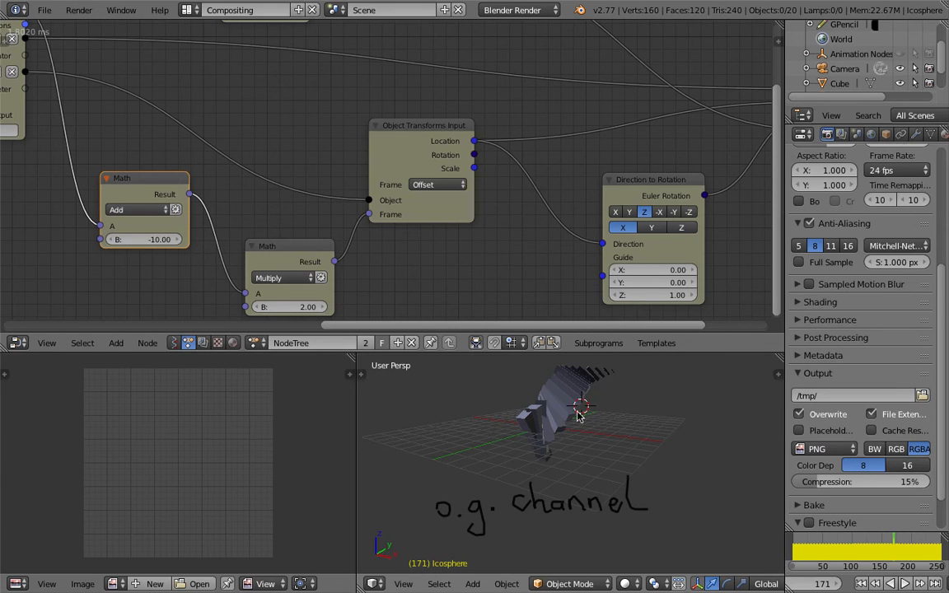
Bring the whole node tree into view and shift the Object Transforms Output node slightly up and left.
{"action": "mouse_move", "coordinate": [566, 430]}
{"action": "middle_mouse_down"}
{"action": "mouse_move", "coordinate": [483, 474]}
{"action": "mouse_move", "coordinate": [583, 471]}
{"action": "middle_mouse_up"}
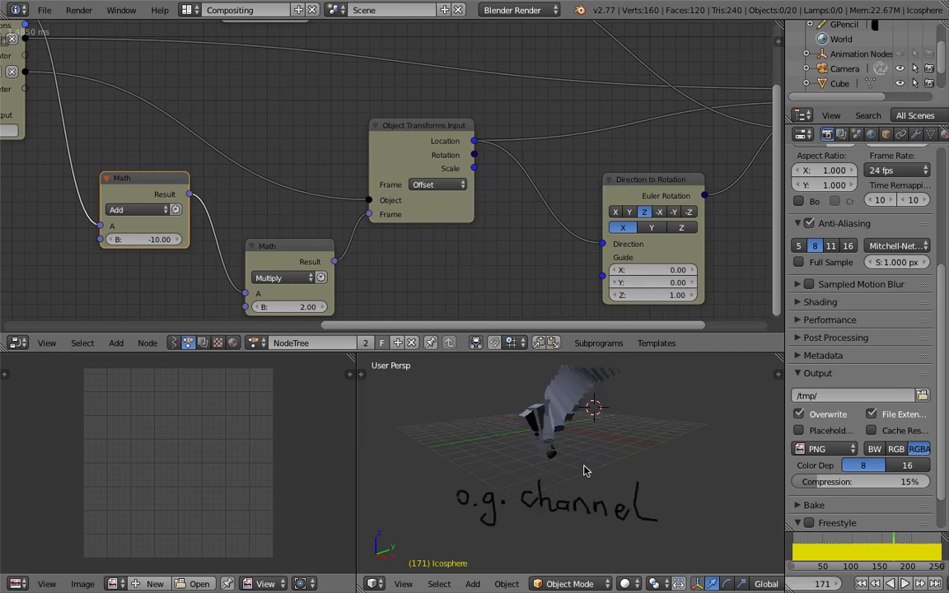
{"action": "middle_click_drag", "start_coordinate": [551, 503], "coordinate": [670, 442]}
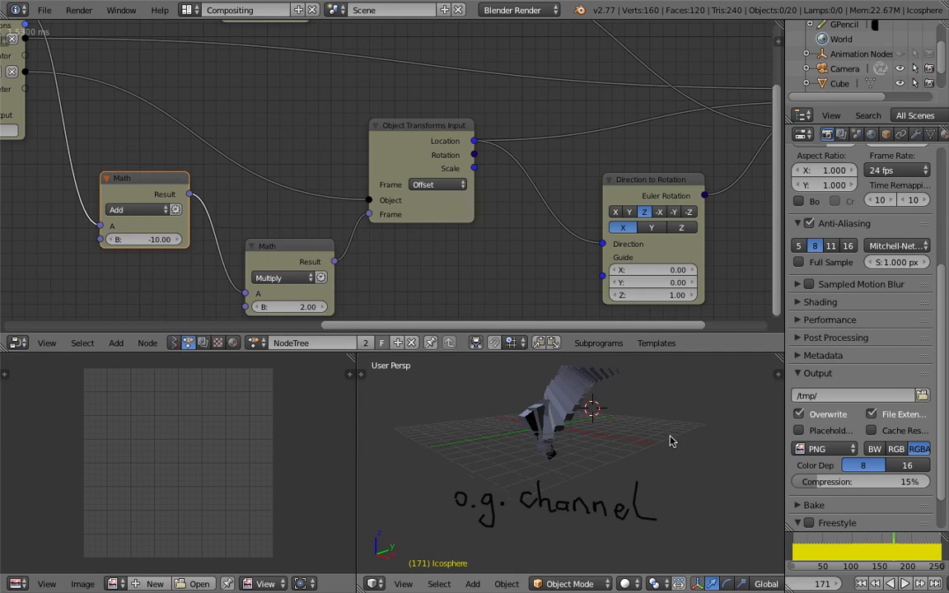
{"action": "scroll", "coordinate": [511, 275], "scroll_direction": "down", "scroll_amount": 5}
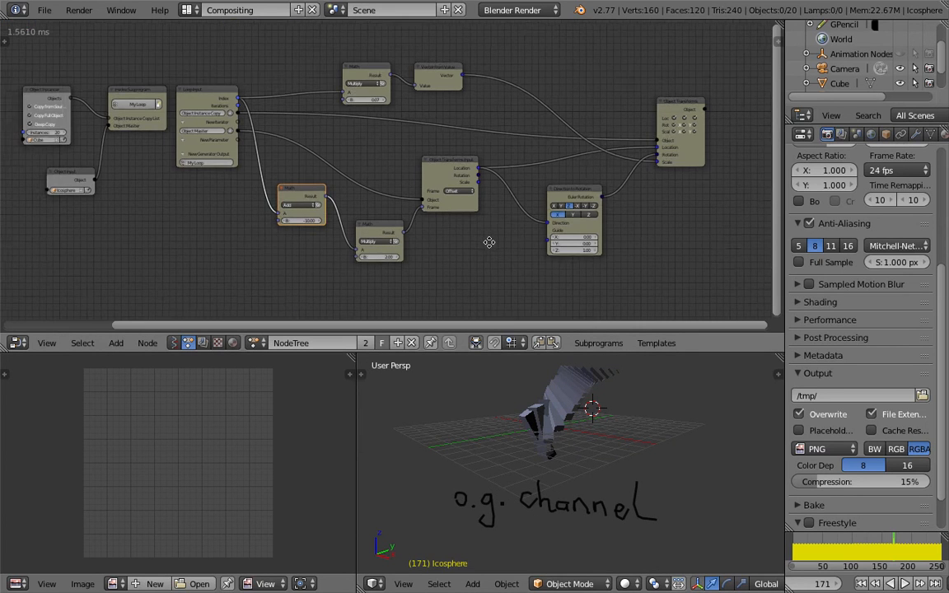
{"action": "scroll", "coordinate": [307, 113], "scroll_direction": "down", "scroll_amount": 1}
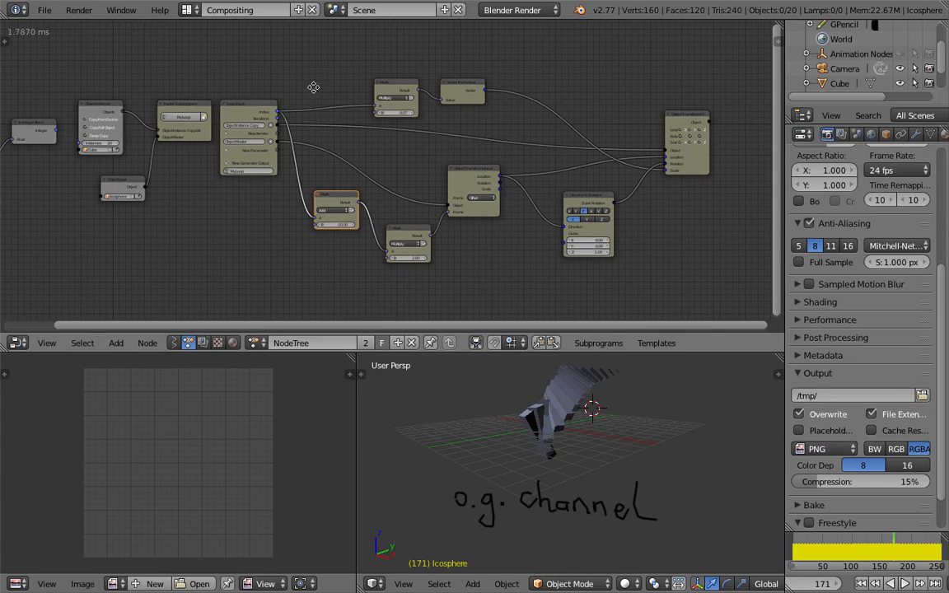
{"action": "scroll", "coordinate": [734, 223], "scroll_direction": "up", "scroll_amount": 1}
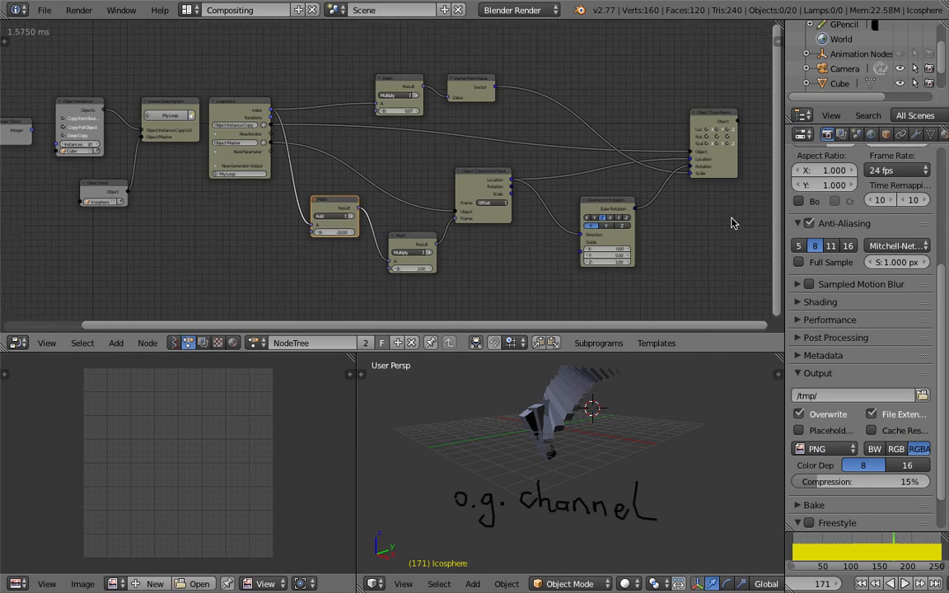
{"action": "left_click_drag", "start_coordinate": [716, 120], "coordinate": [705, 108]}
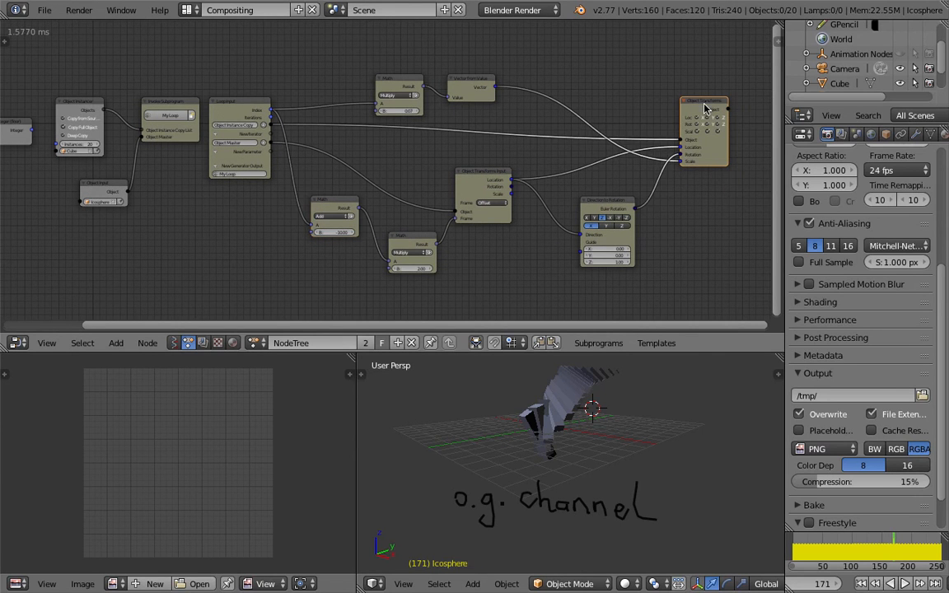
{"action": "middle_click_drag", "start_coordinate": [700, 228], "coordinate": [703, 230]}
Play and scrub the animation around frames 95 to 122, examining the cube trail from different angles.
{"action": "middle_click_drag", "start_coordinate": [602, 421], "coordinate": [575, 405]}
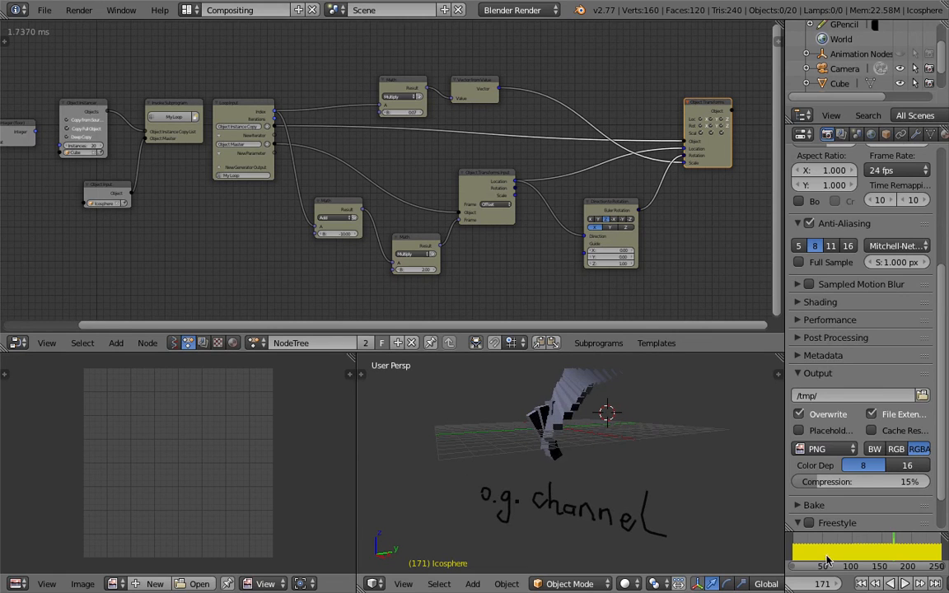
{"action": "key", "text": "alt+a"}
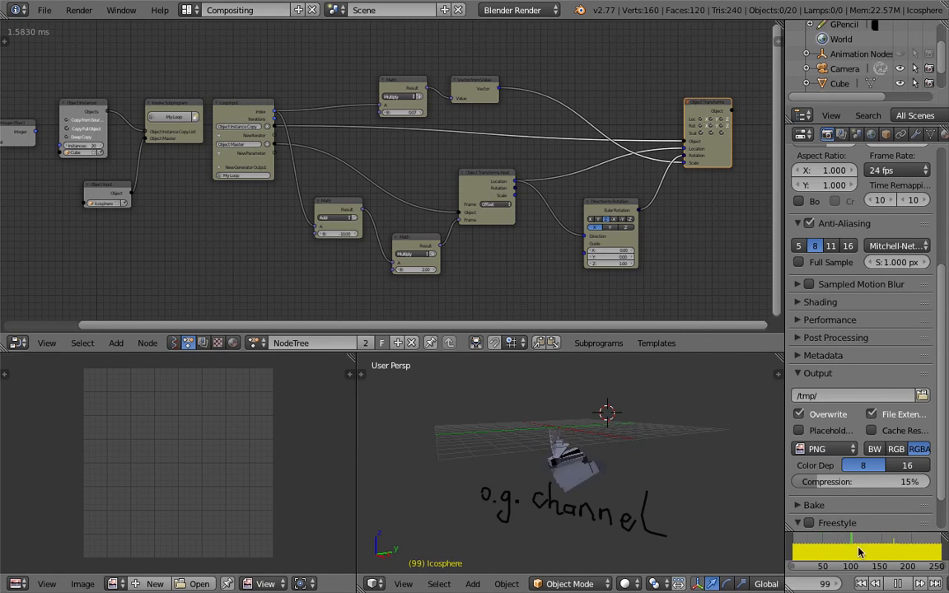
{"action": "key", "text": "alt+a"}
{"action": "middle_click_drag", "start_coordinate": [686, 466], "coordinate": [719, 482]}
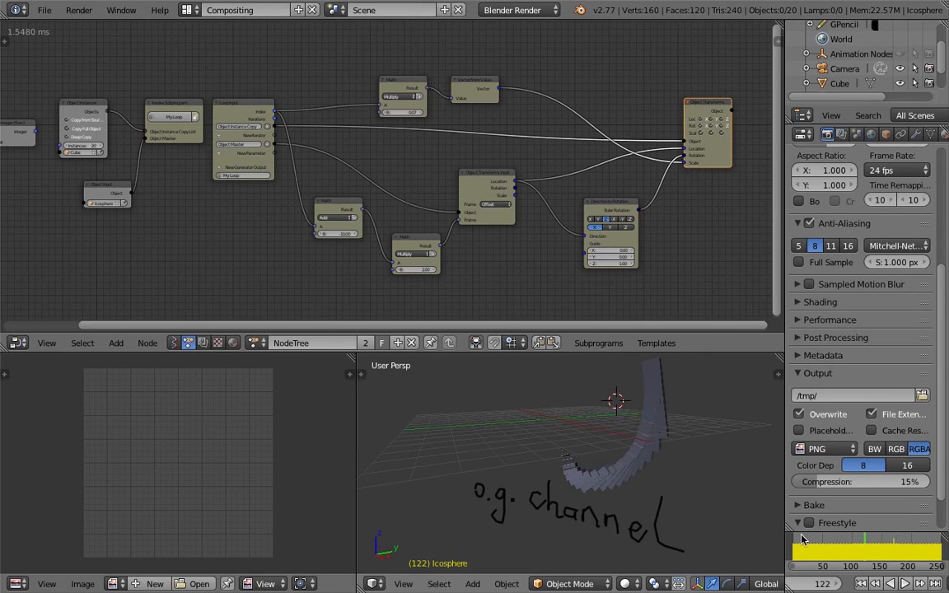
{"action": "mouse_move", "coordinate": [843, 544]}
{"action": "left_mouse_down"}
{"action": "mouse_move", "coordinate": [906, 547]}
{"action": "mouse_move", "coordinate": [805, 556]}
{"action": "mouse_move", "coordinate": [857, 556]}
{"action": "left_mouse_up"}
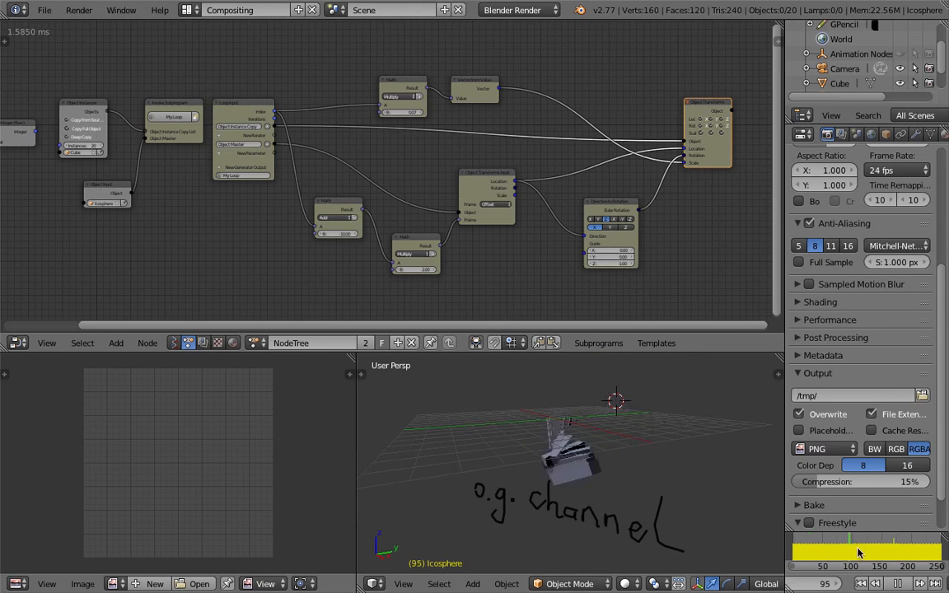
{"action": "middle_click_drag", "start_coordinate": [645, 456], "coordinate": [665, 458]}
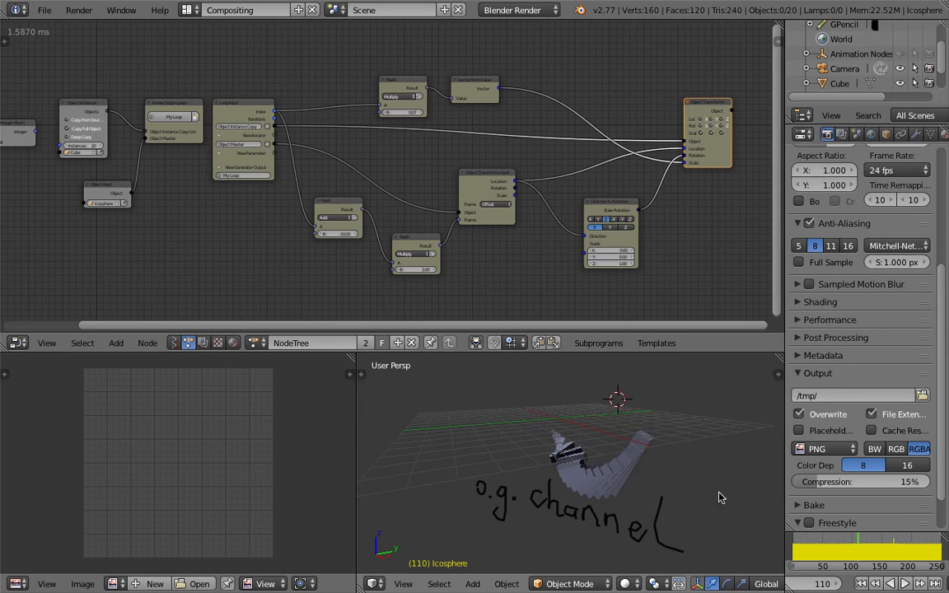
At frame 51, draw a long wavy Grease Pencil path across the 3D view beside the trail, and resume playback.
{"action": "left_click_drag", "start_coordinate": [805, 544], "coordinate": [822, 547]}
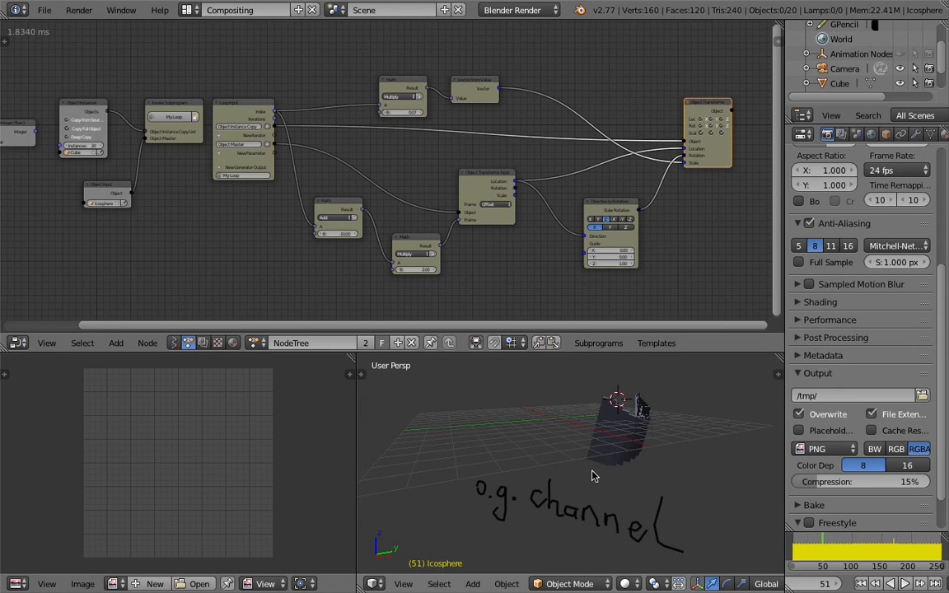
{"action": "mouse_move", "coordinate": [402, 427]}
{"action": "left_mouse_down"}
{"action": "mouse_move", "coordinate": [498, 410]}
{"action": "mouse_move", "coordinate": [554, 487]}
{"action": "left_mouse_up"}
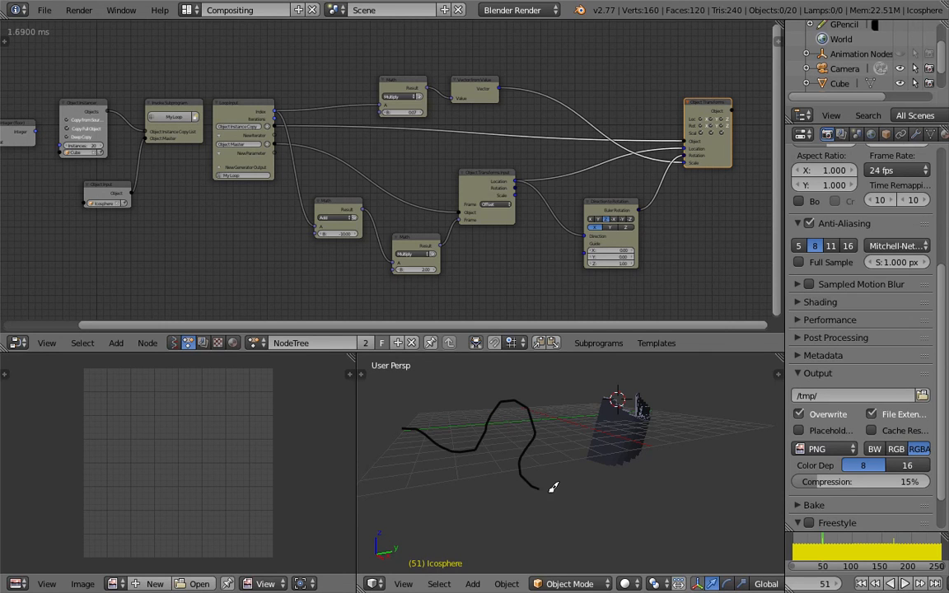
{"action": "left_click_drag", "start_coordinate": [612, 479], "coordinate": [673, 497]}
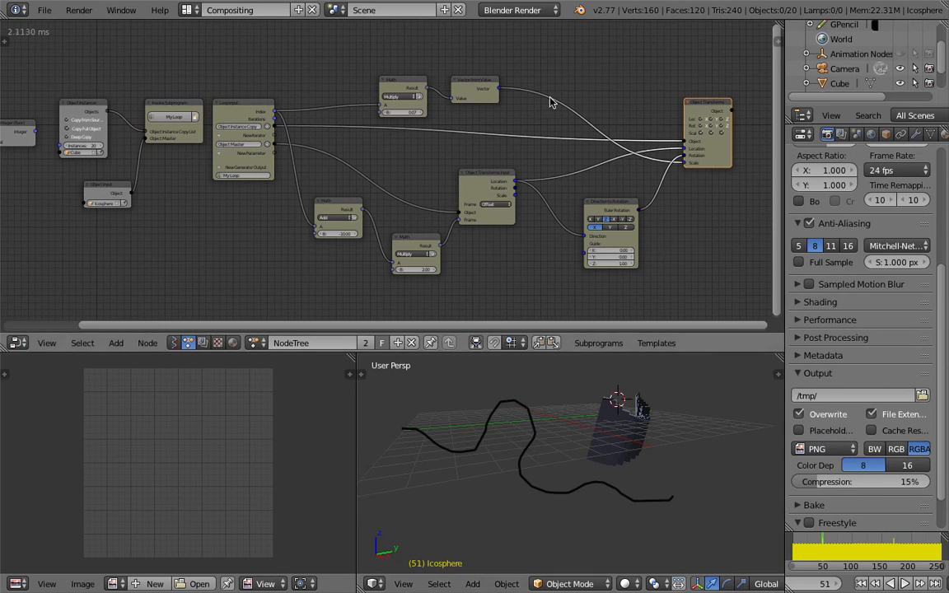
{"action": "key", "text": "alt+a"}
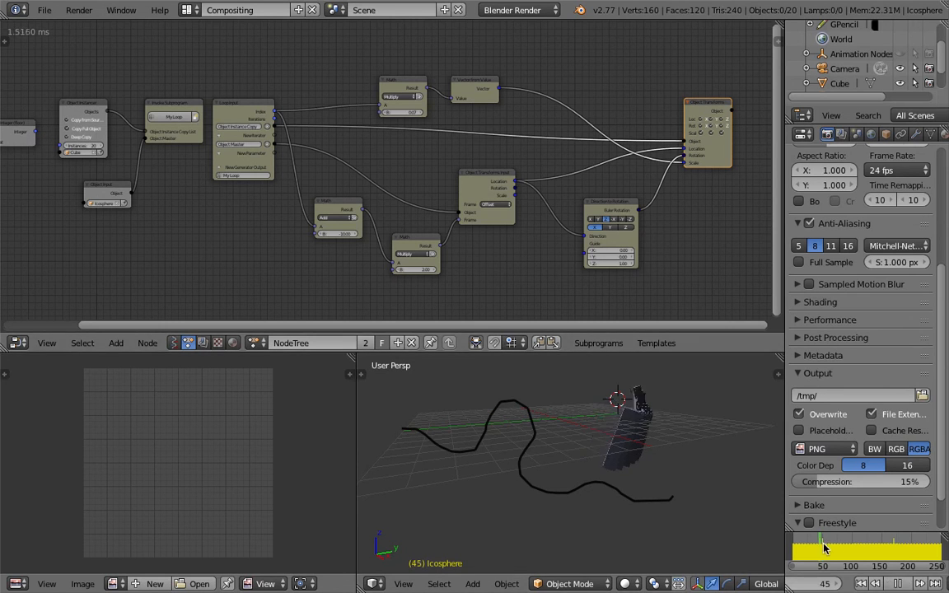